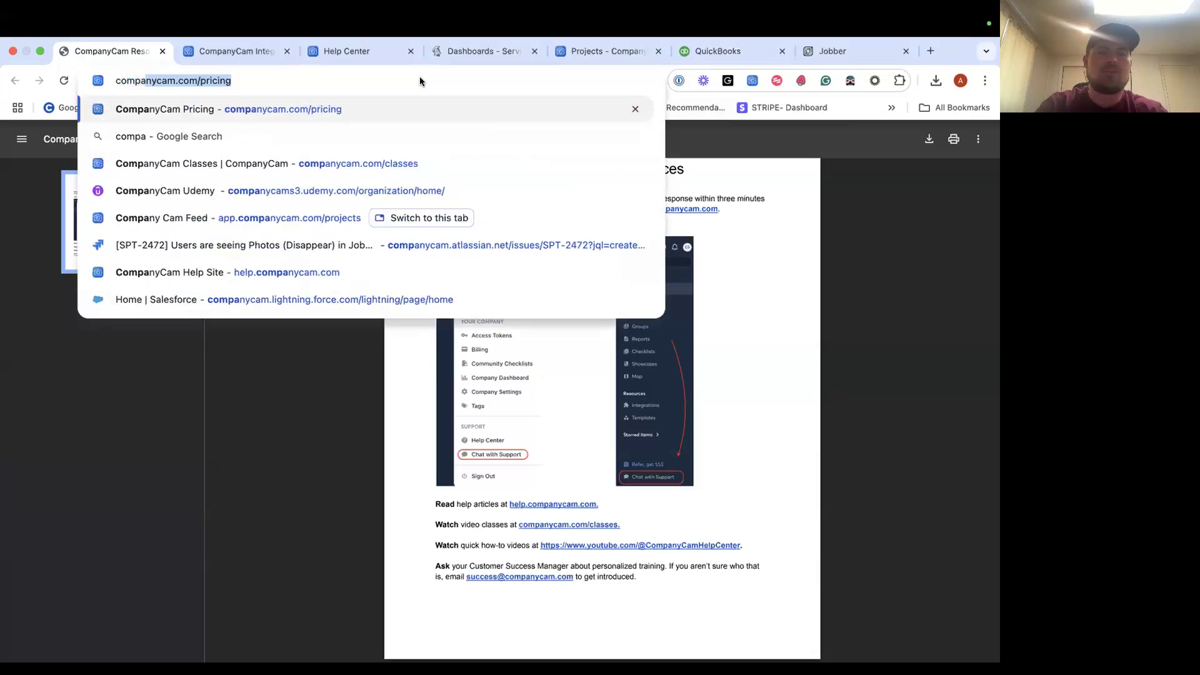
Search Google for 'companycam integrations' and open the CompanyCam integrations page.
type("integrations")
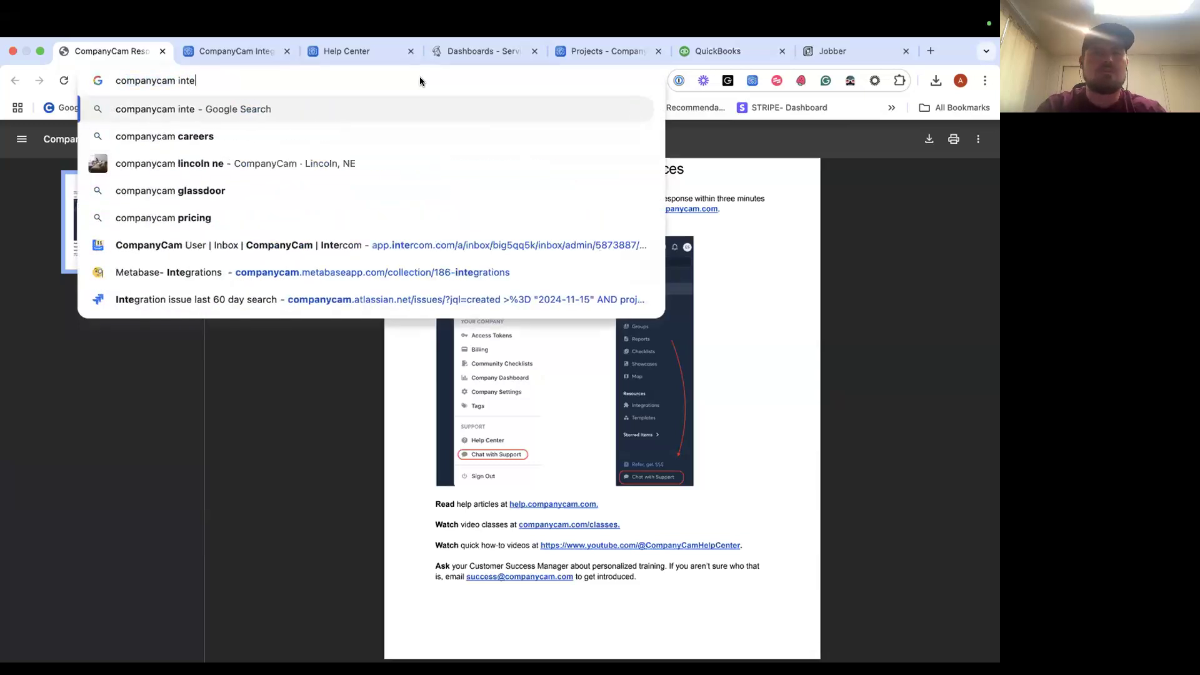
key("Return")
left_click(251, 311)
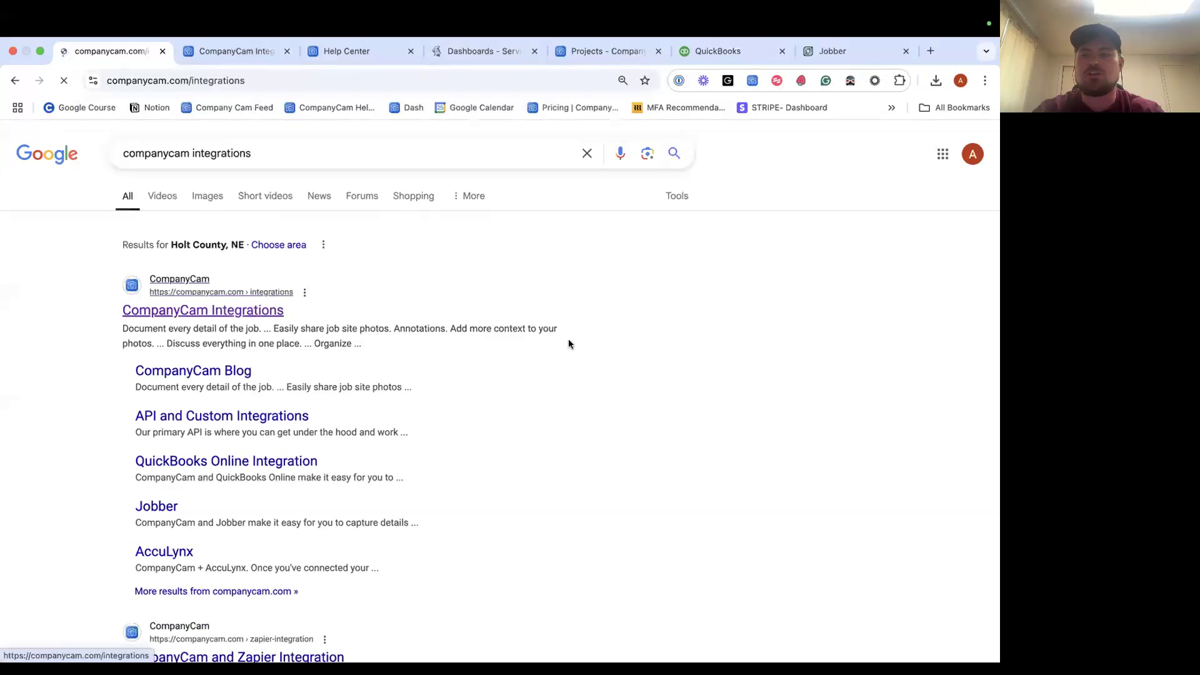
scroll(452, 395, "down", 3)
scroll(475, 394, "down", 5)
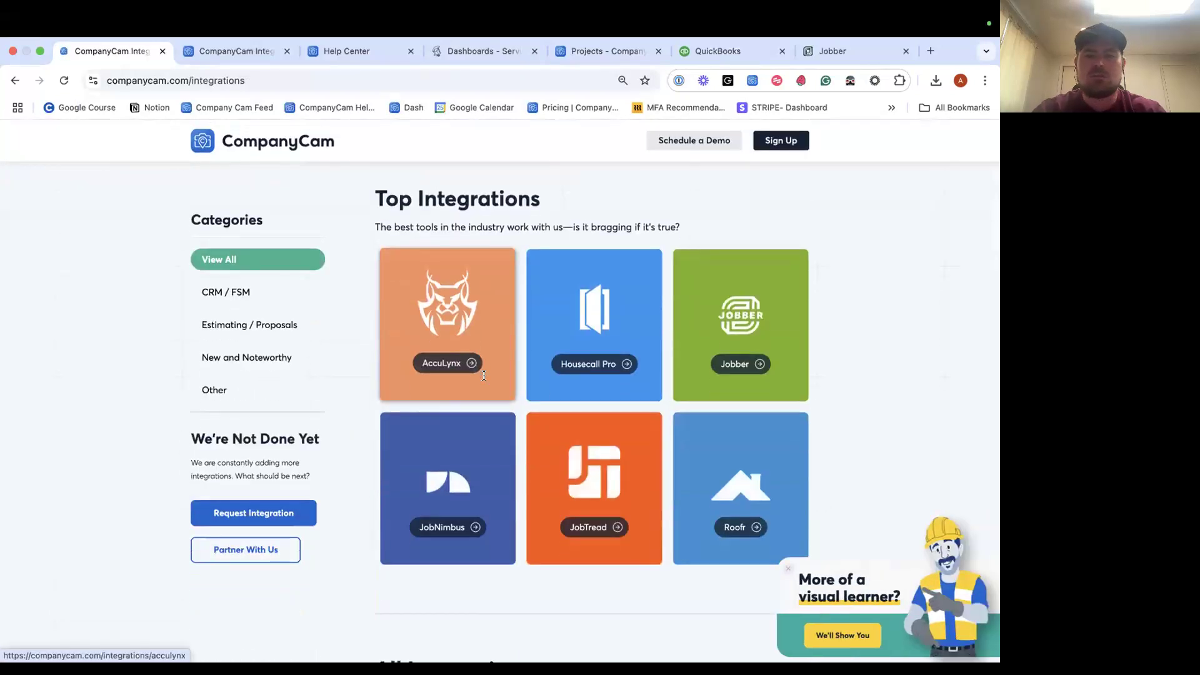
scroll(500, 394, "up", 2)
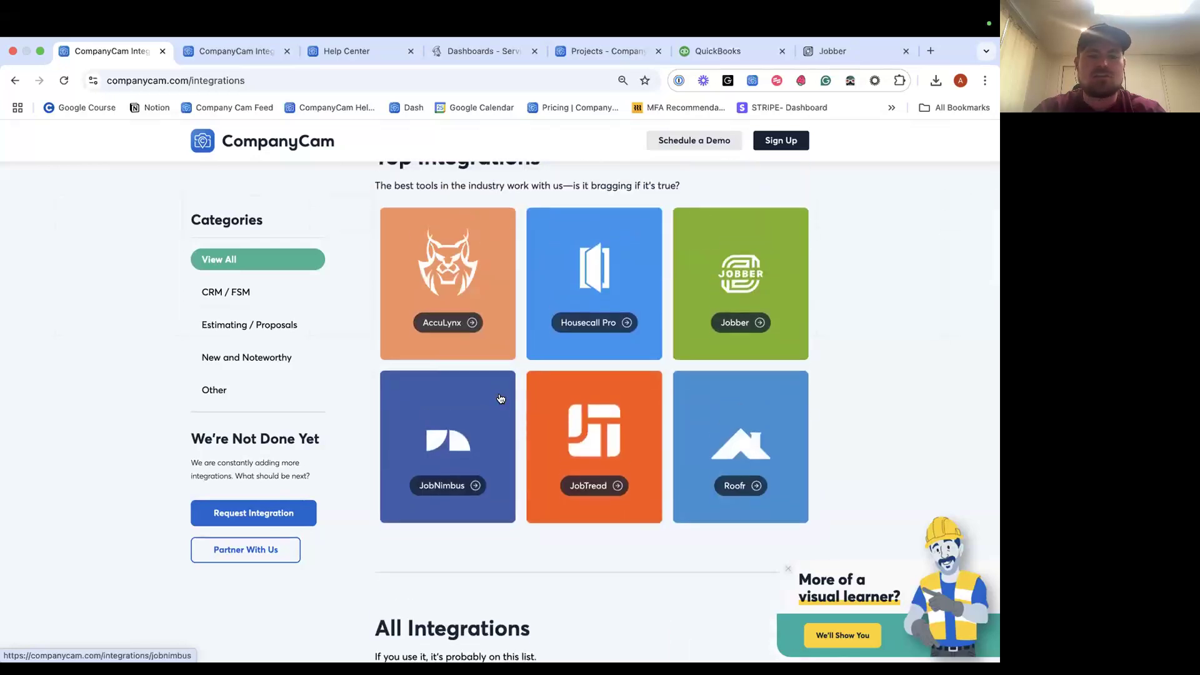
scroll(498, 396, "down", 6)
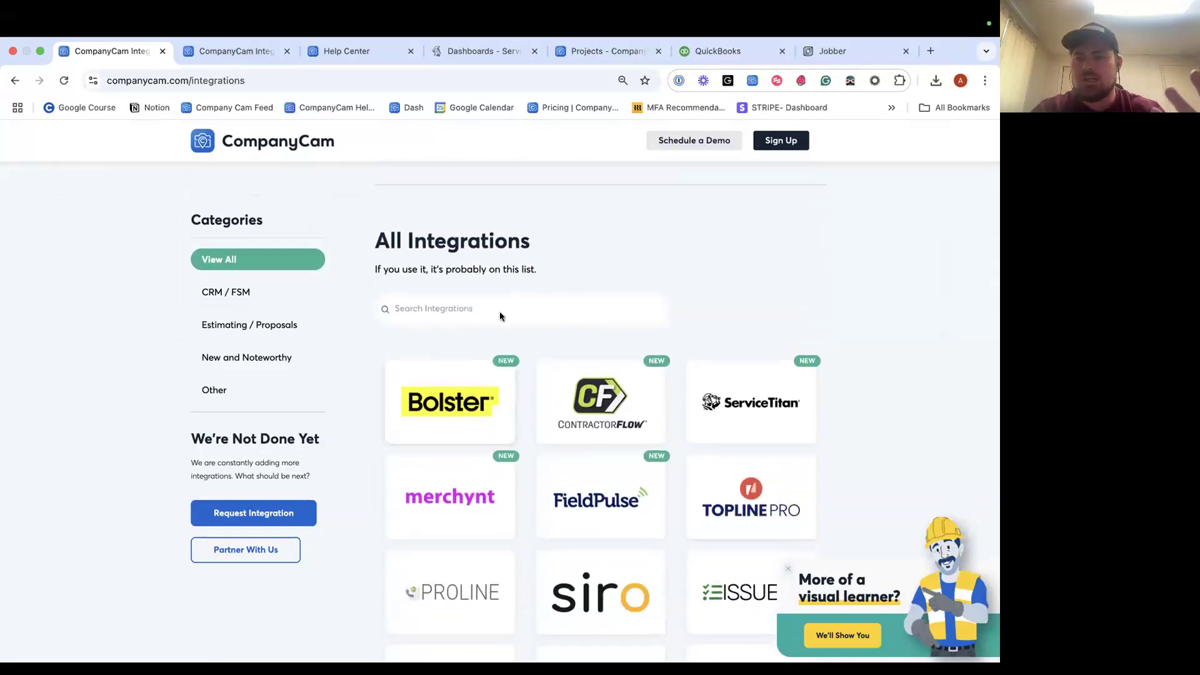
Filter the integrations list for 'servicetitan', then clear the search box.
left_click(497, 304)
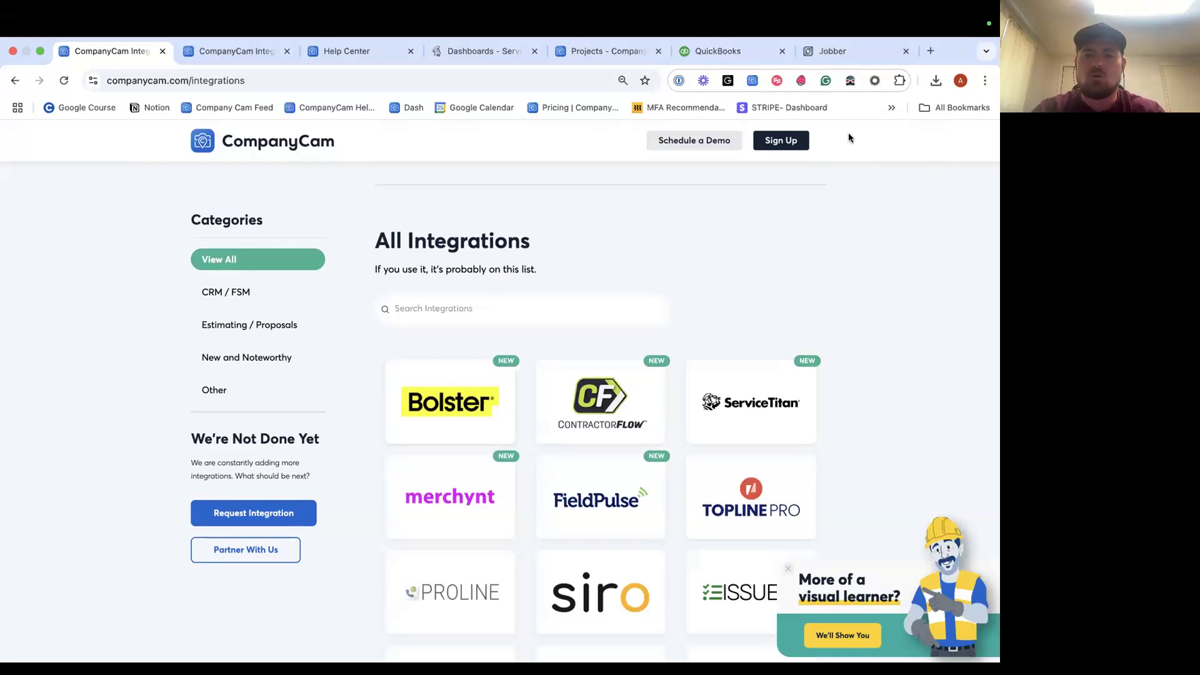
type("servicetitan")
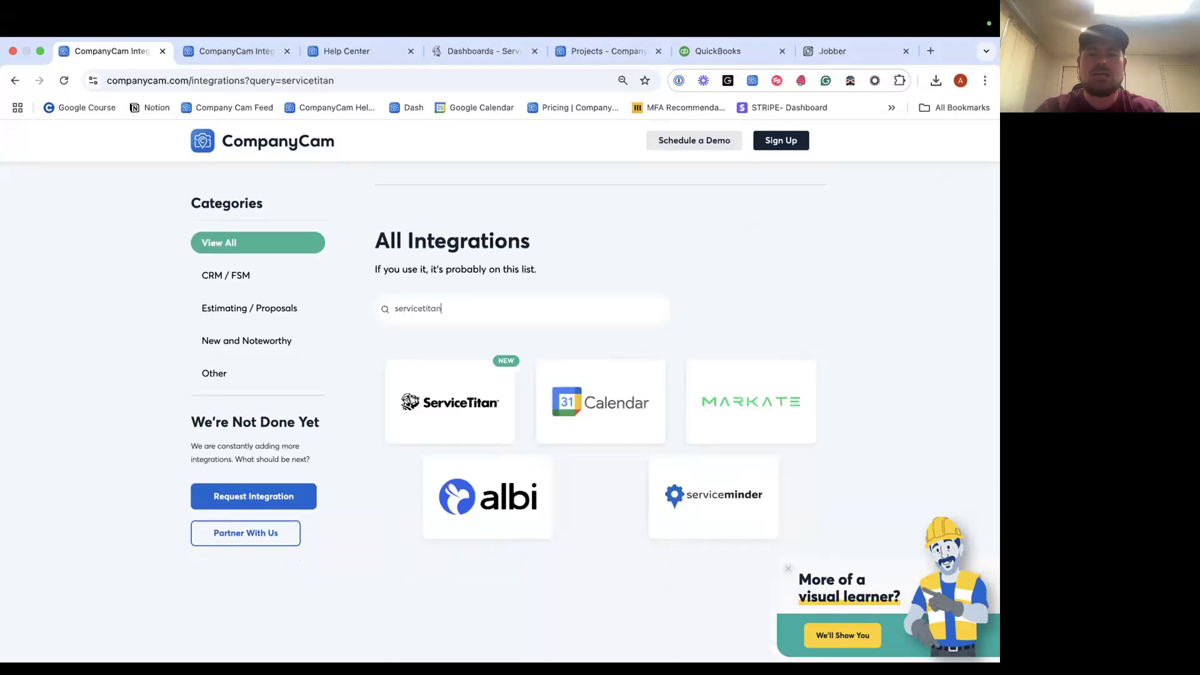
double_click(515, 303)
left_click(515, 302)
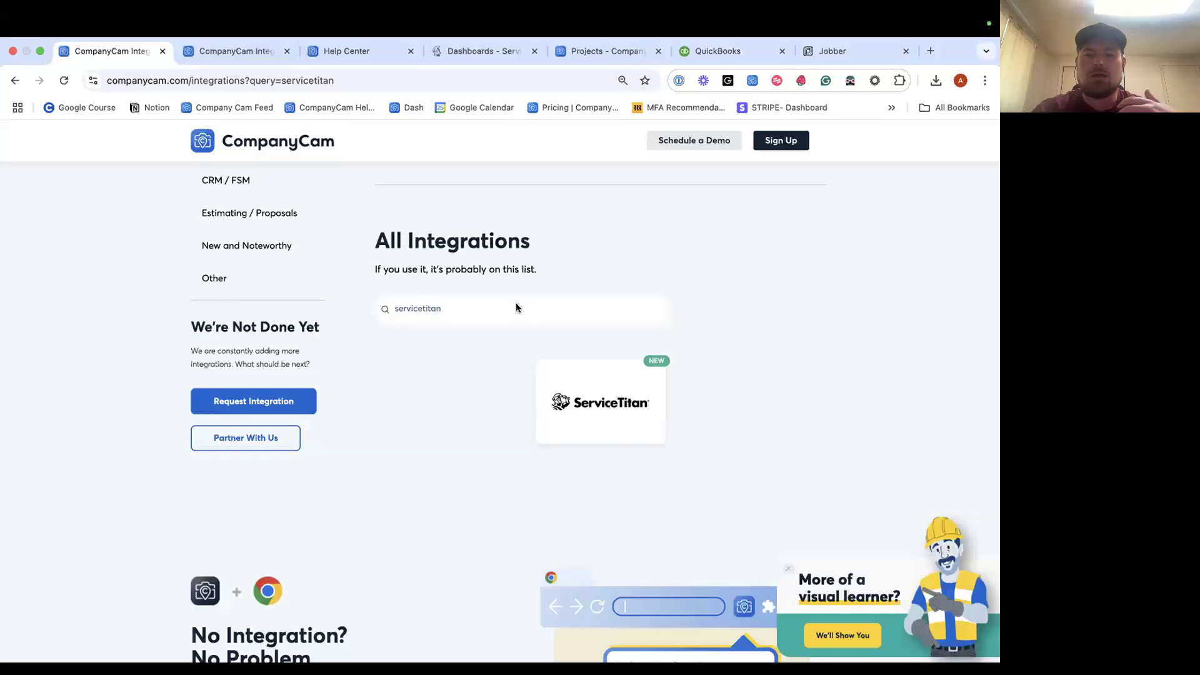
double_click(473, 308)
key("BackSpace")
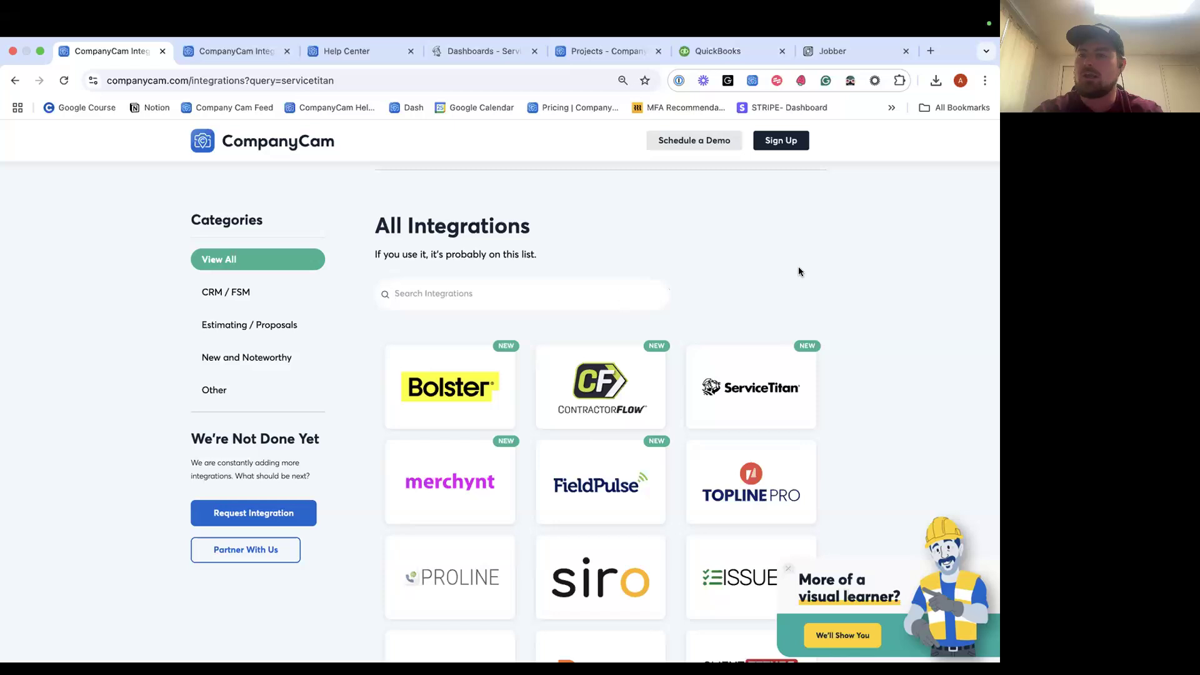
Browse the other CompanyCam integrations page.
left_click(254, 54)
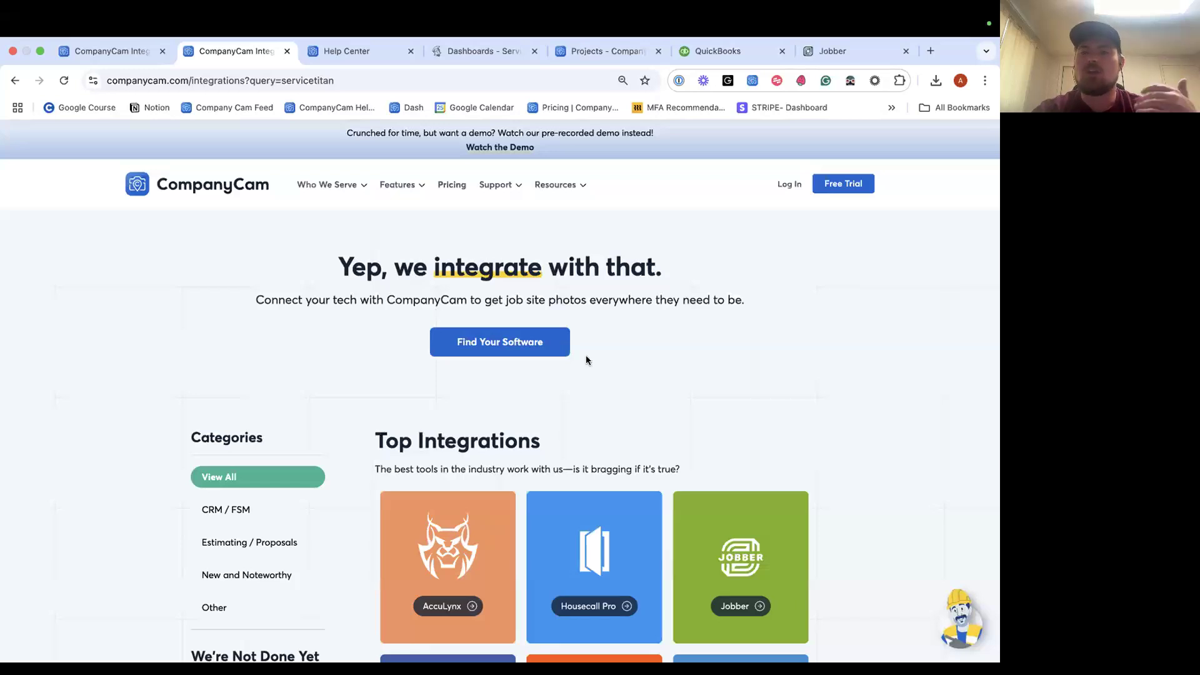
scroll(587, 357, "down", 2)
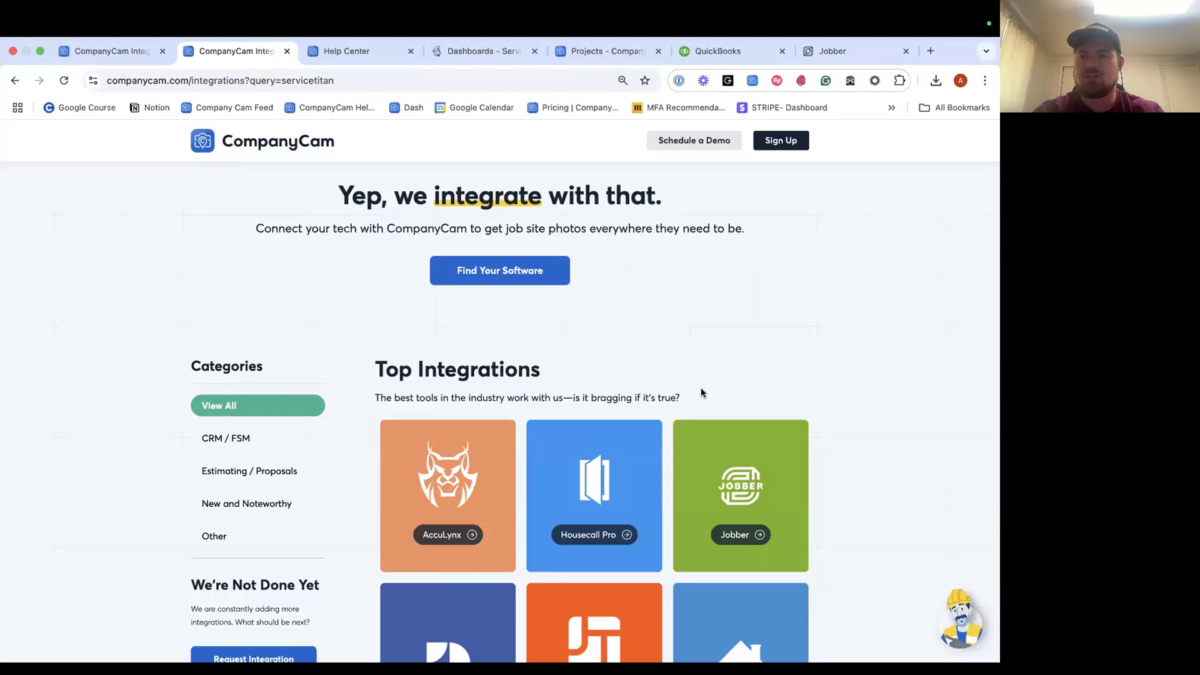
scroll(700, 392, "down", 1)
scroll(702, 311, "up", 2)
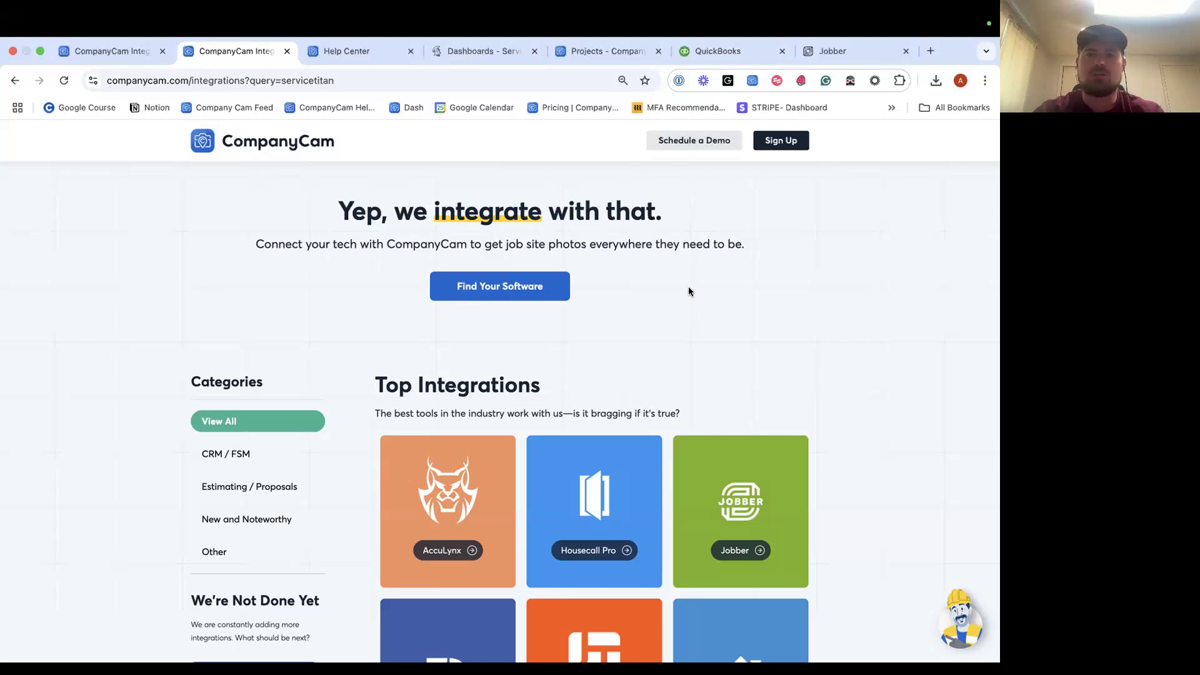
Return to the Help Center home page and focus its 'Search for articles' field.
left_click(358, 57)
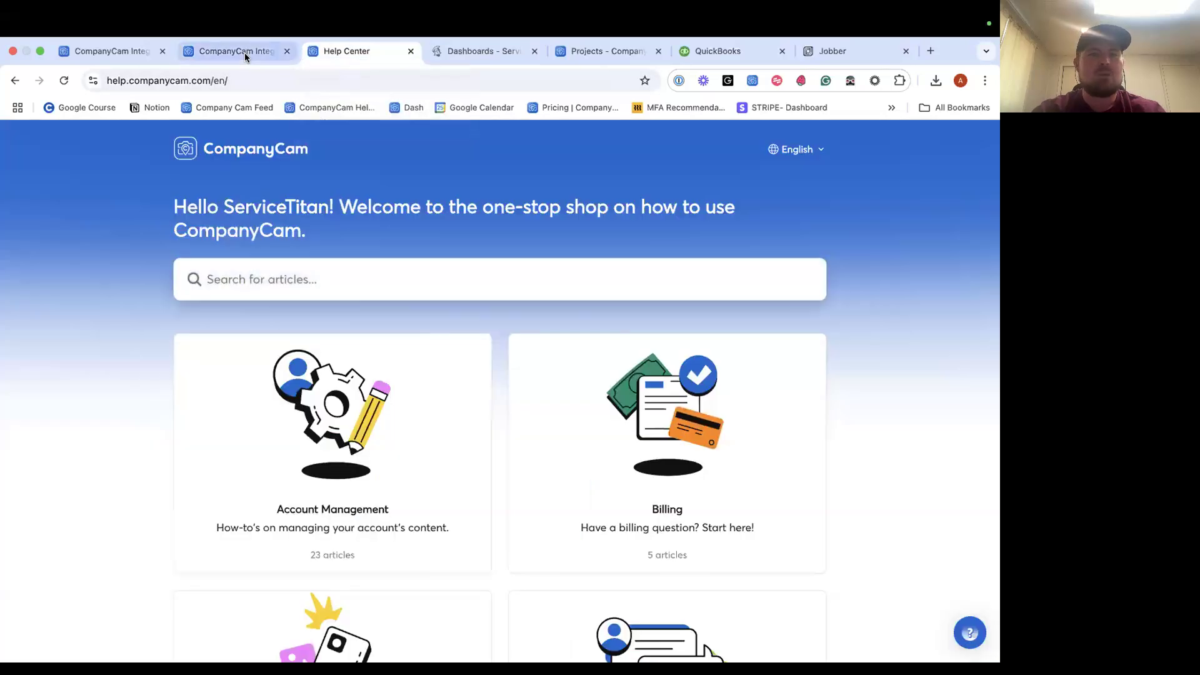
left_click(245, 52)
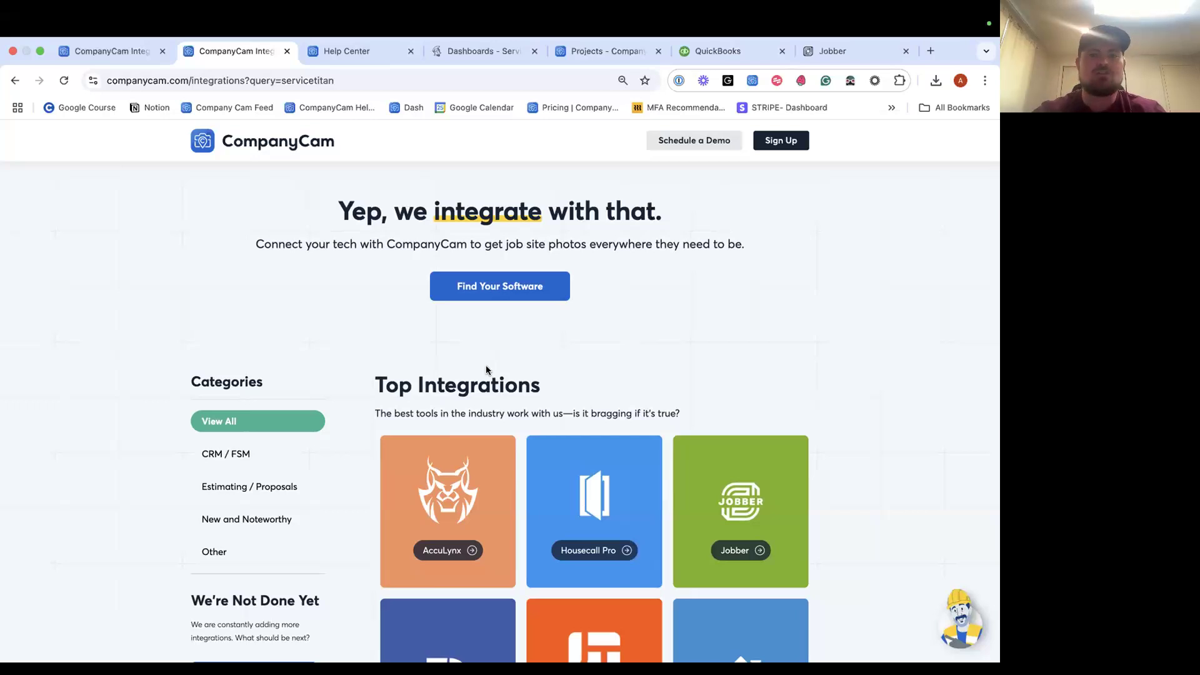
scroll(425, 312, "down", 2)
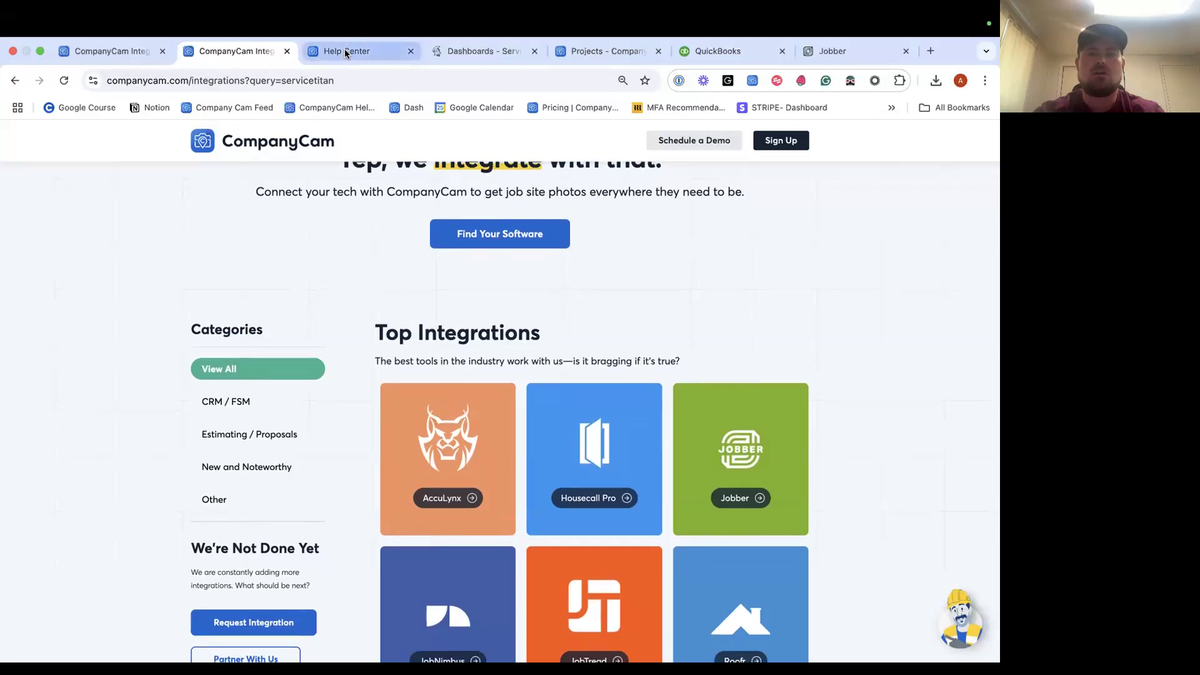
left_click(346, 53)
left_click(385, 287)
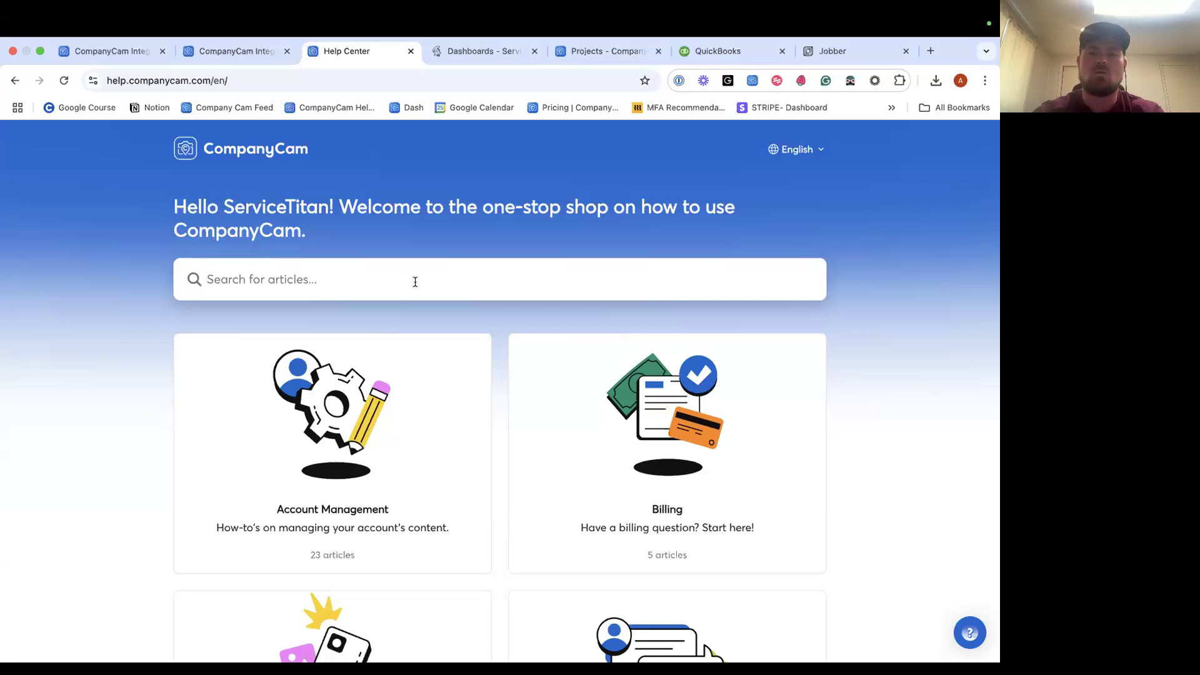
Search the help articles for 'quickbooks'.
type("quci")
key("BackSpace")
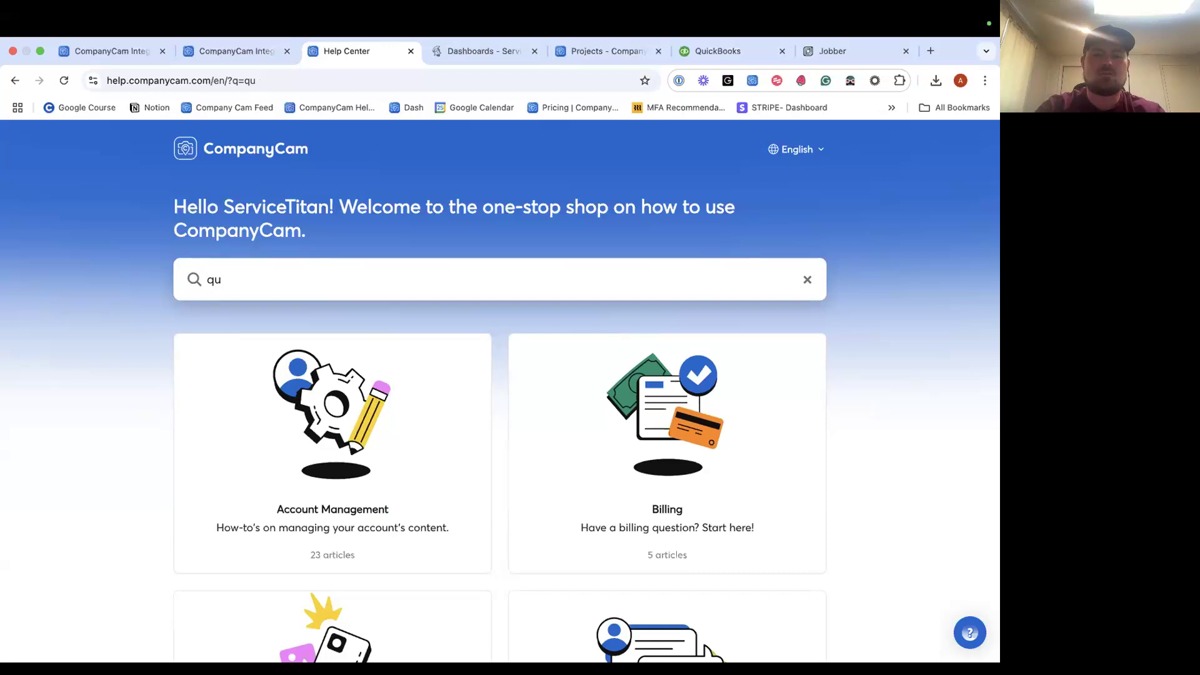
type("ickbooks")
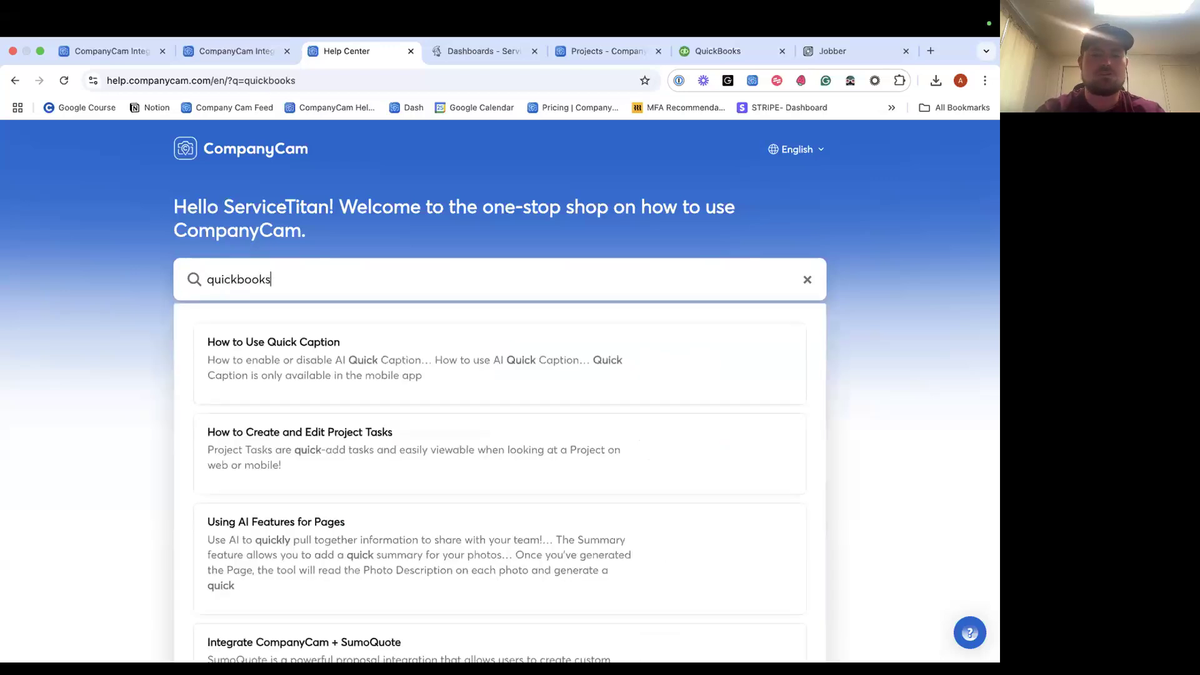
key("Return")
Open 'Integrate CompanyCam+ QuickBooks Online' and read through it, ending back at the top.
left_click(369, 382)
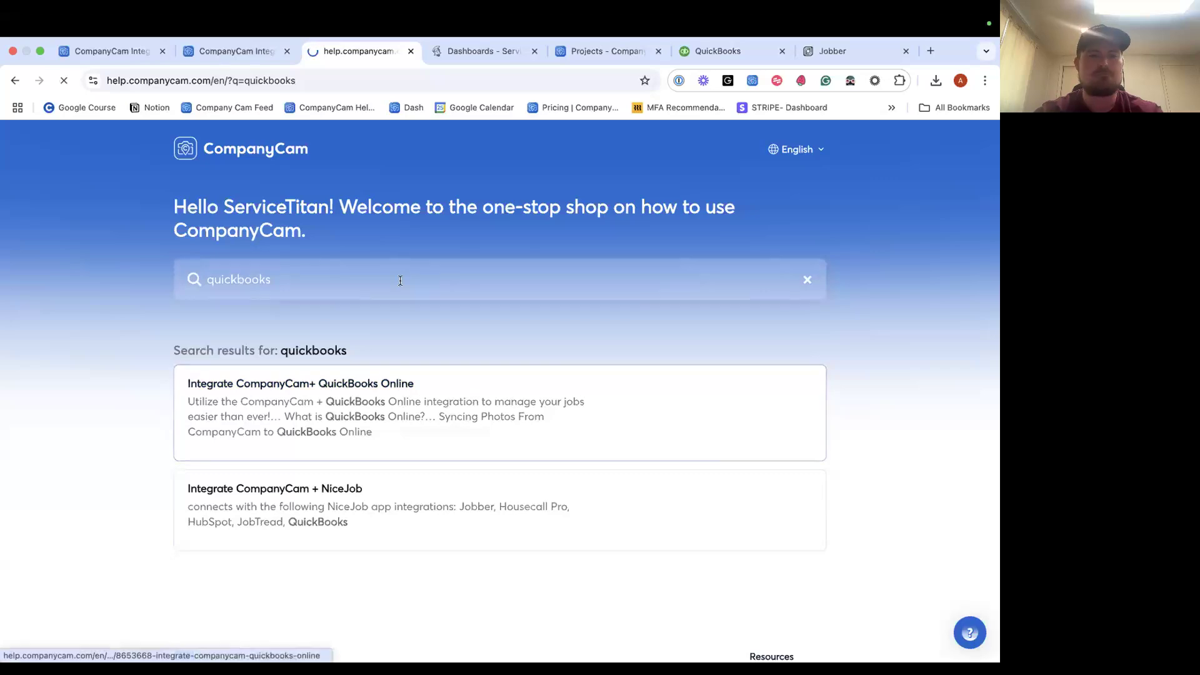
scroll(400, 360, "down", 5)
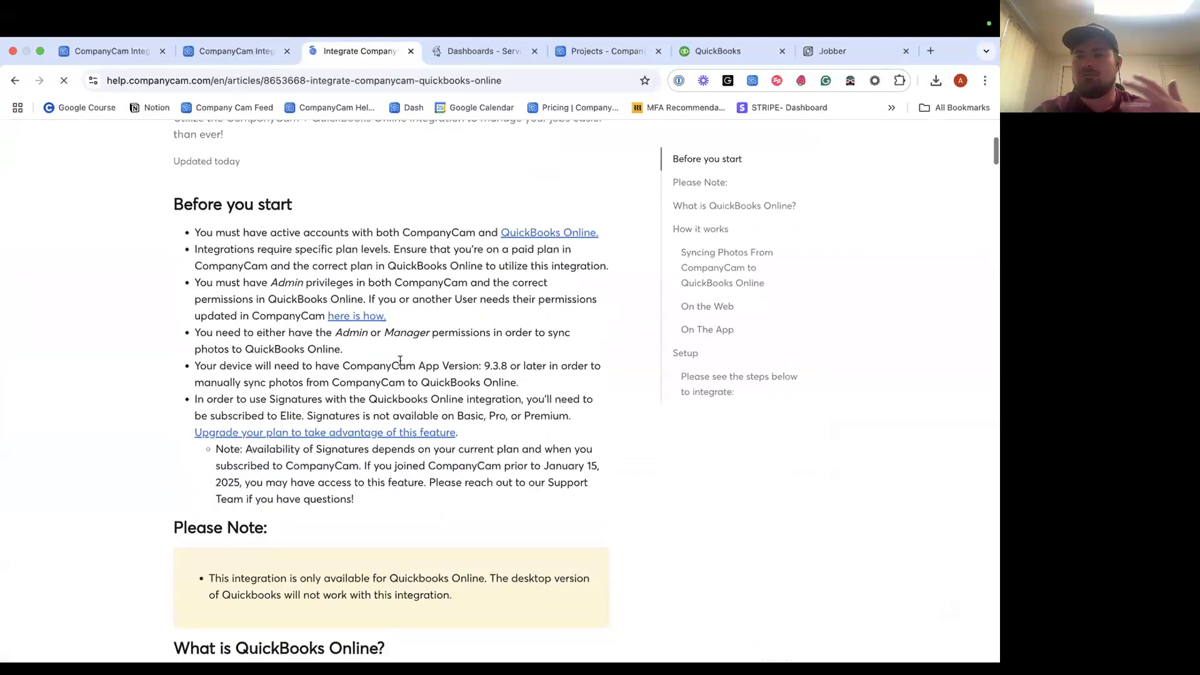
scroll(465, 335, "down", 7)
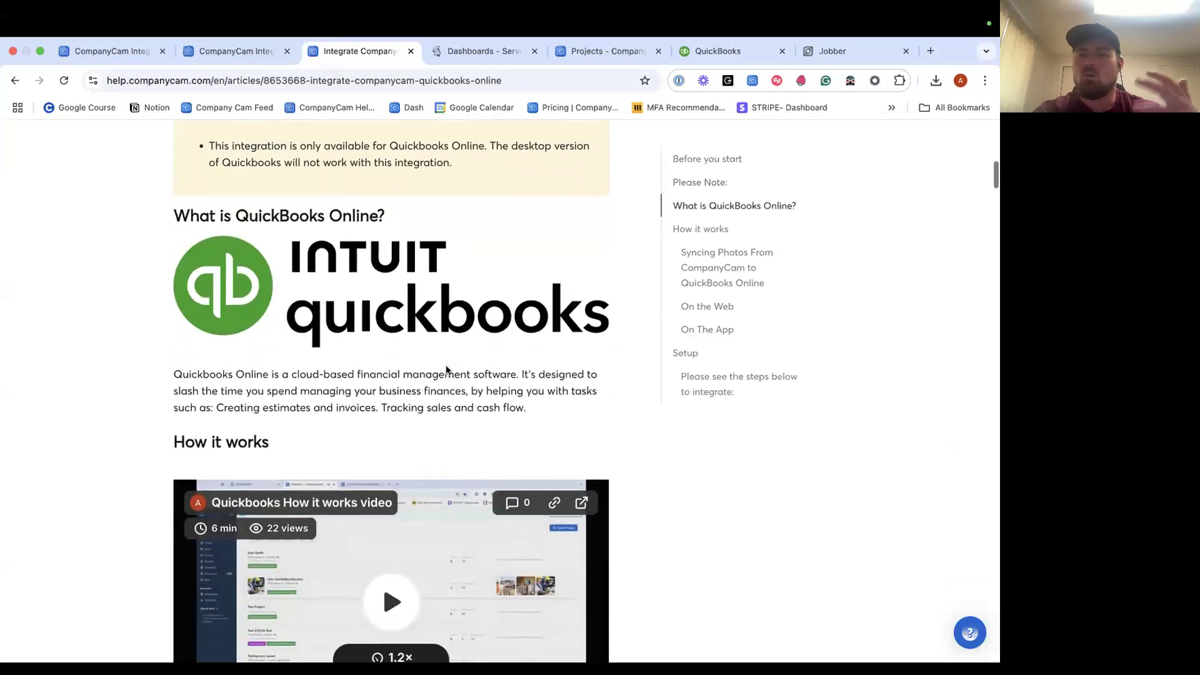
scroll(446, 366, "down", 5)
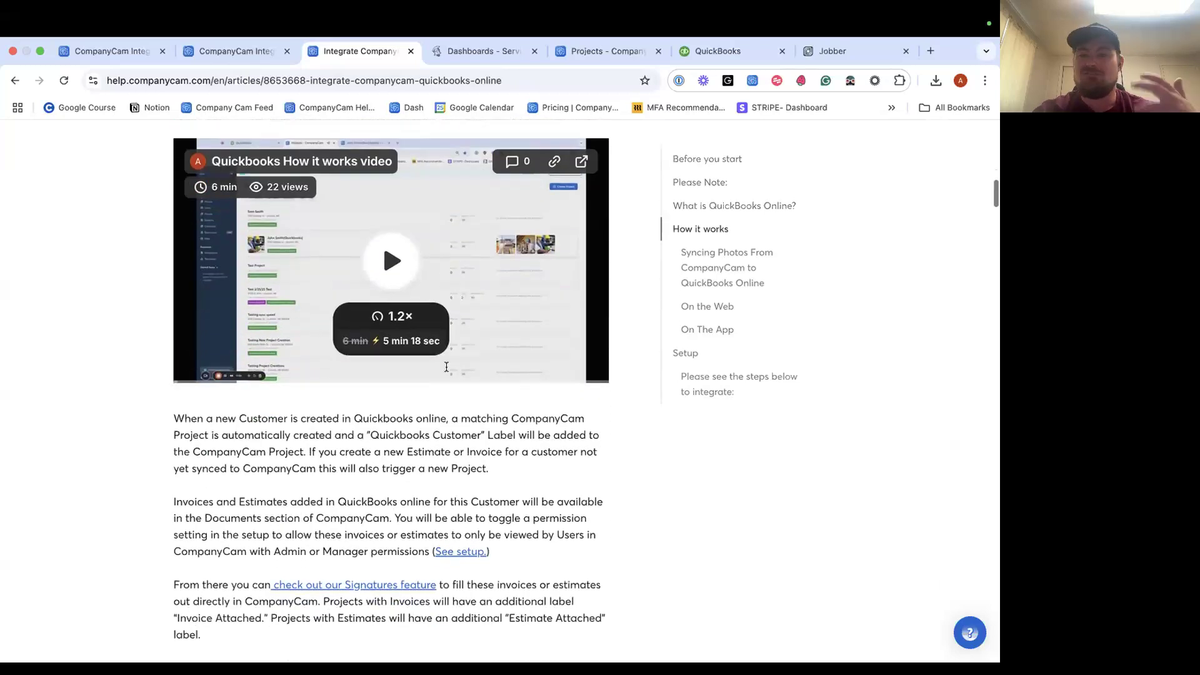
scroll(442, 388, "up", 2)
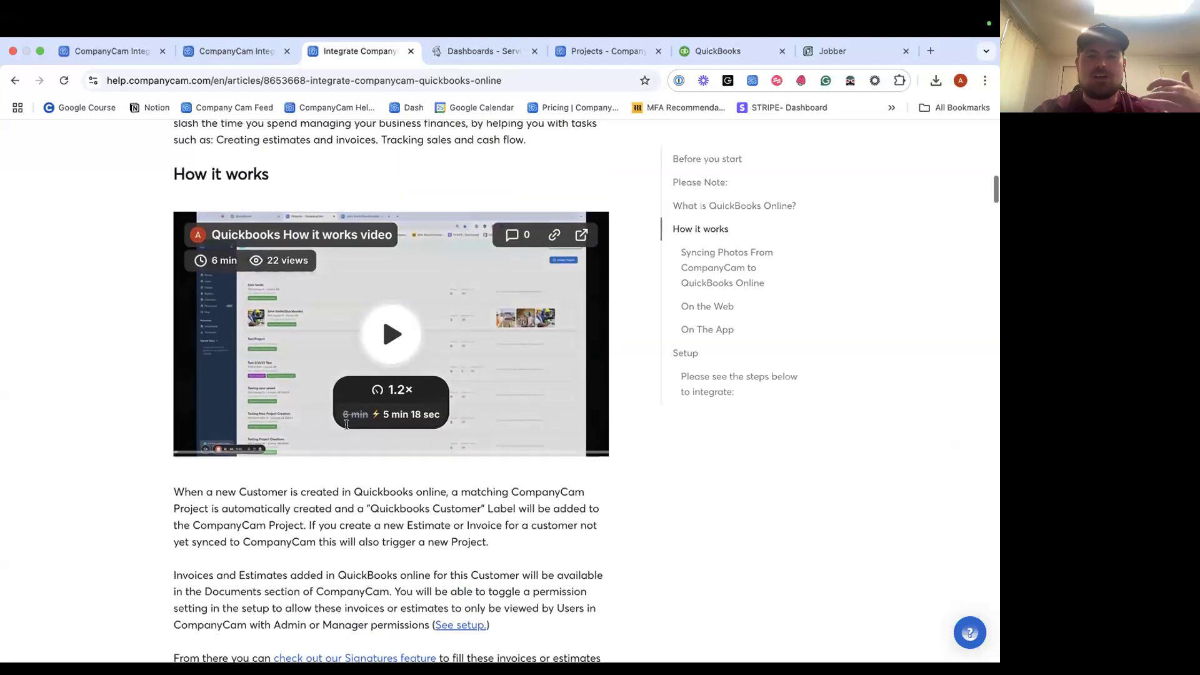
scroll(396, 409, "down", 14)
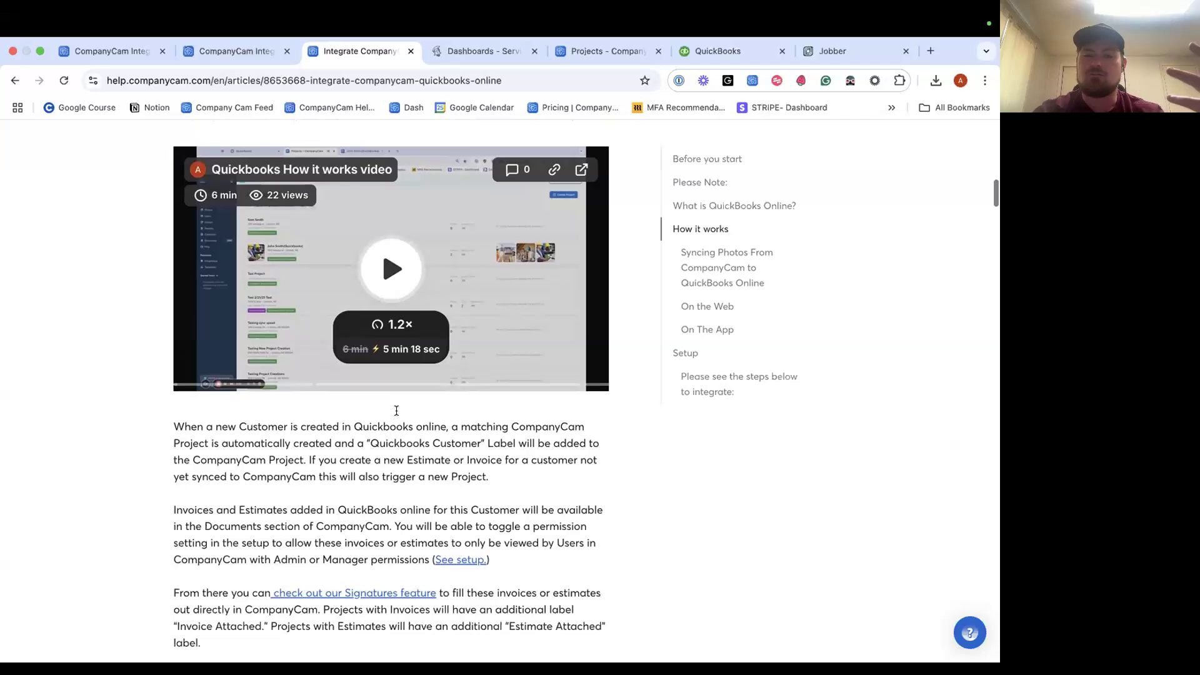
scroll(397, 410, "down", 20)
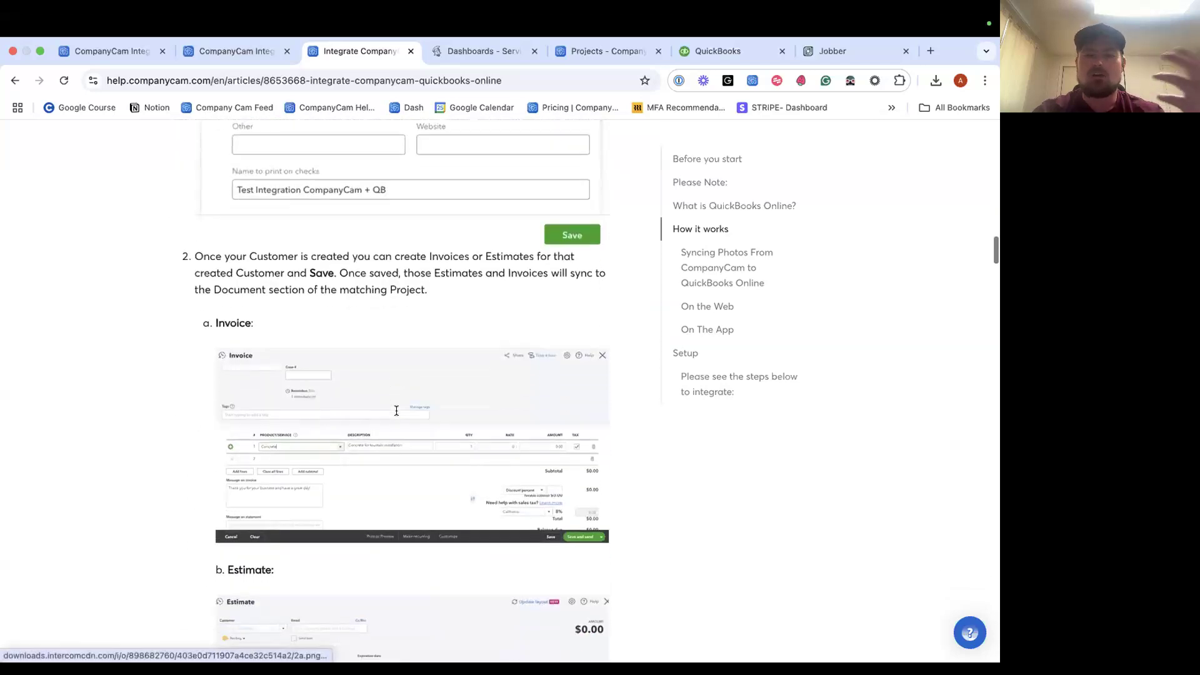
scroll(396, 410, "down", 15)
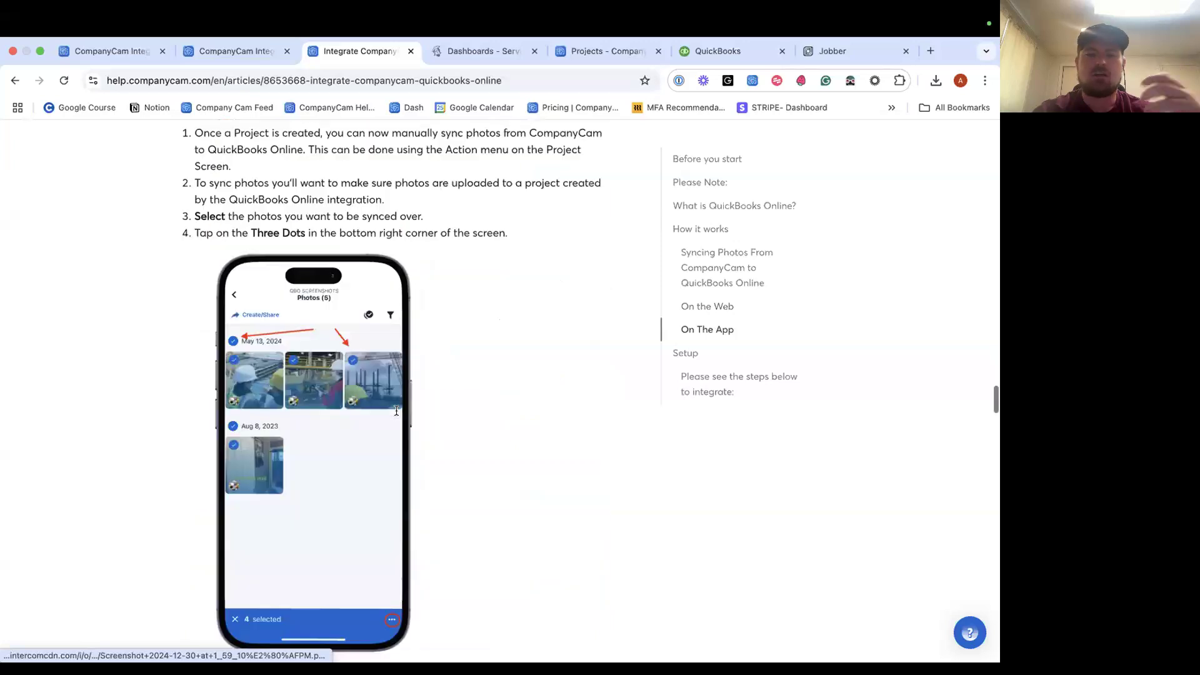
scroll(396, 410, "up", 20)
scroll(396, 410, "up", 20)
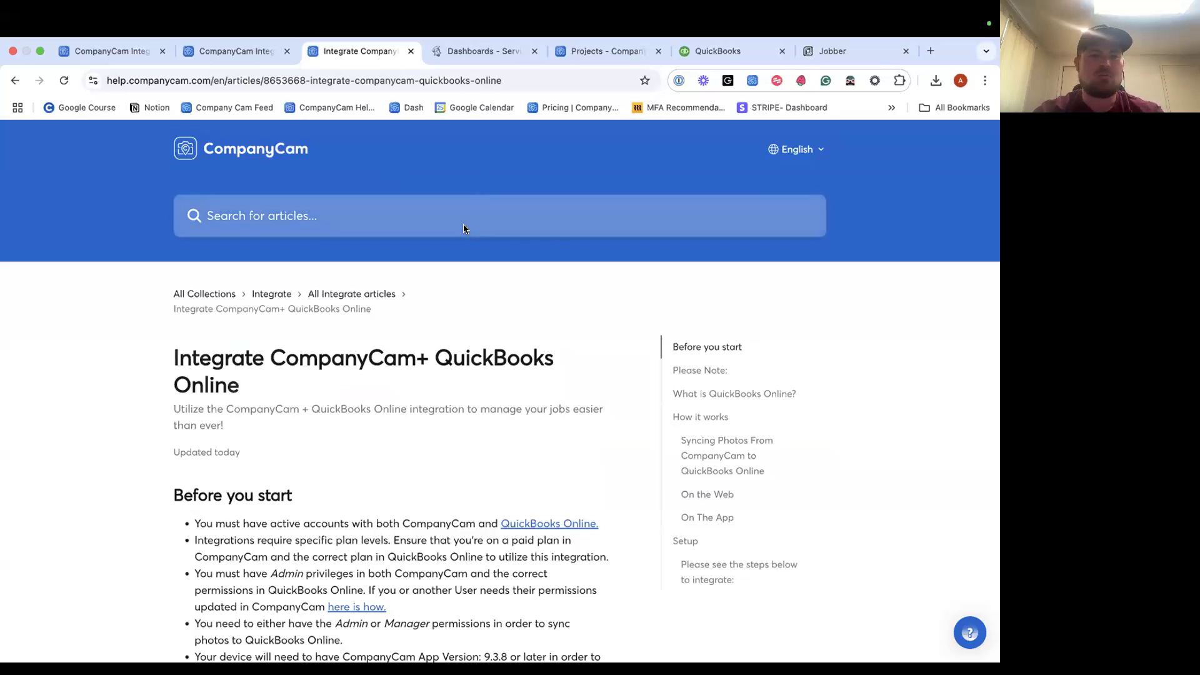
Search the Help Center for 'servicetitan' and open the ServiceTitan integration article.
left_click(369, 214)
type("servicetitan")
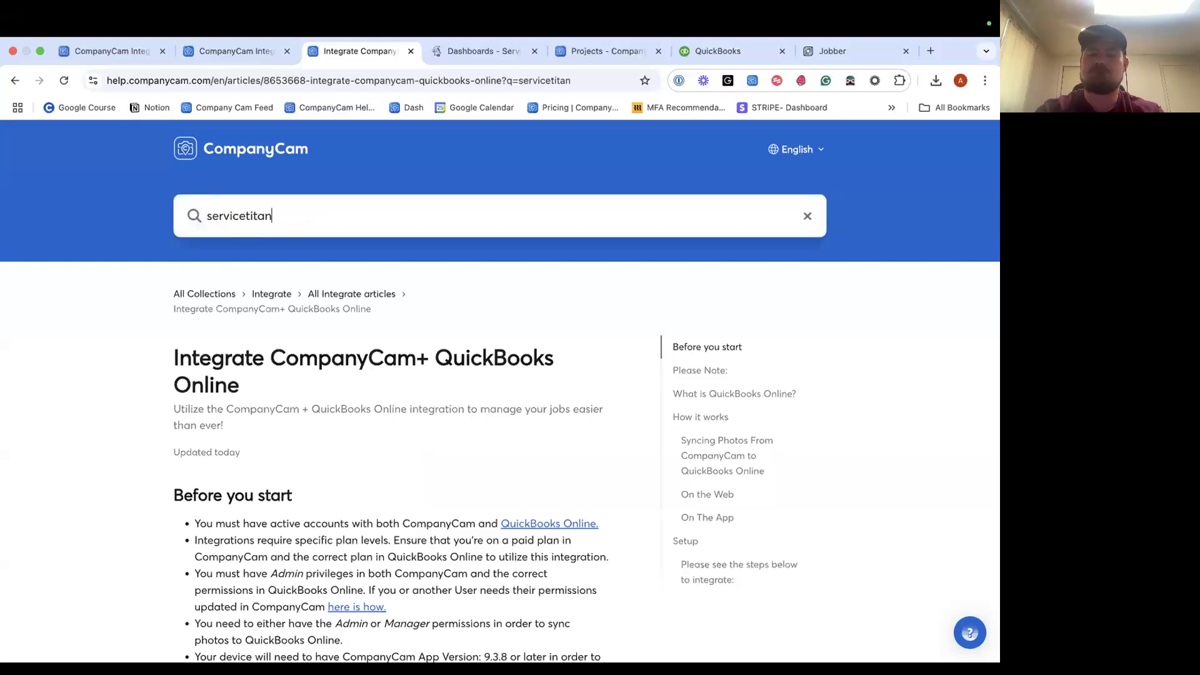
key("Return")
left_click(346, 395)
Scroll the article to its 'What's Included In This Integration' section.
scroll(364, 369, "down", 8)
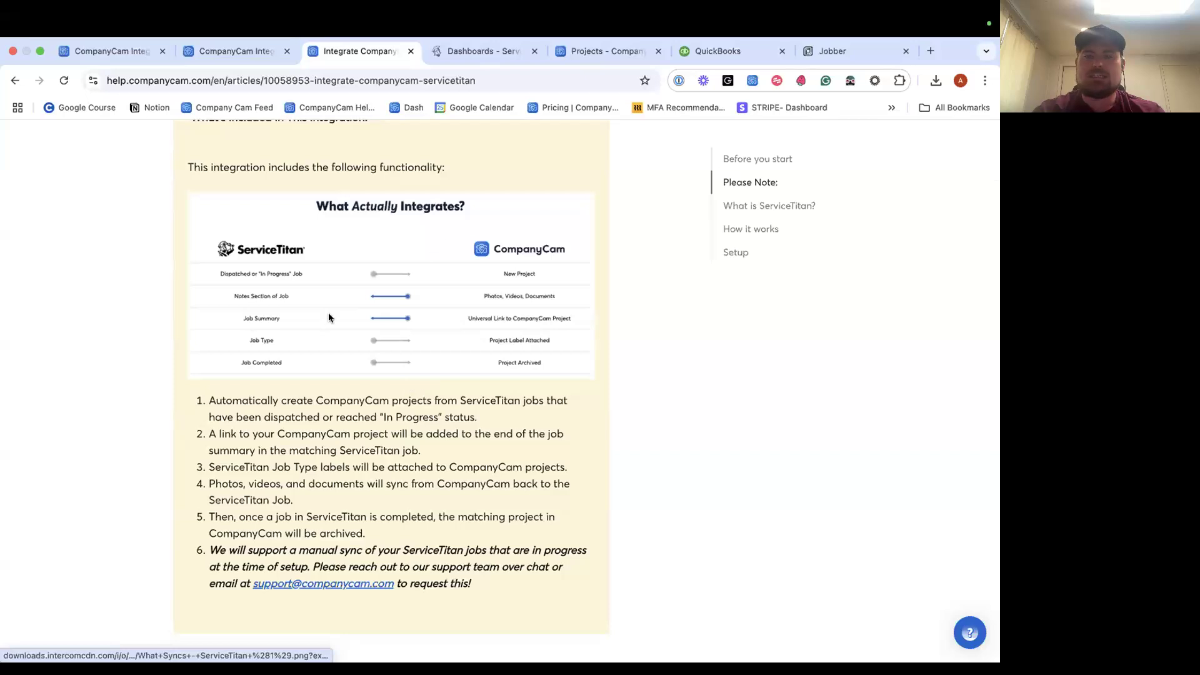
scroll(336, 373, "up", 1)
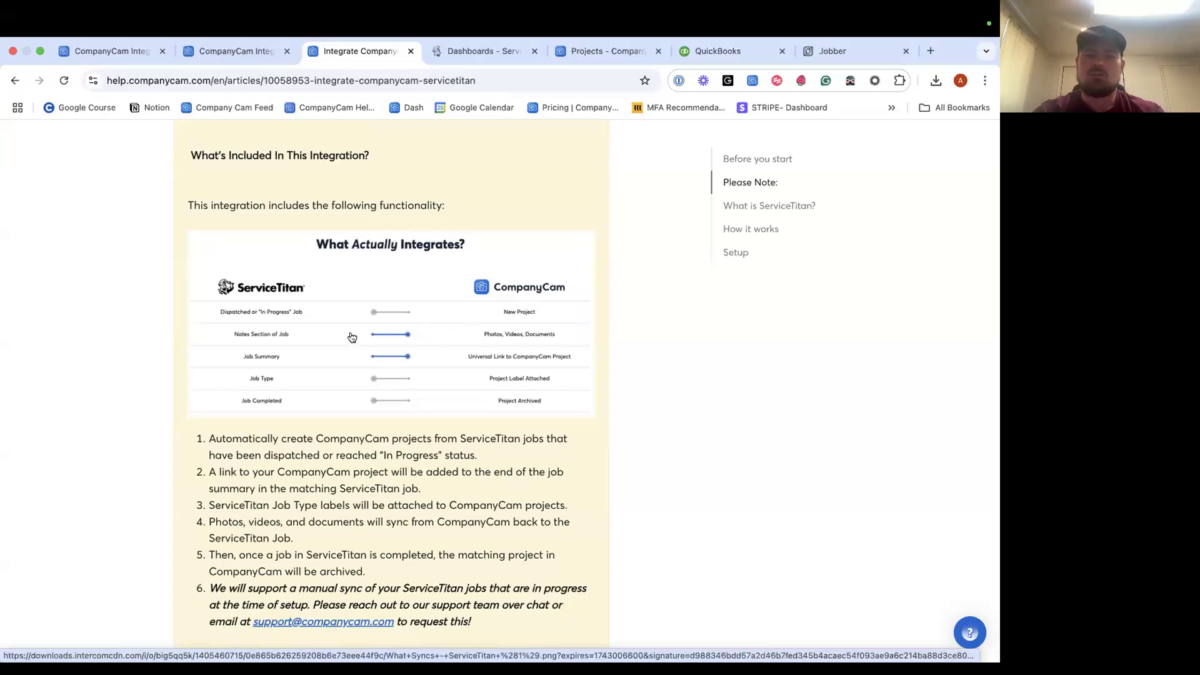
scroll(368, 300, "down", 1)
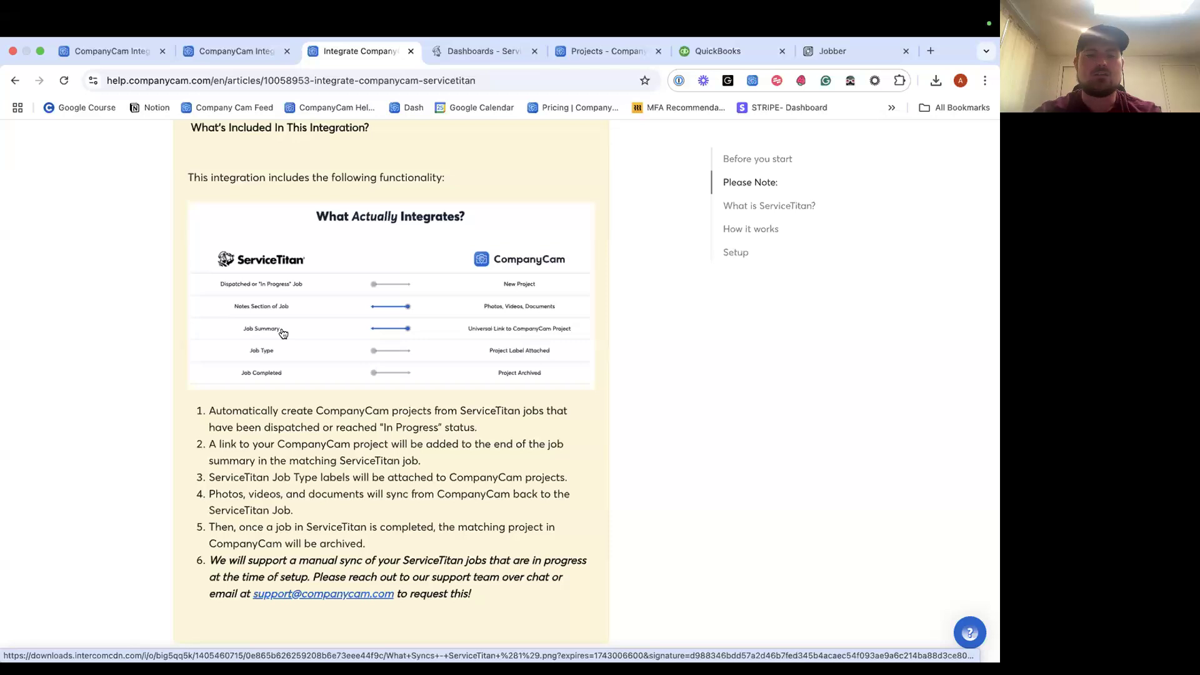
scroll(282, 333, "down", 1)
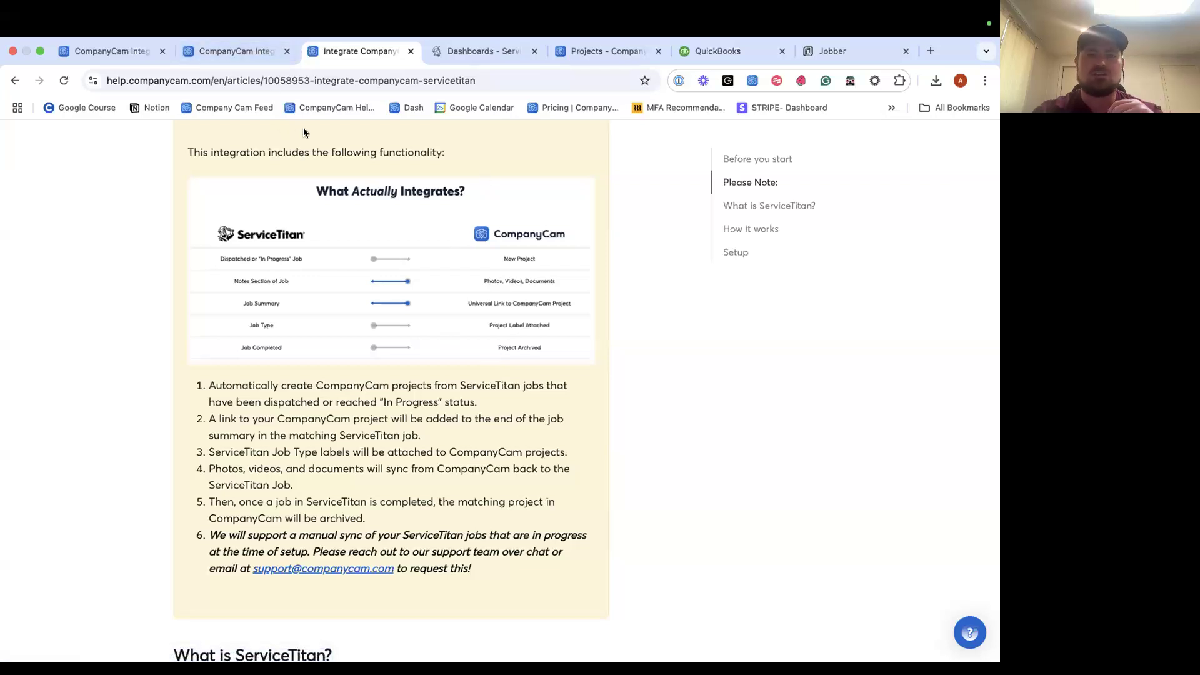
View the CompanyCam projects list under the Archived, Starred and All filters.
left_click(598, 59)
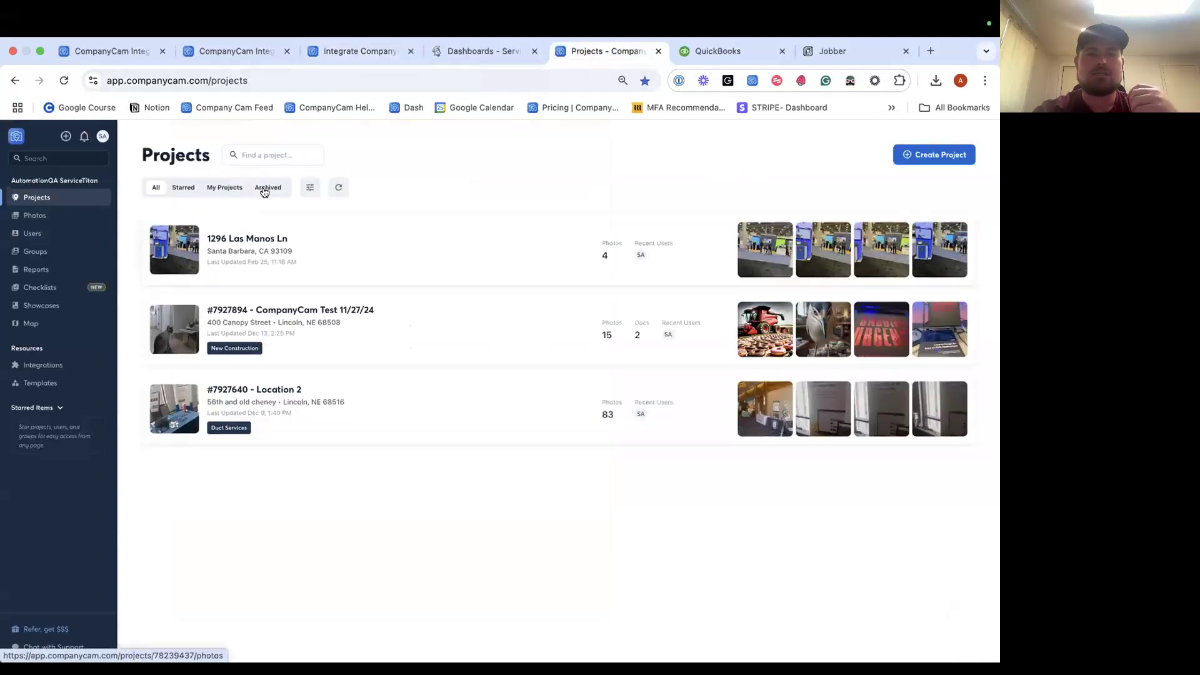
left_click(267, 187)
left_click(183, 187)
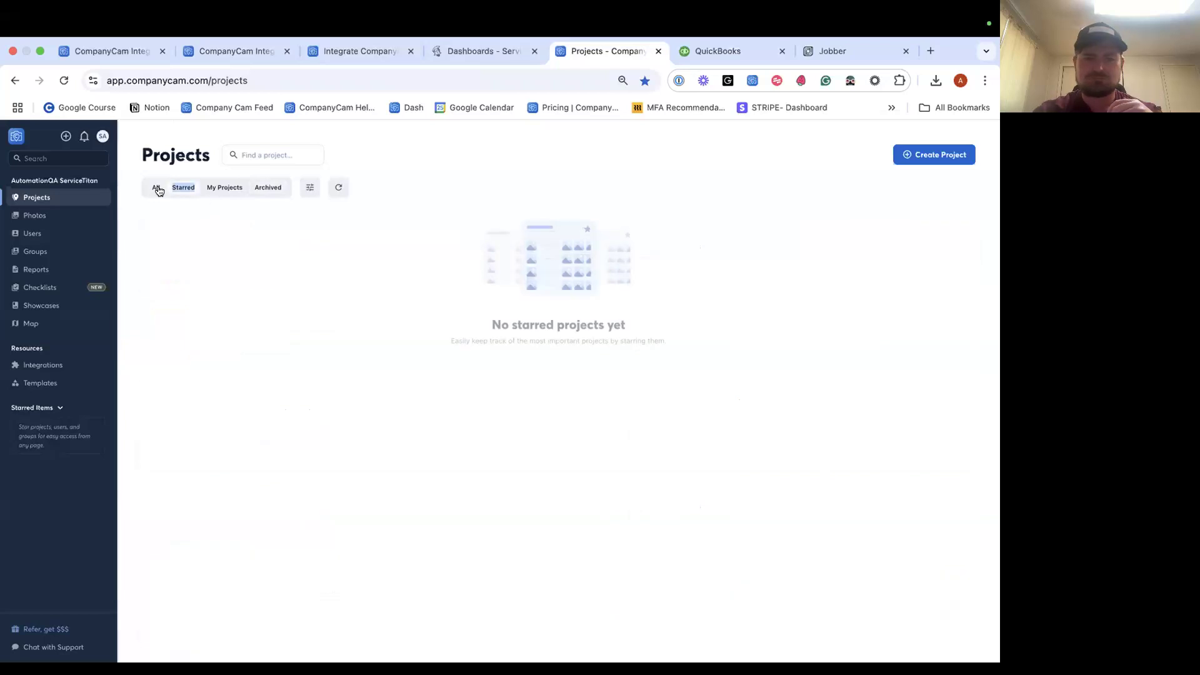
left_click(157, 187)
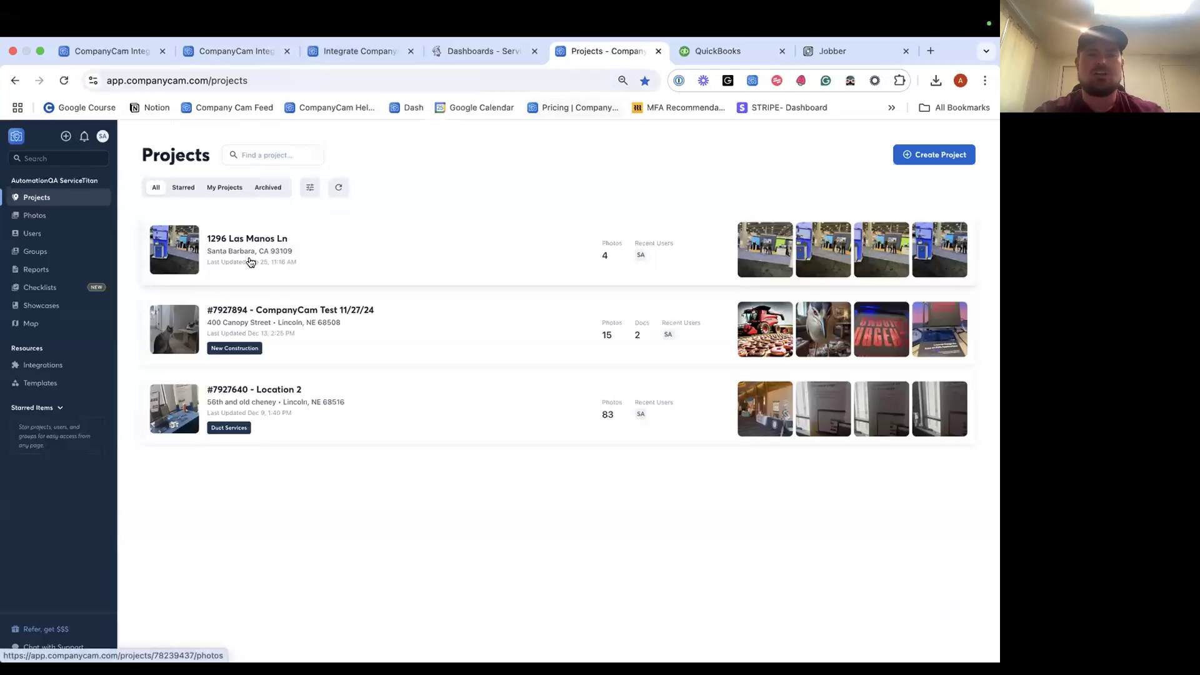
Go back to the ServiceTitan help article and jump to its Setup section.
left_click(263, 44)
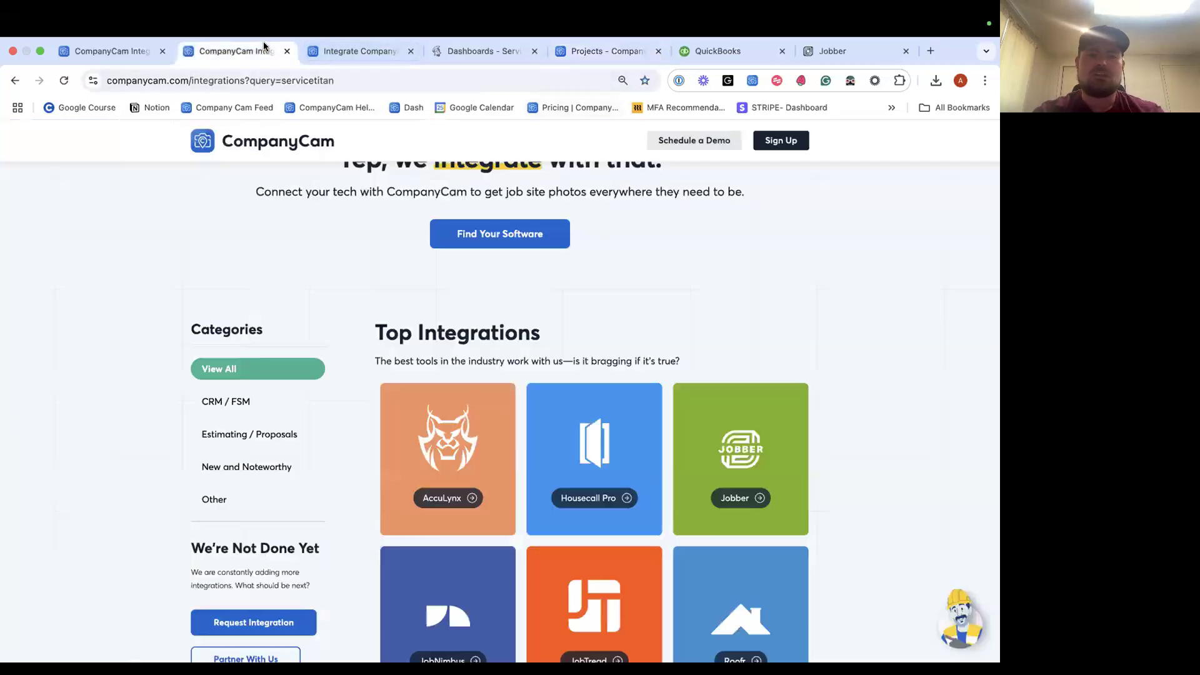
left_click(331, 53)
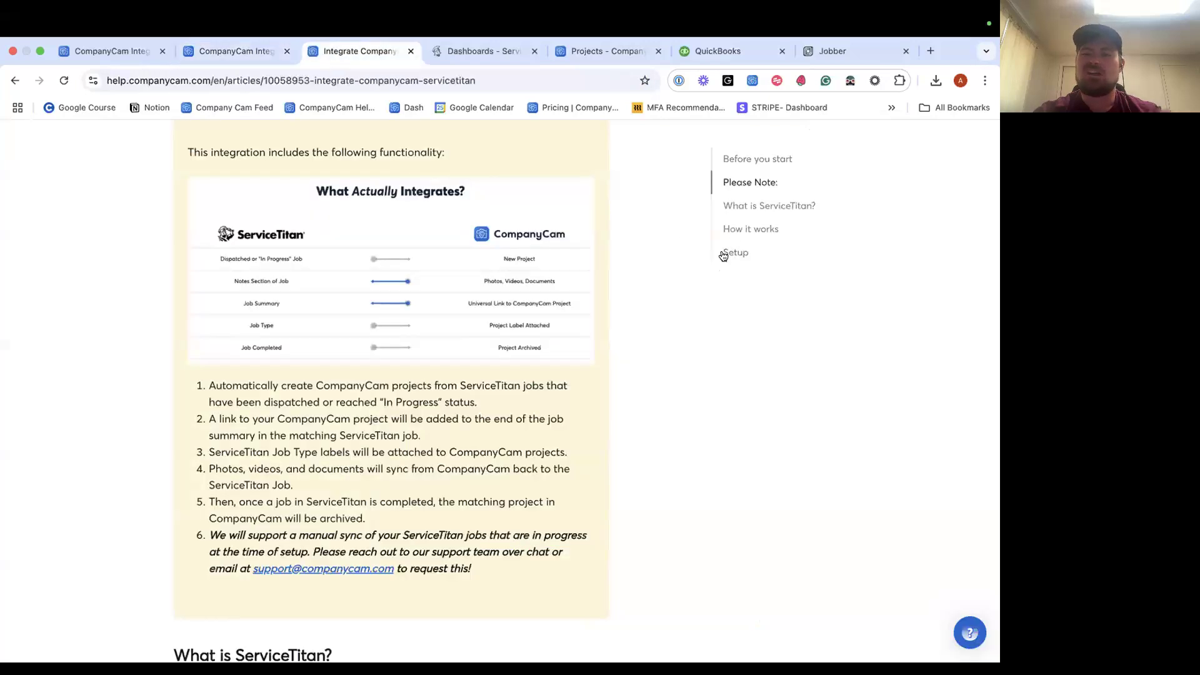
left_click(734, 252)
Read through Setup steps 1–11 and the reconnect steps, then switch to the ServiceTitan dashboard.
scroll(469, 371, "down", 5)
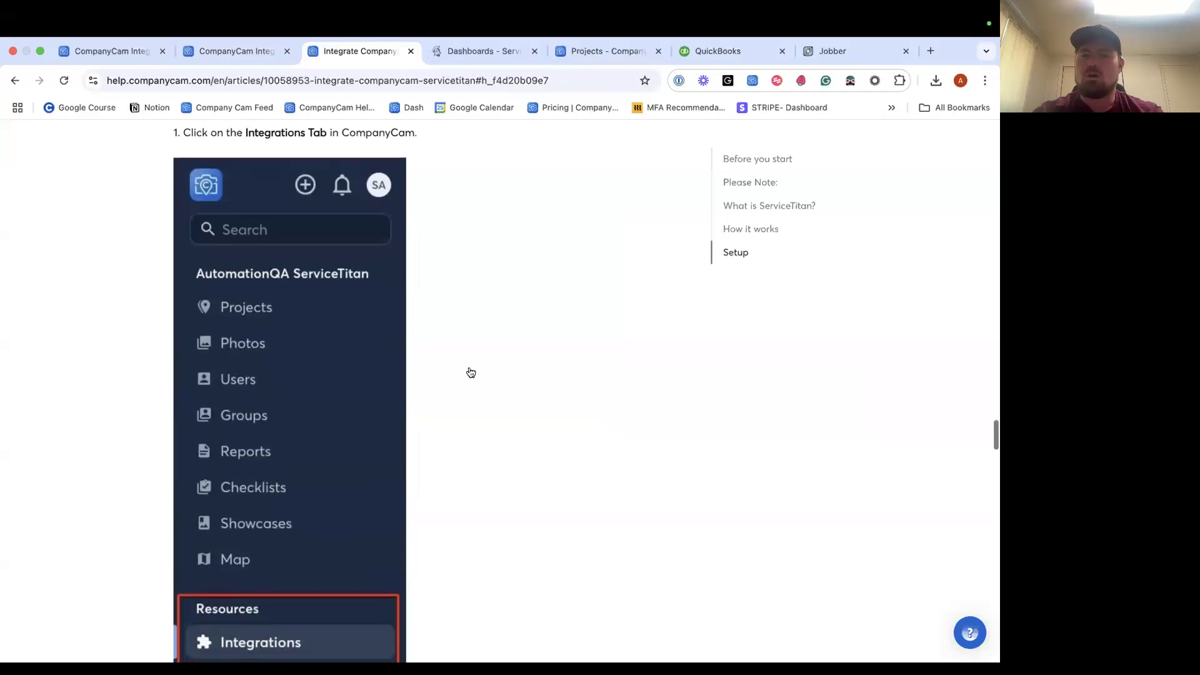
scroll(471, 372, "down", 1)
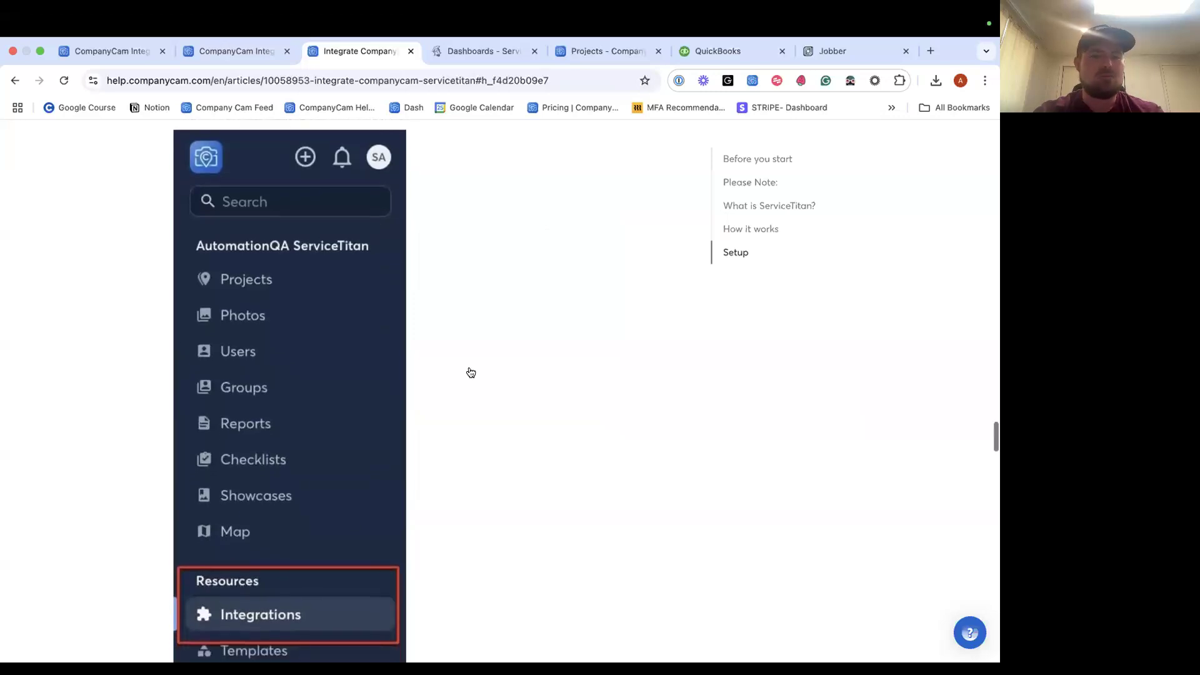
scroll(469, 372, "down", 2)
scroll(469, 373, "up", 5)
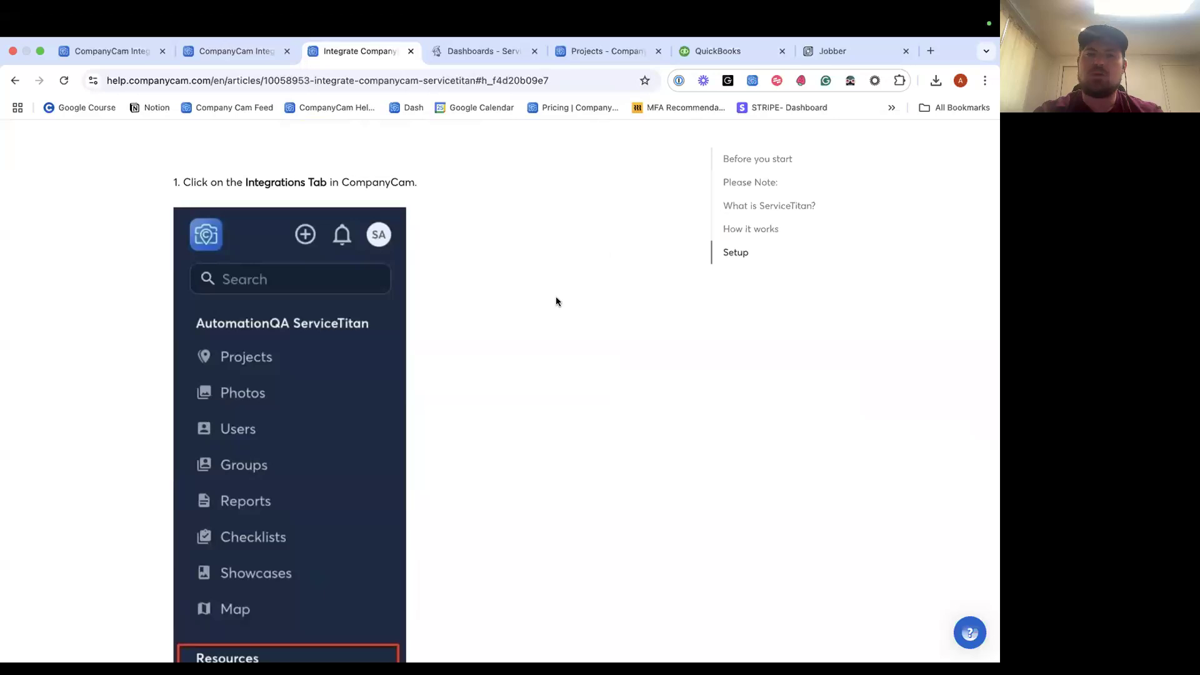
scroll(556, 294, "down", 5)
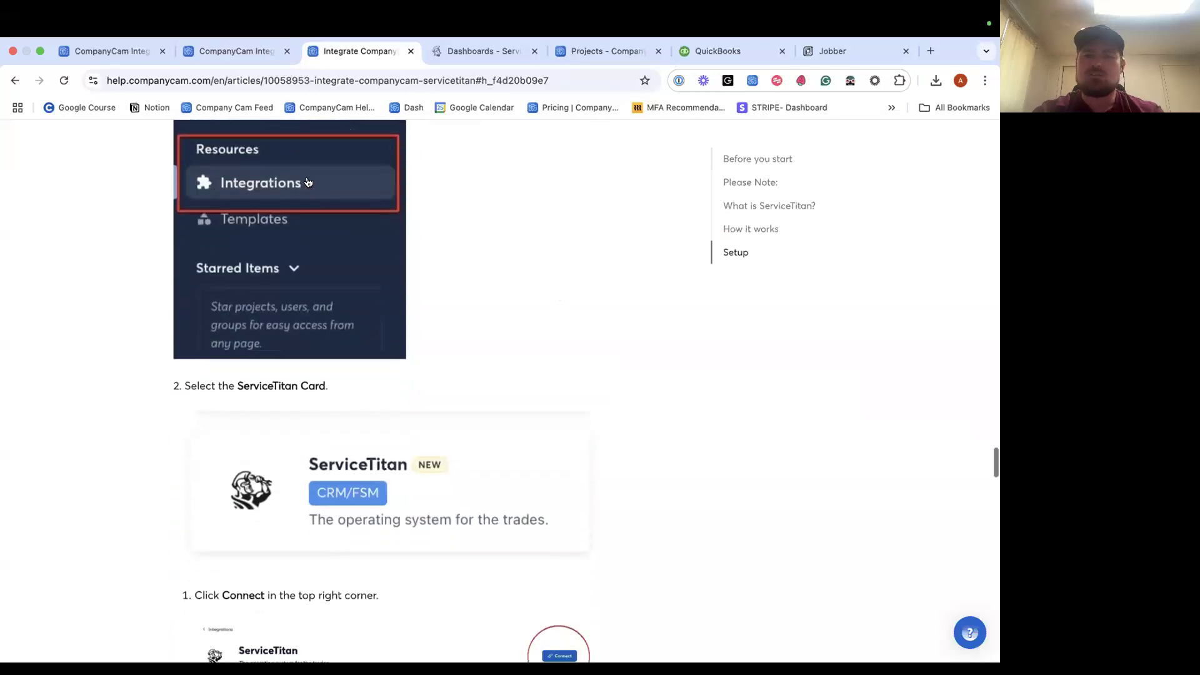
scroll(406, 300, "down", 3)
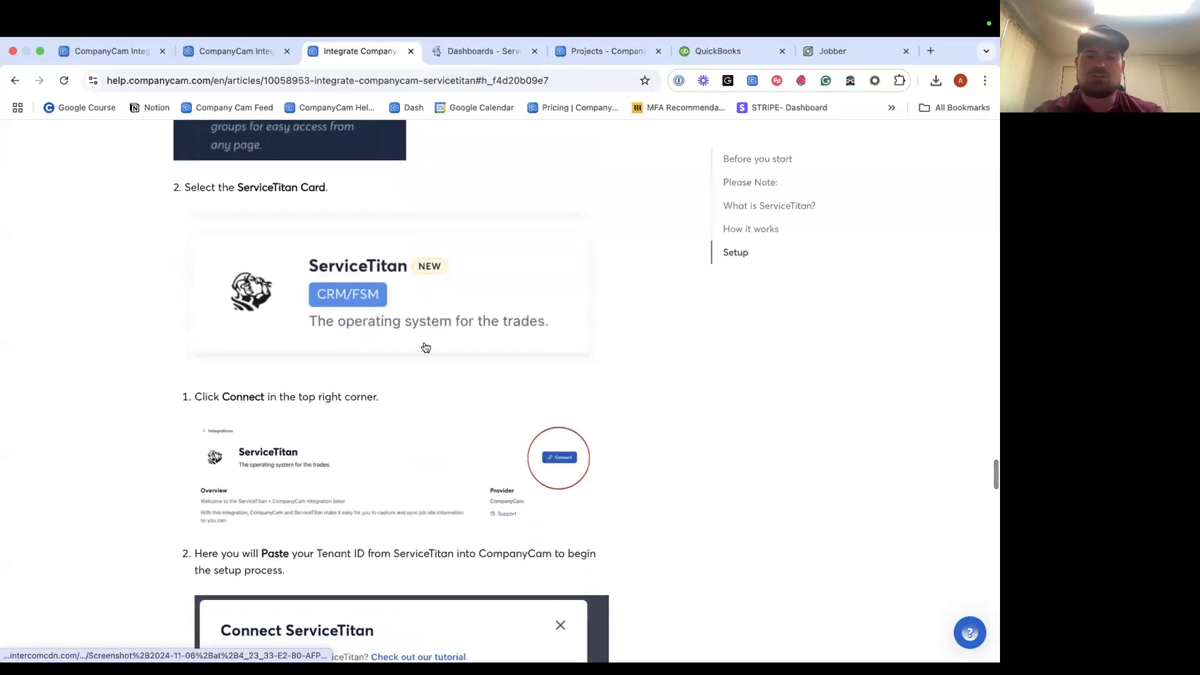
scroll(579, 356, "down", 3)
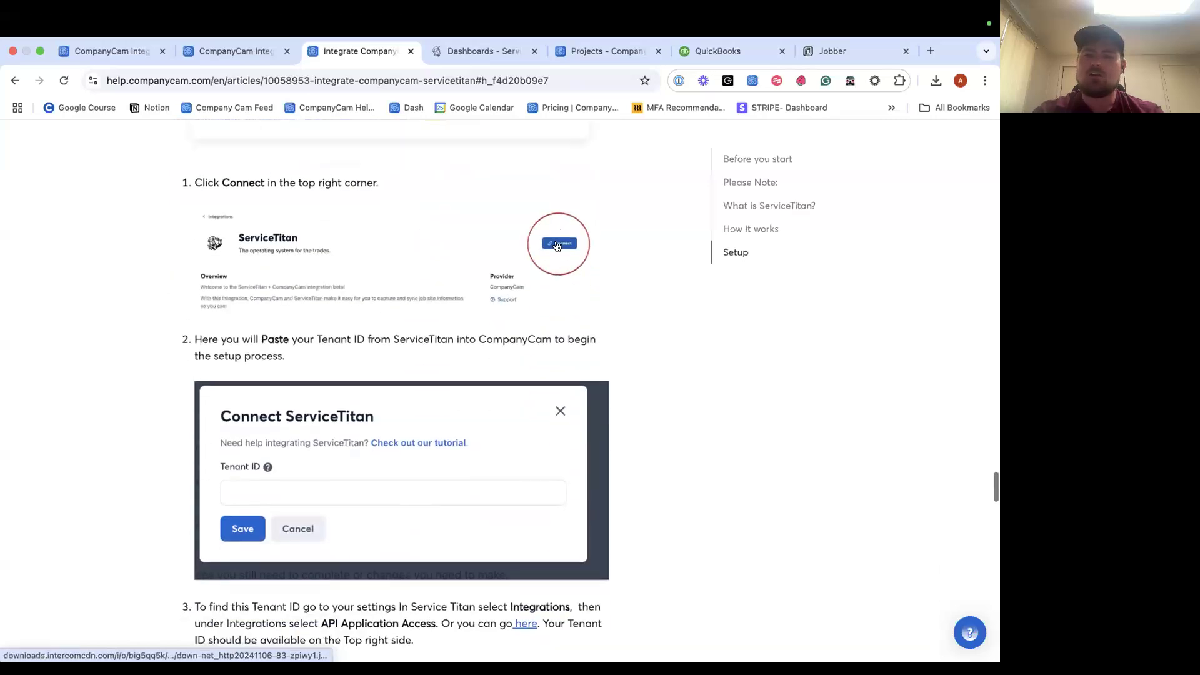
scroll(541, 256, "down", 4)
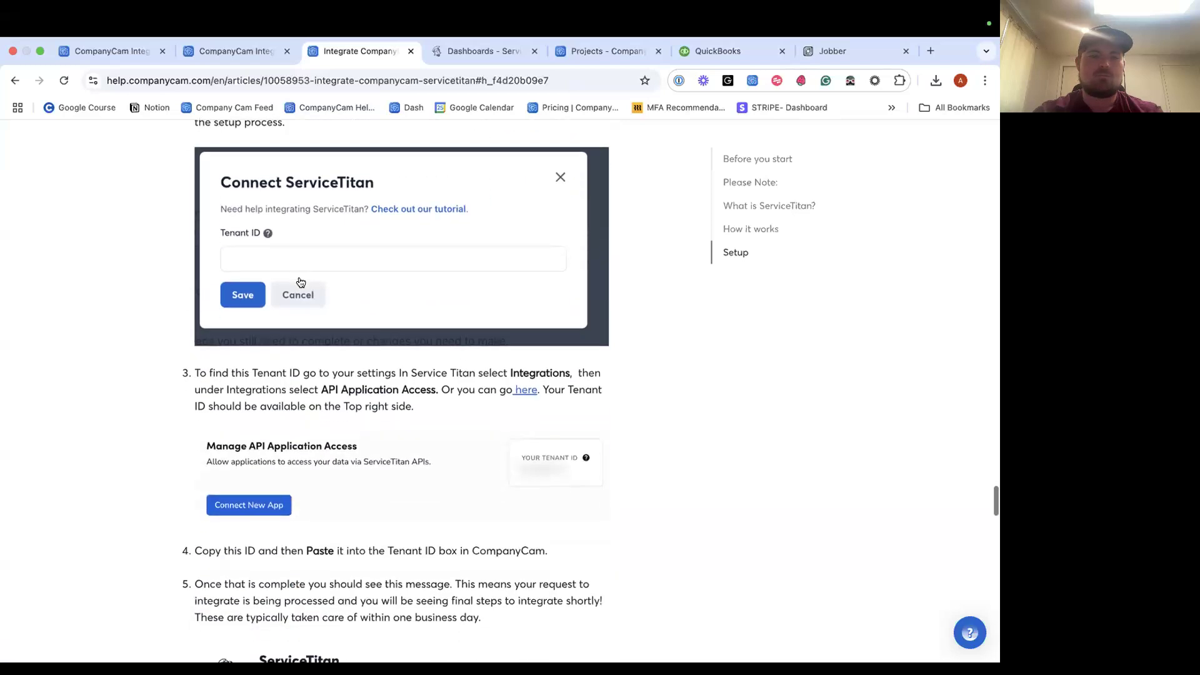
scroll(300, 313, "up", 1)
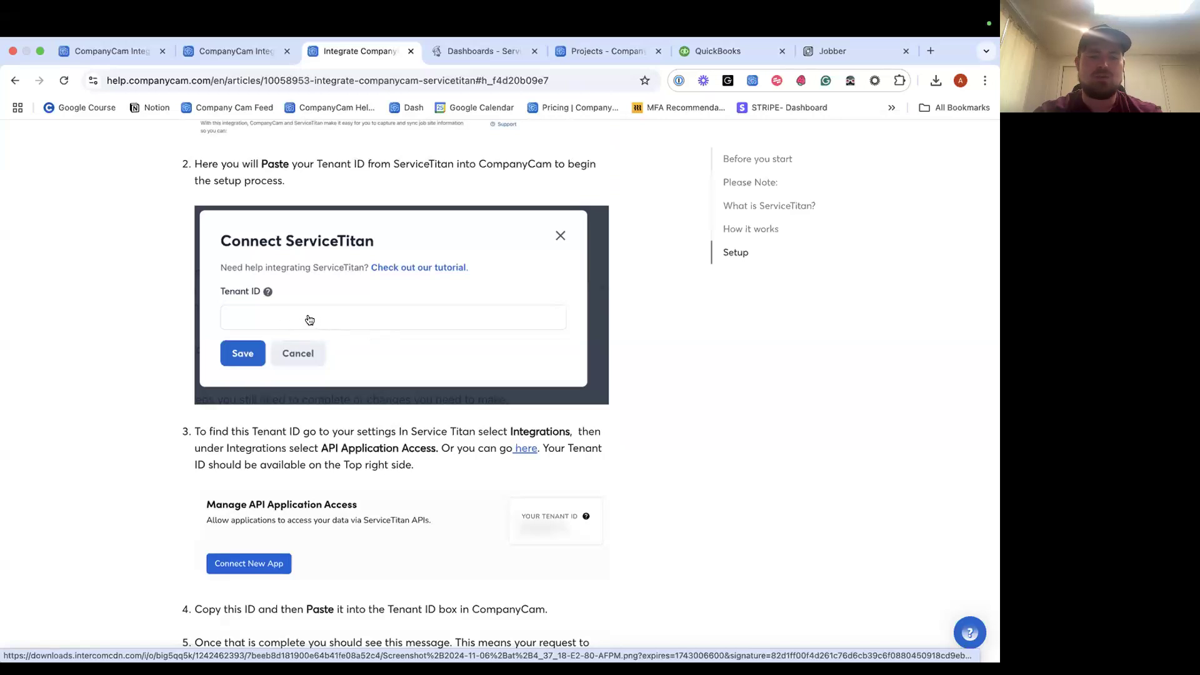
scroll(309, 320, "down", 5)
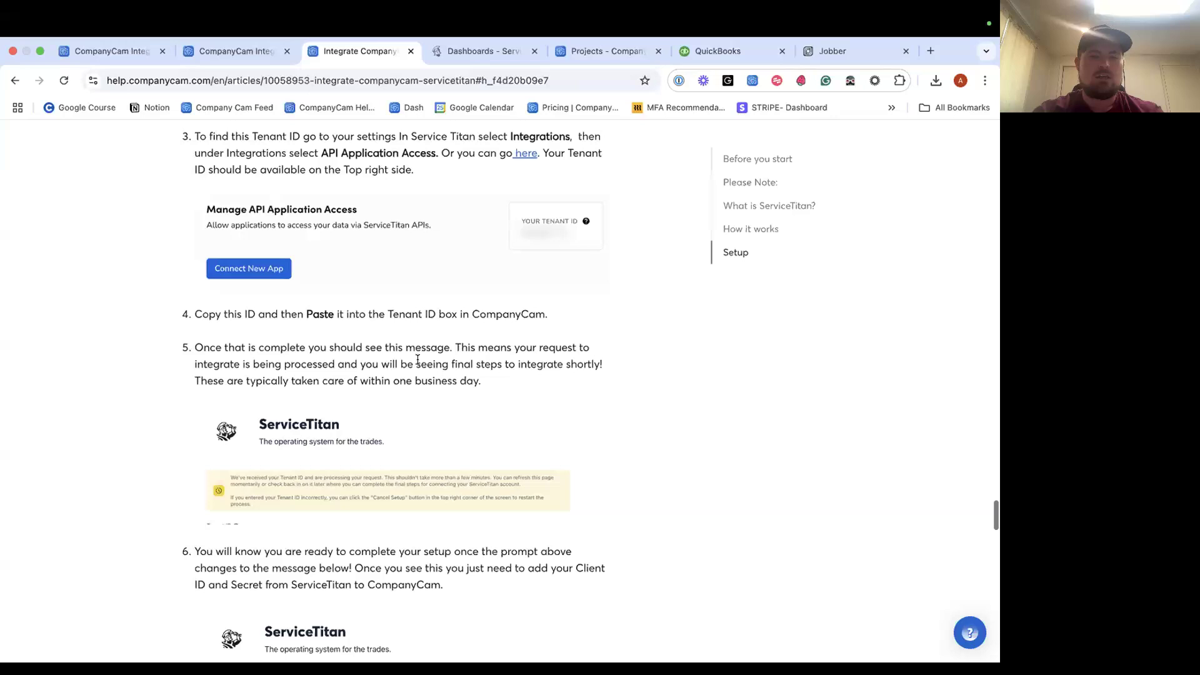
scroll(417, 360, "down", 1)
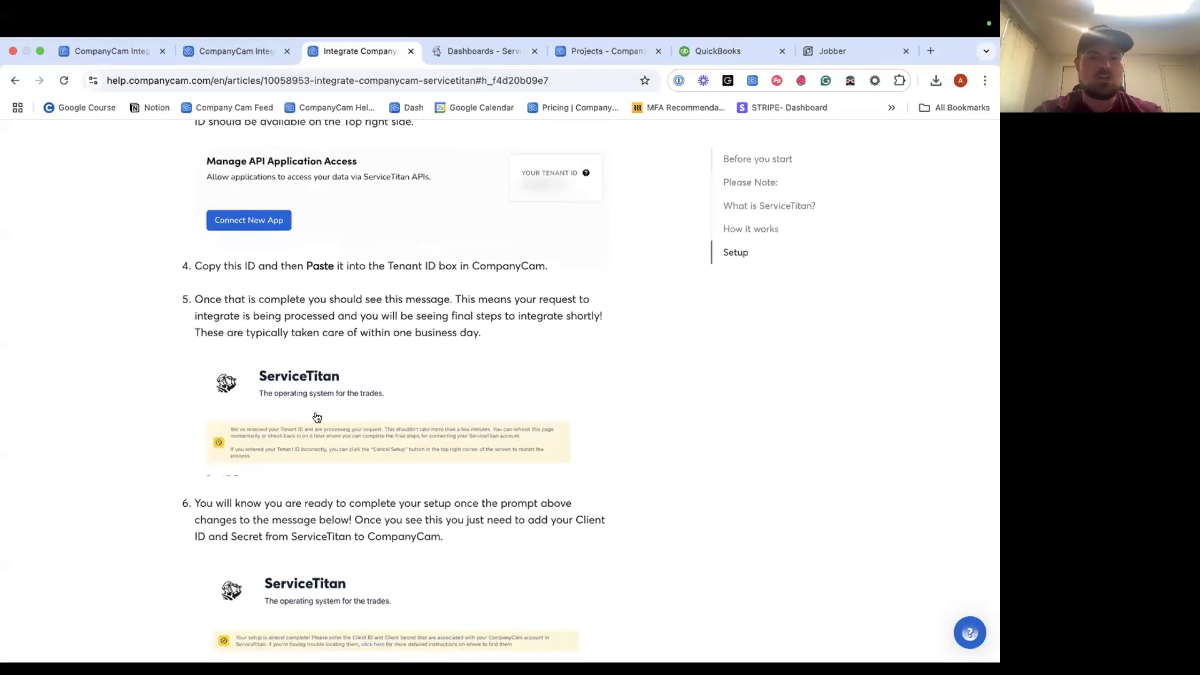
scroll(348, 421, "down", 7)
scroll(419, 464, "down", 6)
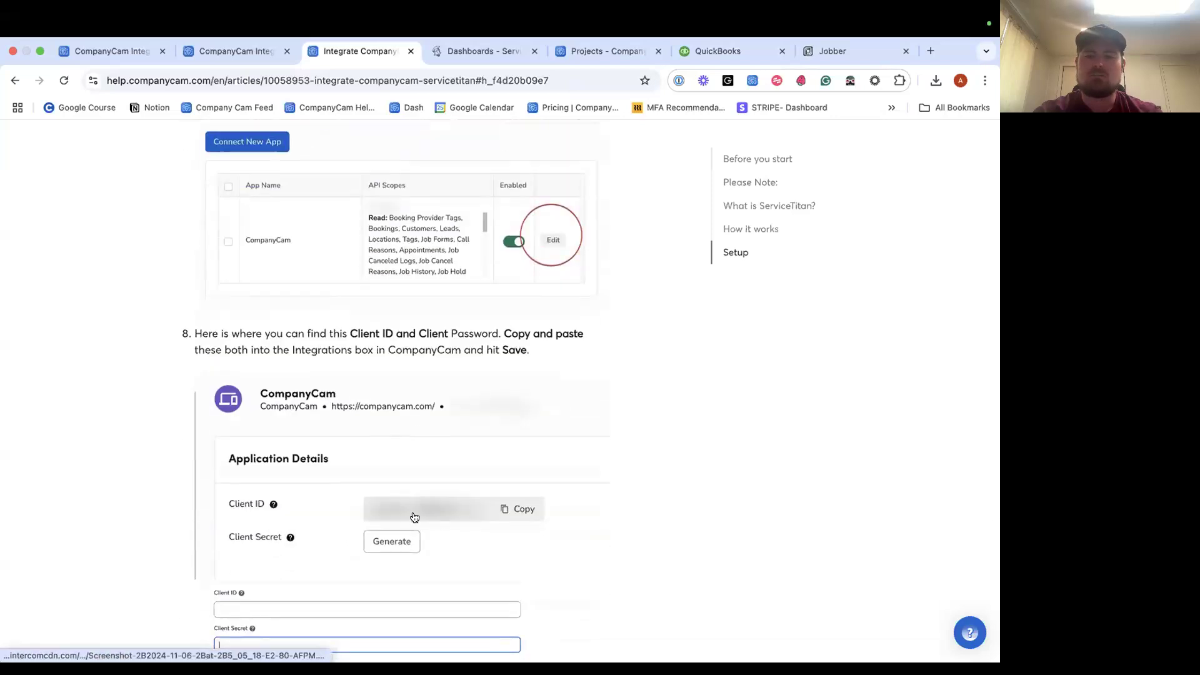
scroll(414, 517, "down", 10)
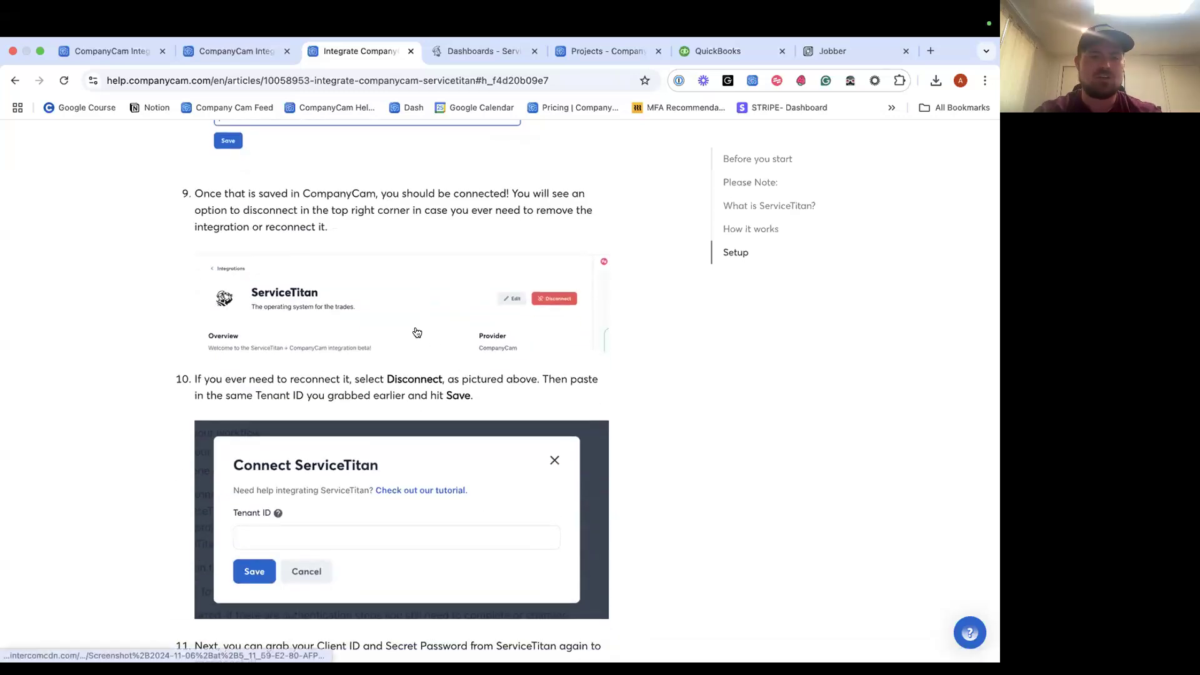
scroll(417, 332, "down", 3)
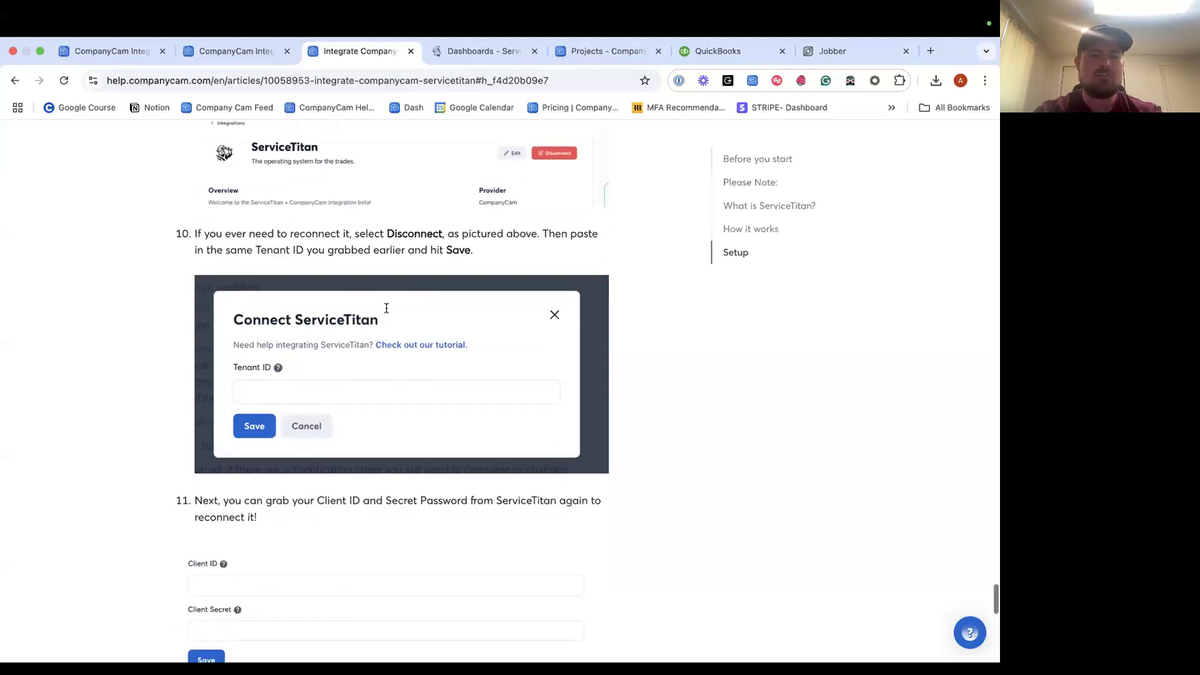
scroll(286, 405, "down", 8)
scroll(303, 270, "up", 7)
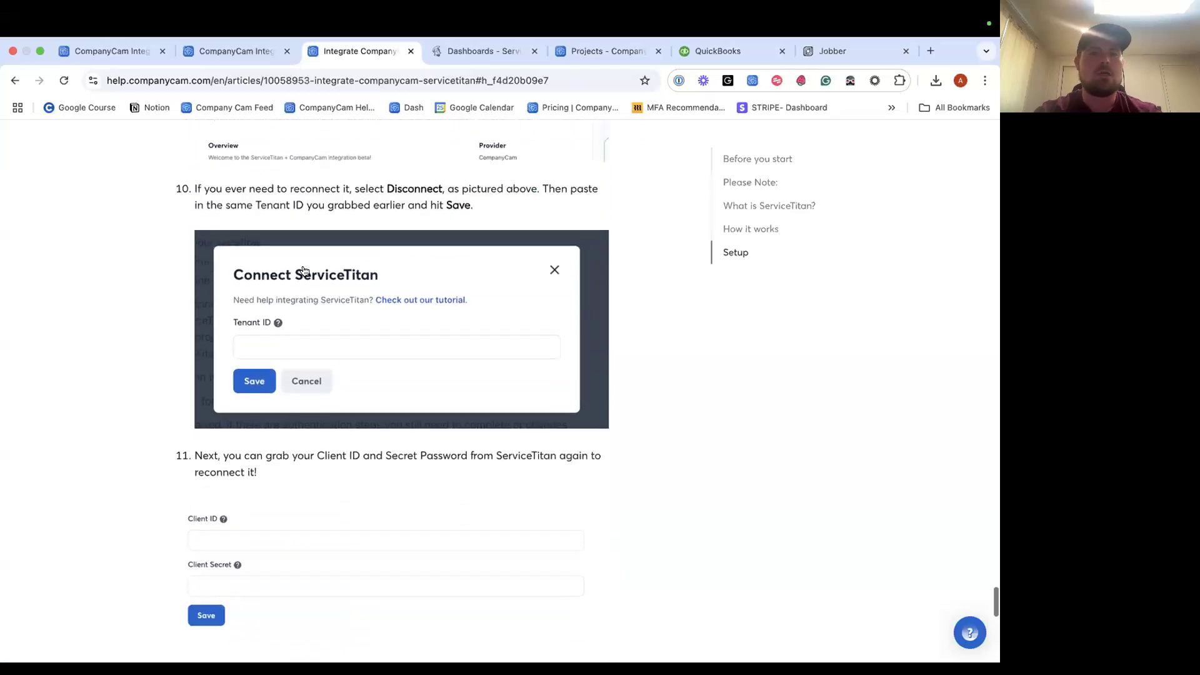
scroll(303, 270, "up", 2)
left_click(490, 55)
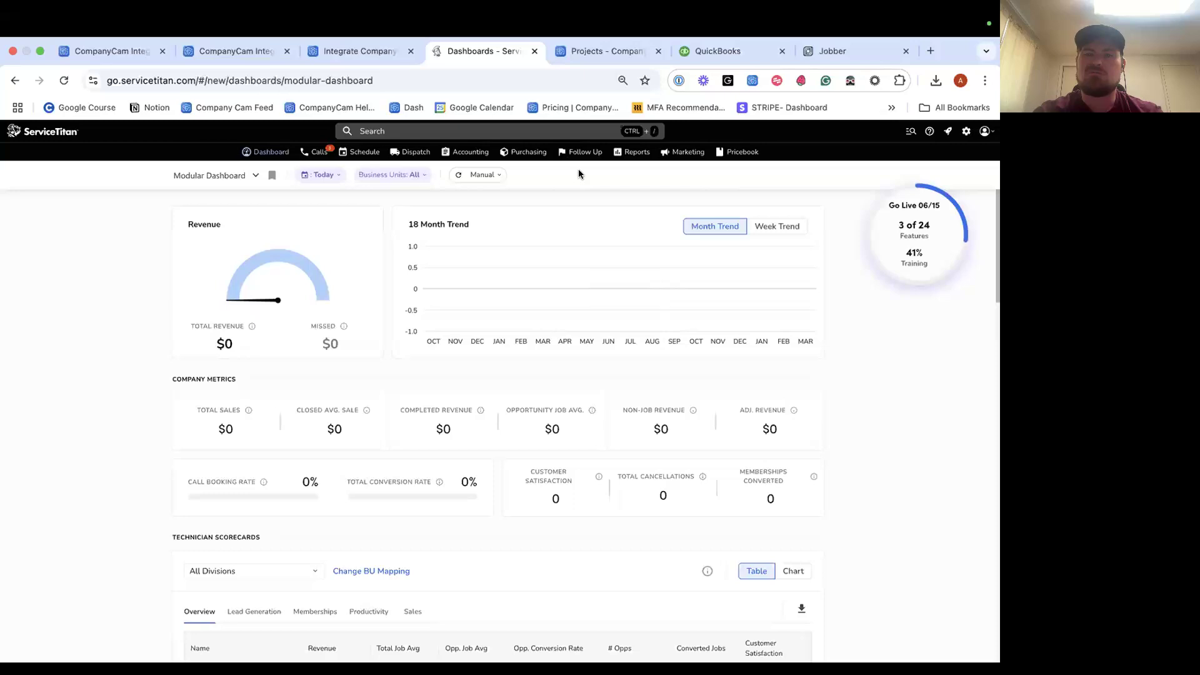
Close both CompanyCam integrations website tabs.
left_click(336, 61)
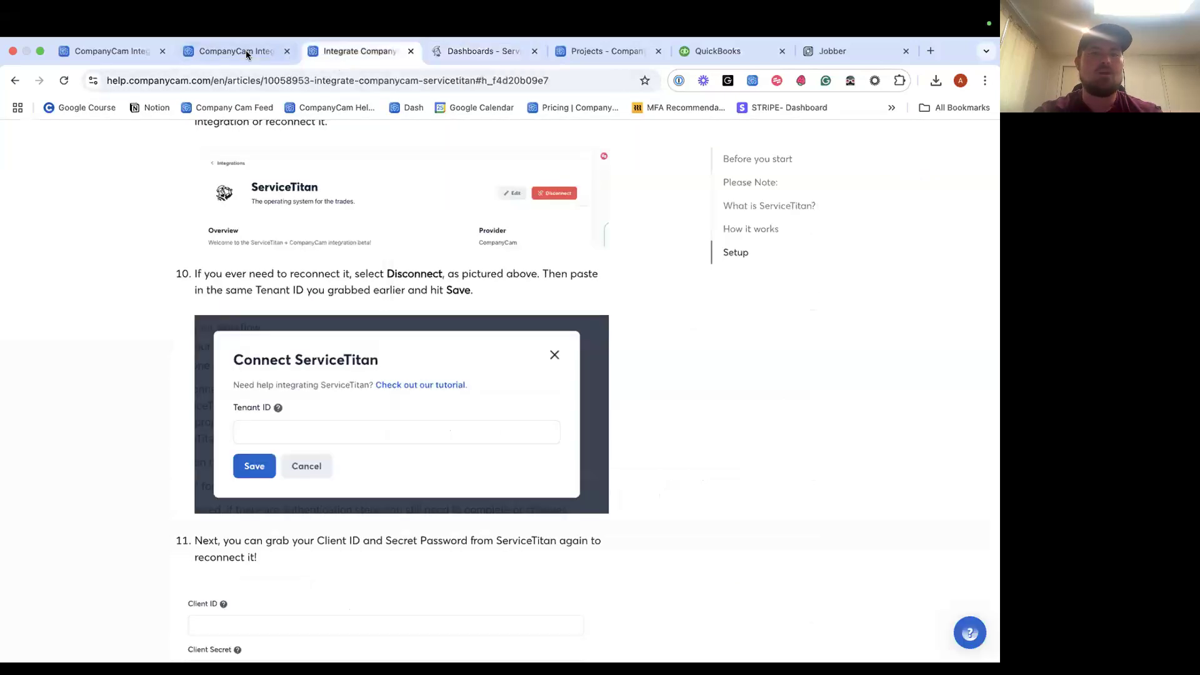
left_click(261, 58)
left_click(115, 50)
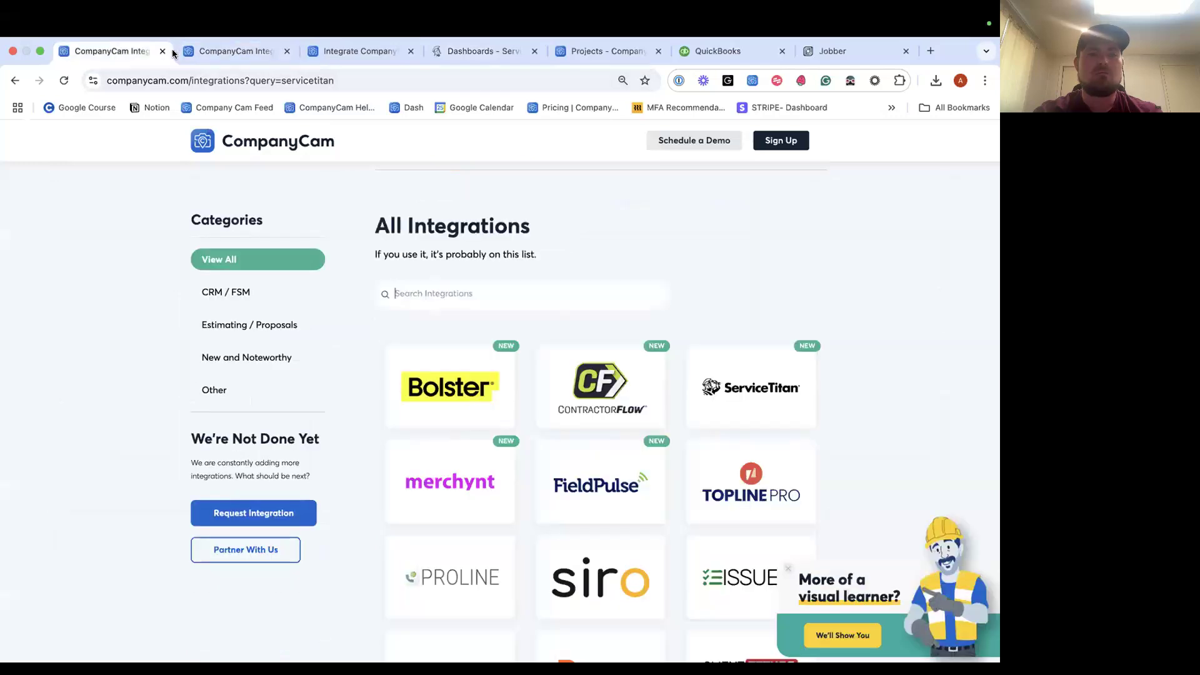
left_click(161, 51)
left_click(161, 51)
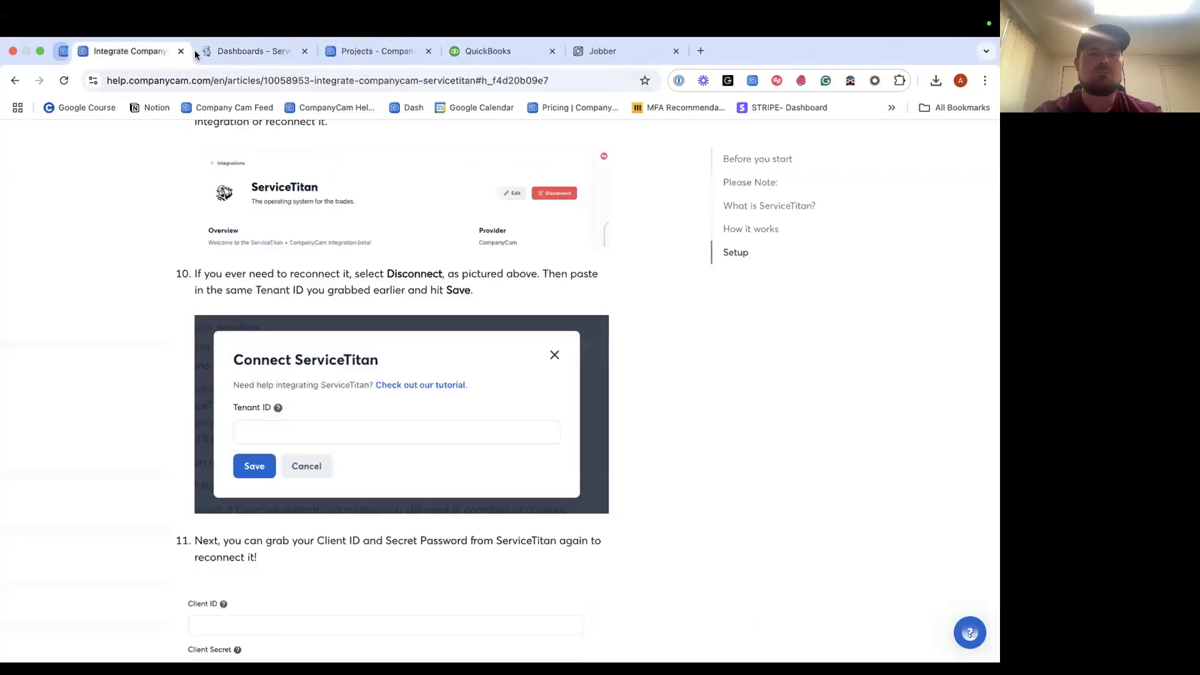
Check All and Connected Integrations in CompanyCam for ServiceTitan, then return to the ServiceTitan dashboard.
left_click(353, 52)
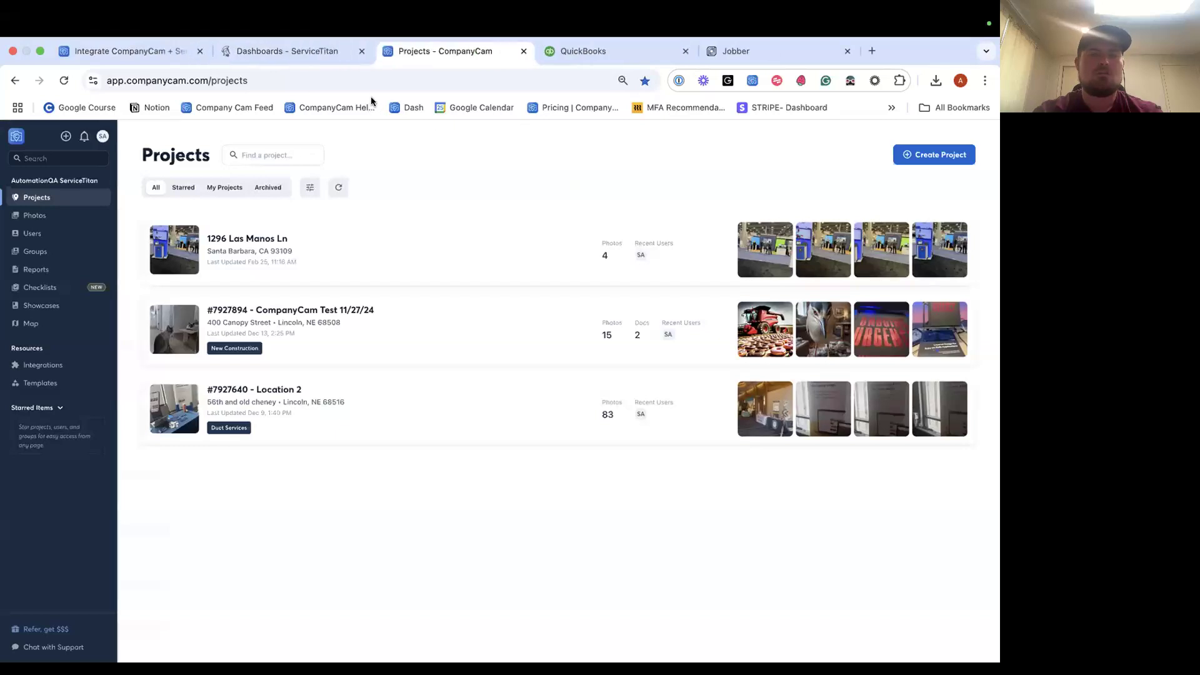
left_click(69, 373)
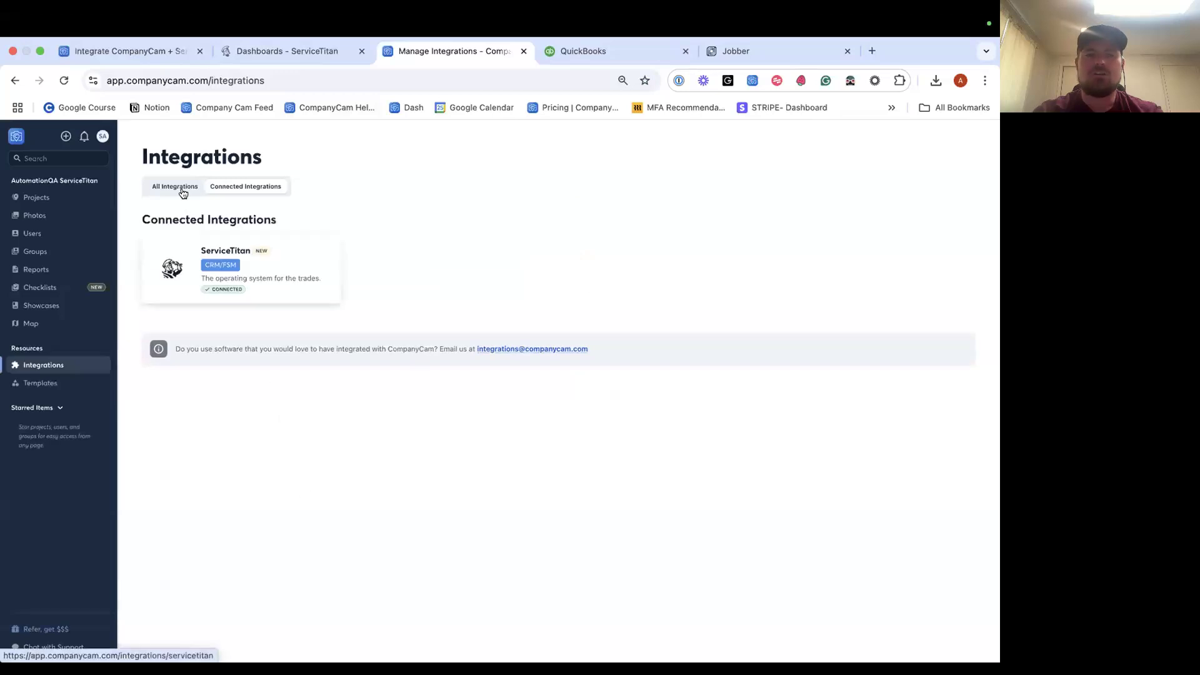
left_click(179, 187)
scroll(380, 431, "down", 8)
scroll(325, 236, "up", 6)
scroll(296, 217, "up", 3)
left_click(248, 191)
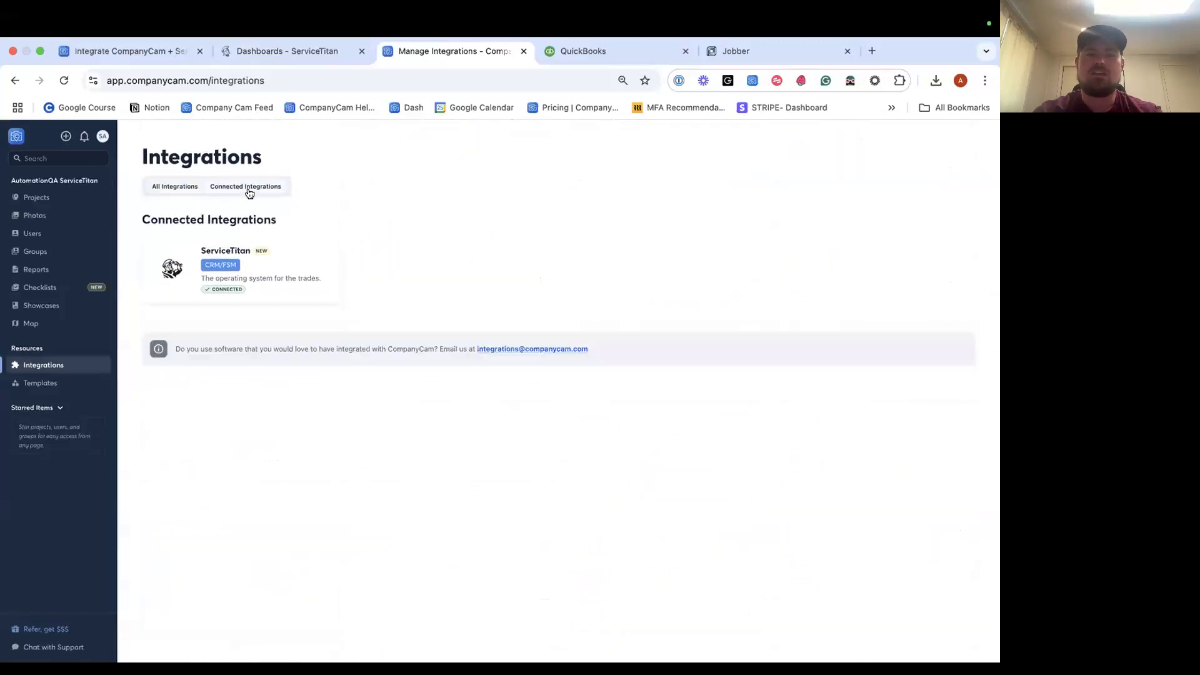
left_click(69, 206)
left_click(286, 51)
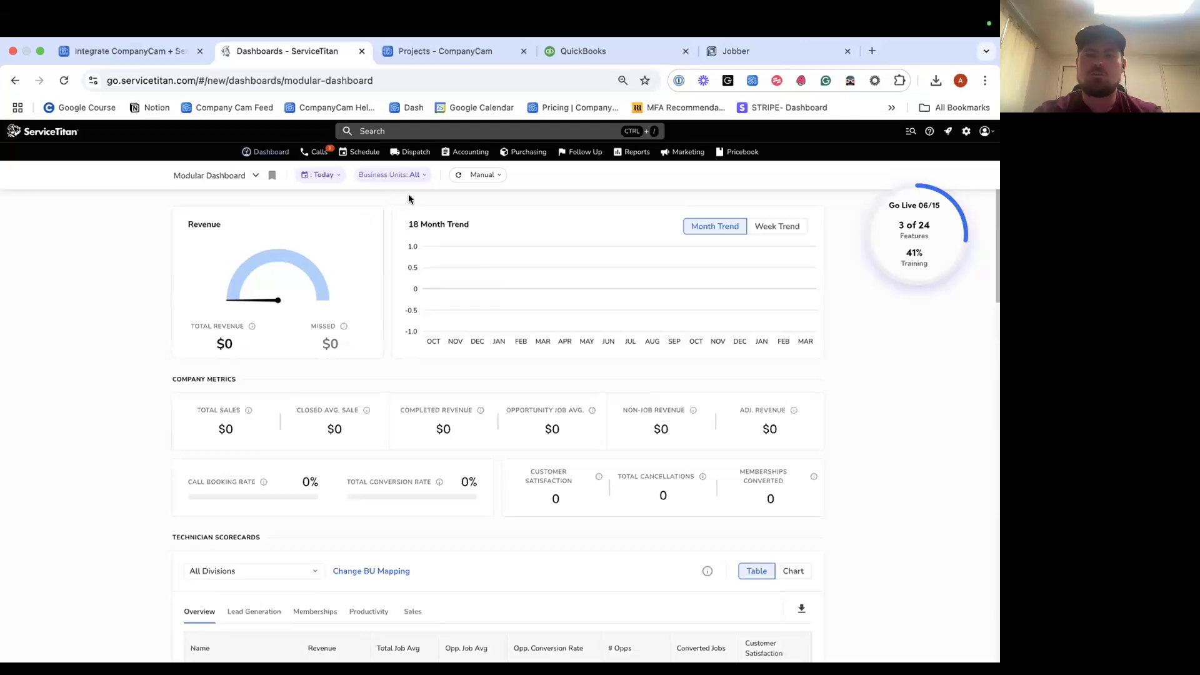
From the Calls booking page, start customer 'Test ServiceTitan 3/26/25' and enter its street address.
left_click(317, 152)
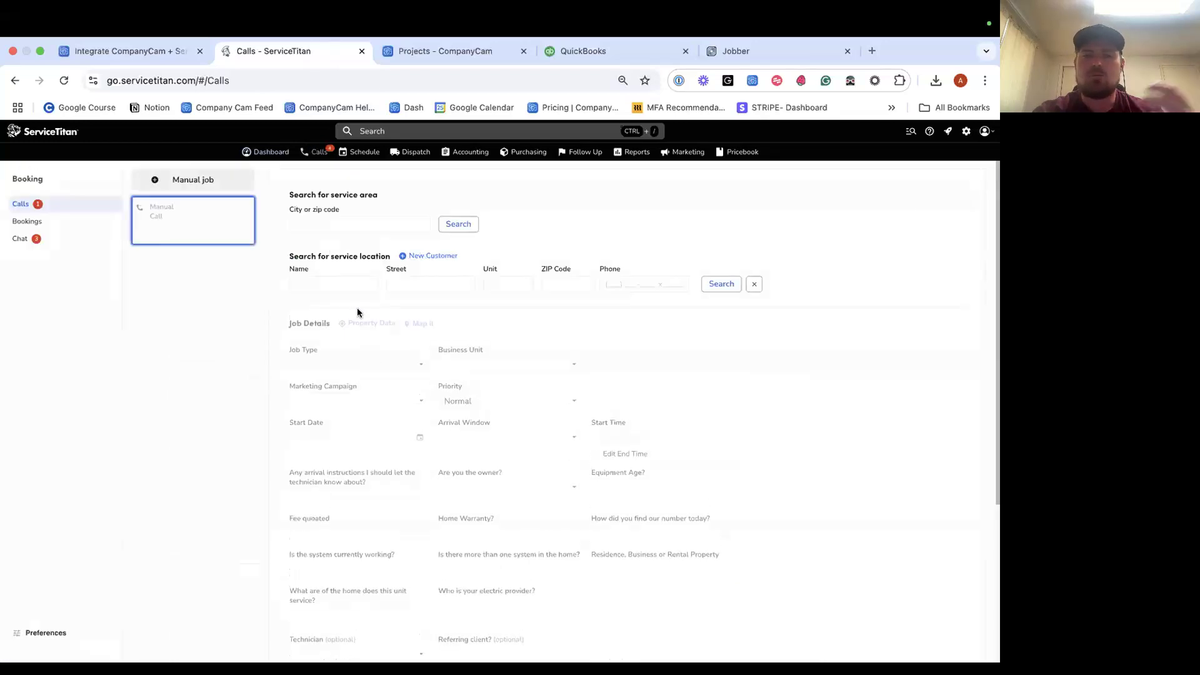
left_click(419, 256)
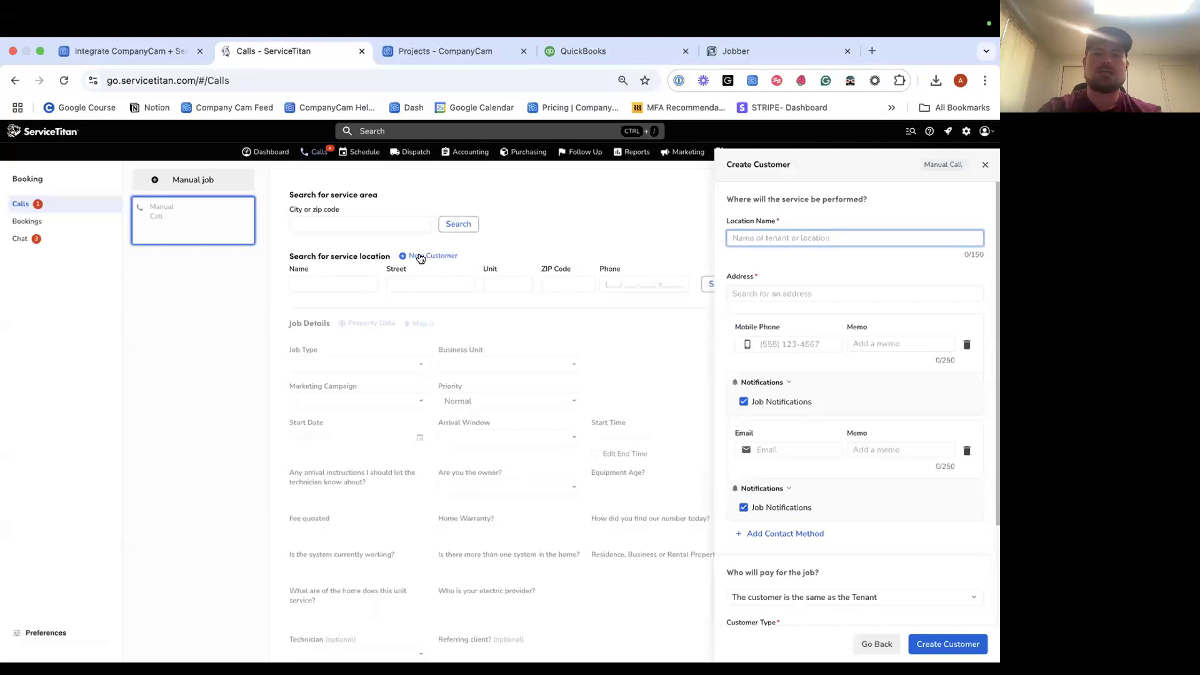
type("Test ServiceTitan 3")
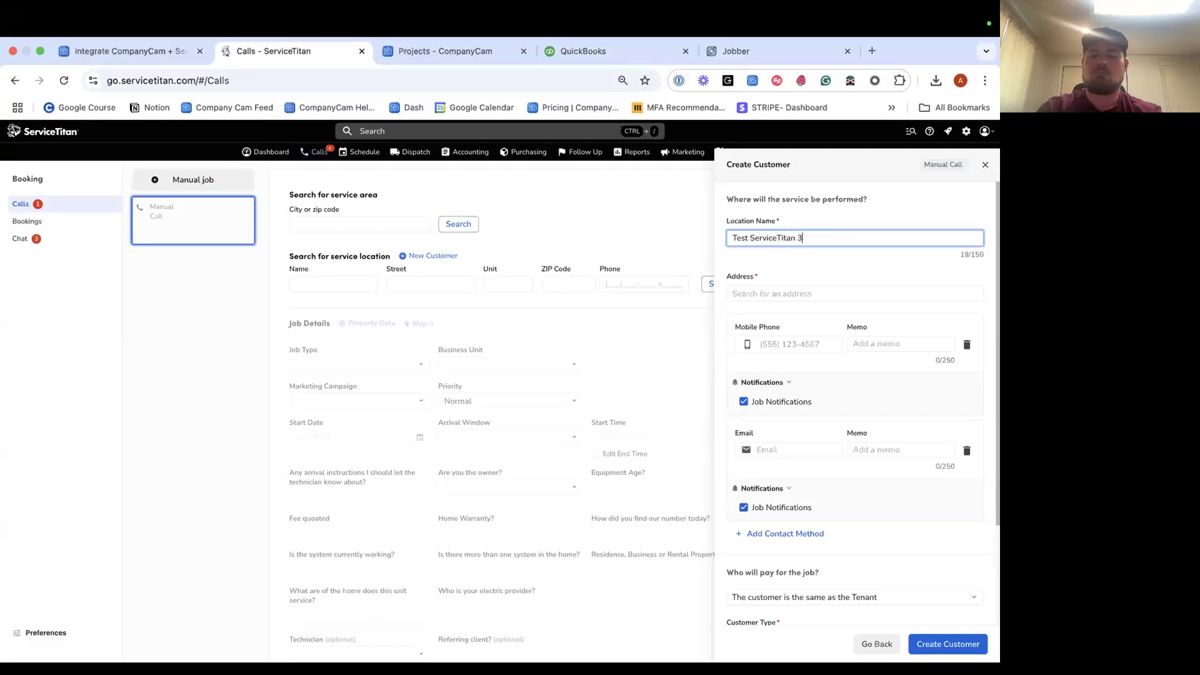
type("/26/25")
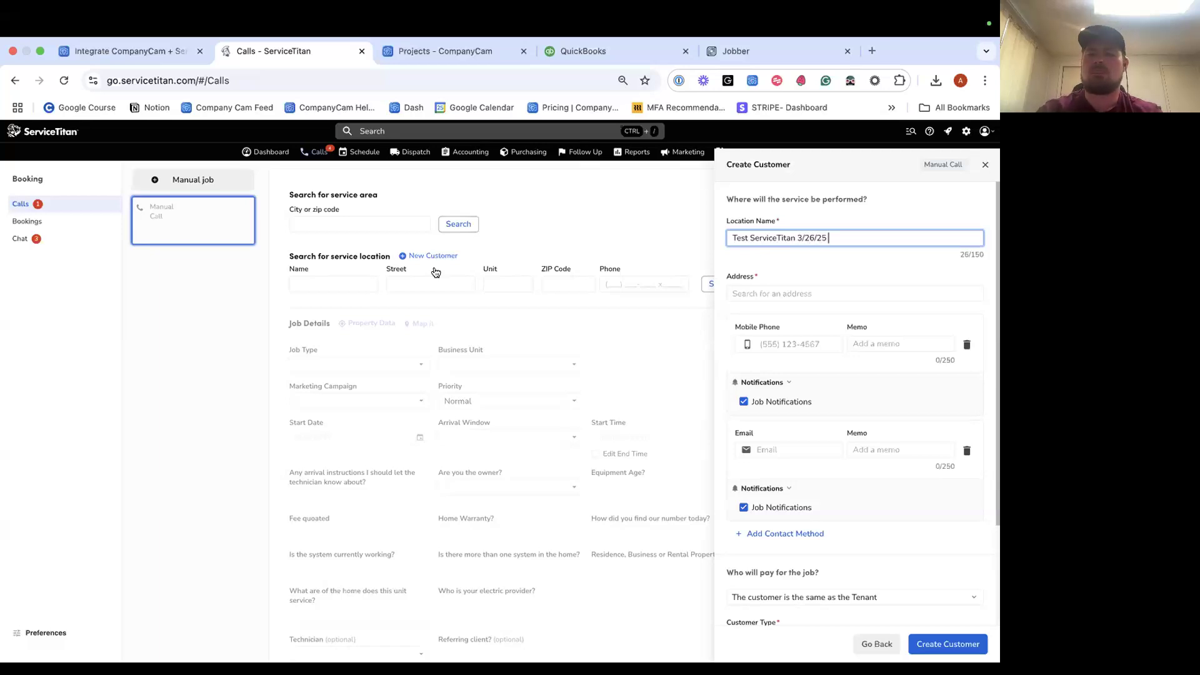
left_click(807, 293)
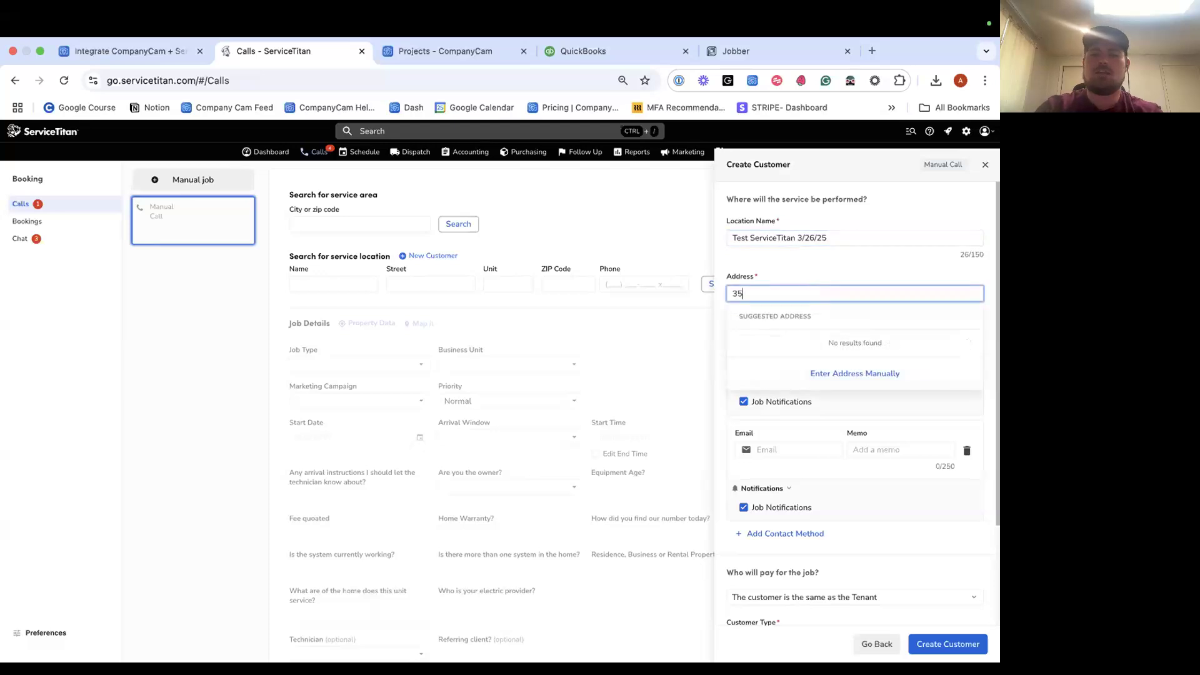
left_click(837, 267)
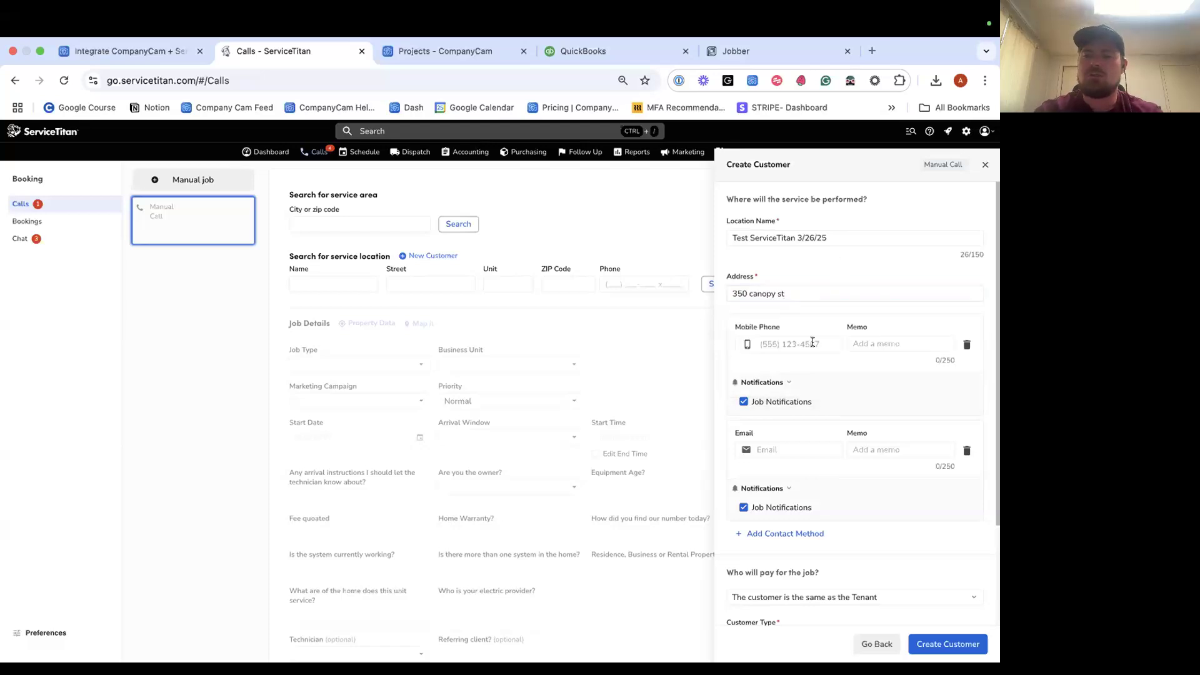
scroll(811, 340, "down", 1)
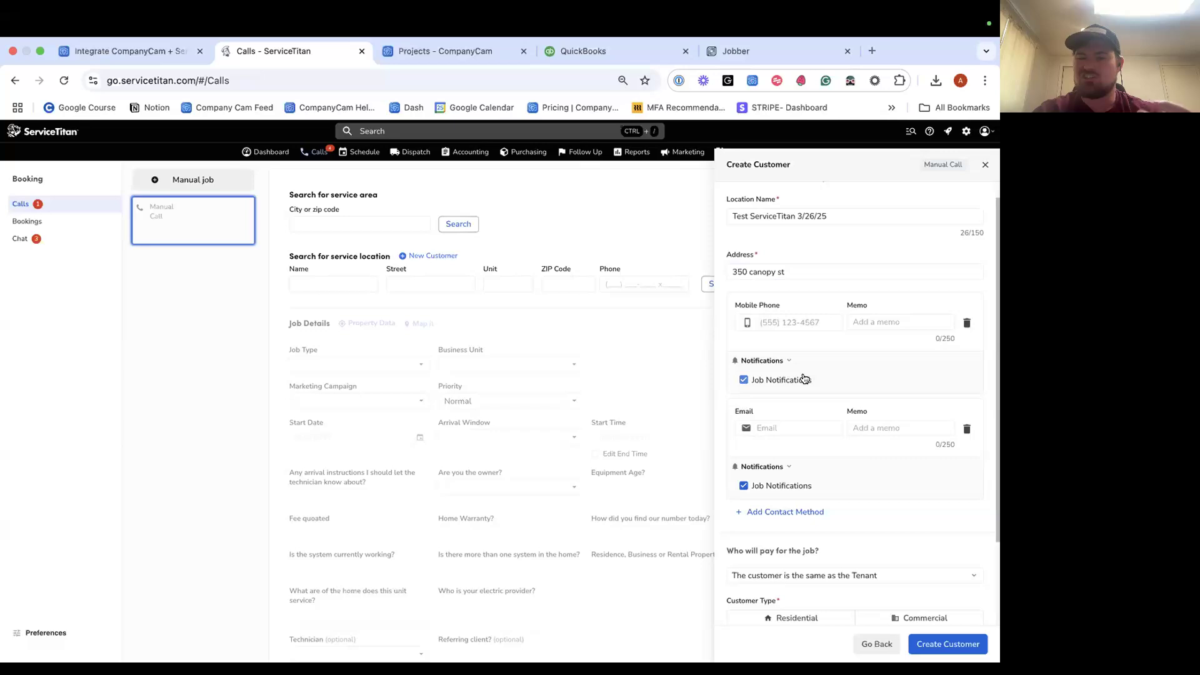
scroll(804, 372, "down", 4)
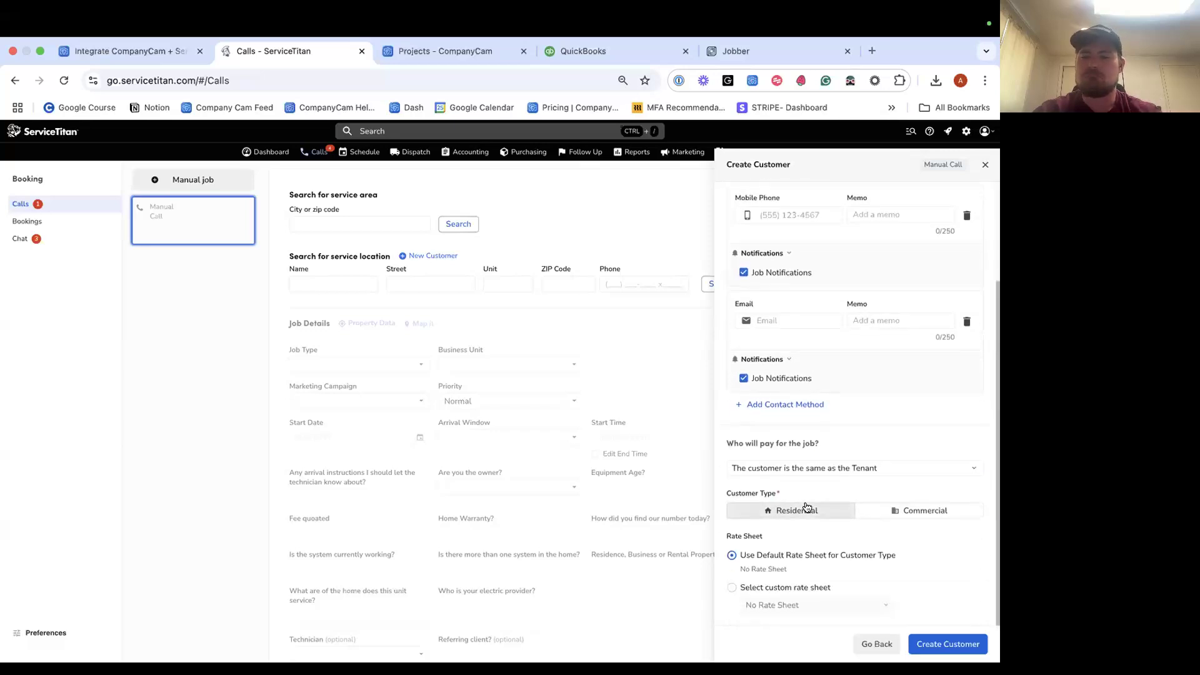
scroll(781, 350, "up", 5)
Enter the mobile phone number, choose the suggested validated address, and submit.
left_click(789, 343)
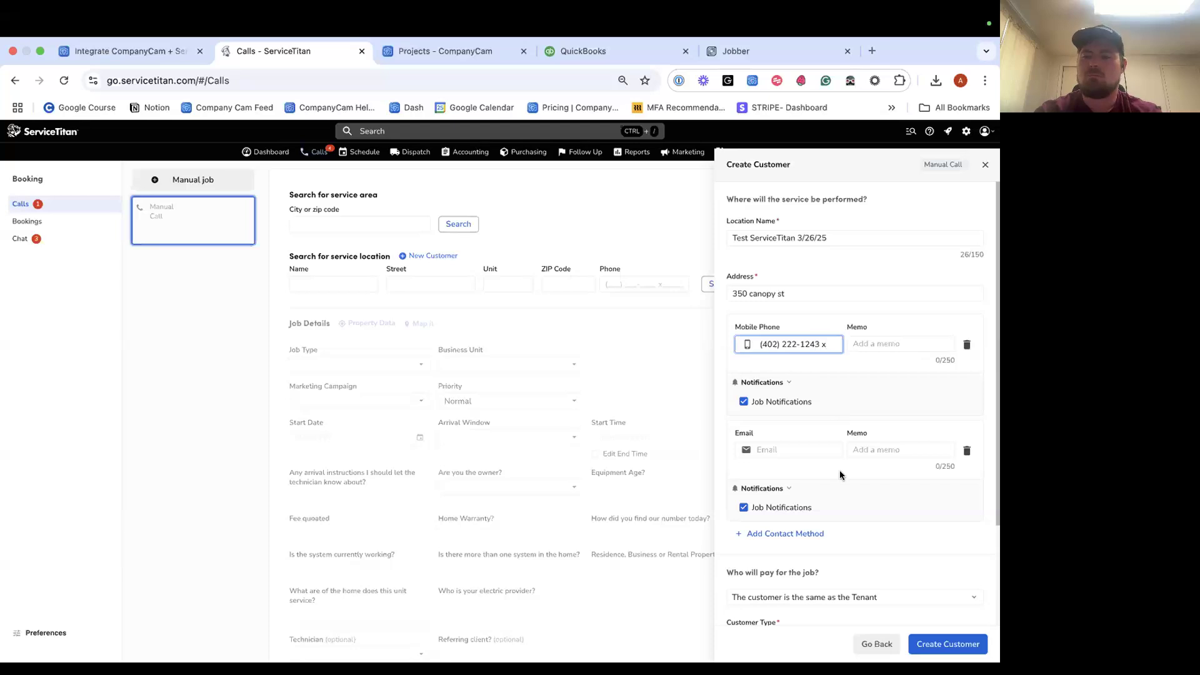
scroll(840, 475, "down", 2)
left_click(933, 644)
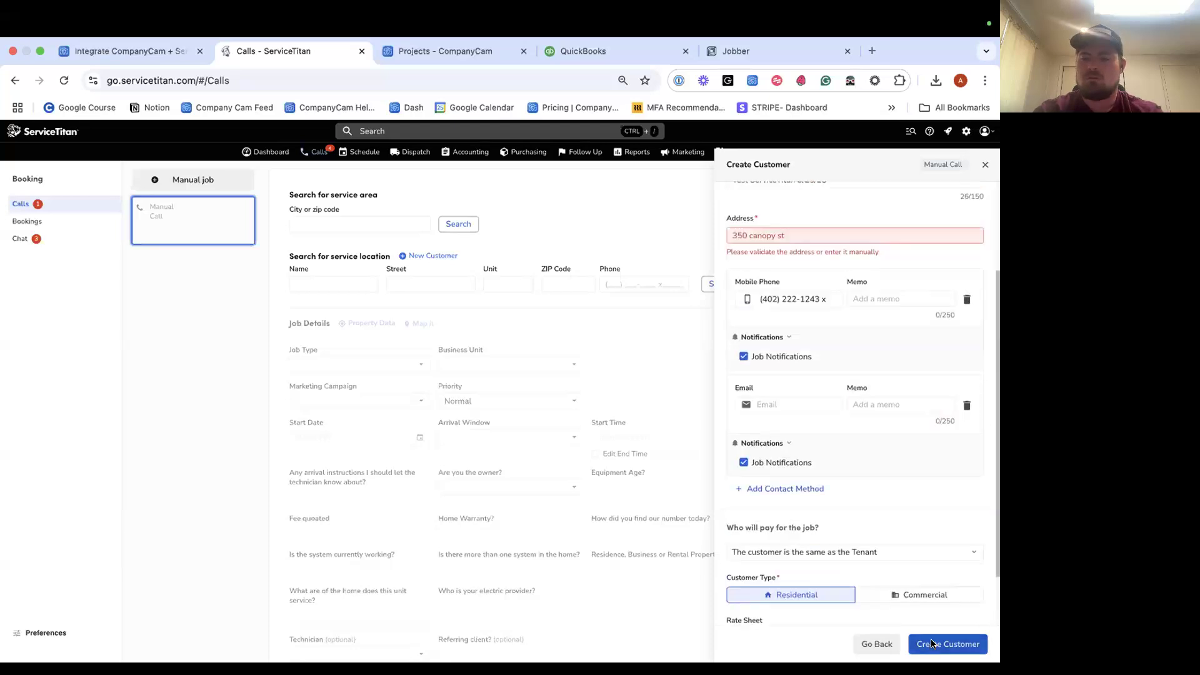
left_click(822, 350)
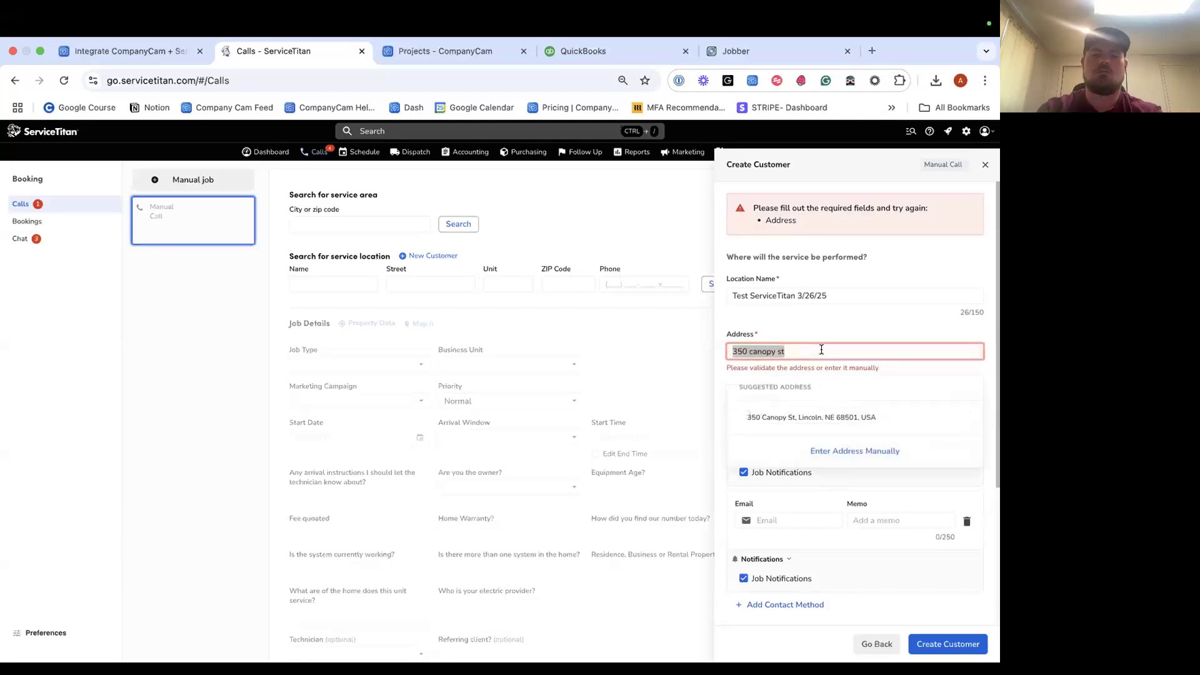
type("3")
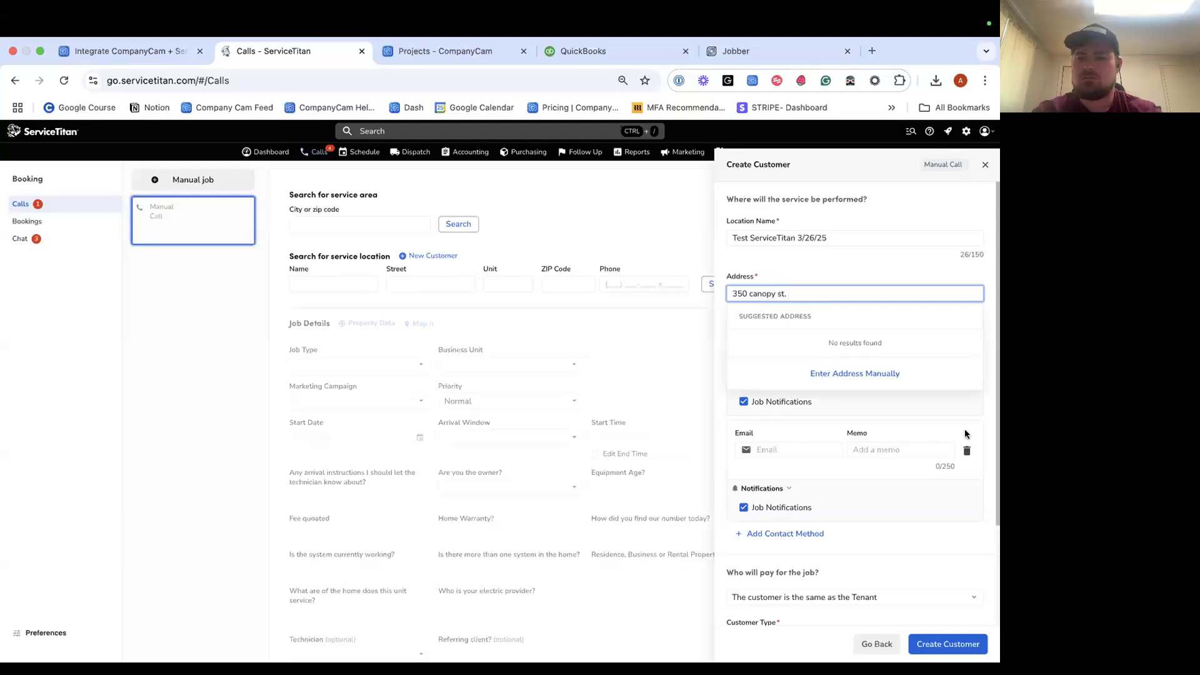
left_click(846, 348)
scroll(846, 422, "down", 4)
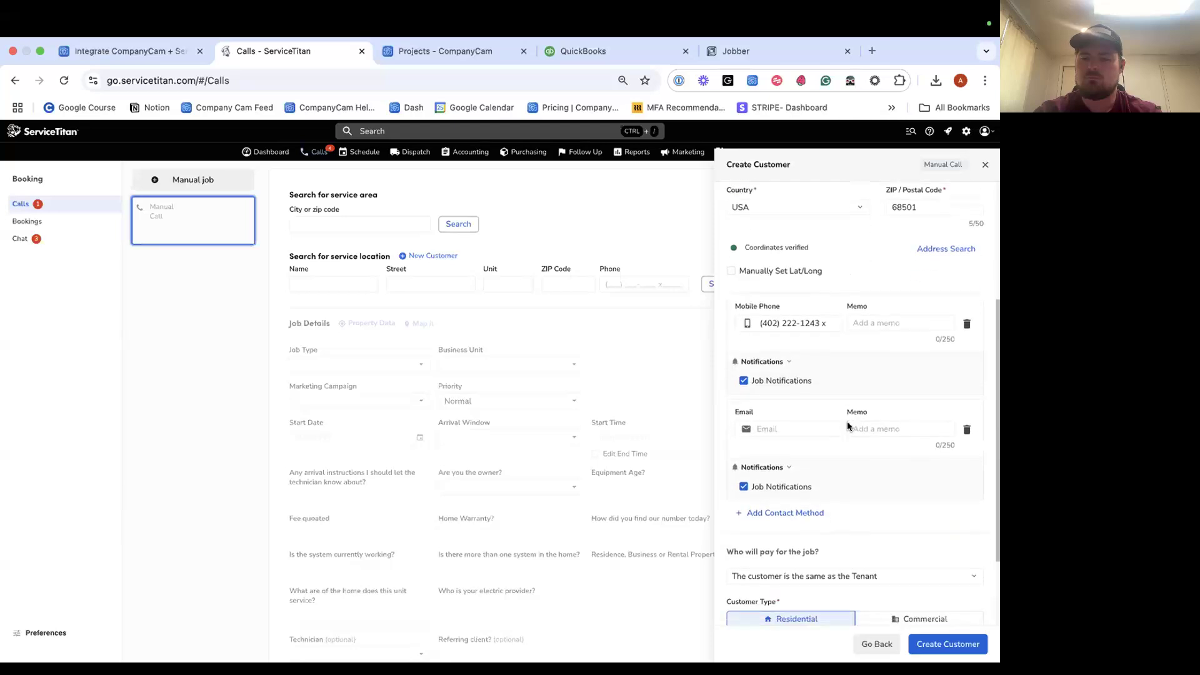
scroll(846, 421, "down", 2)
left_click(935, 645)
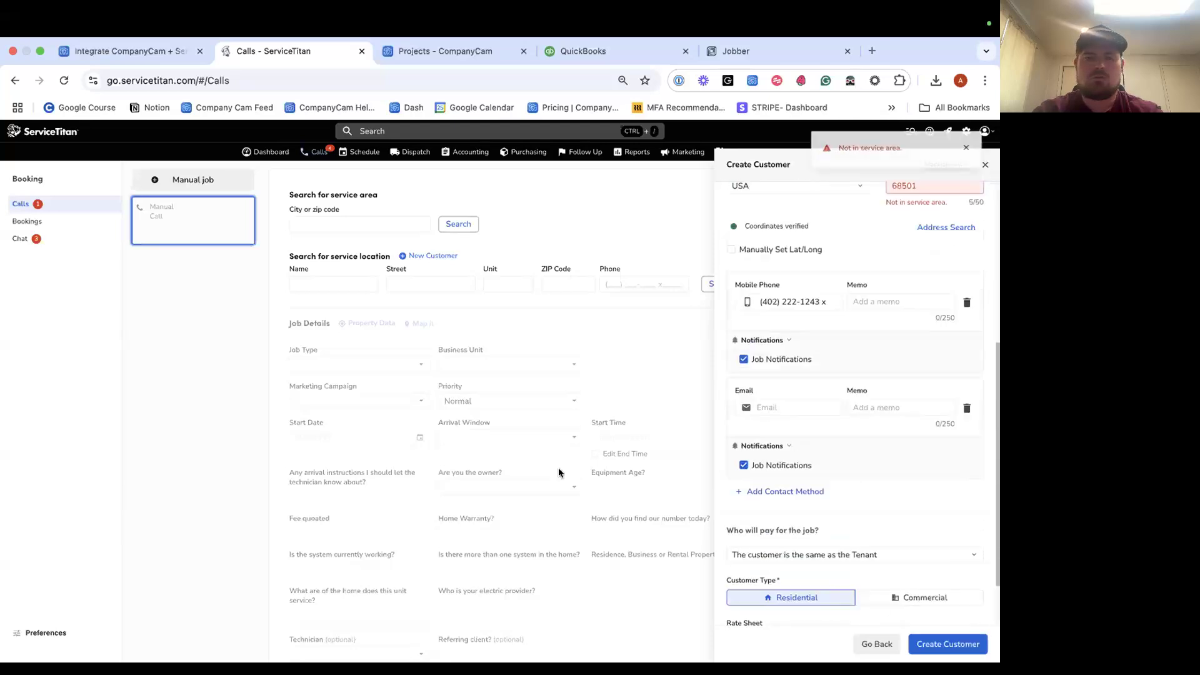
Correct the ZIP code to 68506 and create the customer.
left_click(934, 465)
key("BackSpace")
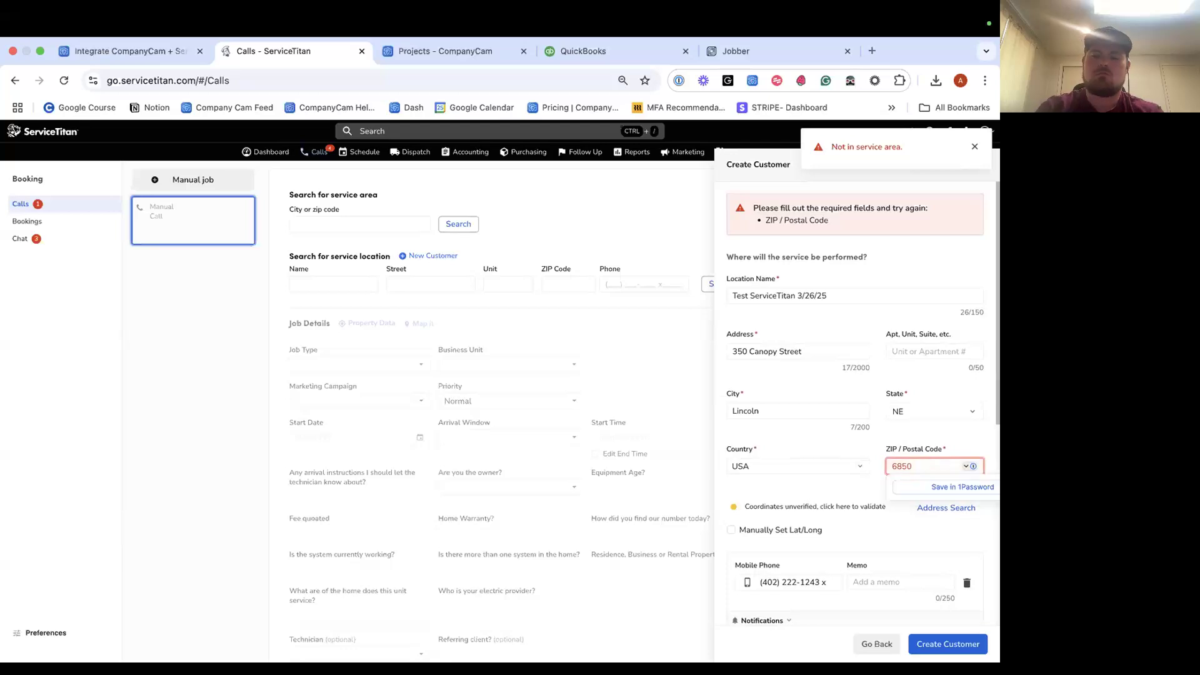
type("6")
left_click(950, 644)
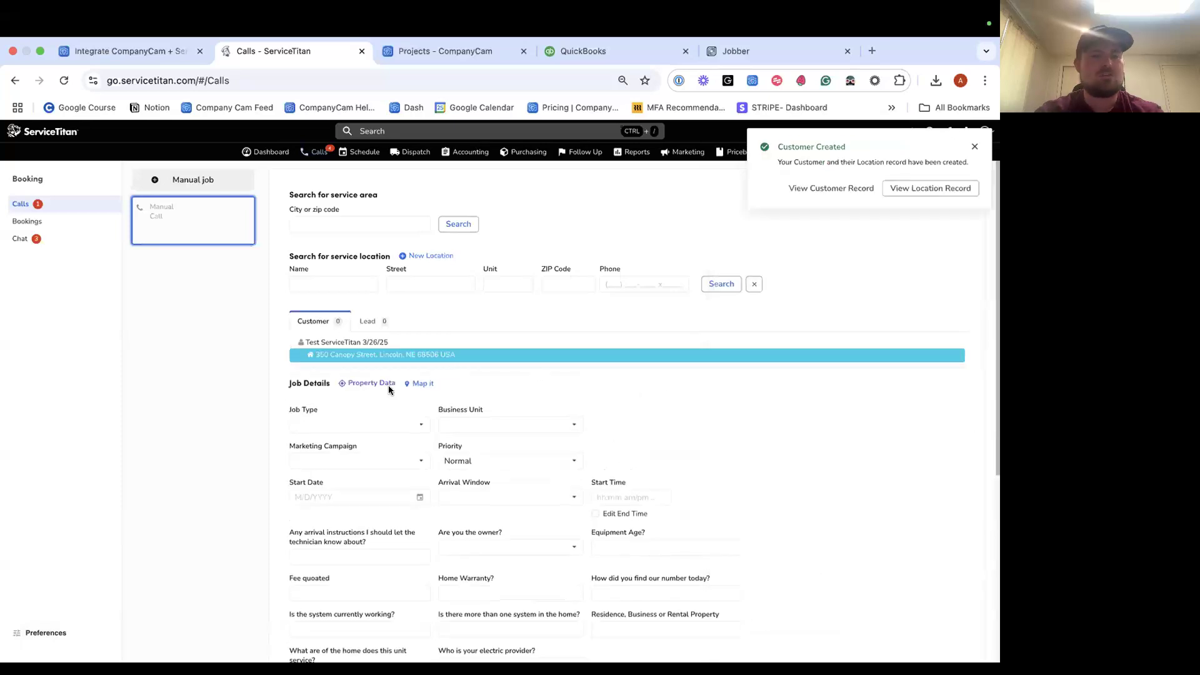
Set job type Counter Sale, campaign DesignPro, start 3/27/2025, arrival window 8:00–10:00 am.
scroll(371, 392, "down", 1)
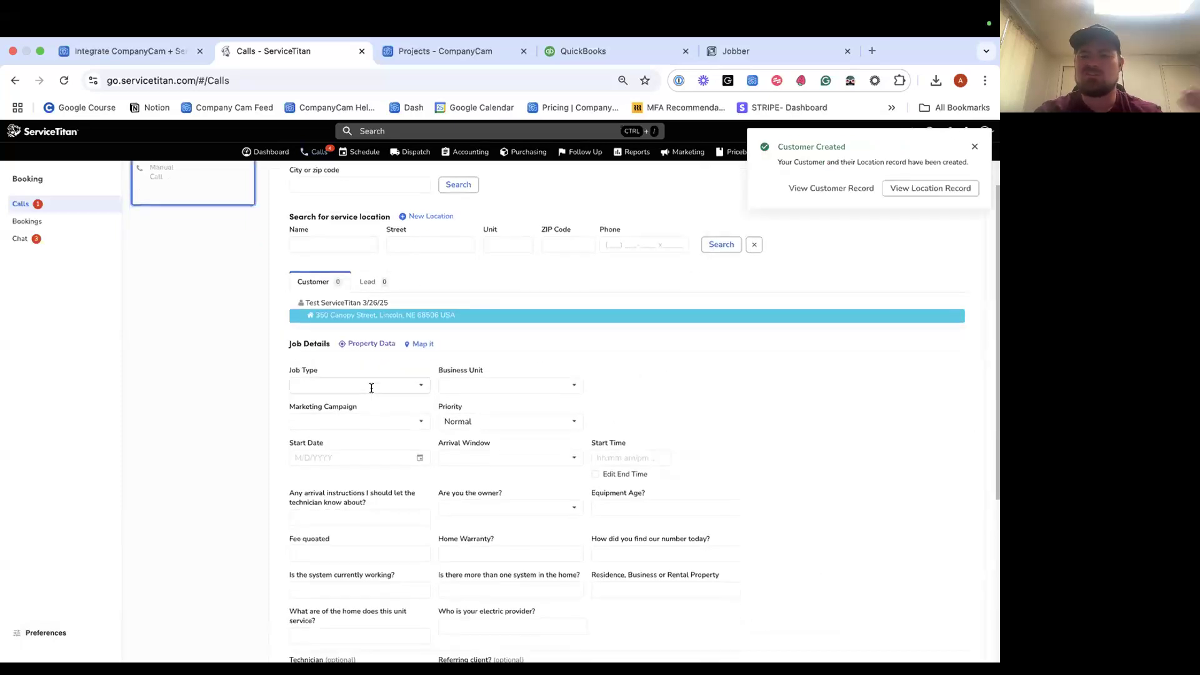
left_click(366, 388)
left_click(365, 403)
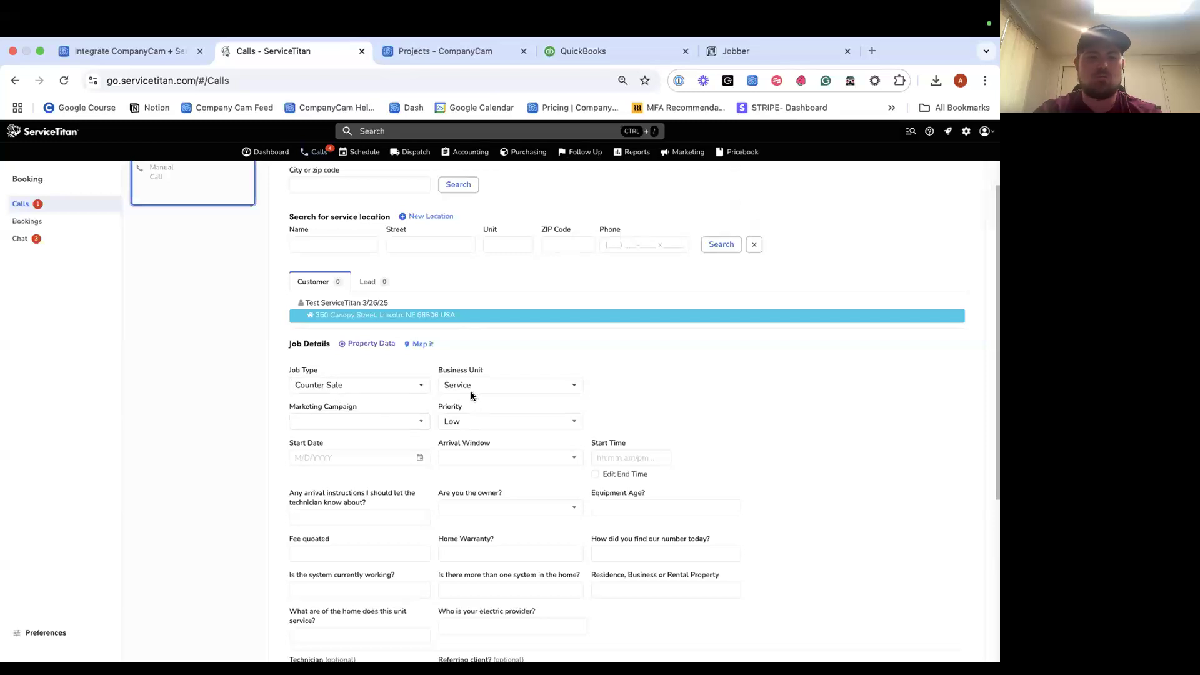
scroll(477, 391, "down", 1)
left_click(367, 392)
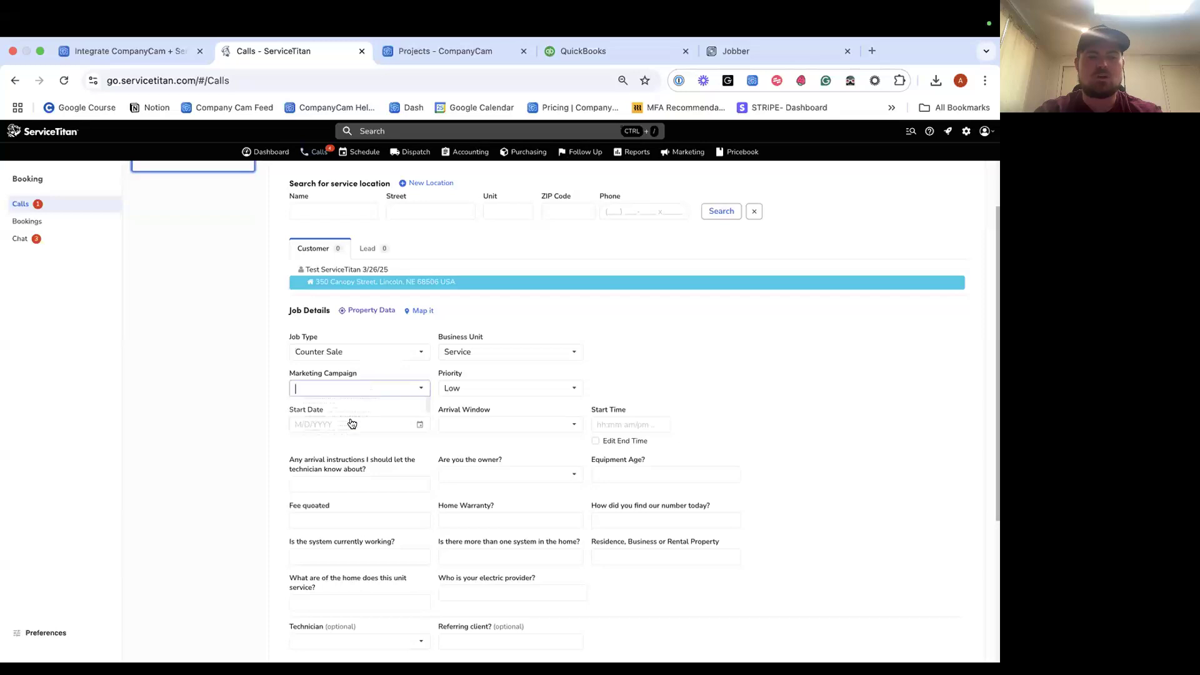
left_click(350, 427)
scroll(350, 431, "down", 2)
left_click(358, 345)
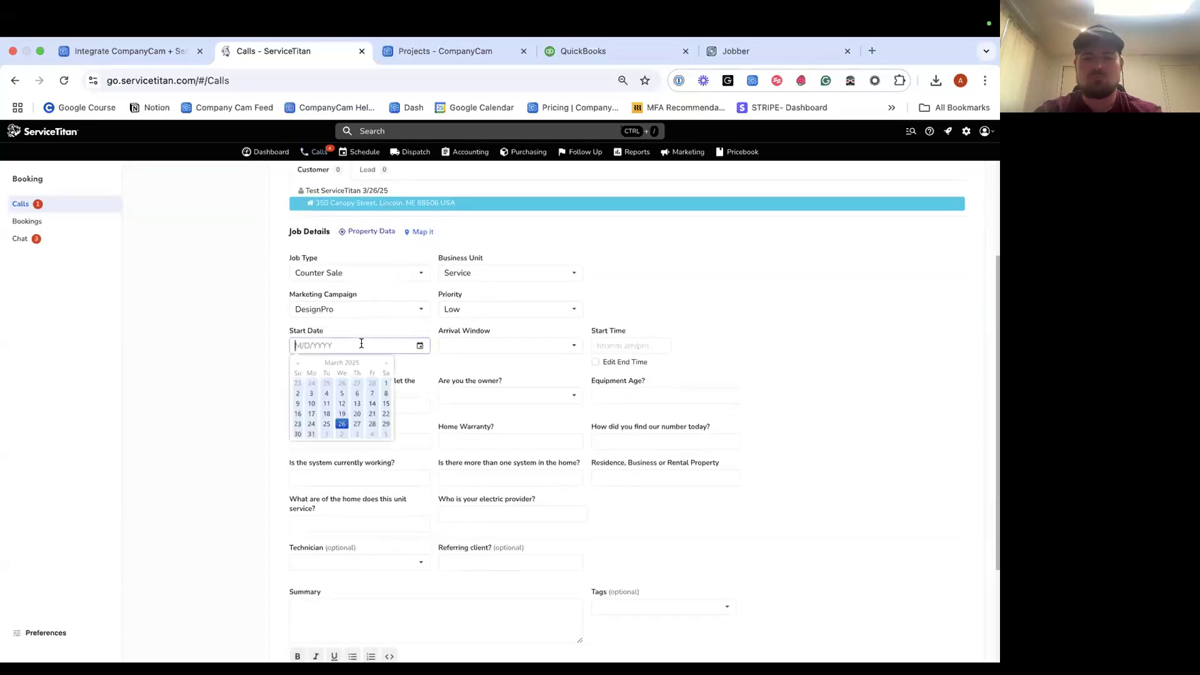
left_click(356, 423)
left_click(480, 345)
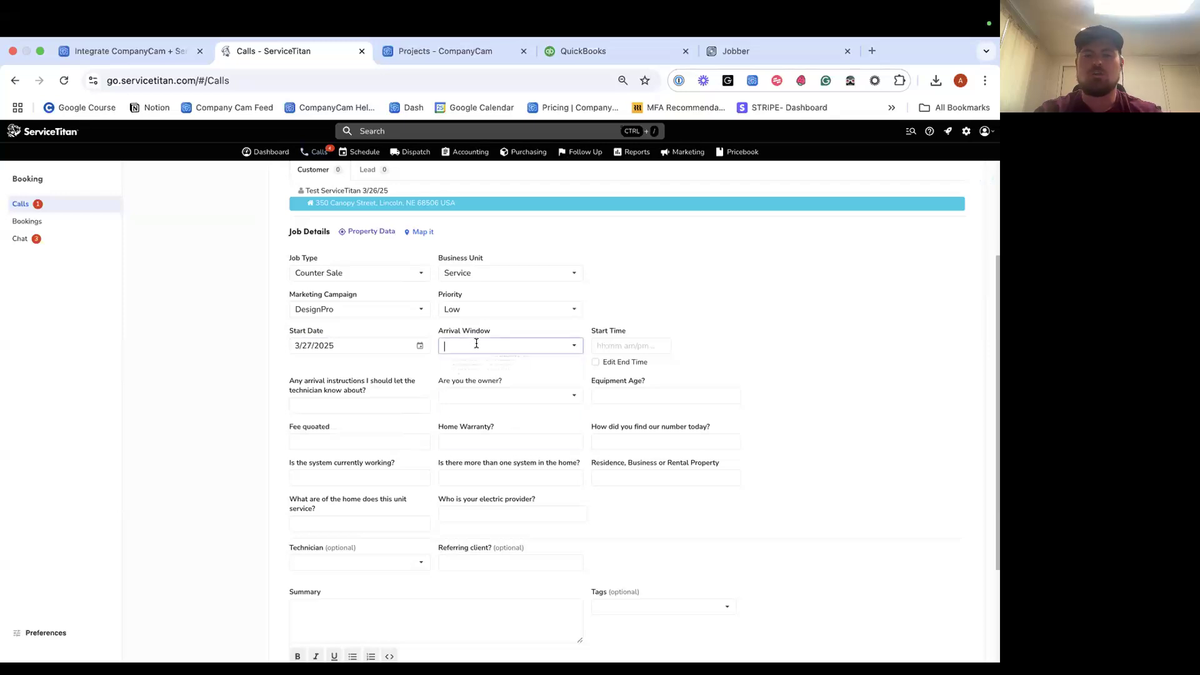
left_click(512, 384)
Answer the intake questions: arrival instructions NA, owner Yes, equipment age 1, found number NA, Residence.
left_click(345, 406)
type("NA")
left_click(494, 395)
left_click(484, 423)
left_click(647, 391)
type("1")
left_click(646, 440)
type("NA")
left_click(650, 477)
type("Residence")
Answer the remaining questions: home warranty, multiple systems, electric provider, area 1, system working Yes, fee quoted.
left_click(475, 442)
left_click(467, 478)
left_click(564, 511)
left_click(375, 559)
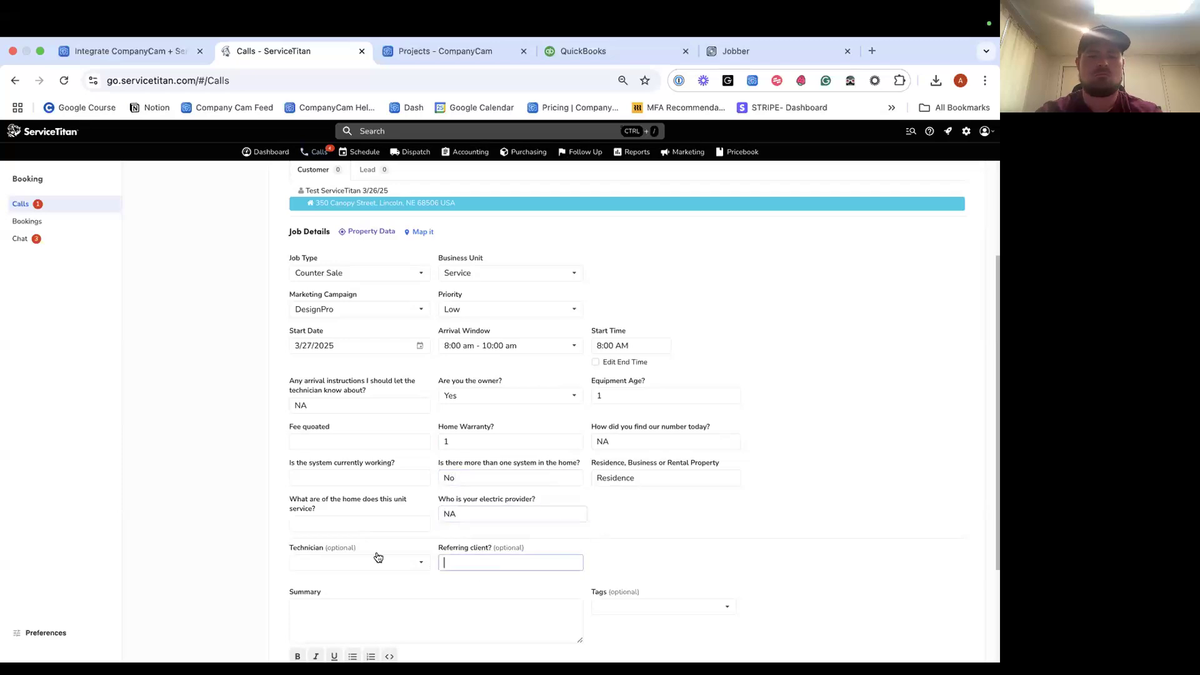
left_click(345, 523)
type("1")
left_click(307, 477)
type("Ye")
left_click(331, 437)
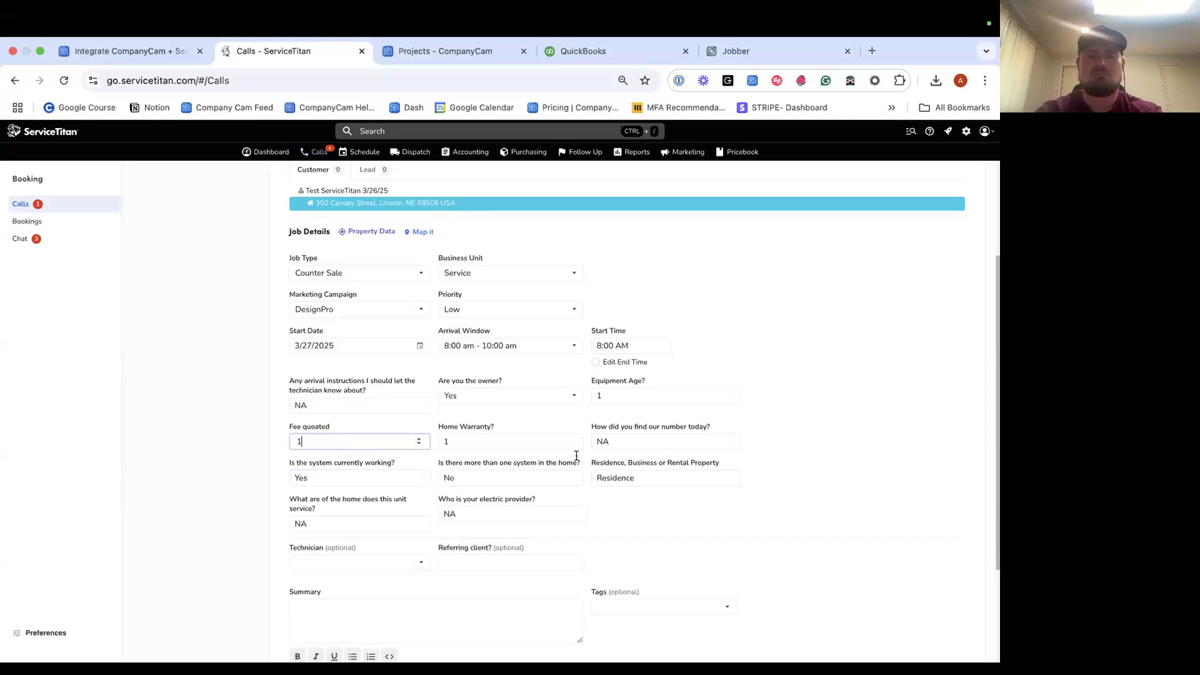
Enter the job summary 'Test' and book the job.
scroll(662, 472, "down", 3)
left_click(423, 458)
type("Test")
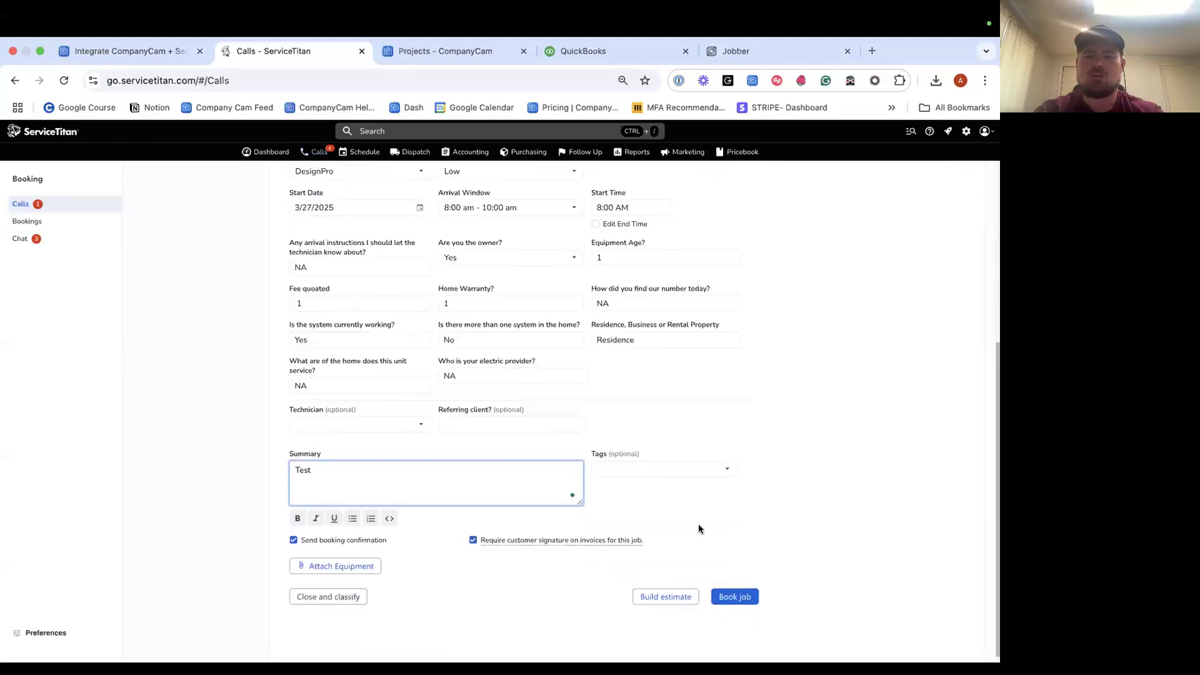
left_click(726, 596)
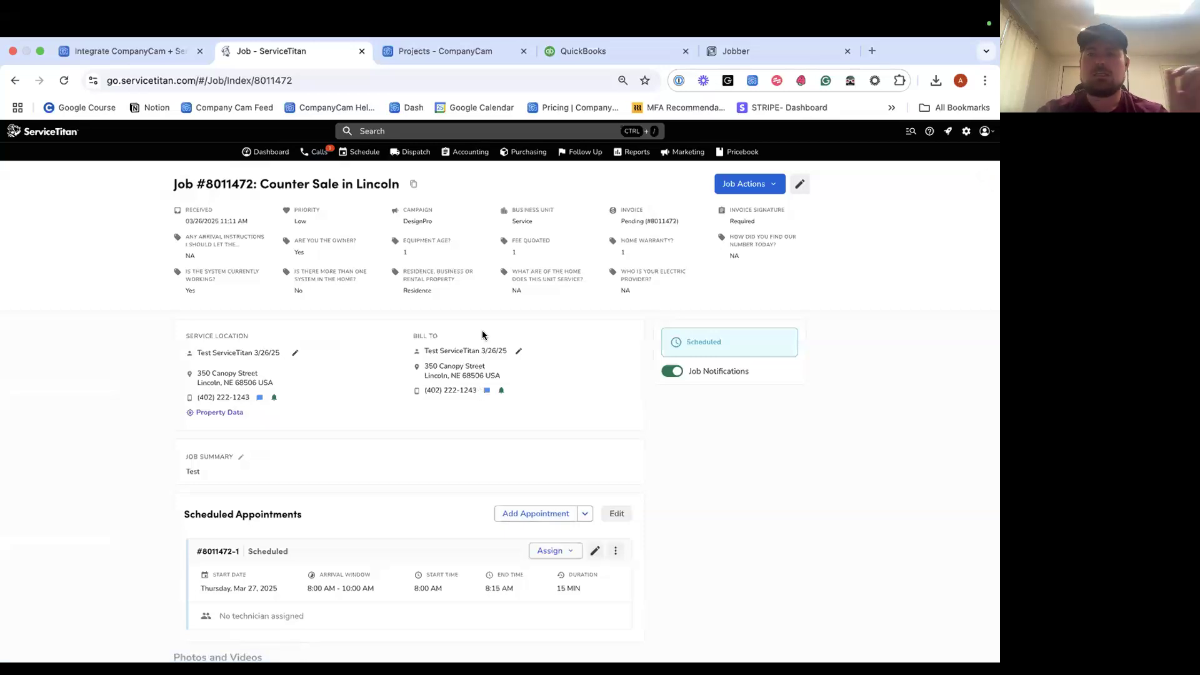
Assign Test Tech to the job's appointment.
left_click(445, 51)
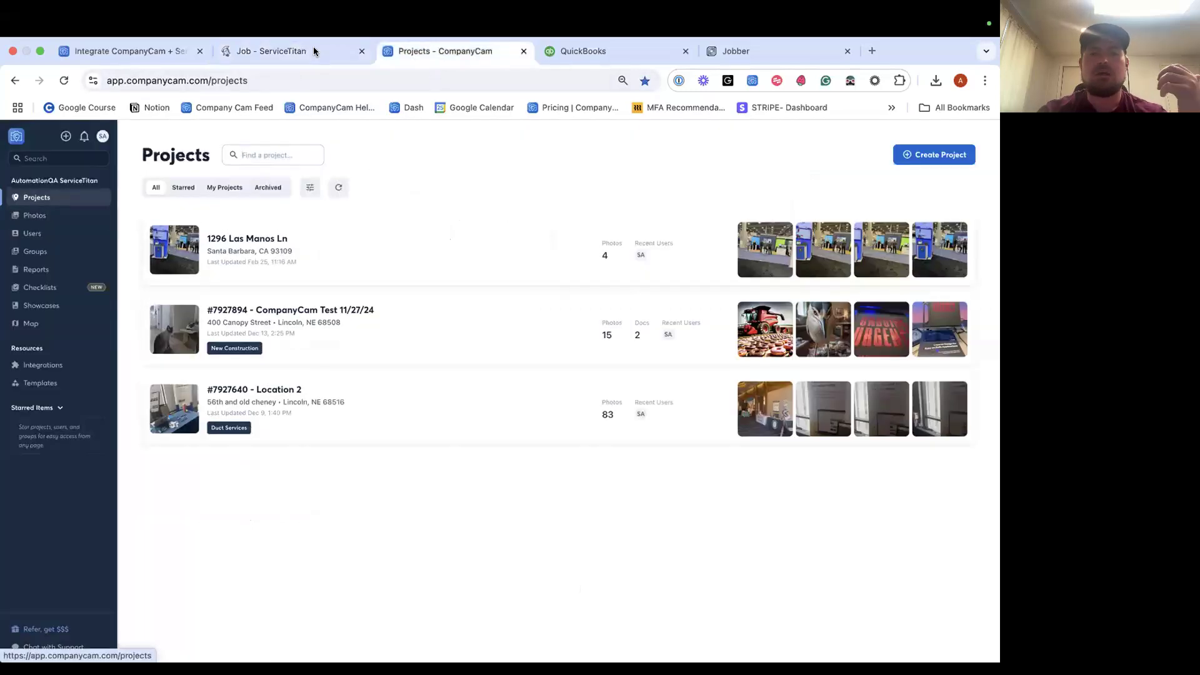
left_click(314, 50)
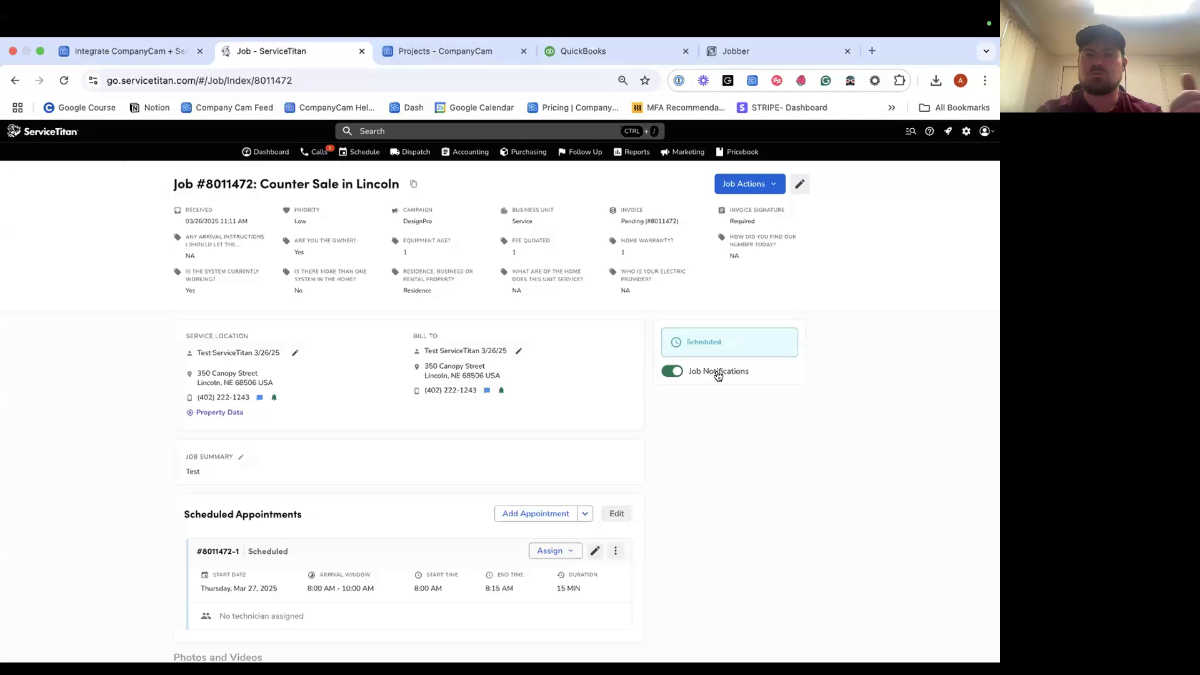
scroll(592, 426, "down", 1)
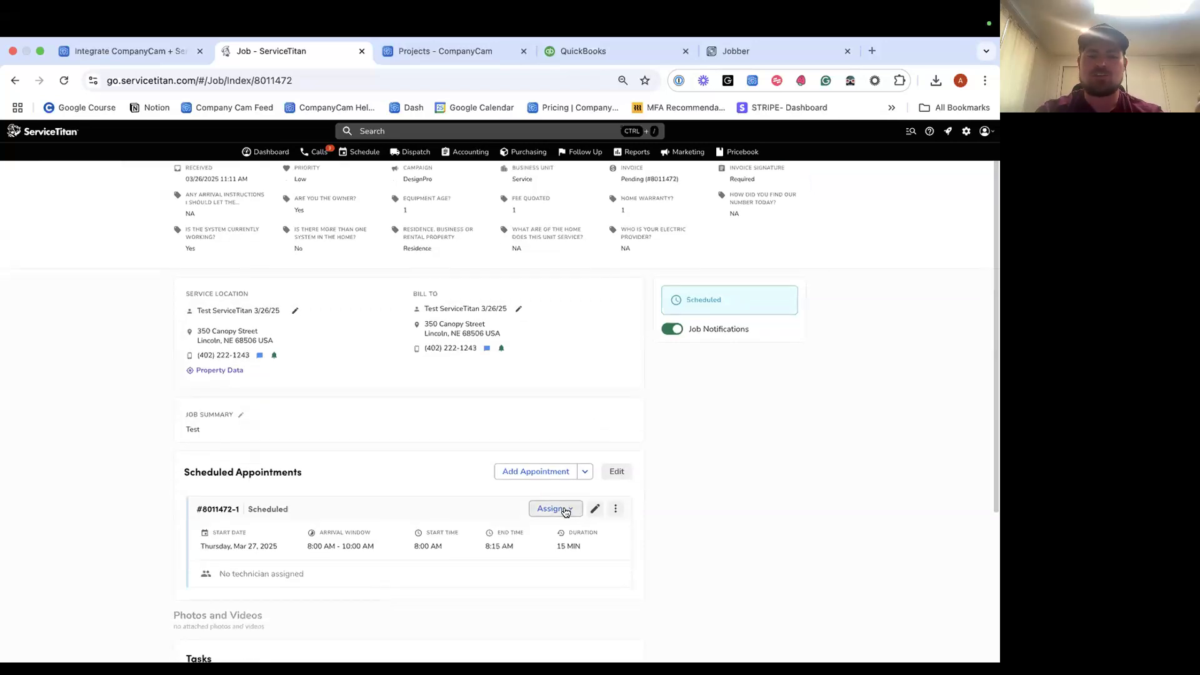
left_click(561, 509)
left_click(532, 556)
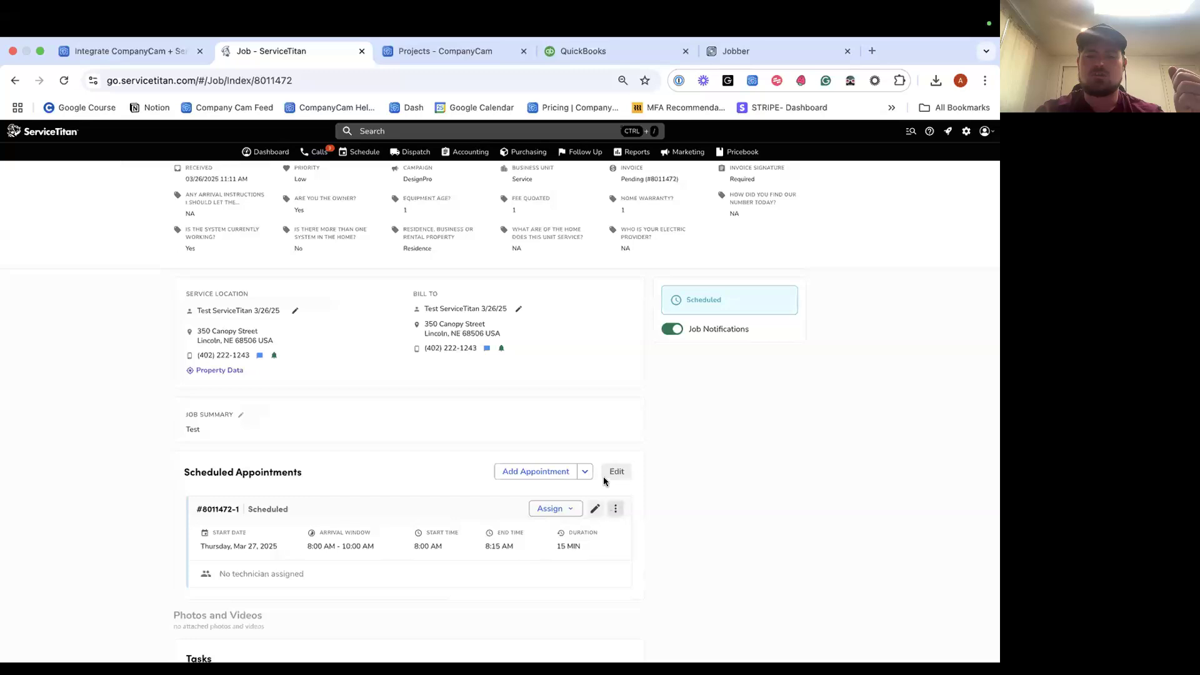
Dispatch the appointment to Test Tech, then go to the CompanyCam projects list.
left_click(615, 508)
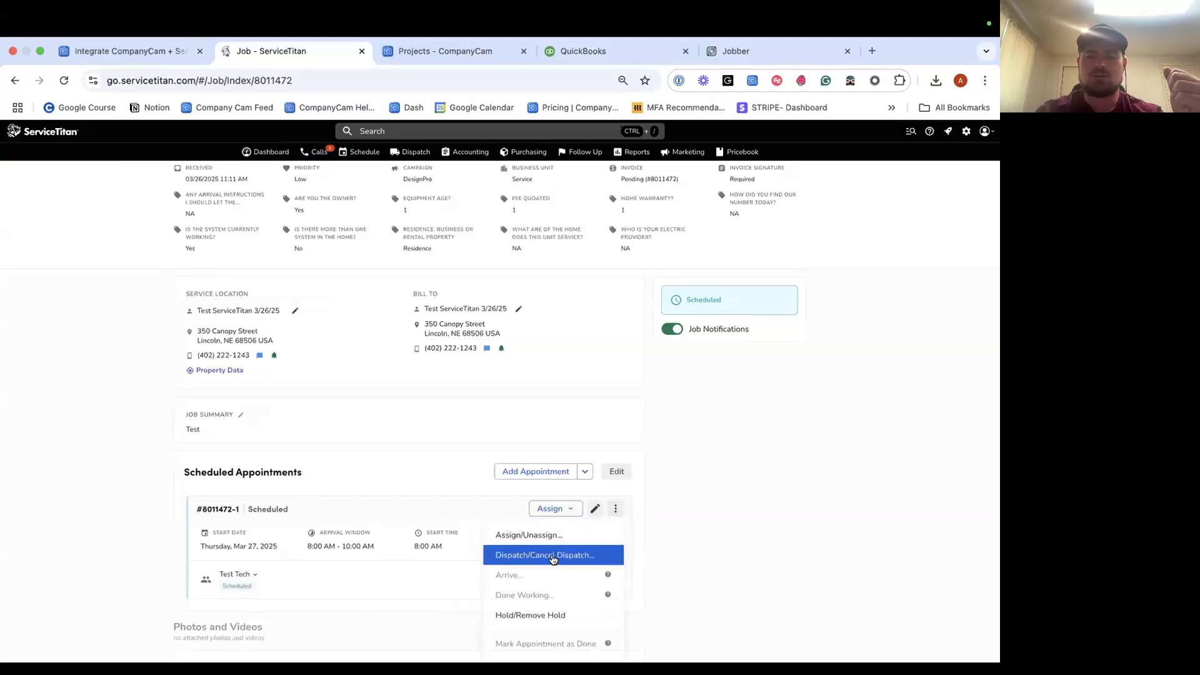
left_click(553, 558)
left_click(536, 537)
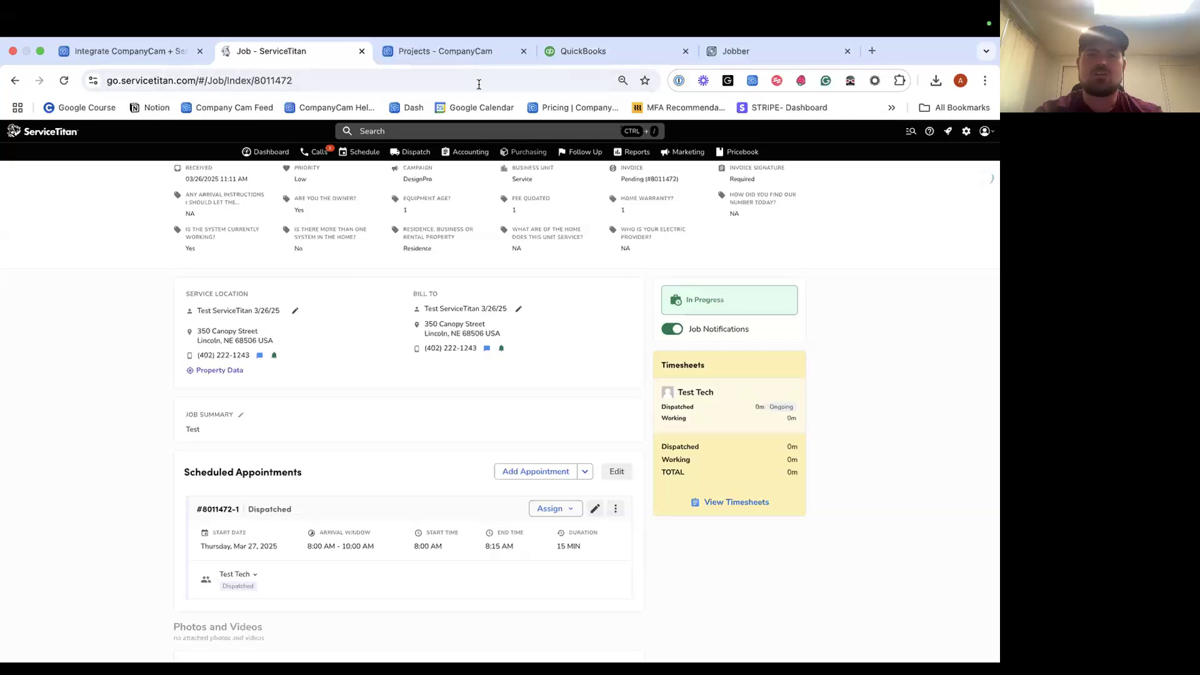
left_click(465, 53)
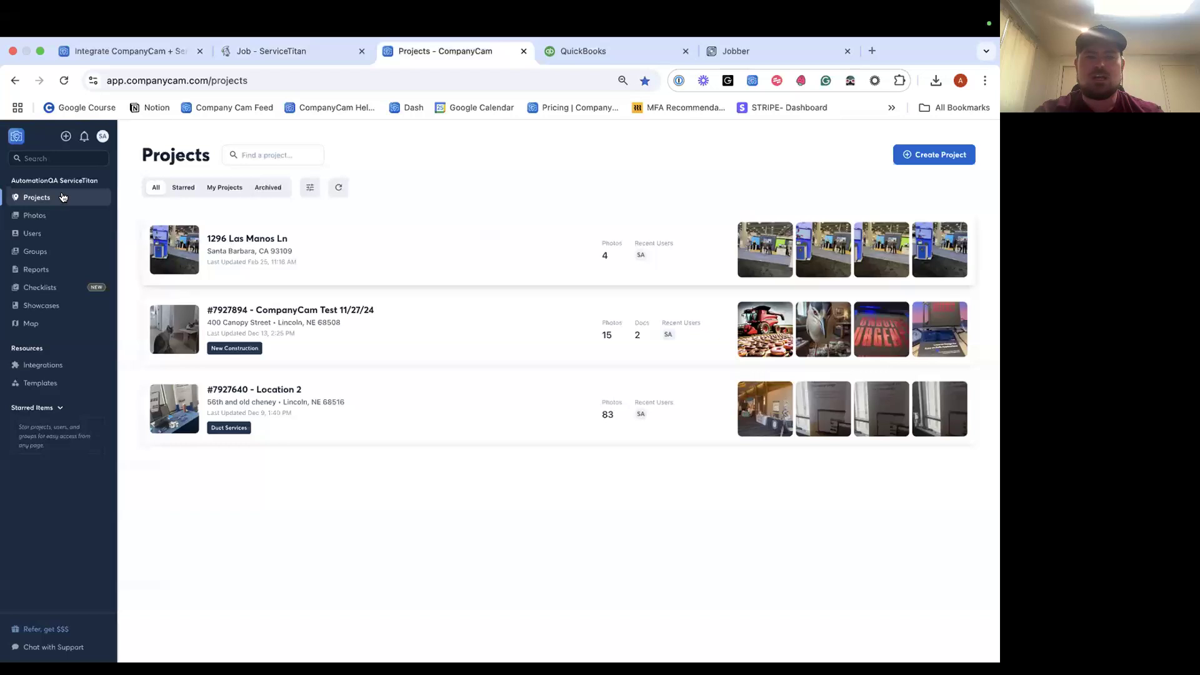
Refresh the projects list until the synced job appears, then open #8011472 - Test ServiceTitan 3/26/25.
left_click(63, 80)
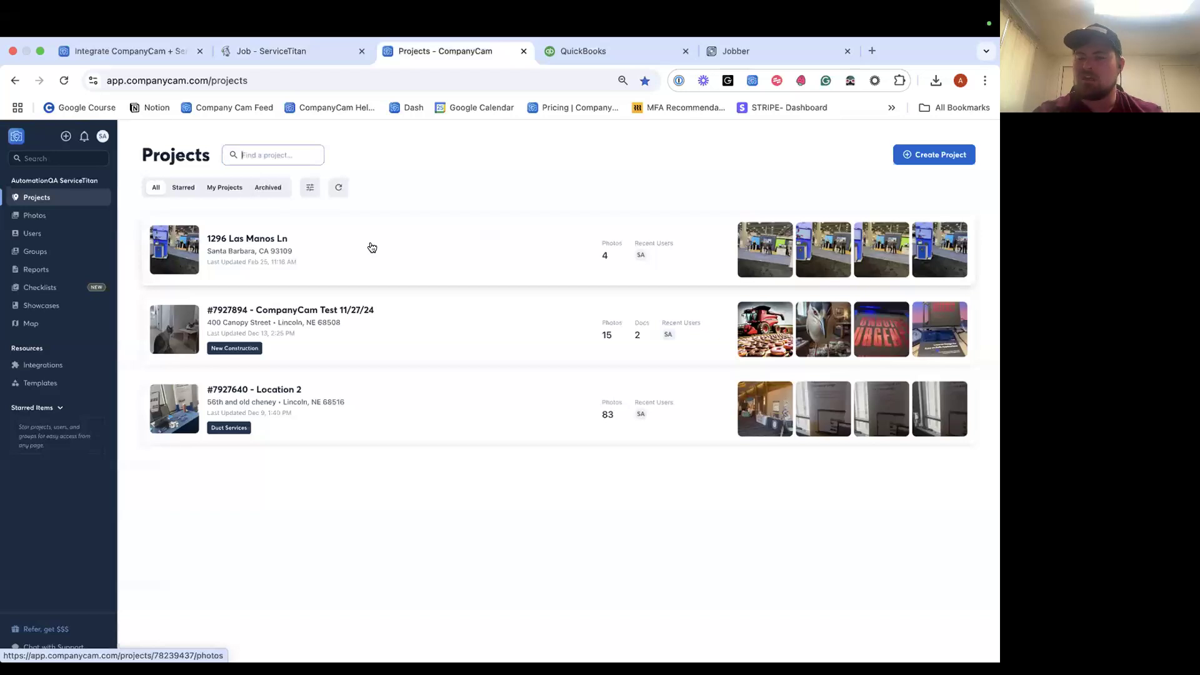
left_click(64, 81)
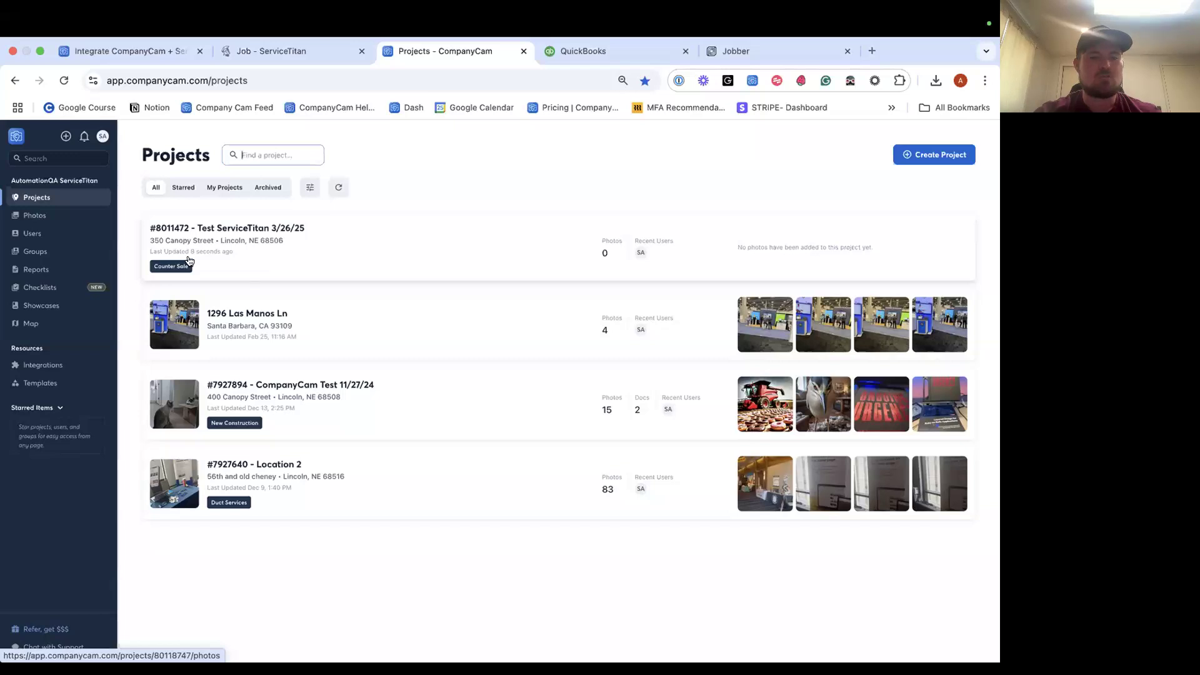
left_click(235, 250)
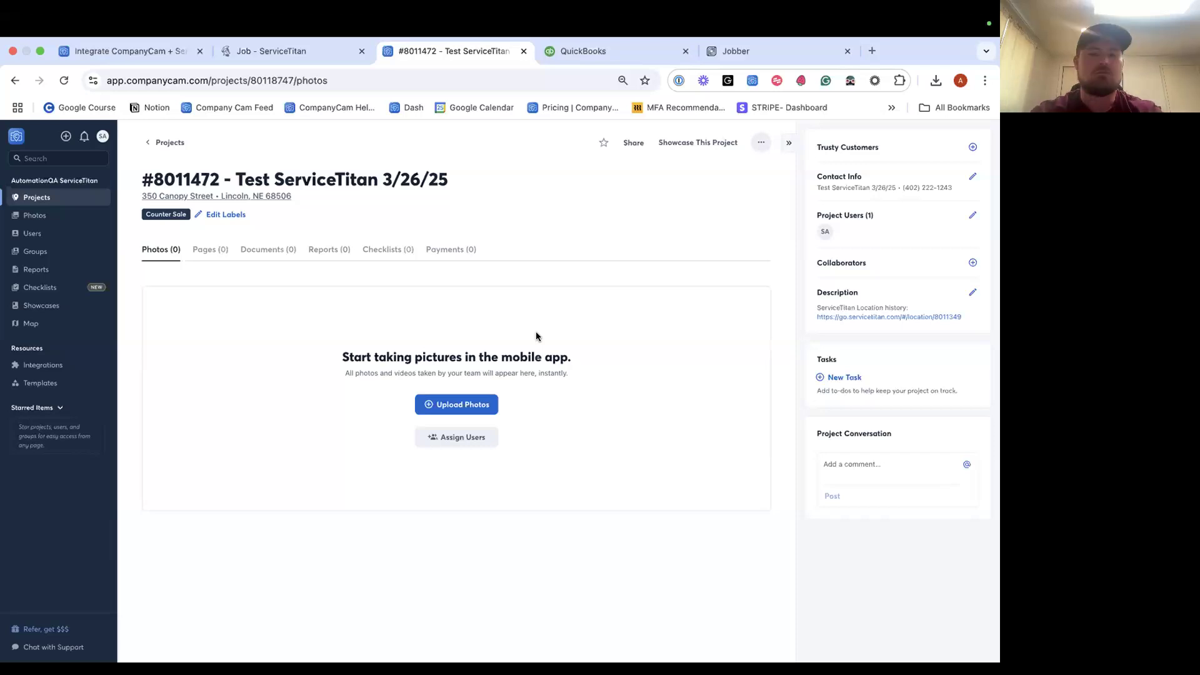
Upload download.jpeg and download (1)–(3).jpeg from Desktop > Images to the project's photos.
left_click(461, 406)
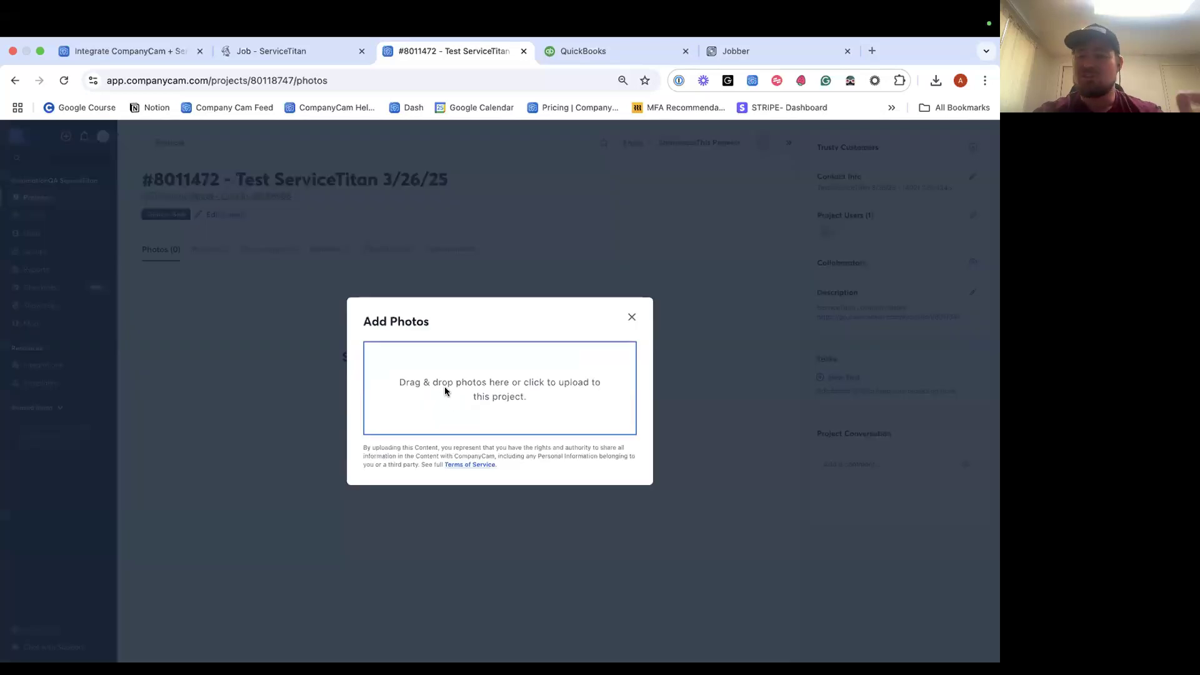
left_click(445, 387)
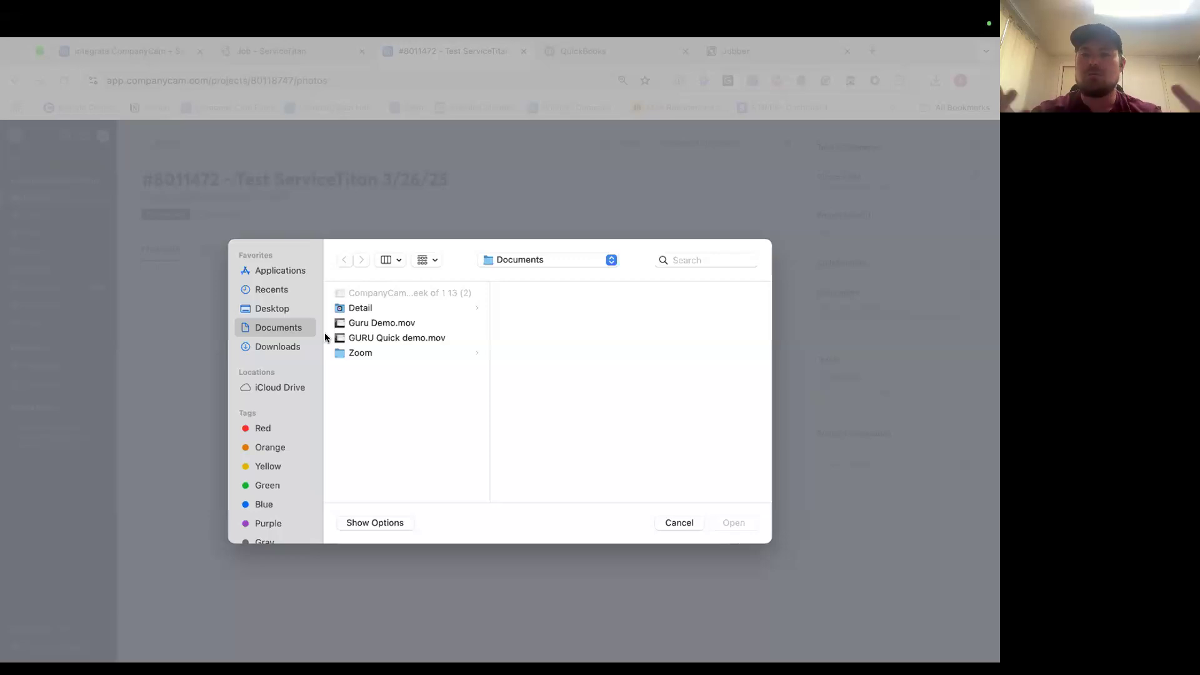
left_click(275, 308)
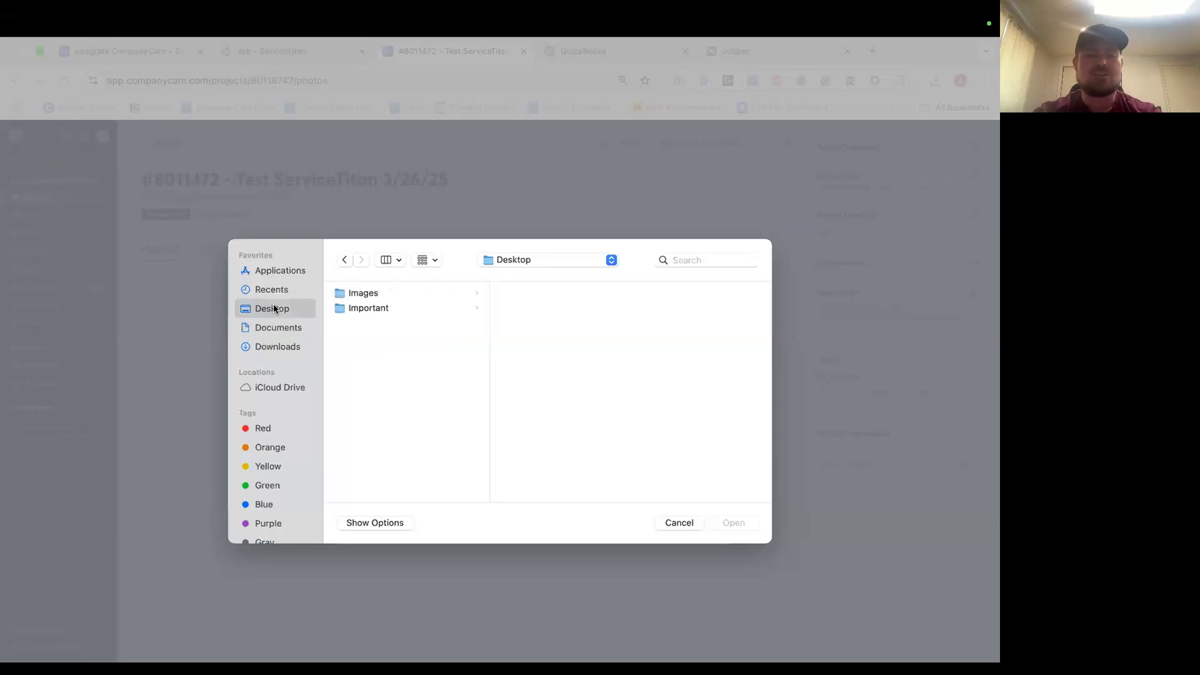
left_click(392, 294)
left_click(547, 293)
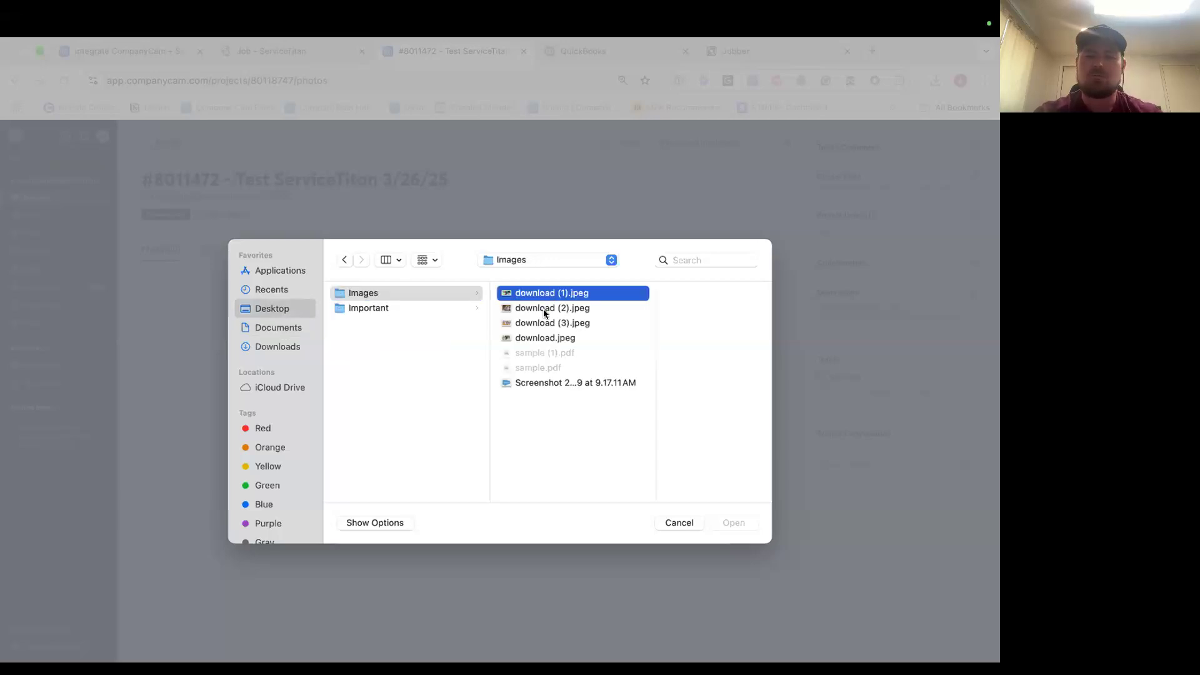
left_click(543, 310, "shift")
left_click(541, 322, "shift")
left_click(535, 337, "shift")
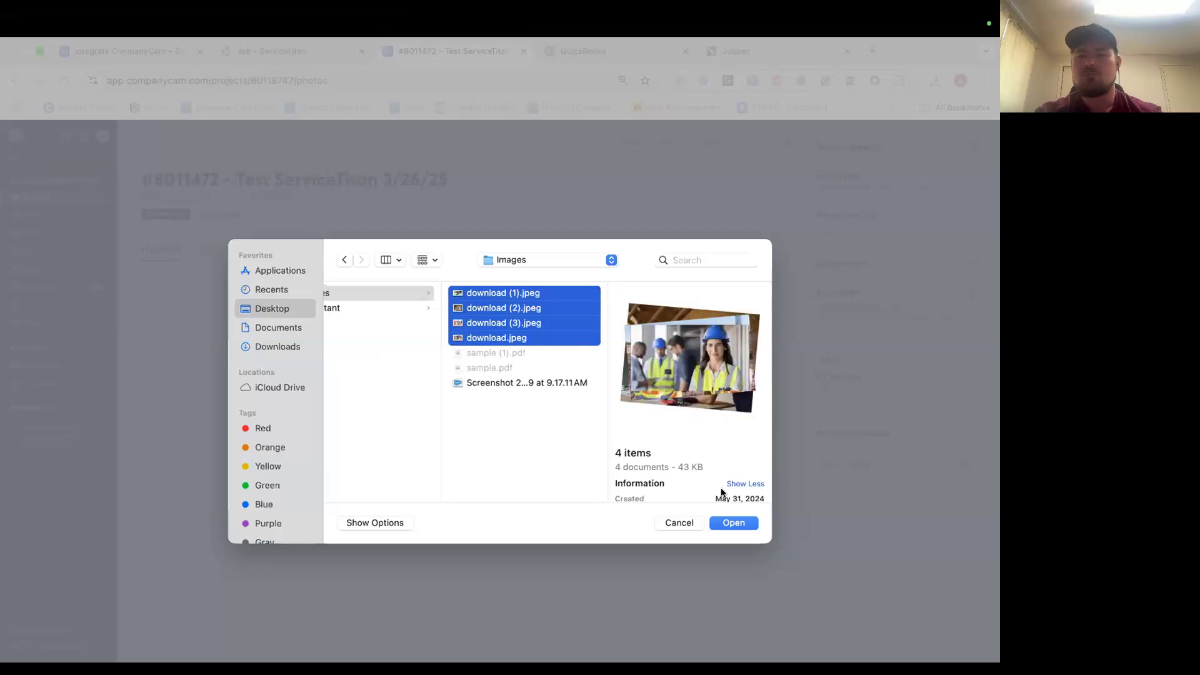
left_click(730, 524)
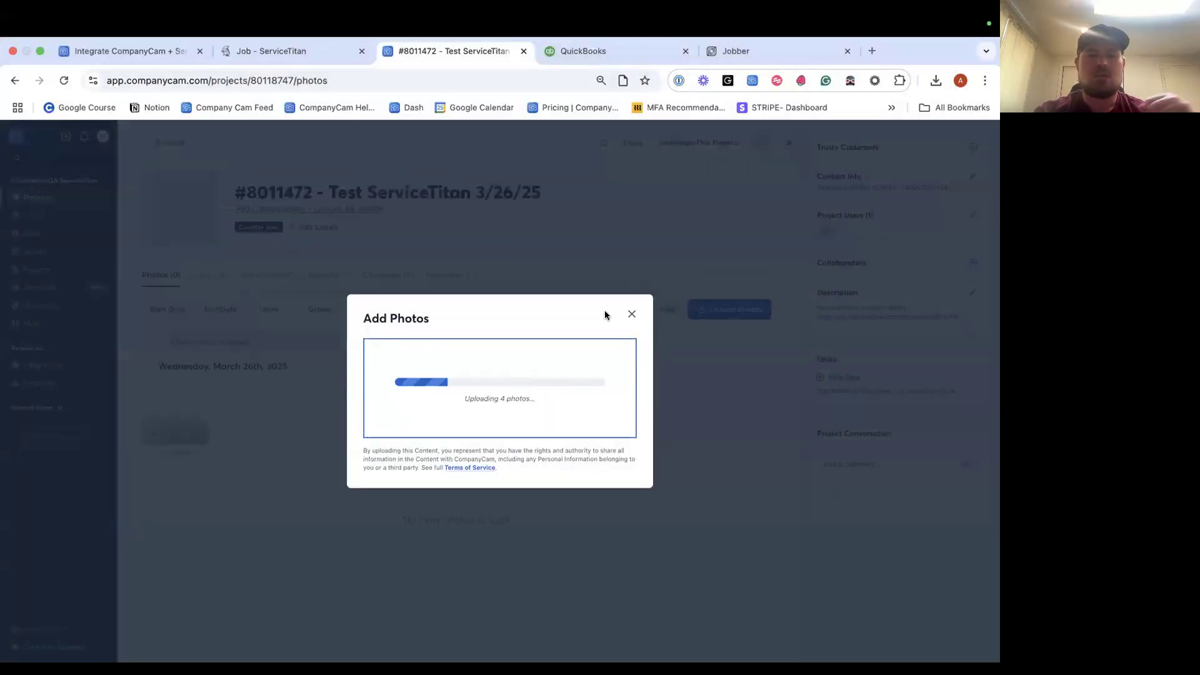
left_click(630, 313)
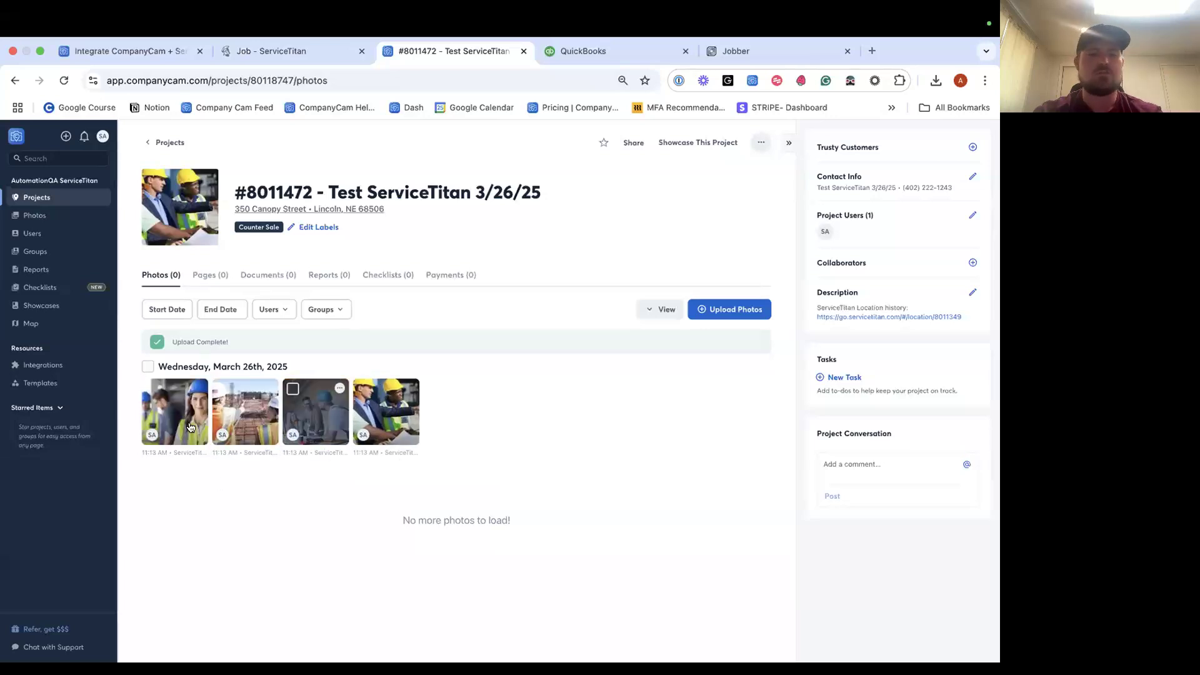
Upload sample (1).pdf from the computer to the project's Documents, then go back to ServiceTitan.
left_click(268, 275)
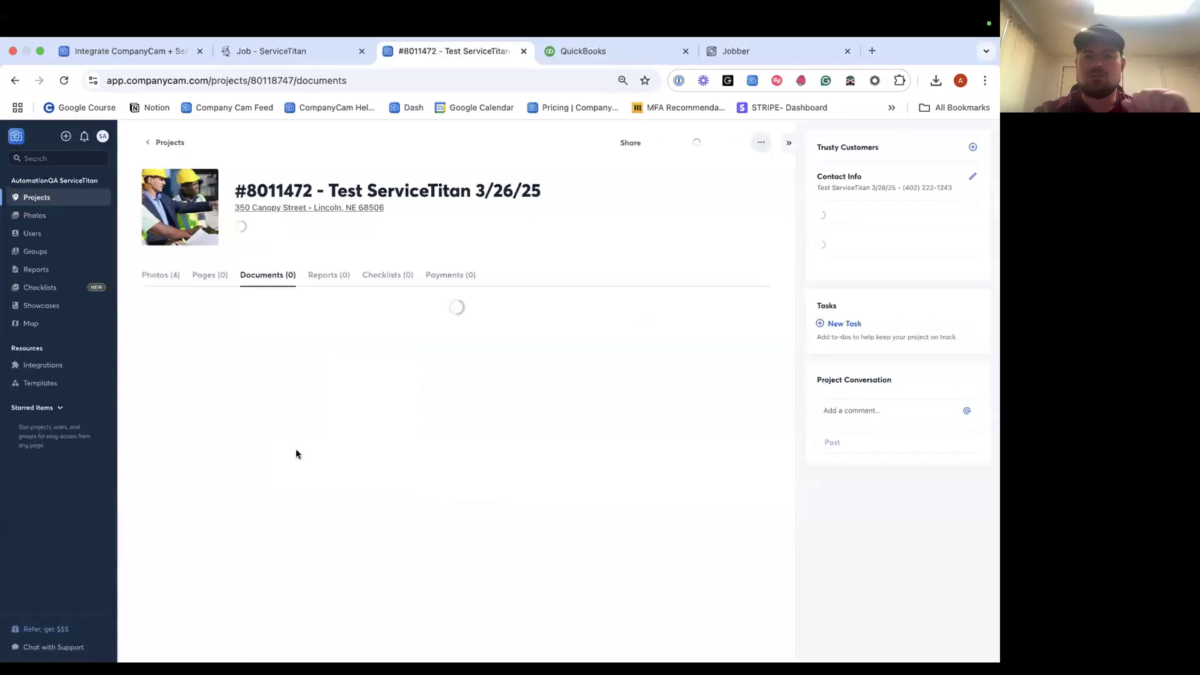
left_click(448, 486)
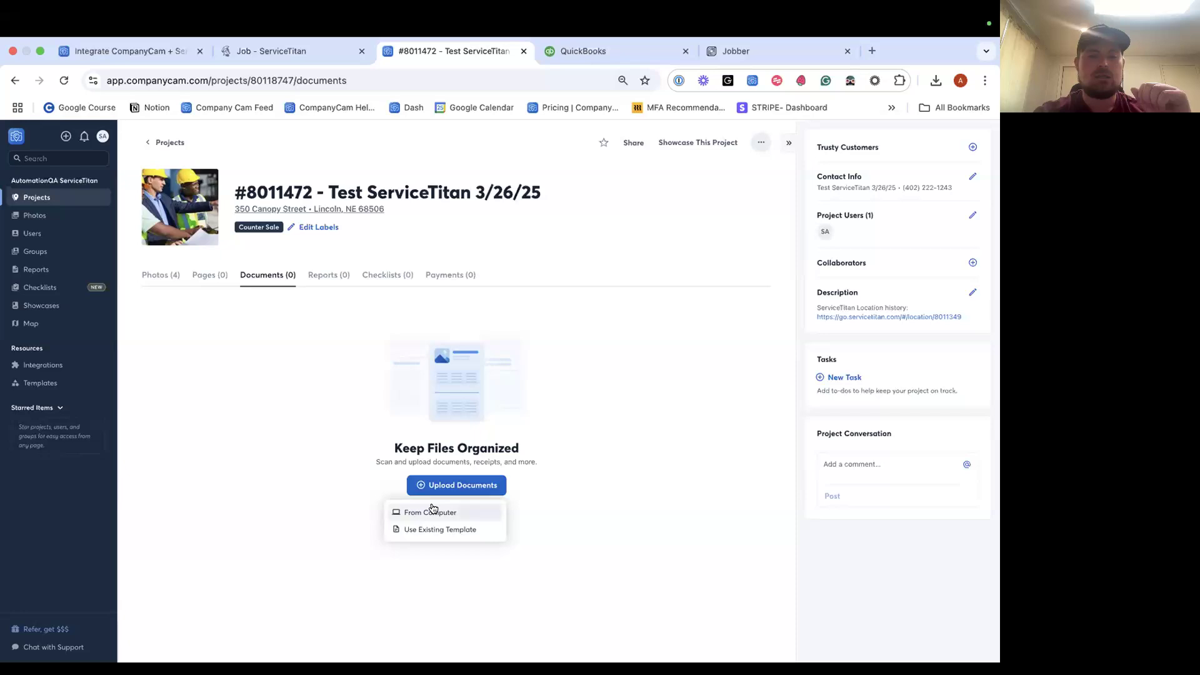
left_click(430, 513)
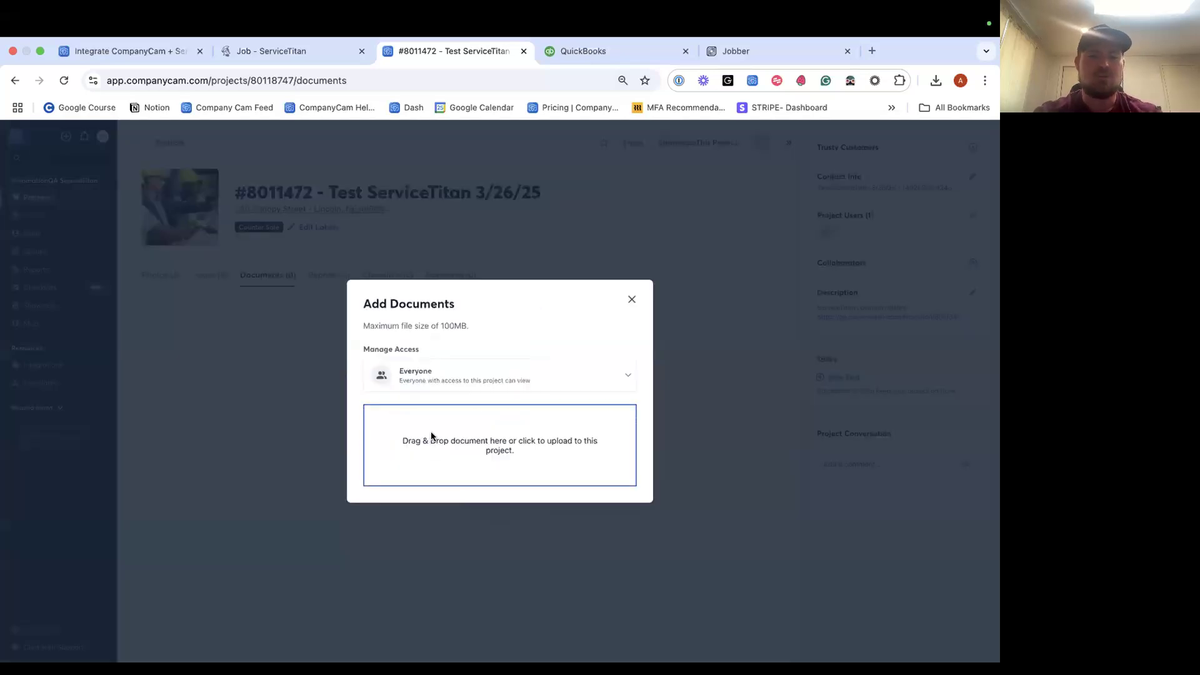
left_click(431, 436)
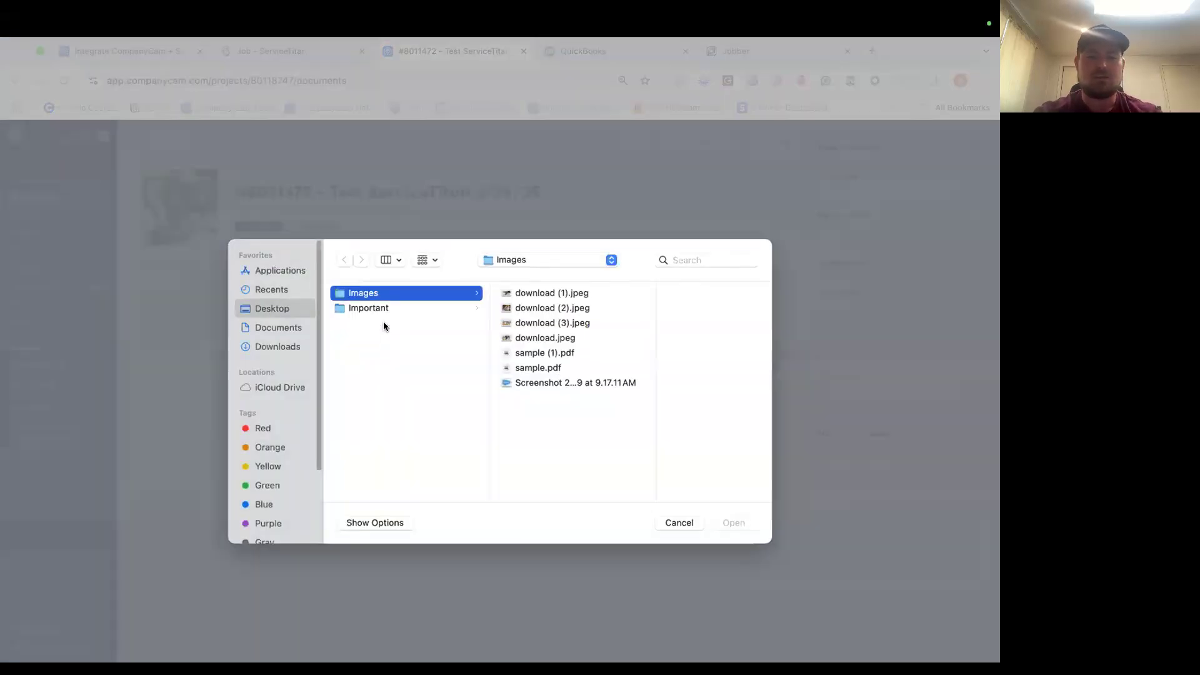
double_click(555, 353)
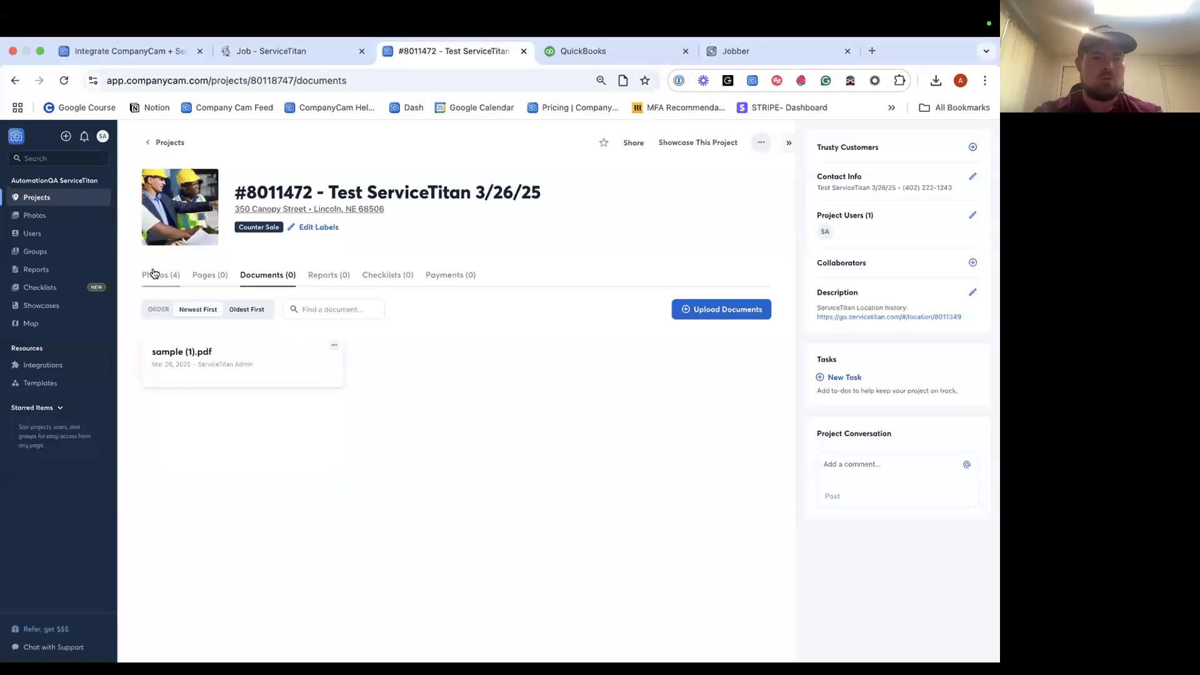
left_click(155, 275)
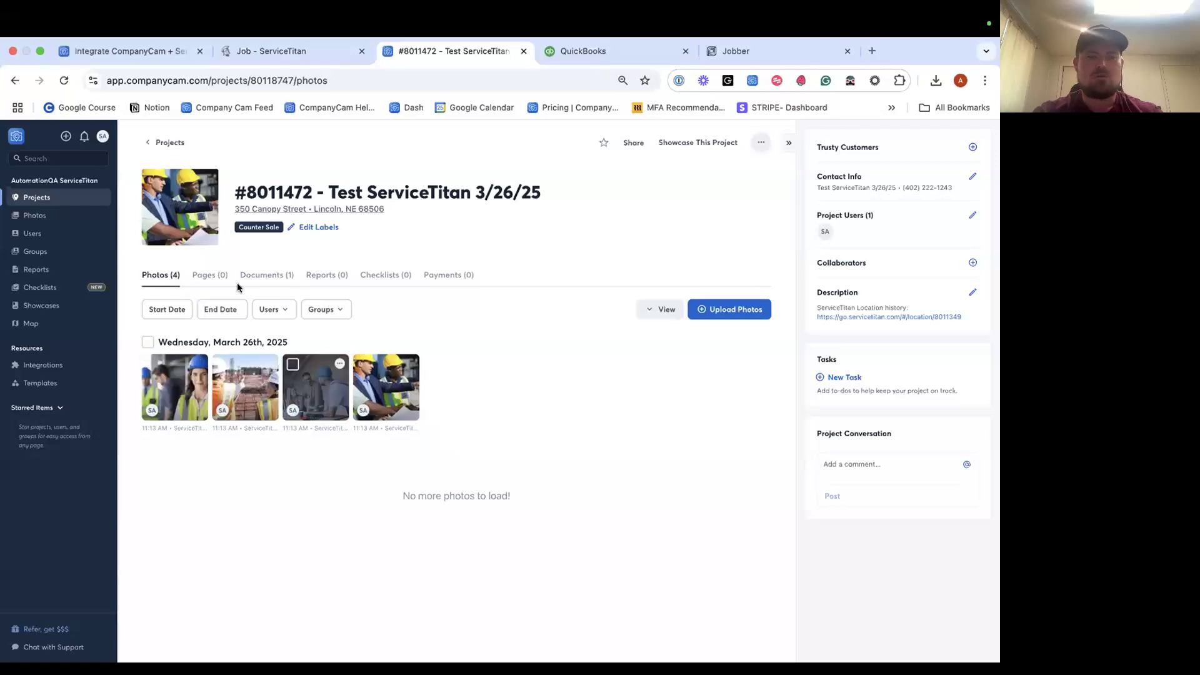
left_click(257, 276)
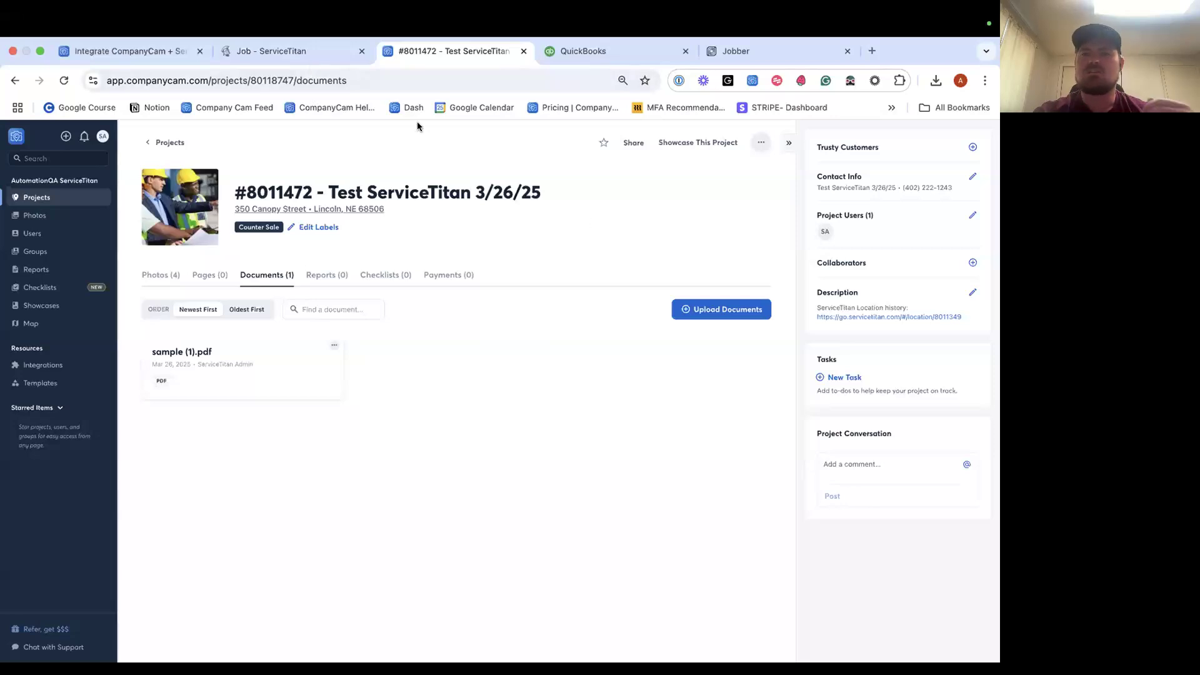
left_click(305, 51)
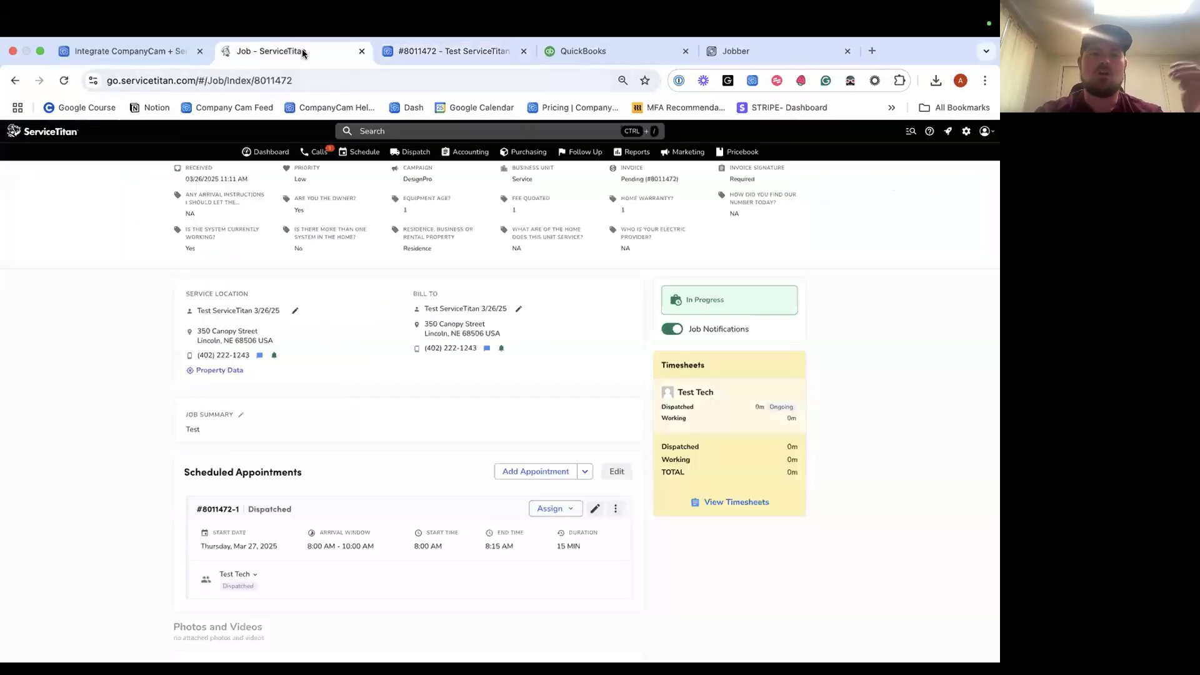
left_click(65, 81)
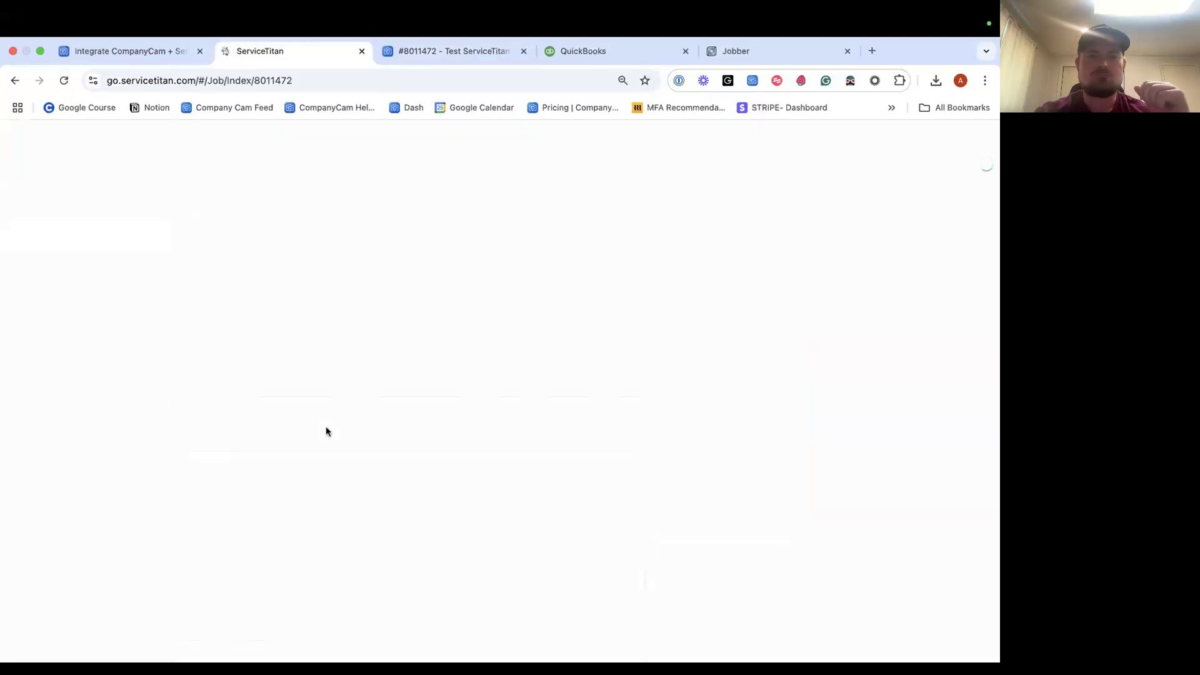
scroll(296, 441, "down", 2)
scroll(296, 444, "down", 6)
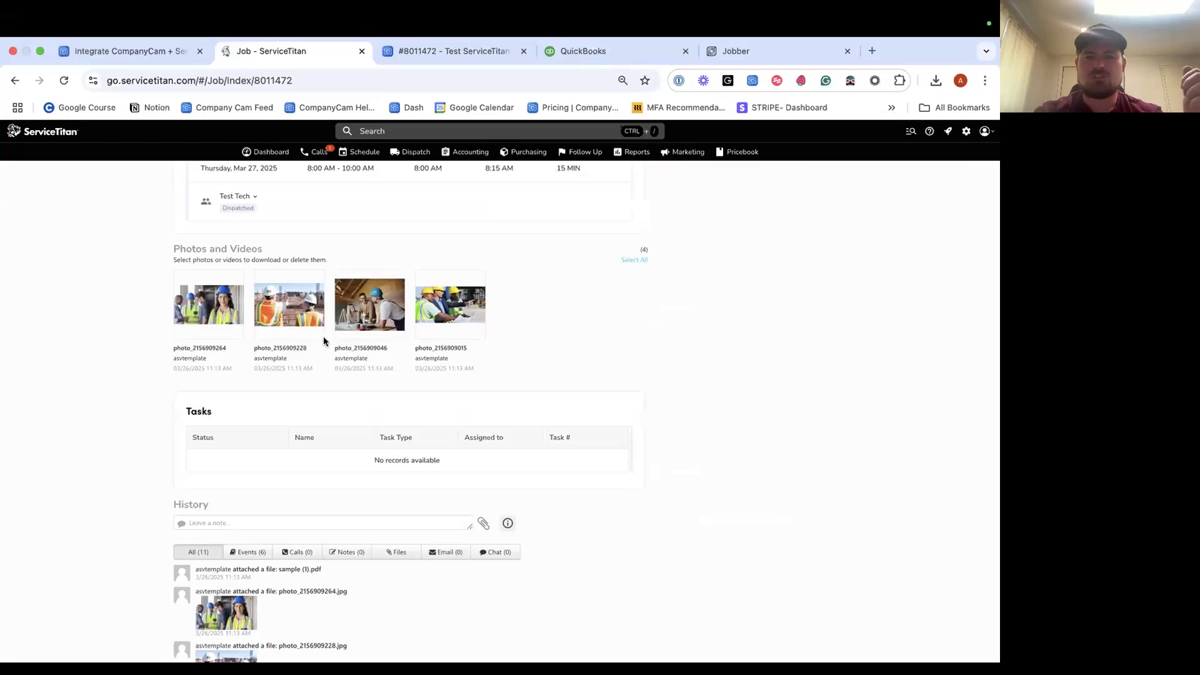
scroll(297, 338, "down", 1)
scroll(297, 338, "down", 2)
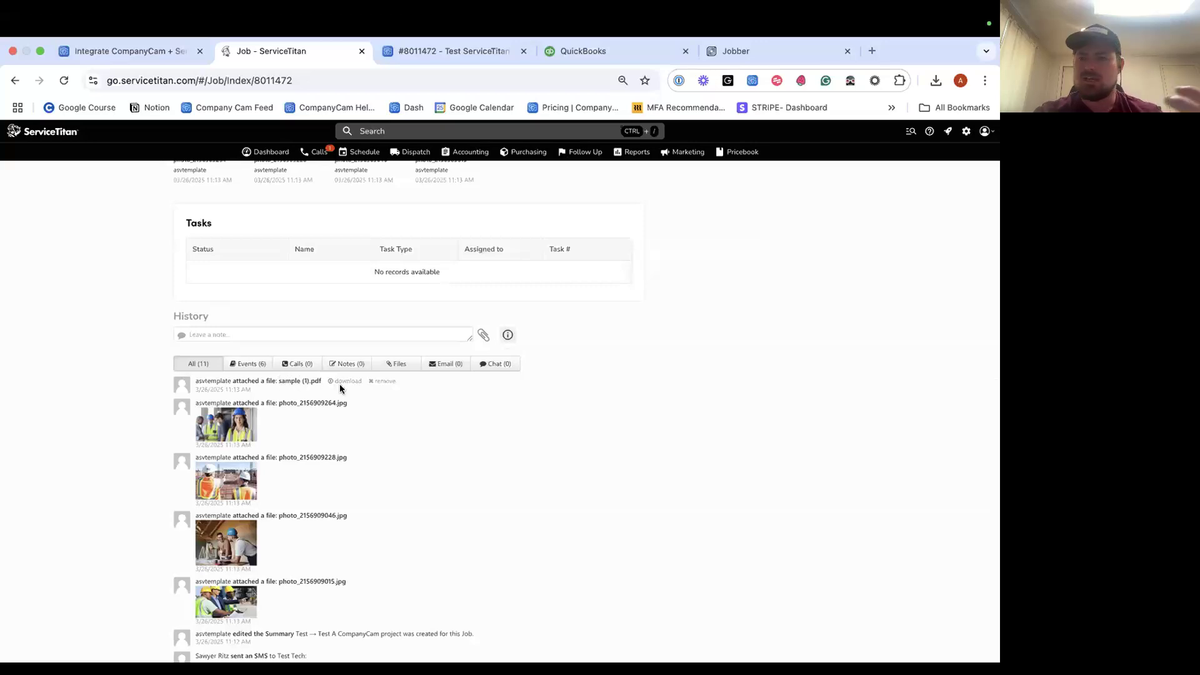
scroll(339, 384, "up", 10)
left_click(477, 60)
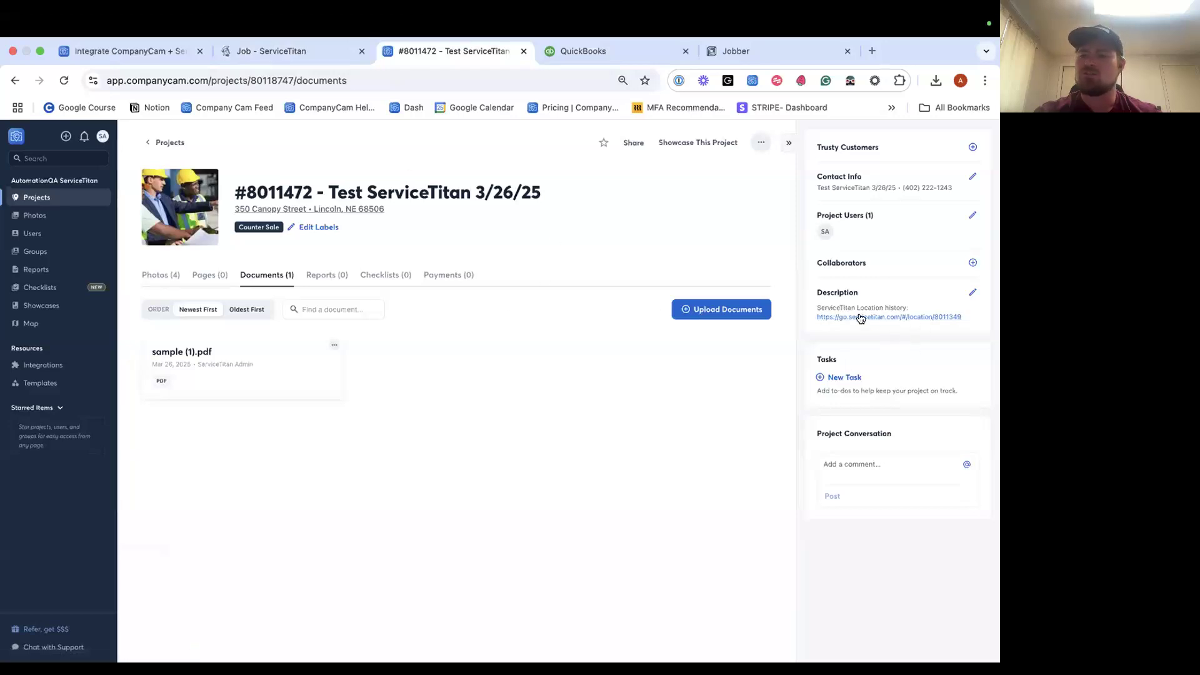
Open the description's ServiceTitan Location history link in a new tab, then return to the project's Photos.
left_click(865, 317, "super")
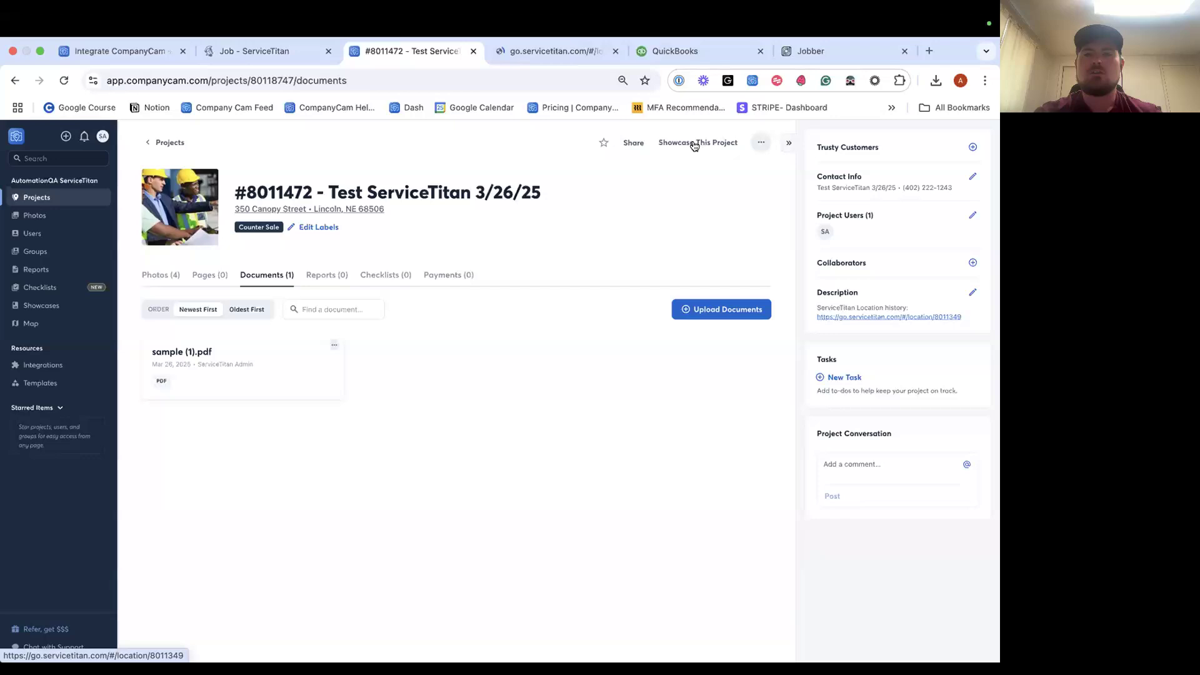
left_click(554, 55)
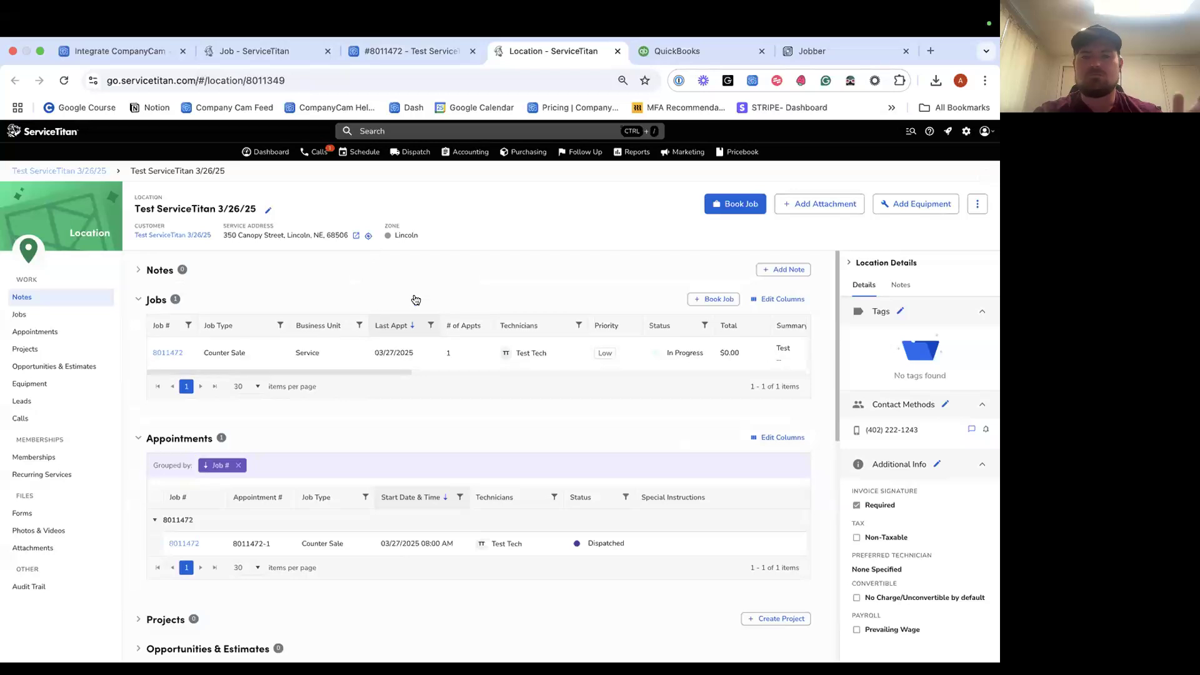
left_click(372, 57)
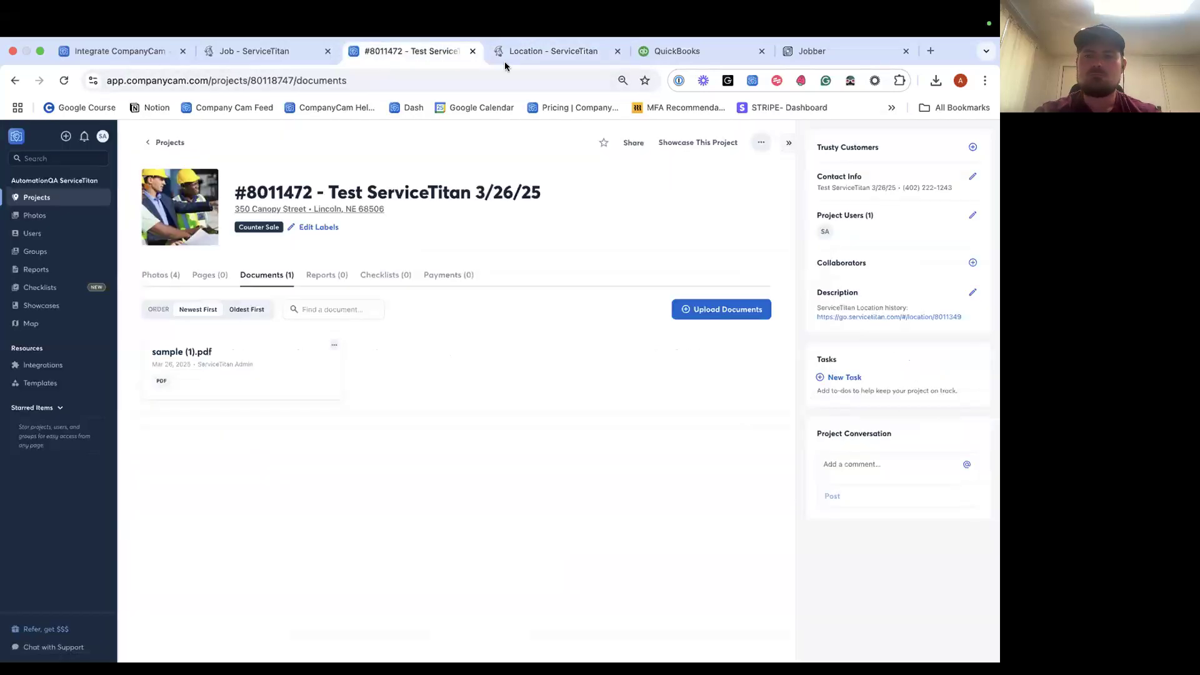
left_click(161, 275)
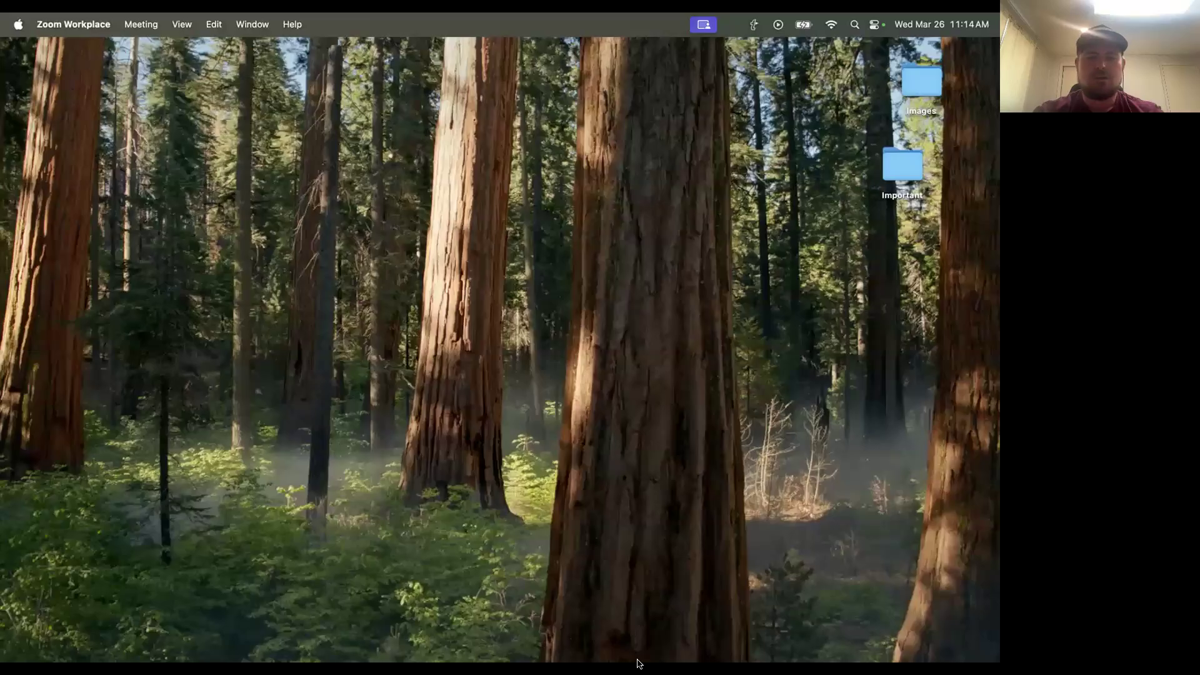
mouse_move(638, 661)
left_click(572, 644)
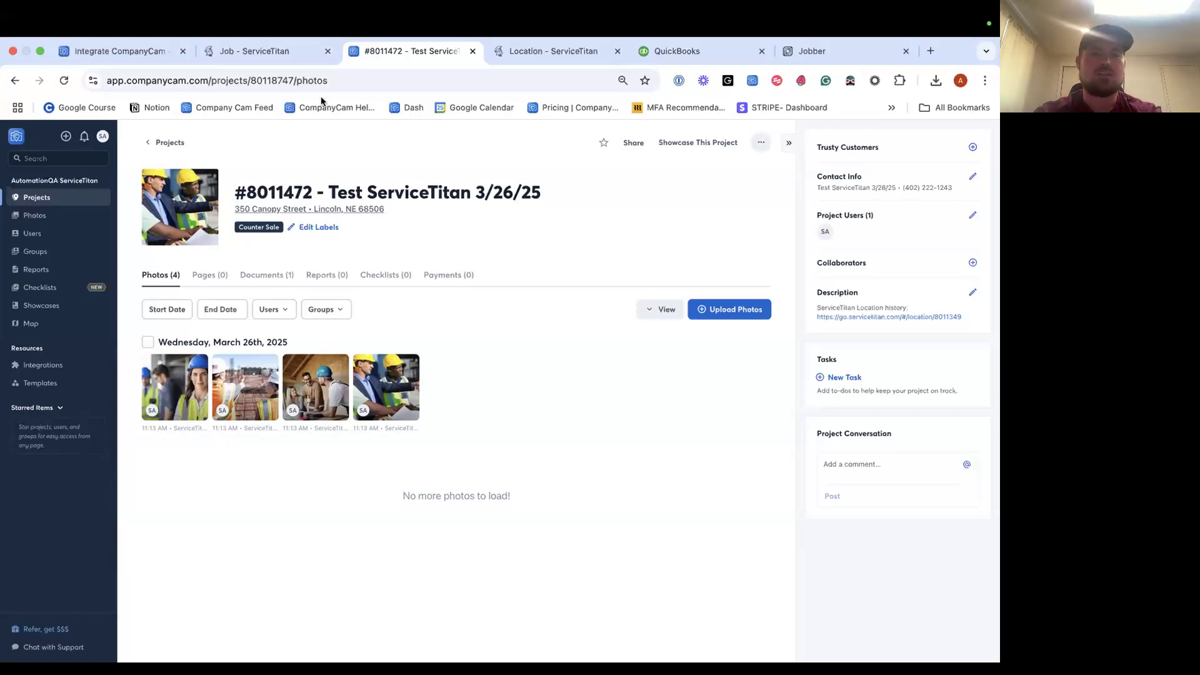
Complete ServiceTitan job #8011472 and save its $0.00 invoice, then return to CompanyCam.
left_click(269, 50)
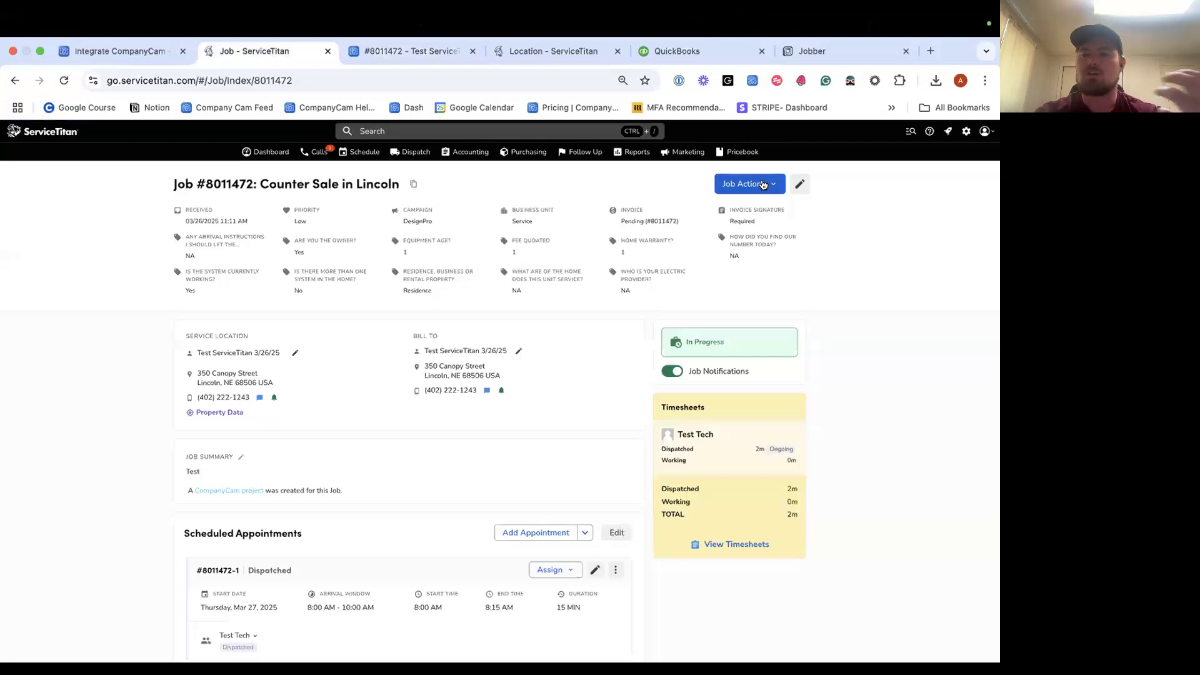
left_click(763, 184)
left_click(759, 227)
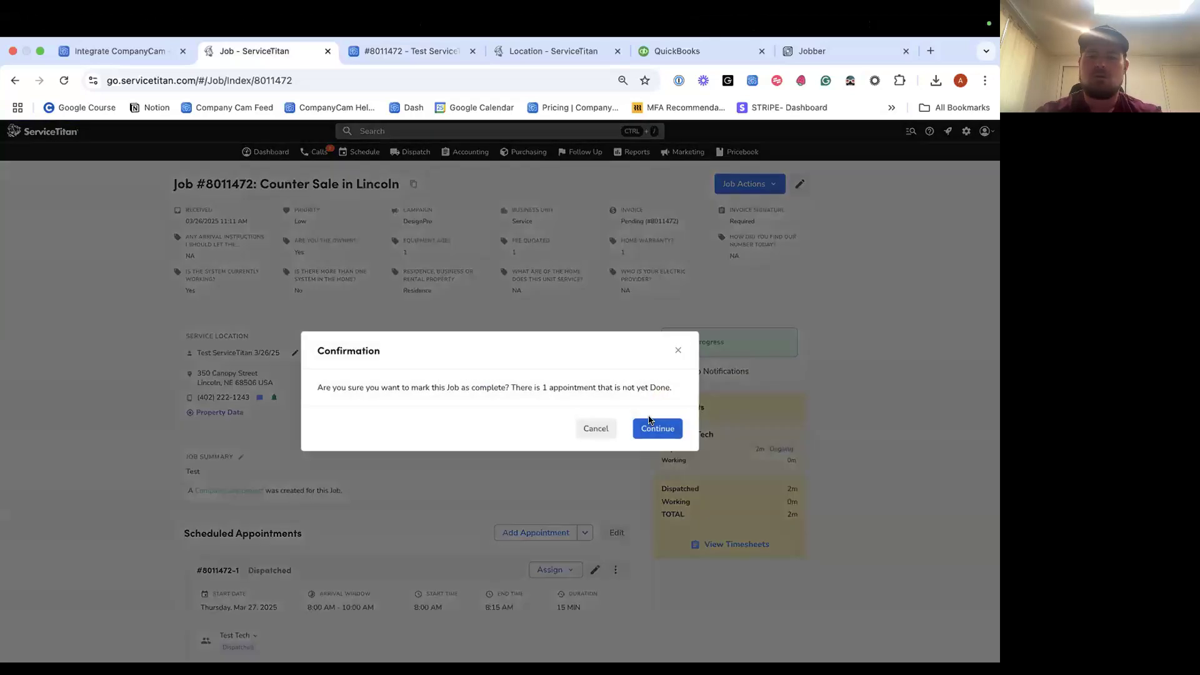
left_click(653, 427)
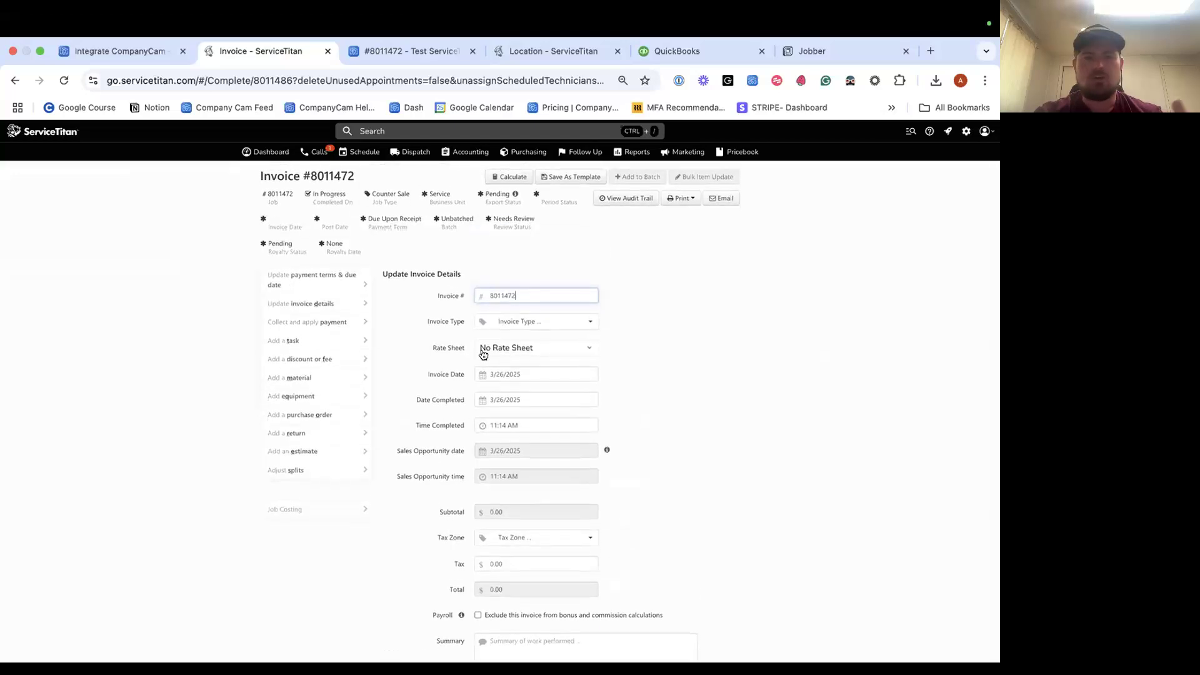
scroll(483, 351, "down", 2)
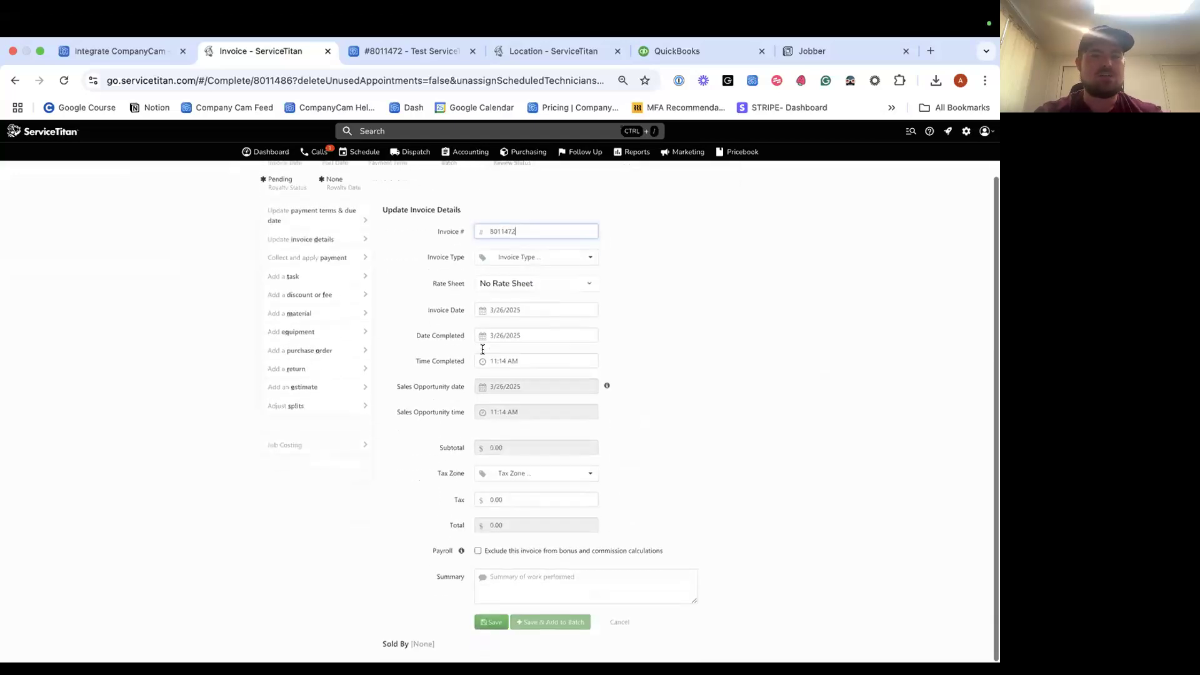
left_click(485, 625)
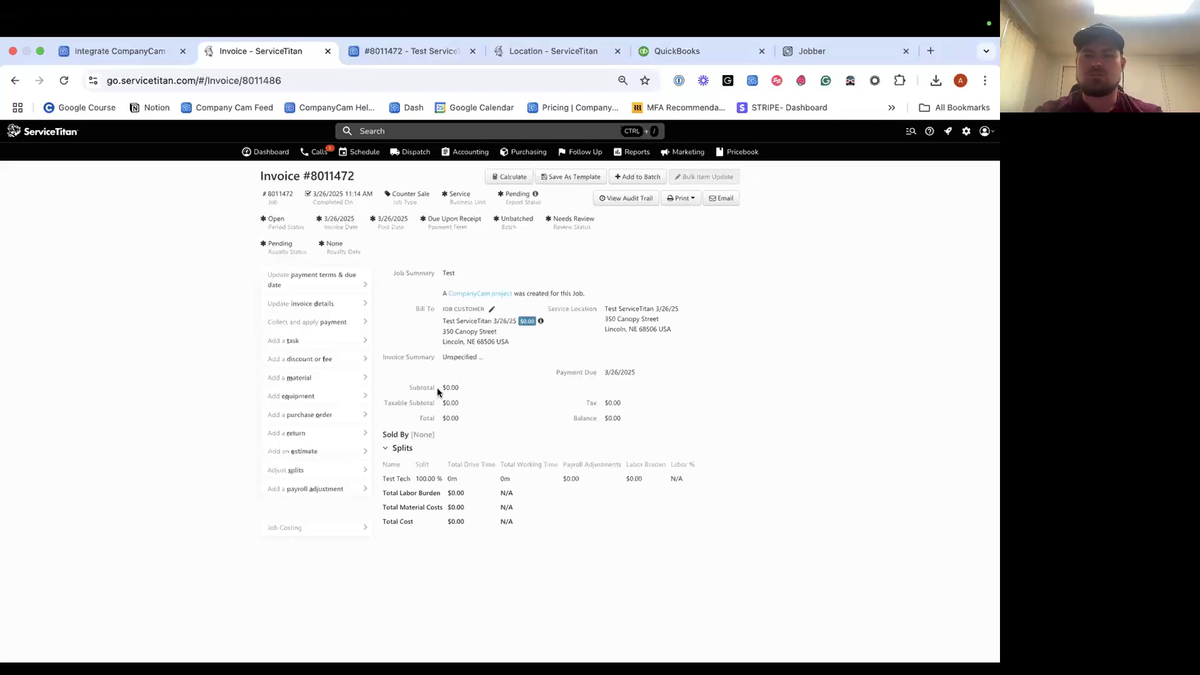
left_click(367, 55)
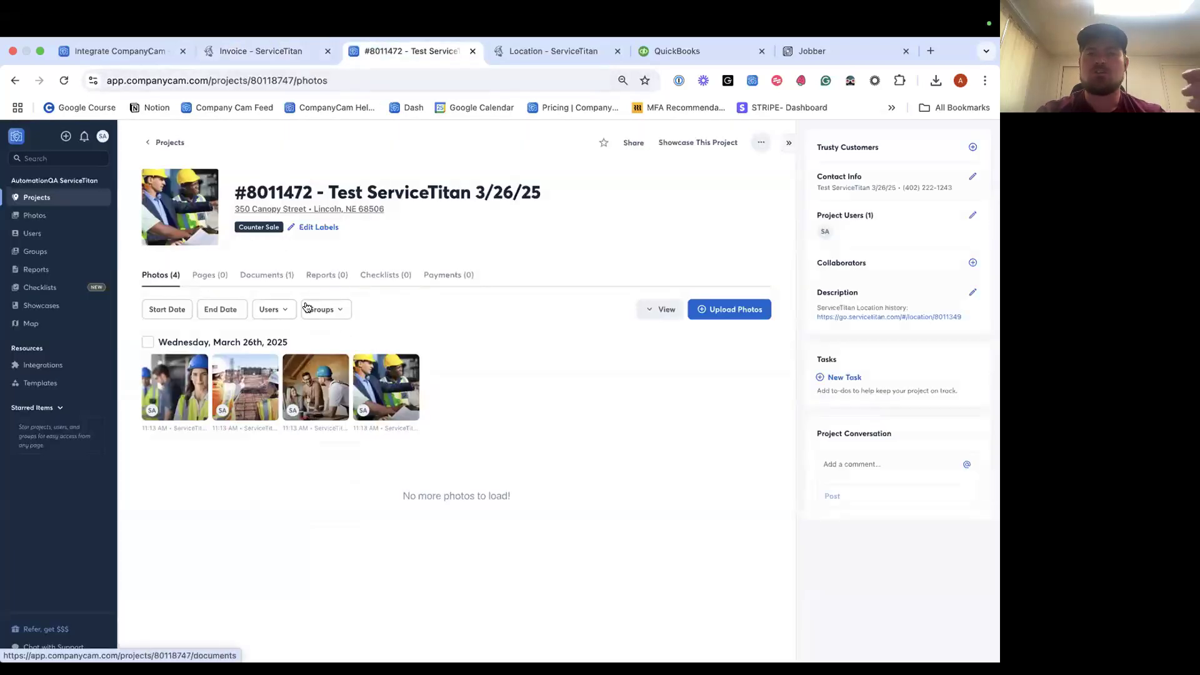
Go back to Projects, apply the Archived filter, and scroll through the archived projects.
left_click(166, 143)
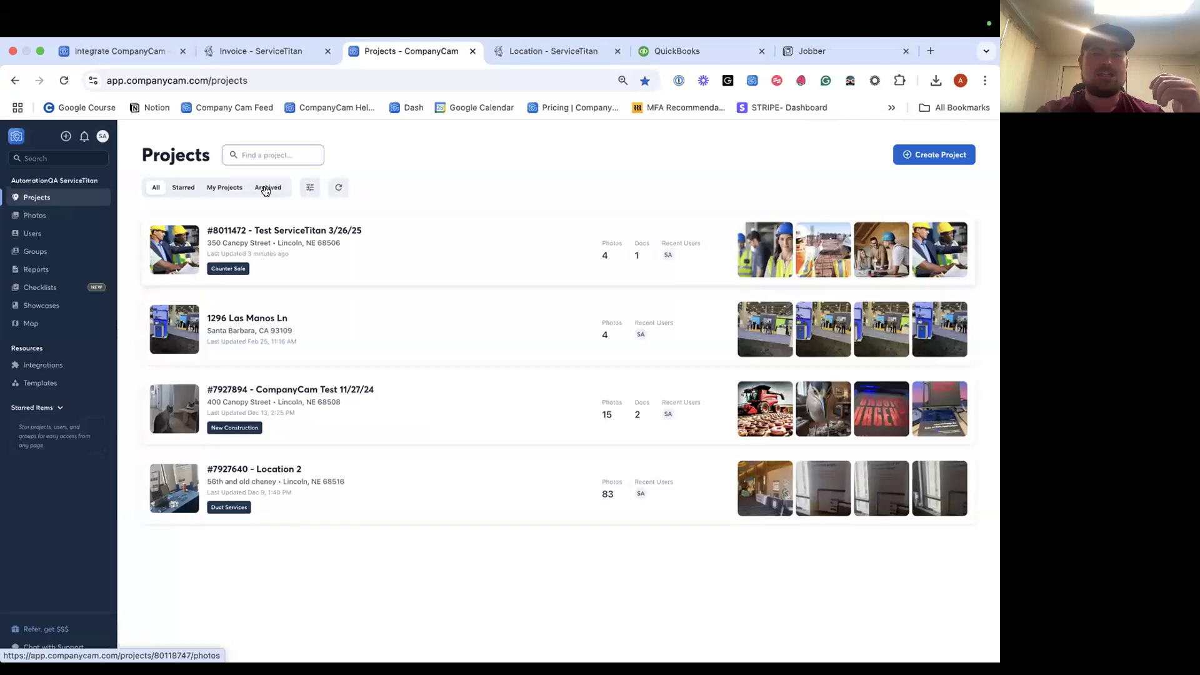
left_click(268, 188)
left_click(155, 187)
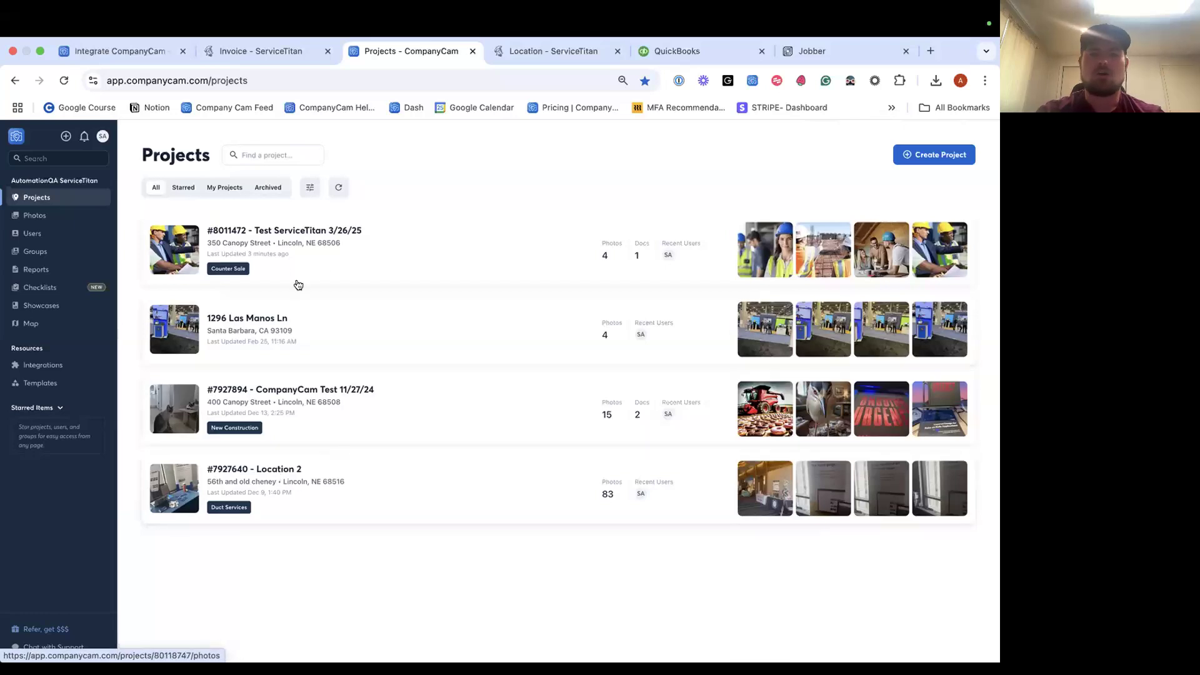
left_click(268, 187)
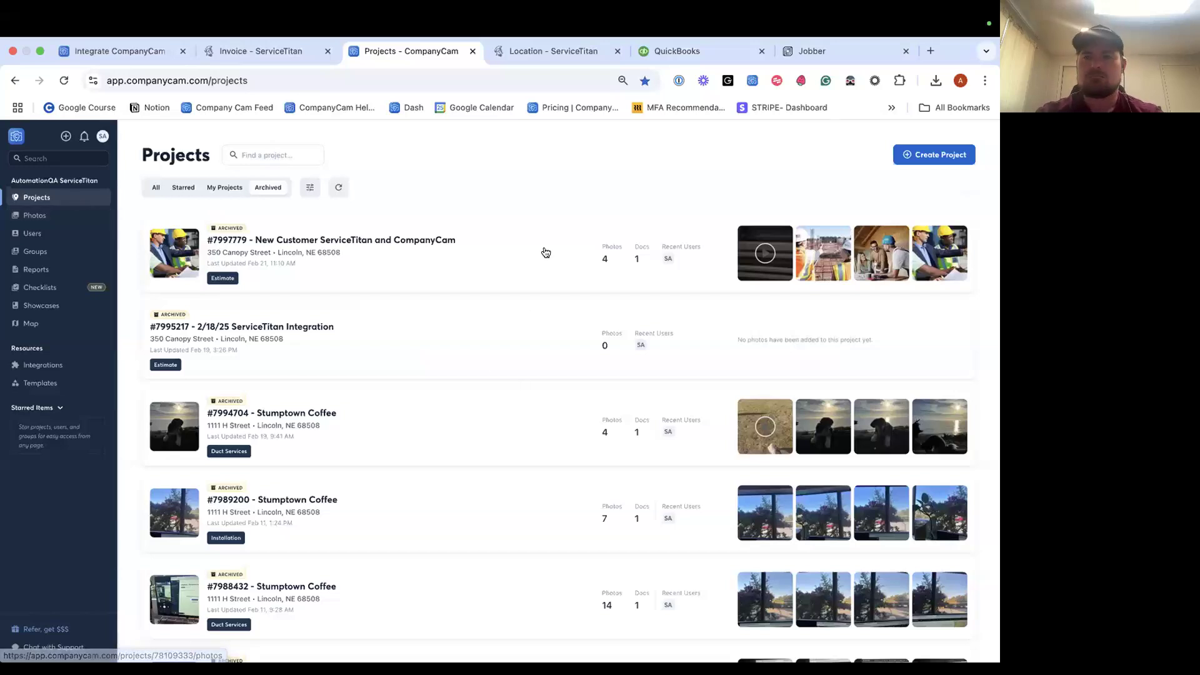
scroll(283, 177, "down", 2)
scroll(282, 177, "down", 3)
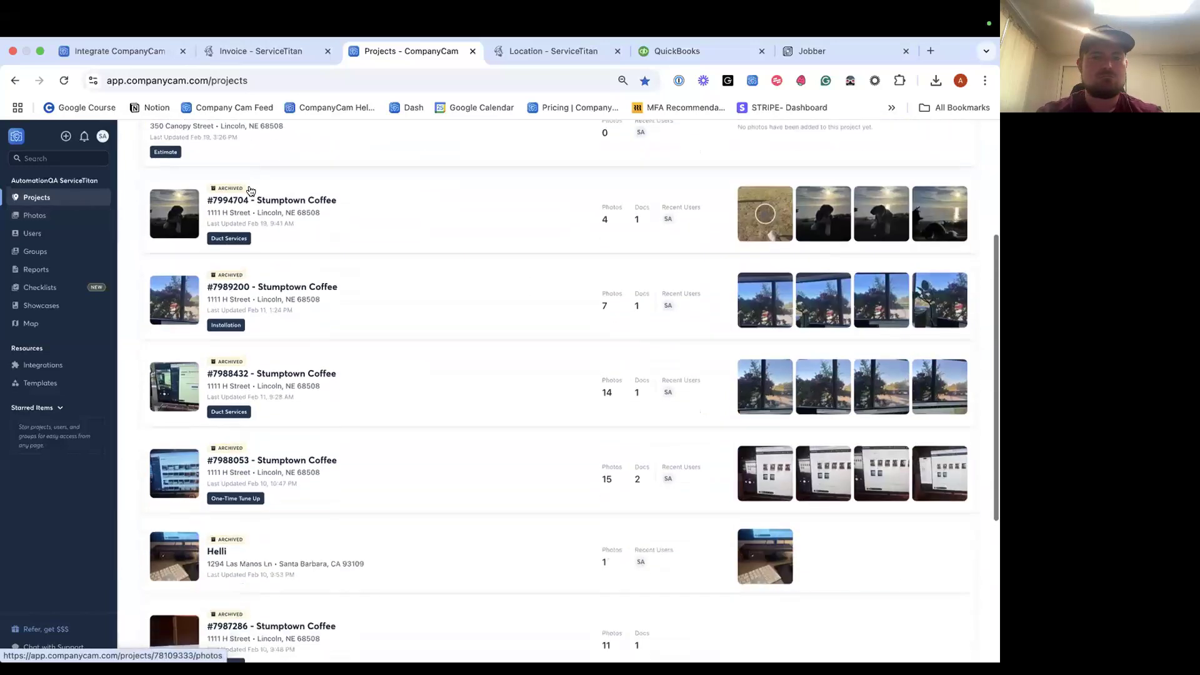
scroll(448, 267, "up", 5)
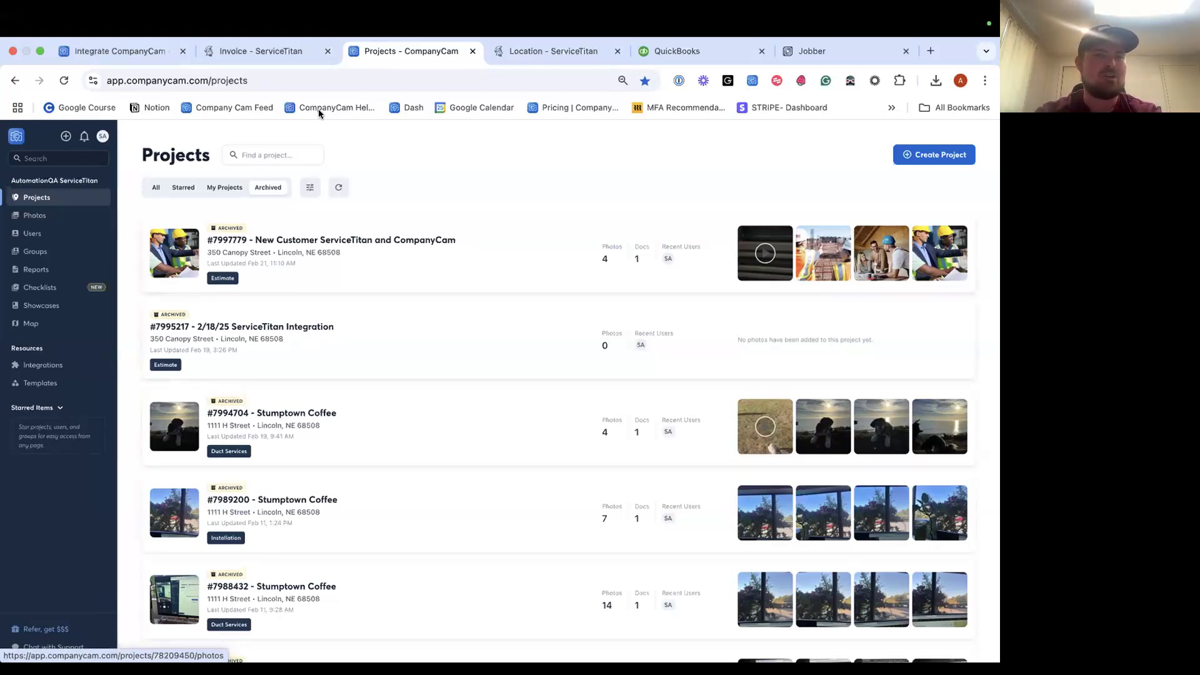
Close the ServiceTitan Invoice and Location tabs, then switch to the QuickBooks Online dashboard.
left_click(327, 51)
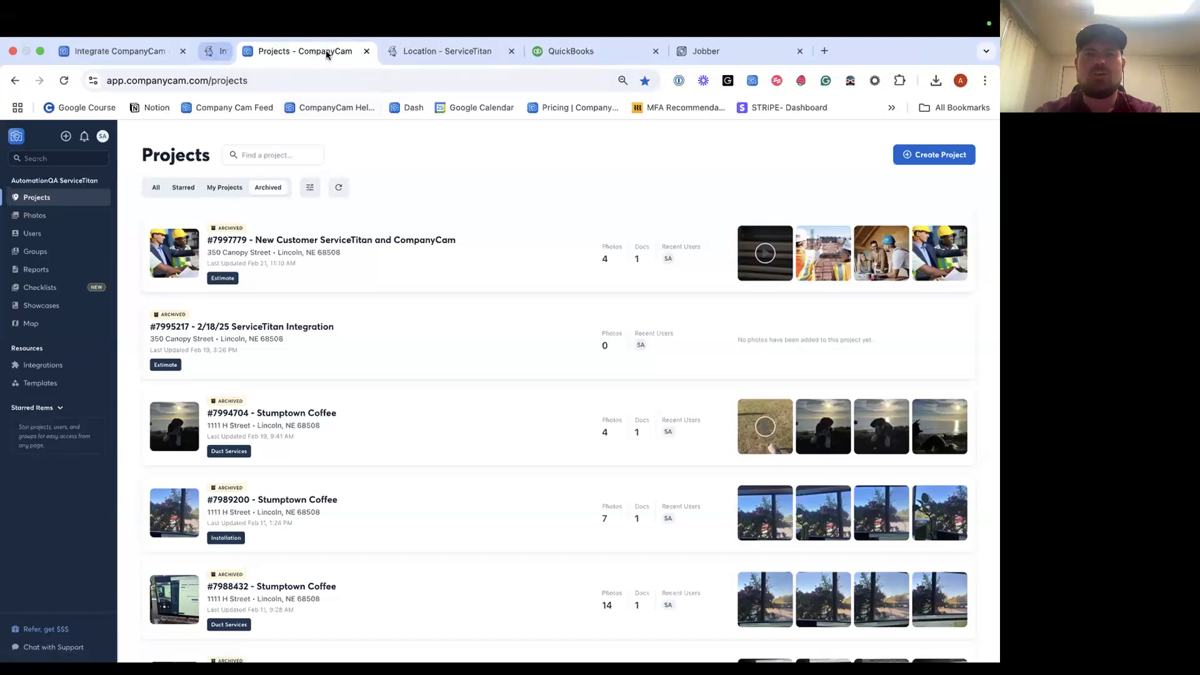
left_click(369, 55)
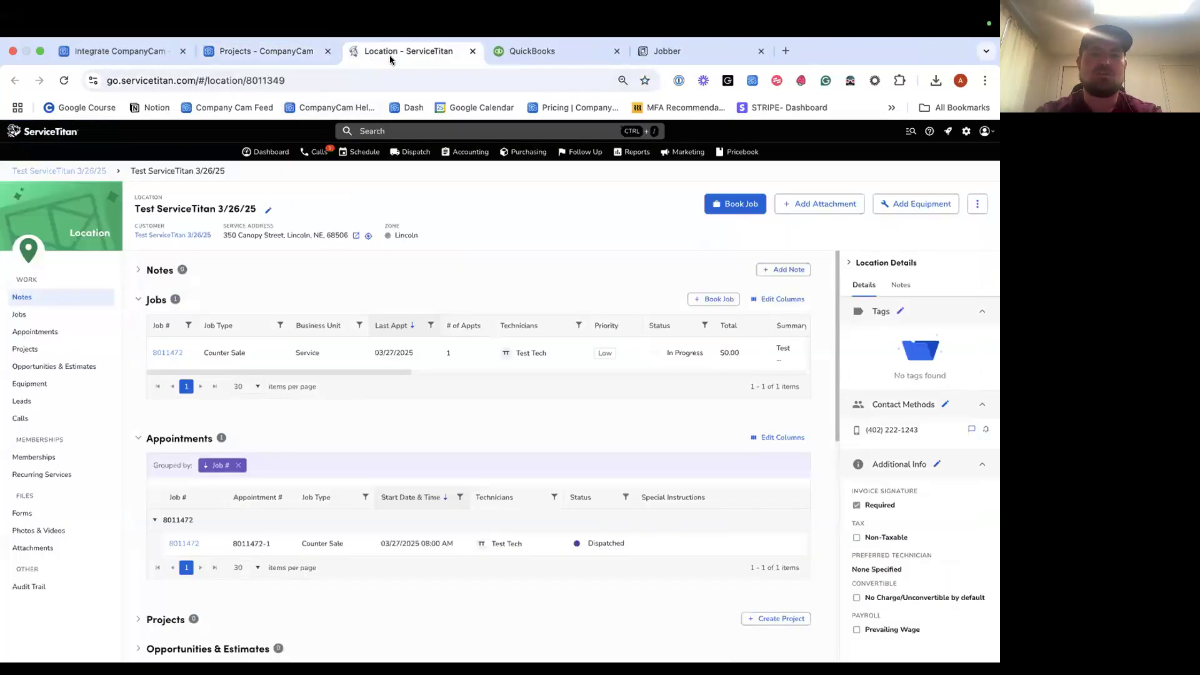
left_click(472, 52)
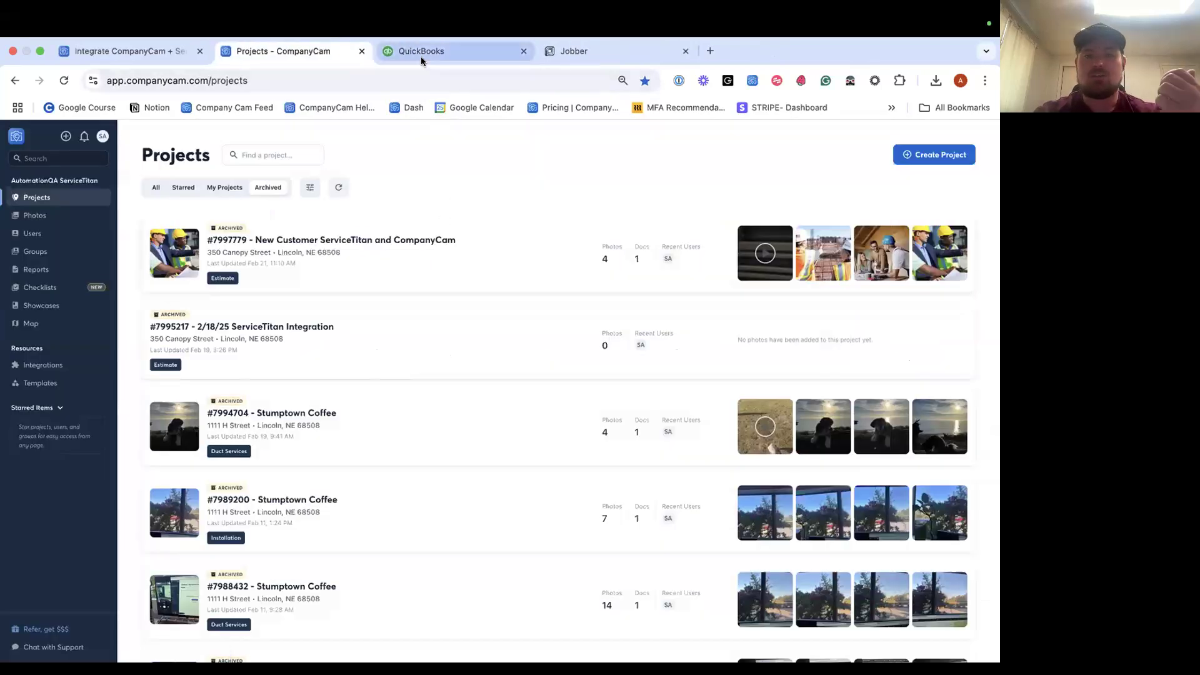
left_click(420, 60)
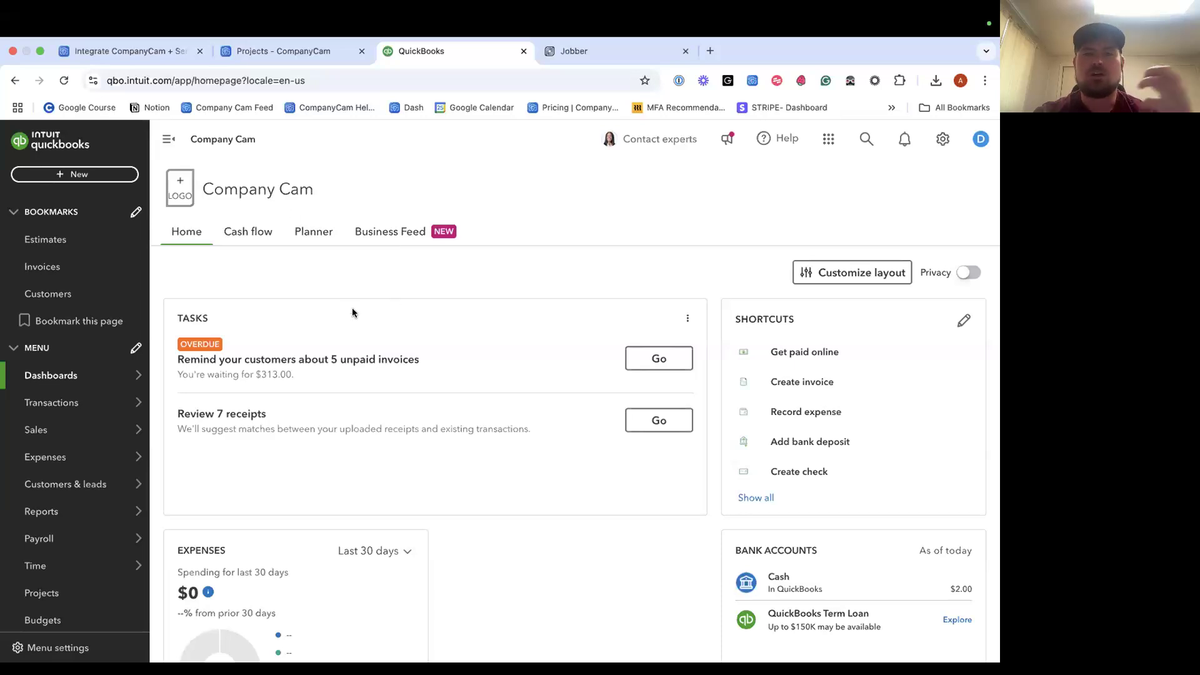
left_click(295, 53)
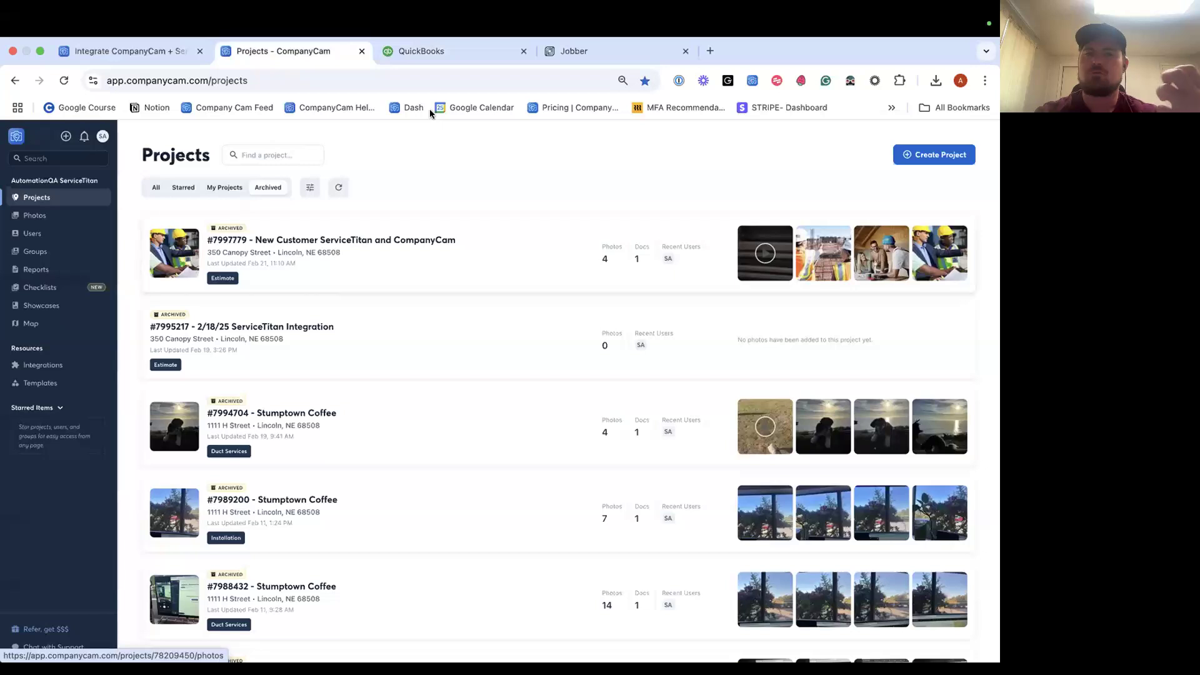
left_click(421, 51)
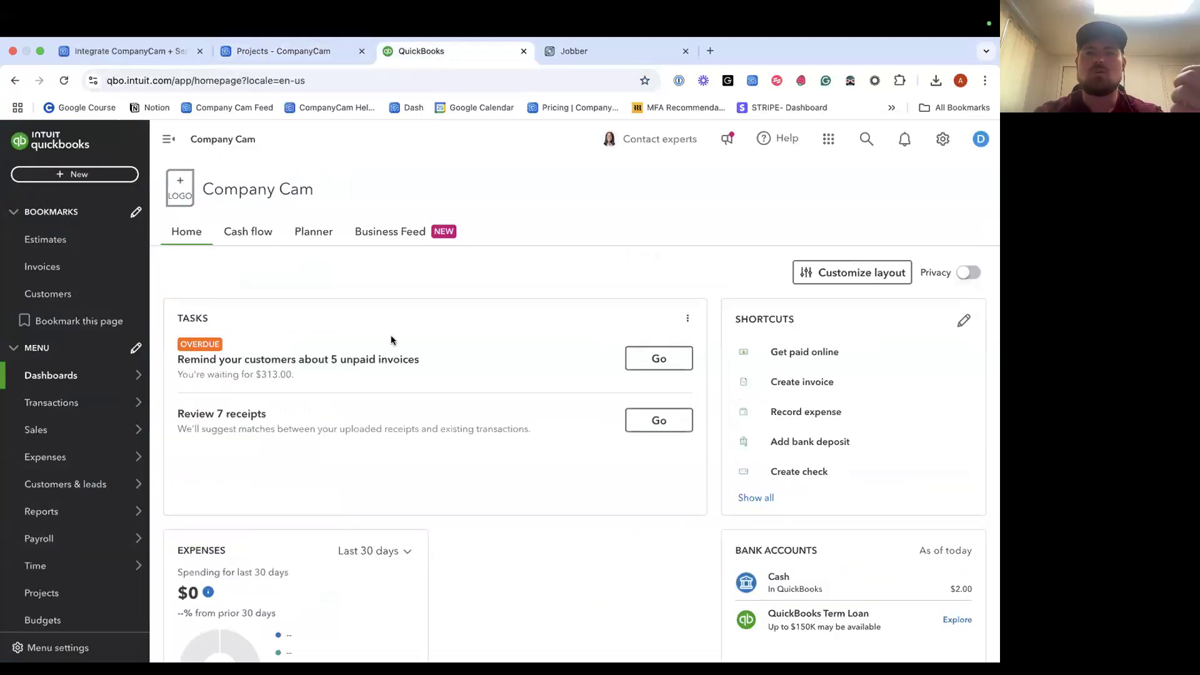
Search the help center for 'quickbooks' and open the Integrate CompanyCam+ QuickBooks Online article.
left_click(158, 53)
scroll(282, 307, "up", 15)
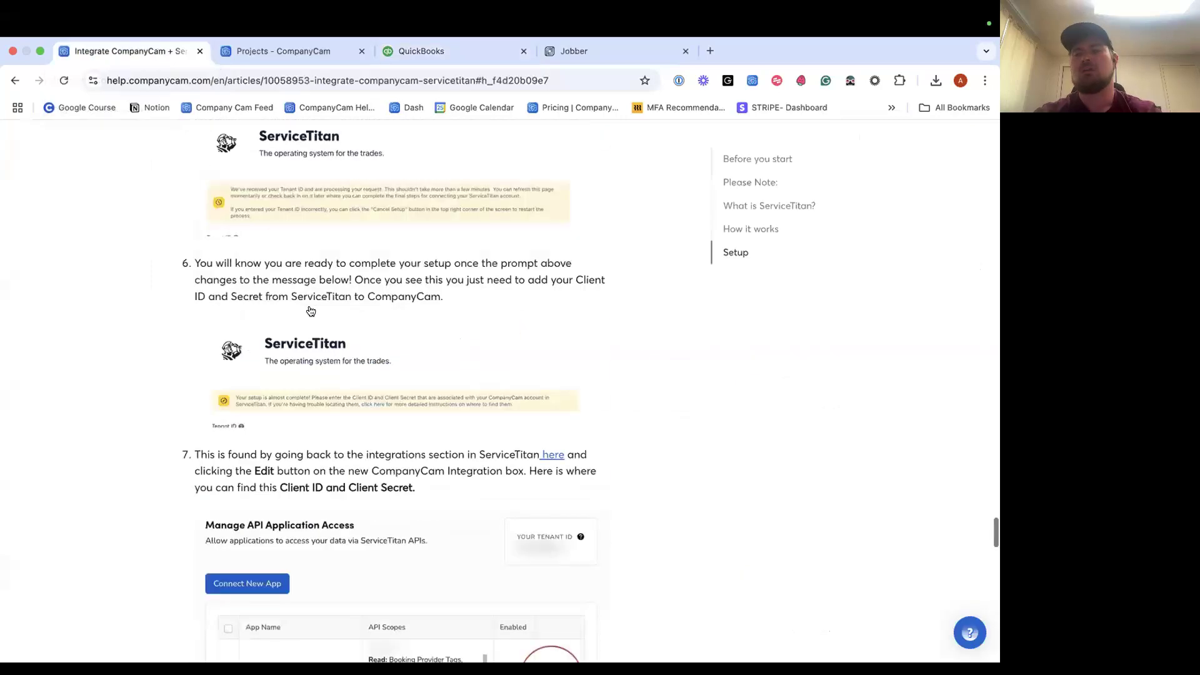
scroll(243, 304, "up", 10)
left_click(250, 215)
type("q")
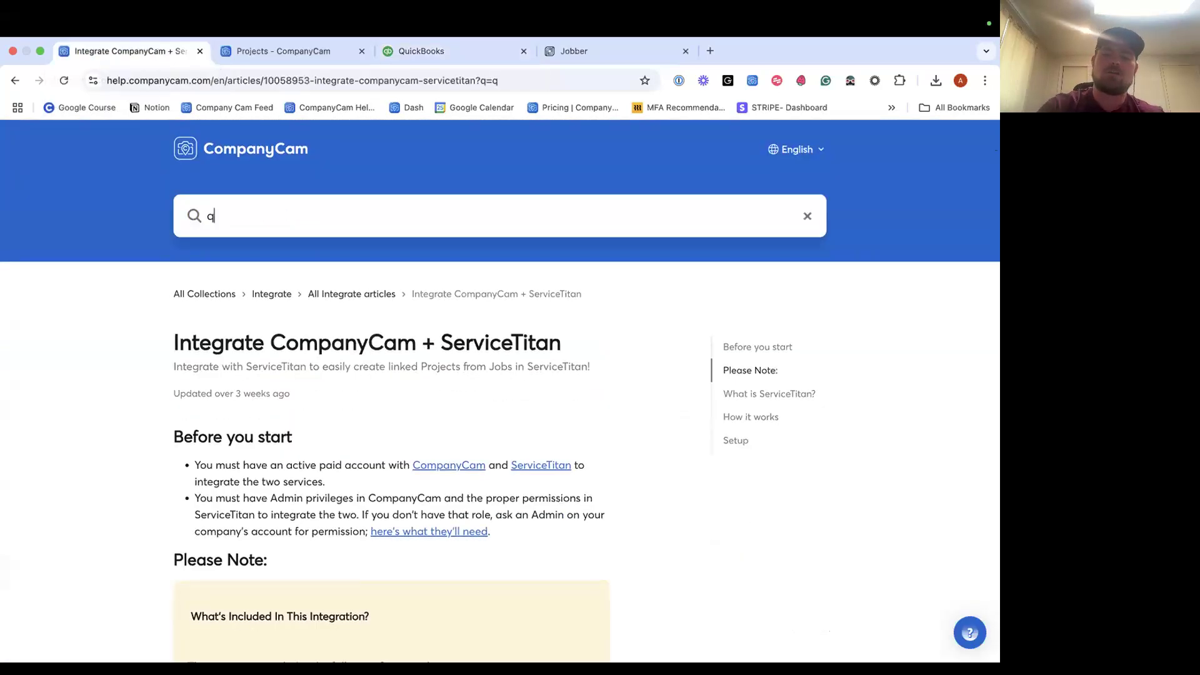
type("uickbooks")
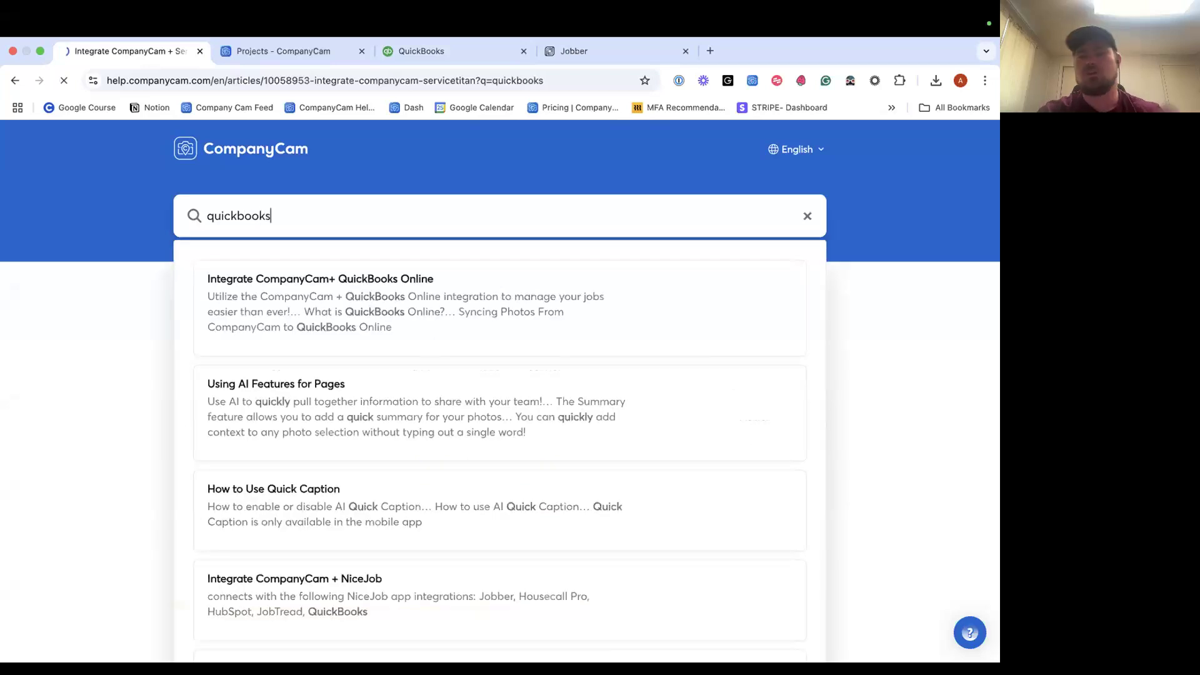
key("Return")
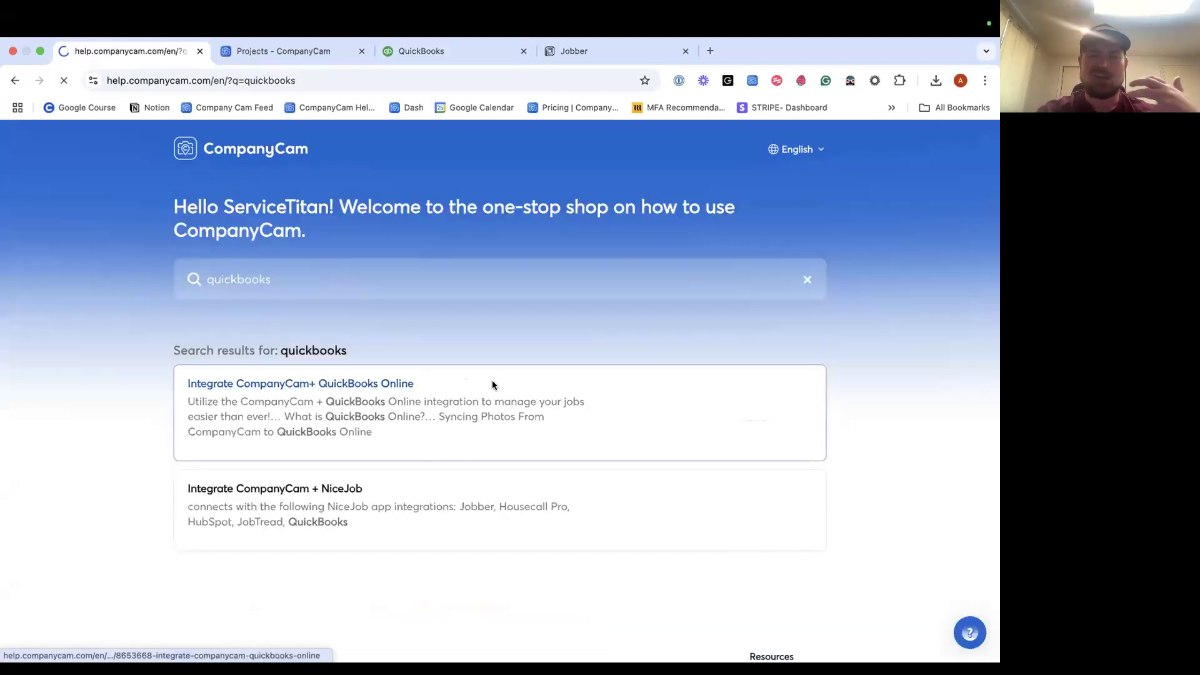
left_click(492, 381)
Scroll through the QuickBooks Online integration article, then return to the Projects list.
scroll(478, 363, "down", 8)
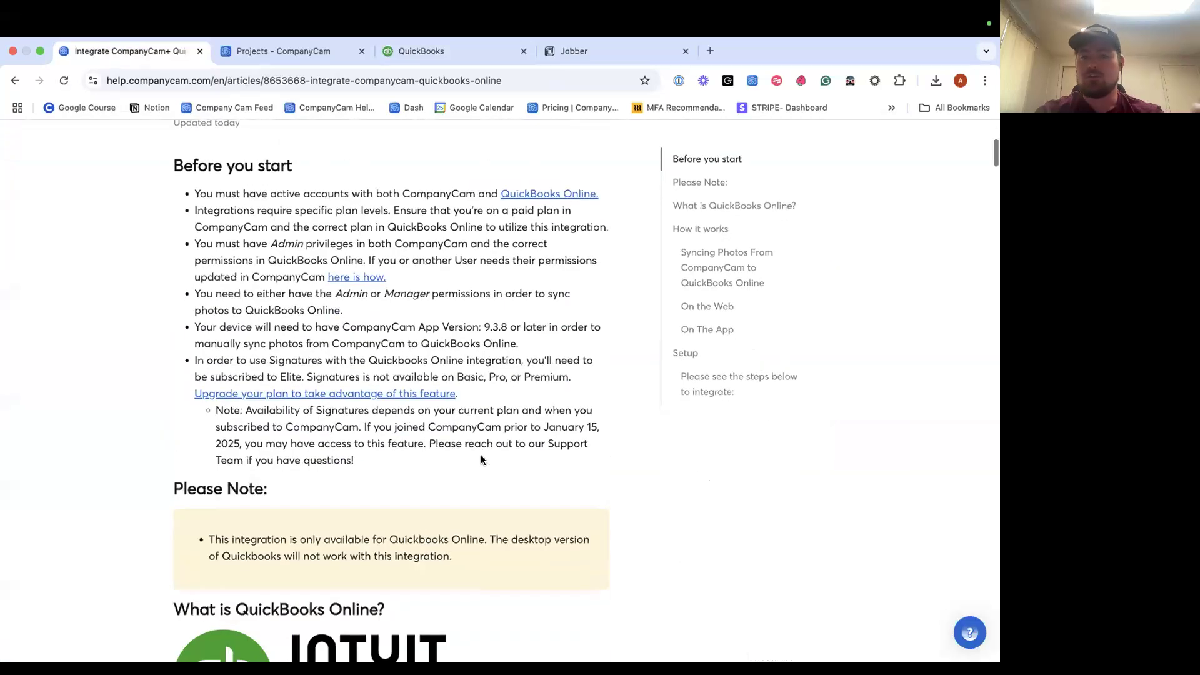
scroll(482, 461, "down", 2)
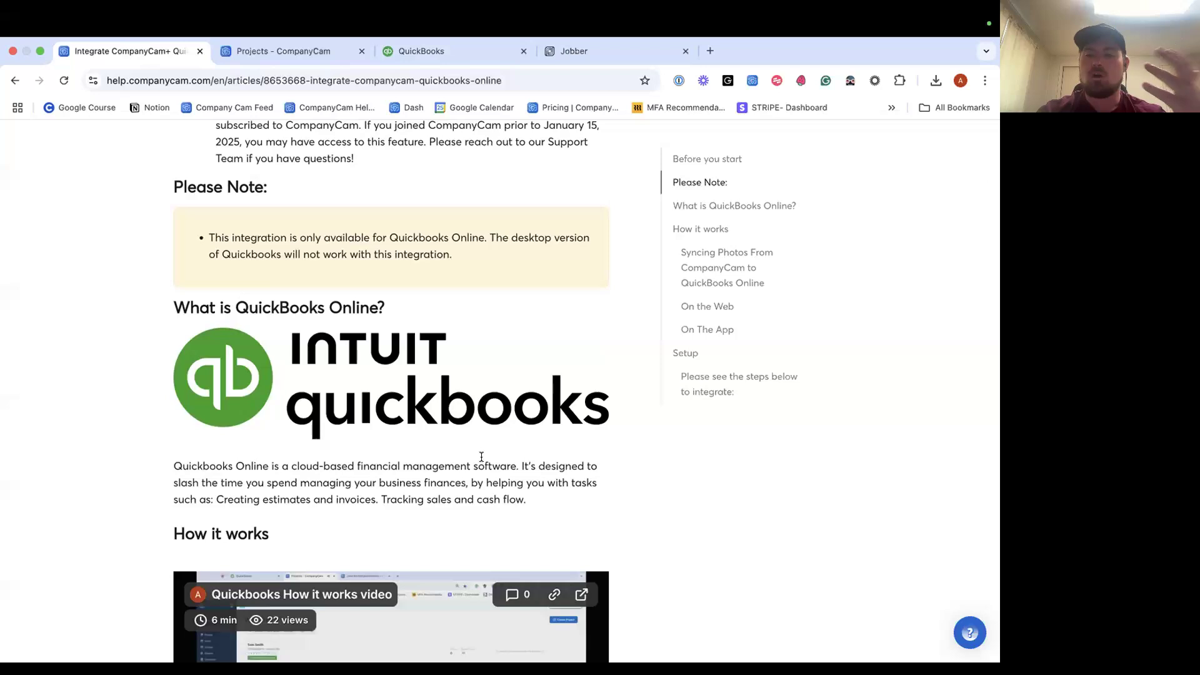
scroll(482, 461, "down", 3)
scroll(481, 460, "down", 3)
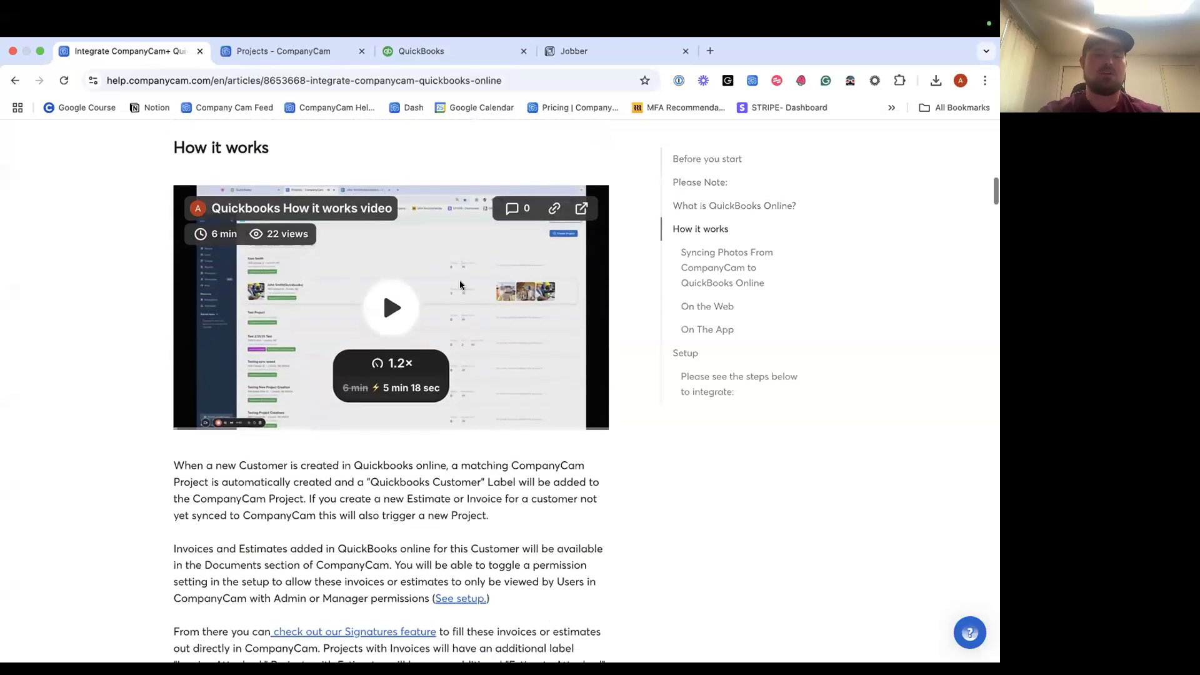
scroll(340, 394, "down", 8)
scroll(340, 393, "up", 4)
scroll(341, 387, "up", 1)
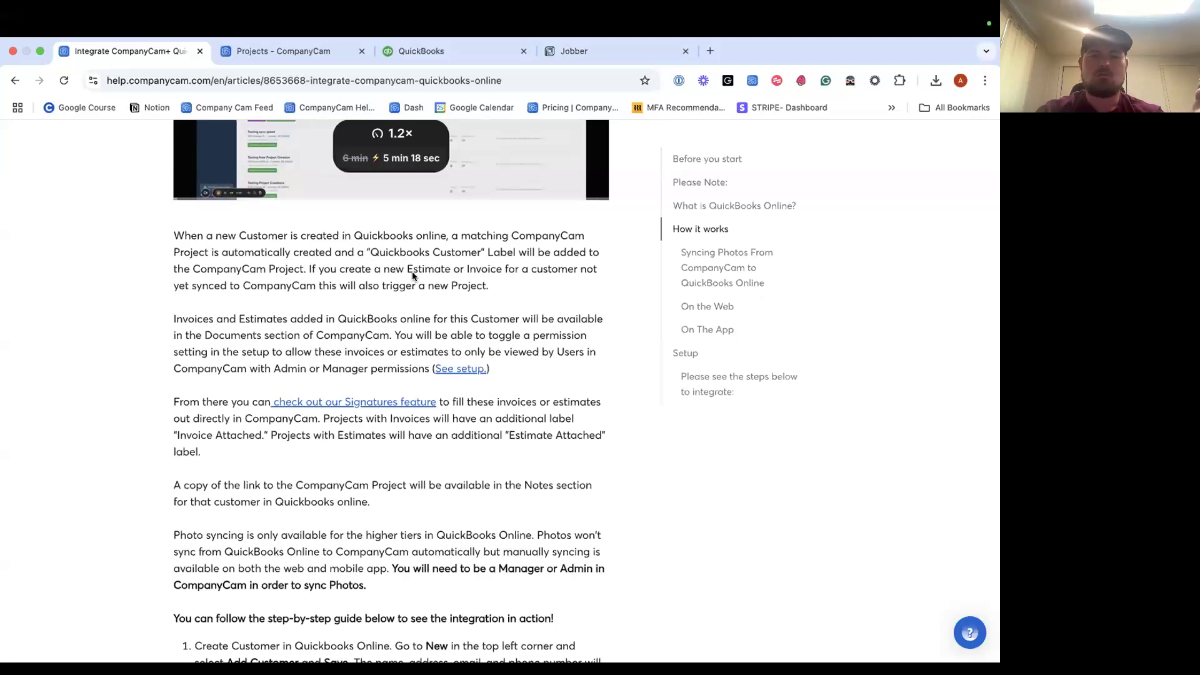
scroll(351, 363, "down", 1)
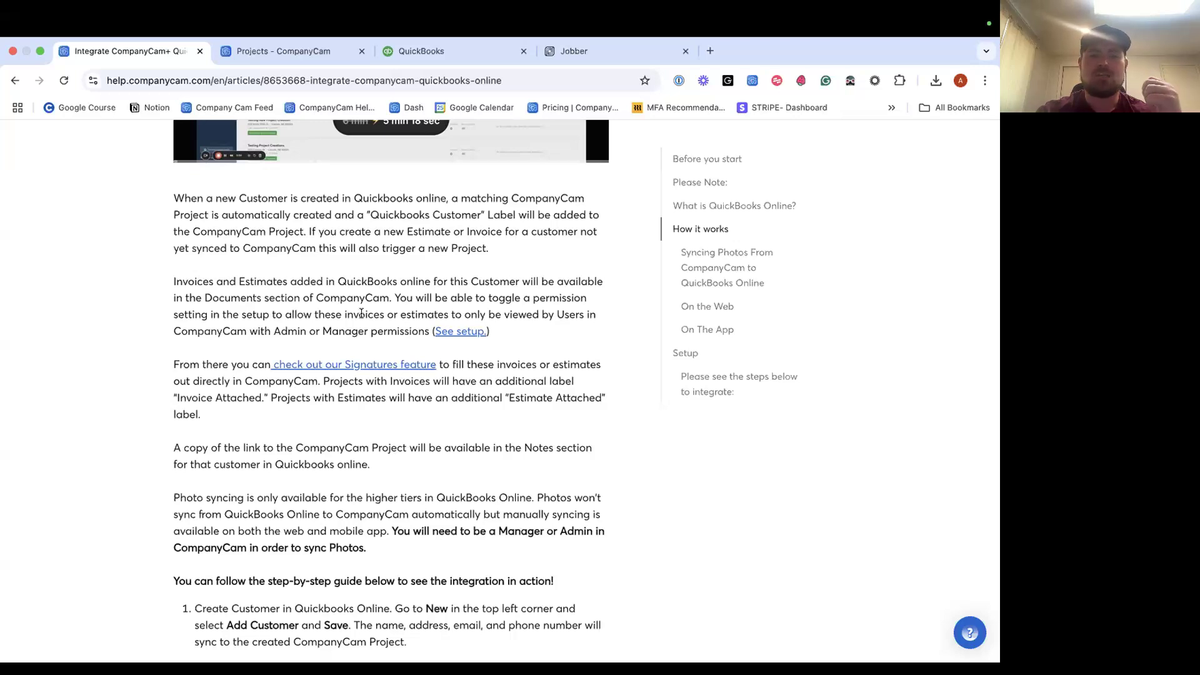
scroll(368, 331, "down", 1)
scroll(447, 396, "down", 1)
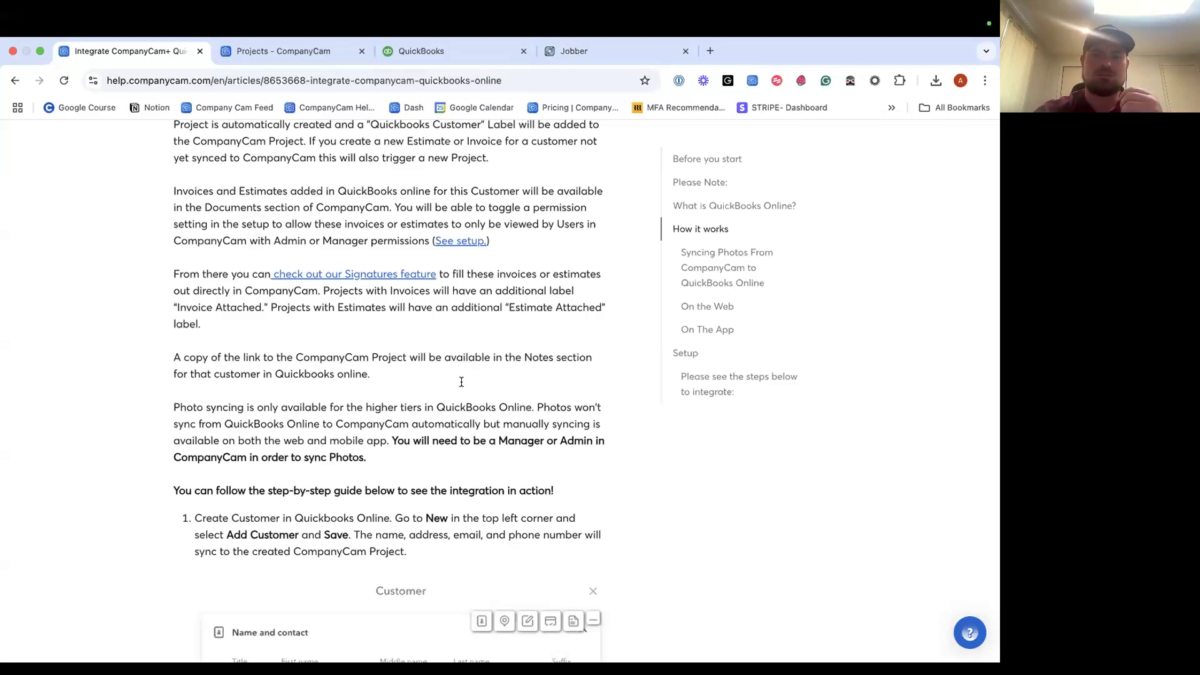
left_click(309, 53)
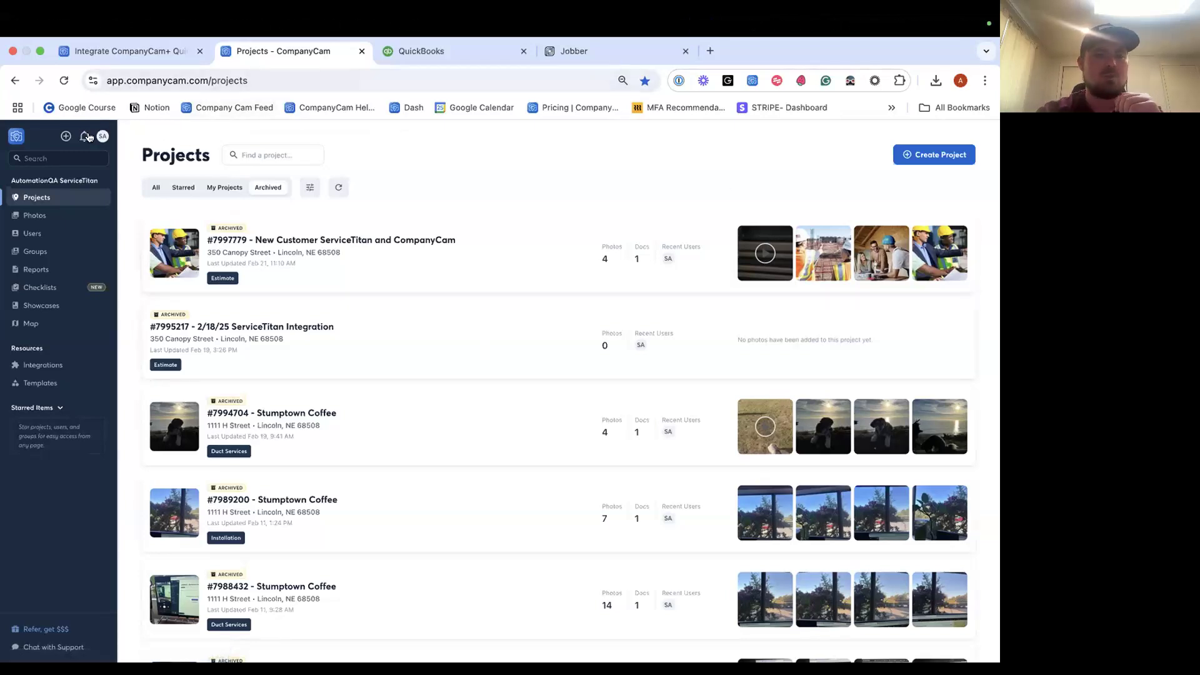
Sign out of CompanyCam and sign back in with the saved QuickBooks Online test account.
left_click(102, 136)
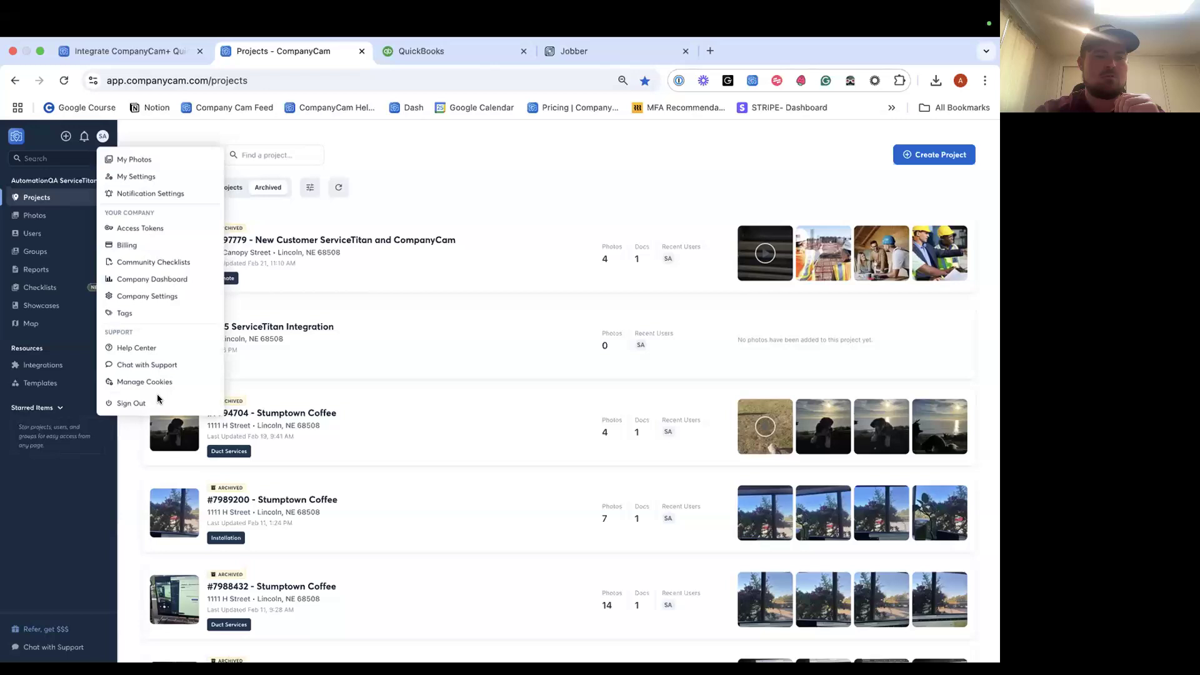
left_click(125, 400)
left_click(371, 307)
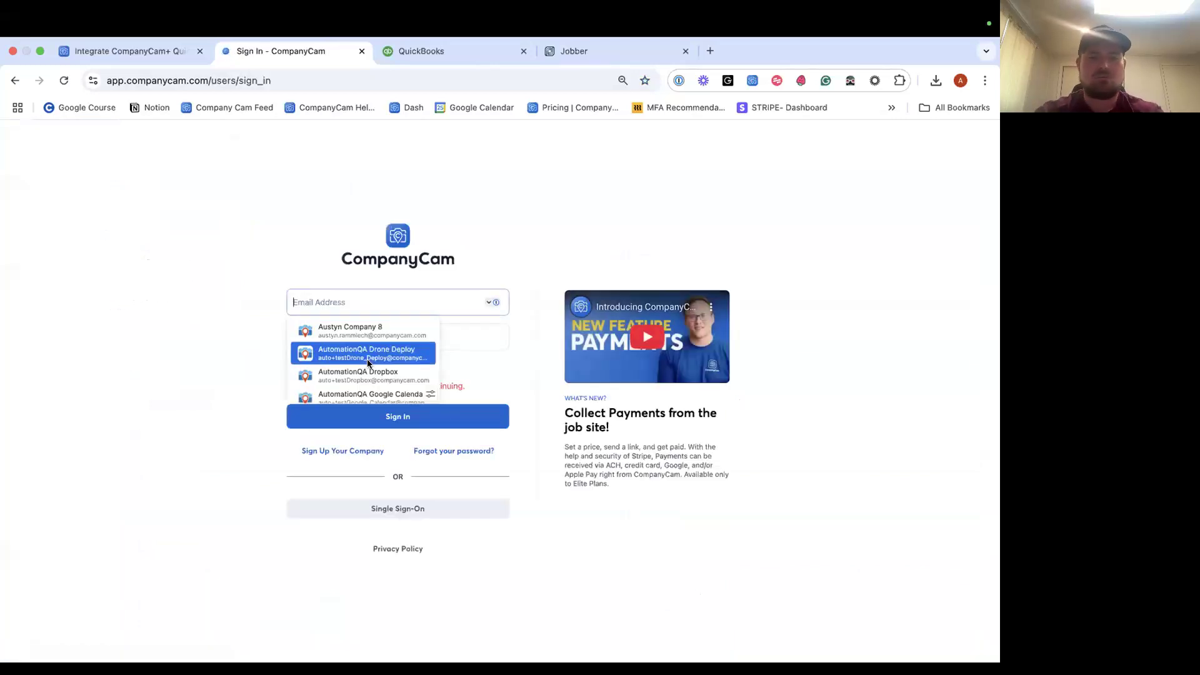
scroll(366, 359, "down", 3)
scroll(366, 391, "down", 3)
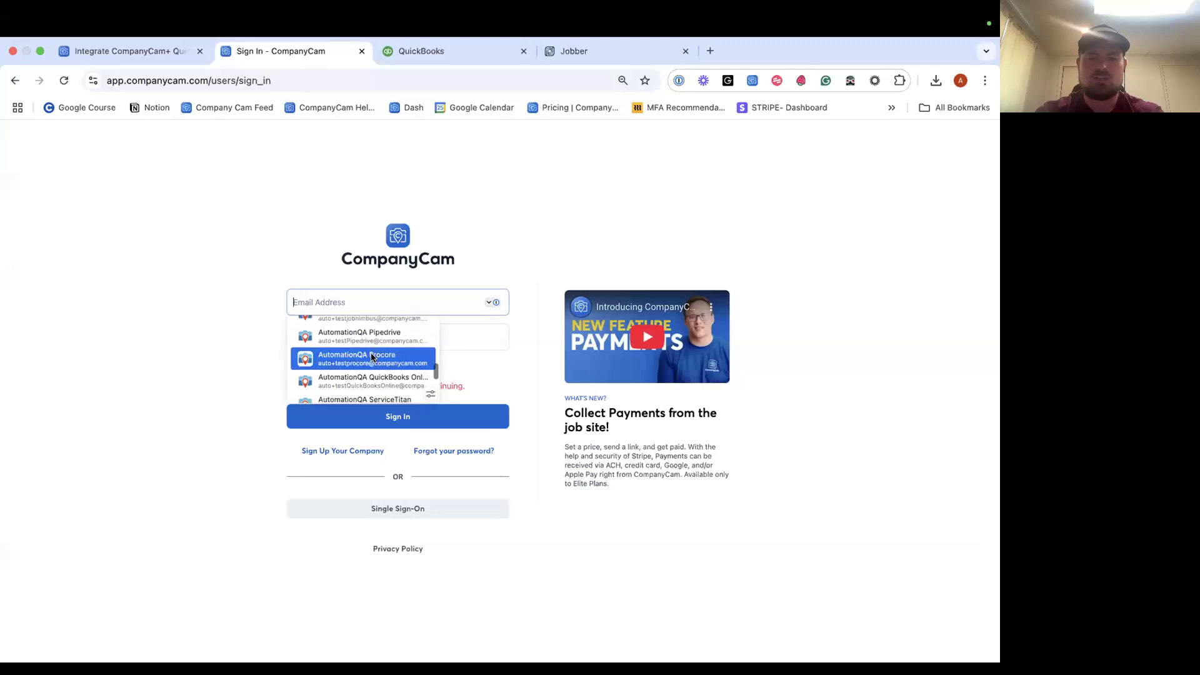
left_click(381, 346)
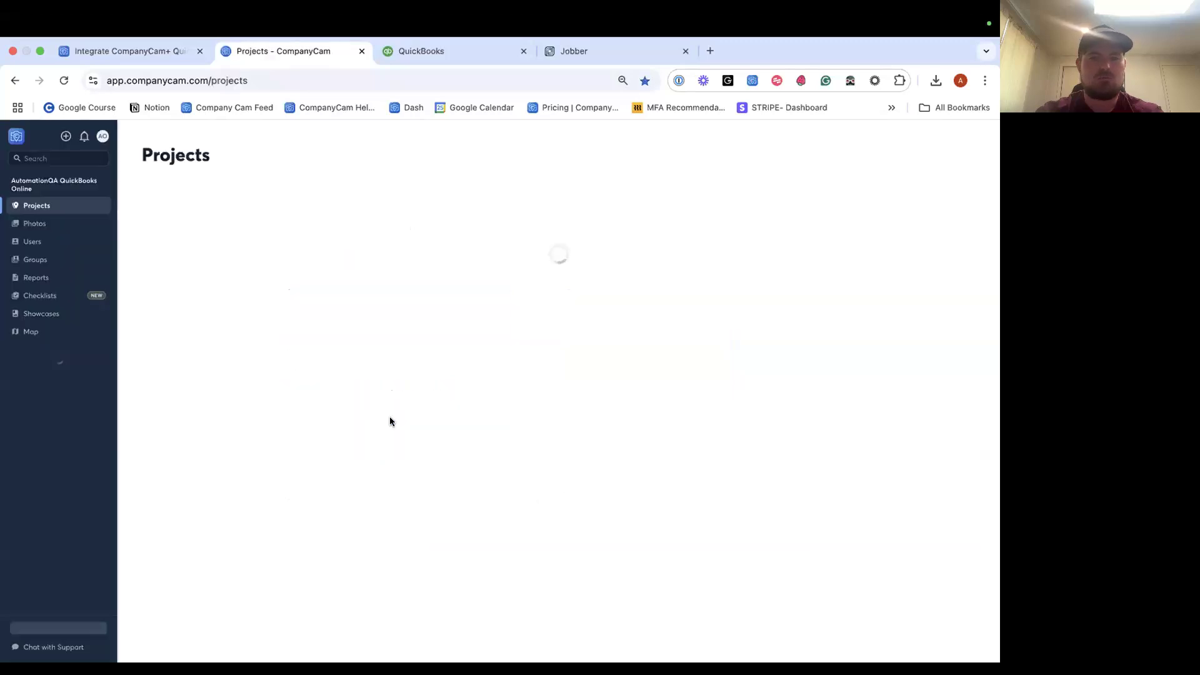
Switch between the QuickBooks home, CompanyCam projects and Jobber browser tabs.
left_click(418, 53)
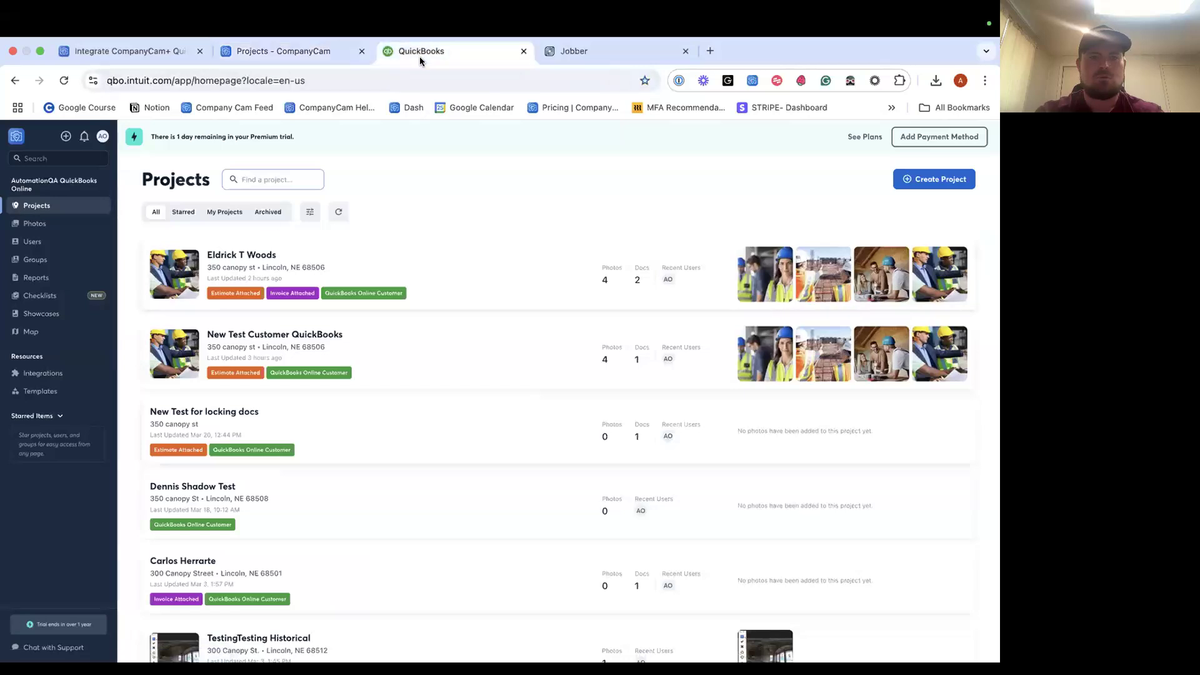
left_click(310, 51)
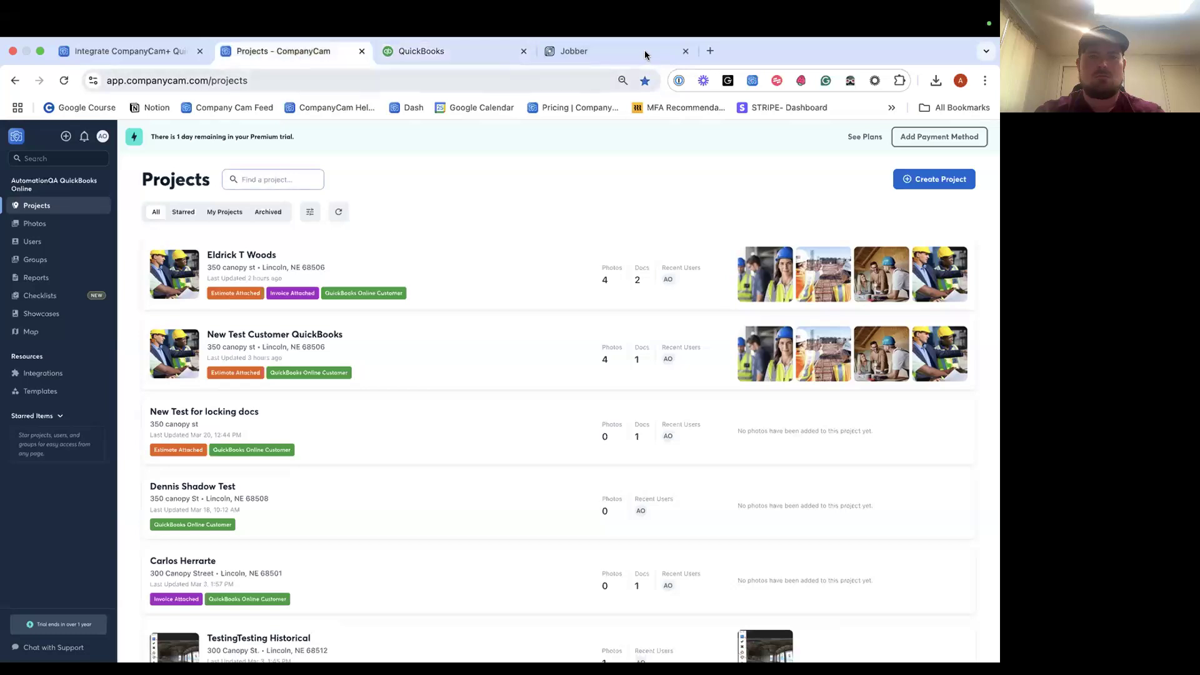
left_click(648, 55)
Search the web for 'quickbooks' in a new browser tab.
left_click(710, 52)
type("quickbooks")
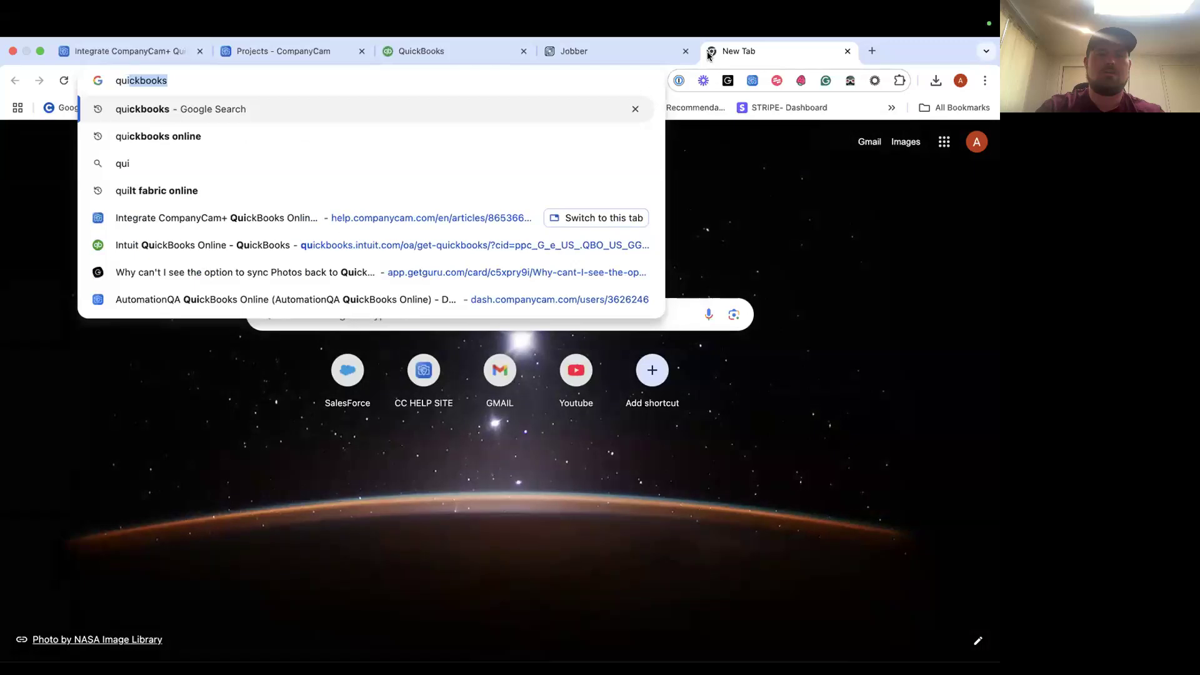
key("Return")
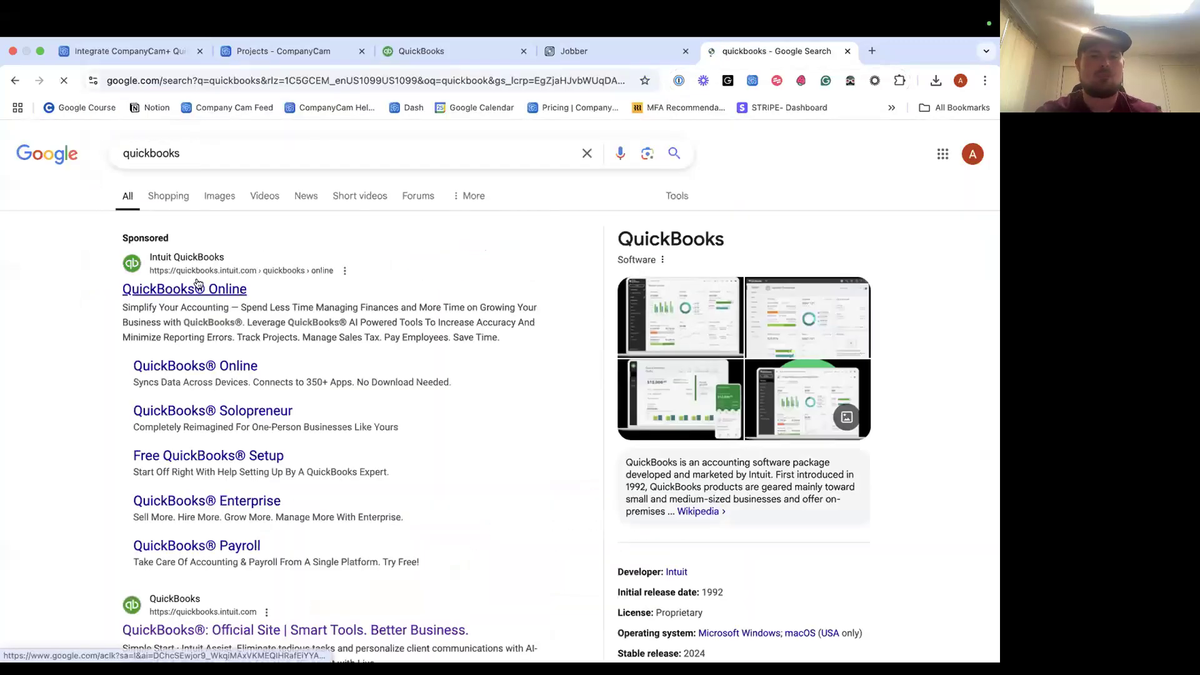
Open QuickBooks Online, choose the Company Cam company and bring up the + New menu.
left_click(232, 290)
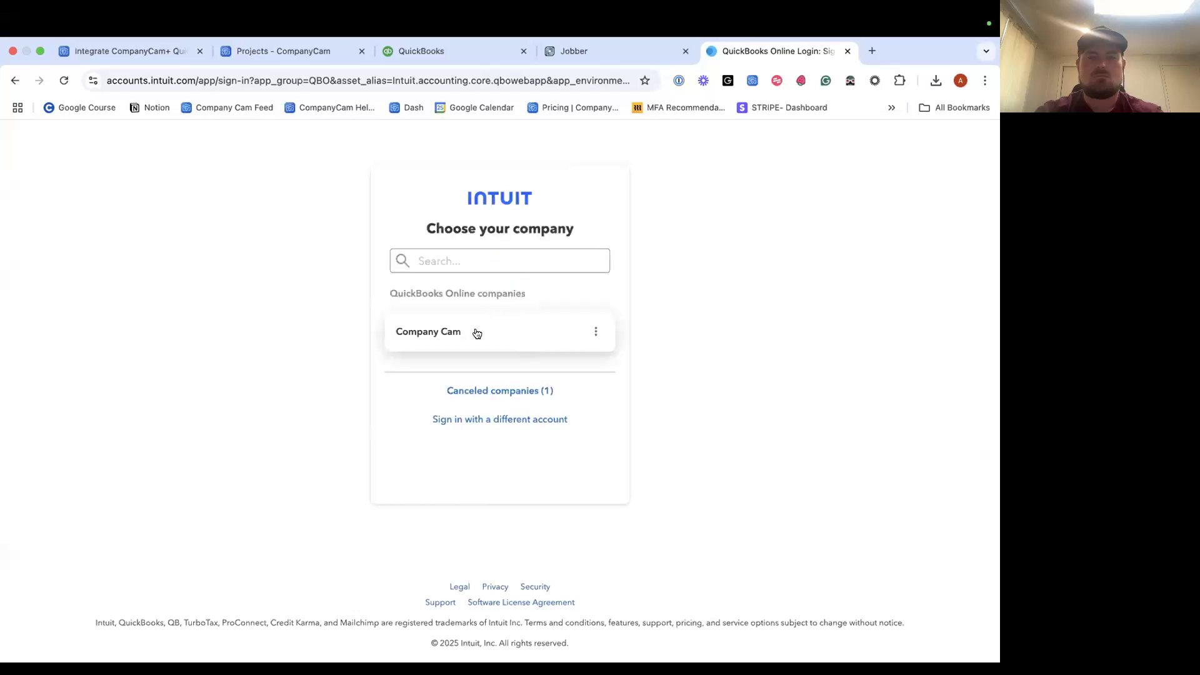
left_click(477, 332)
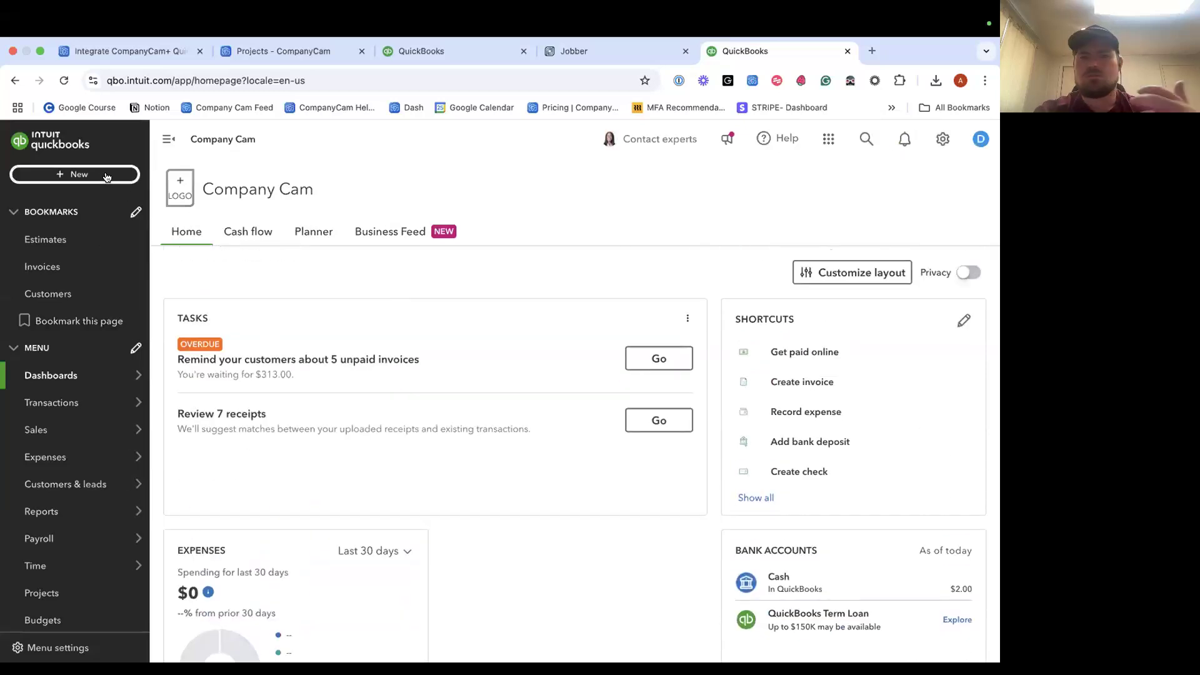
left_click(106, 176)
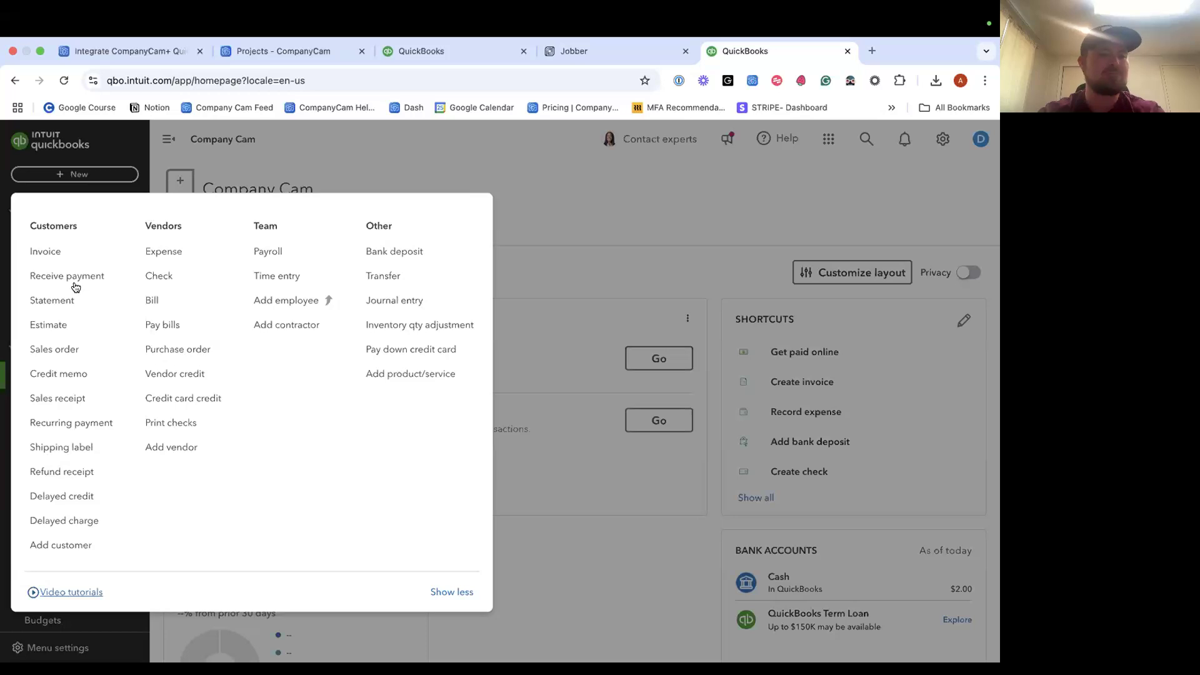
Start a new customer, enter the customer's display name and dismiss the Business Network popup.
left_click(55, 545)
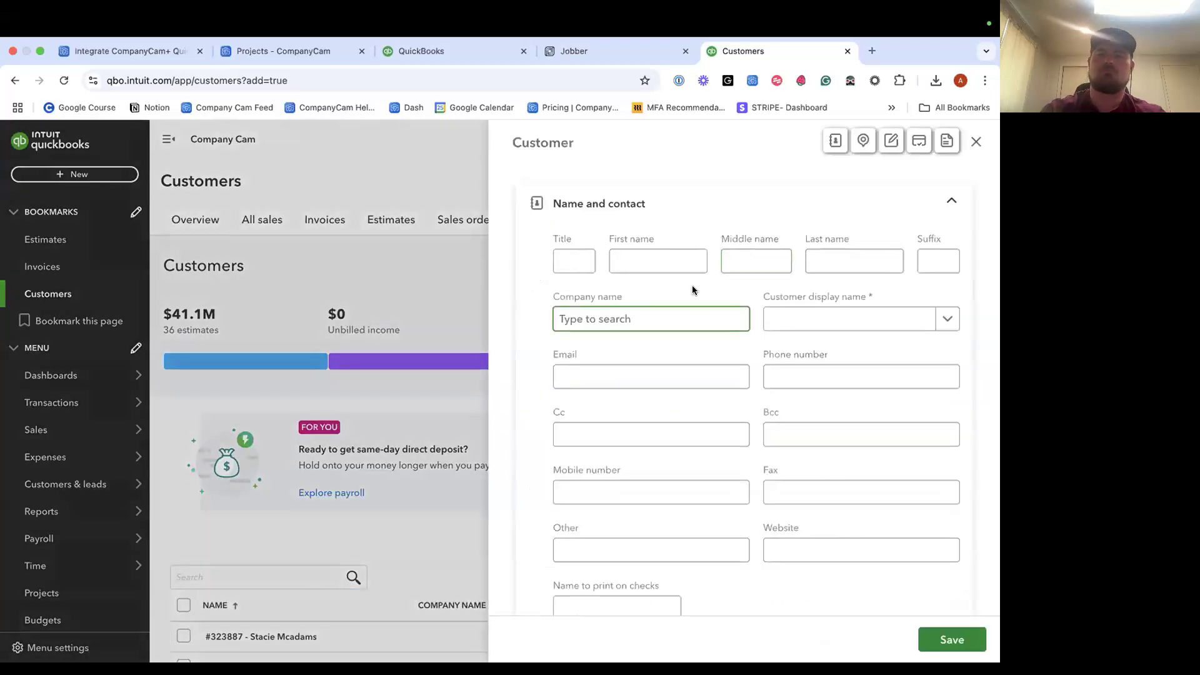
left_click(781, 318)
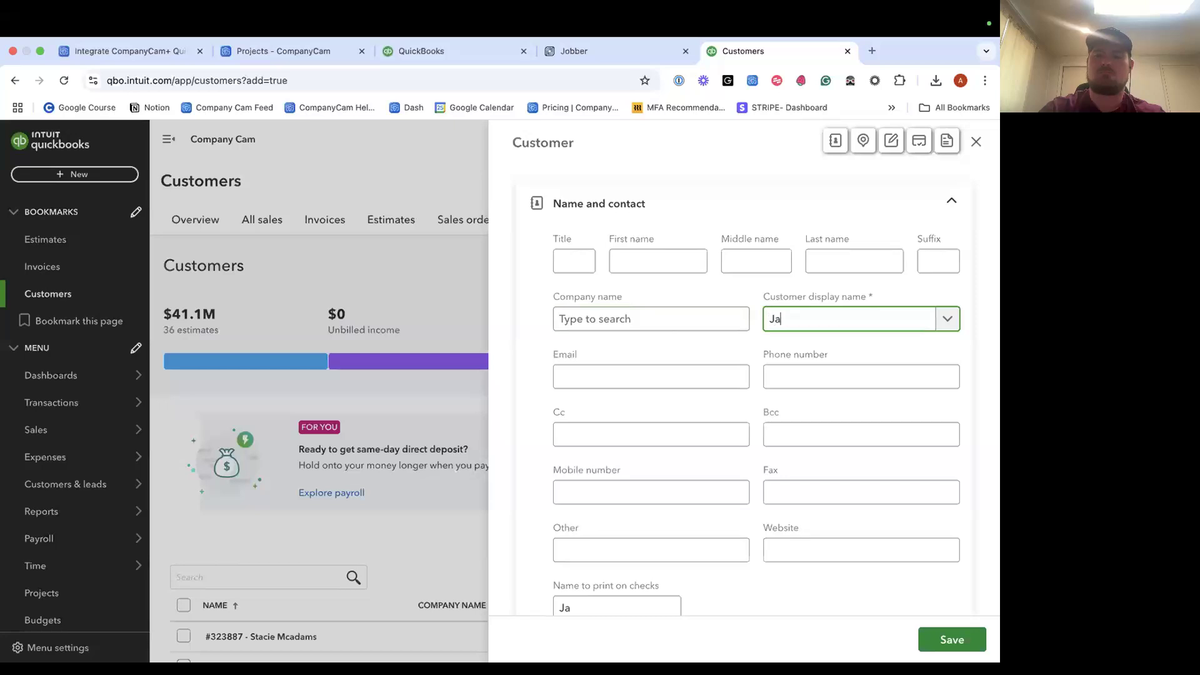
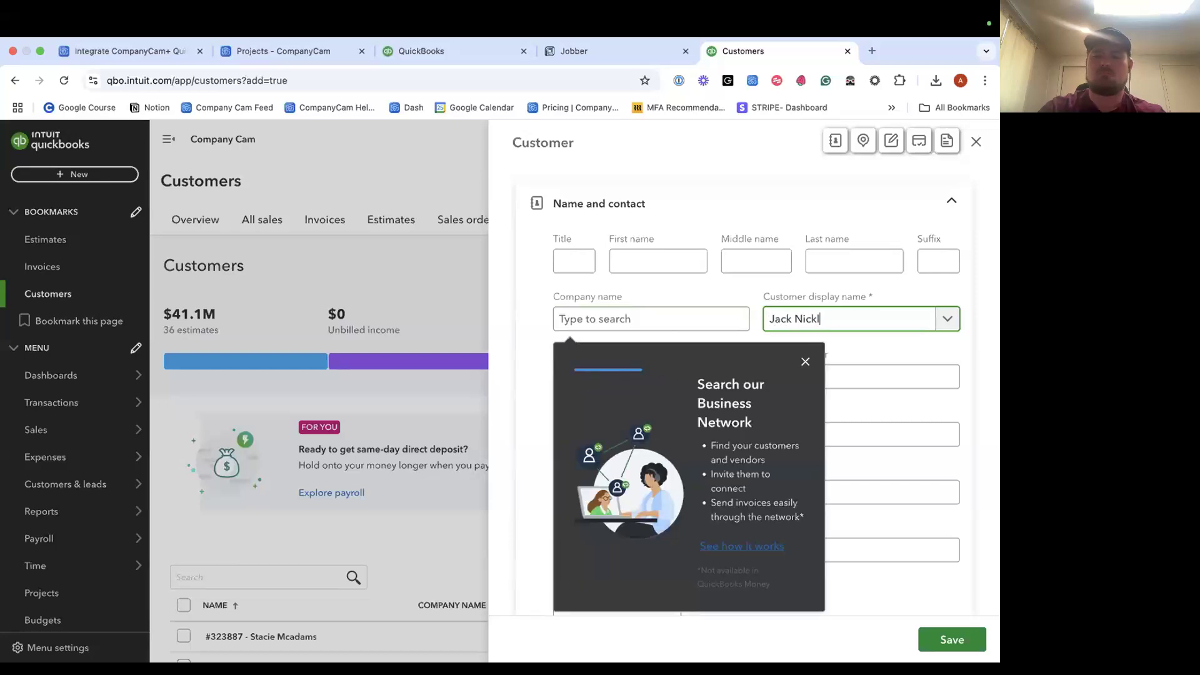
left_click(805, 360)
scroll(720, 335, "down", 3)
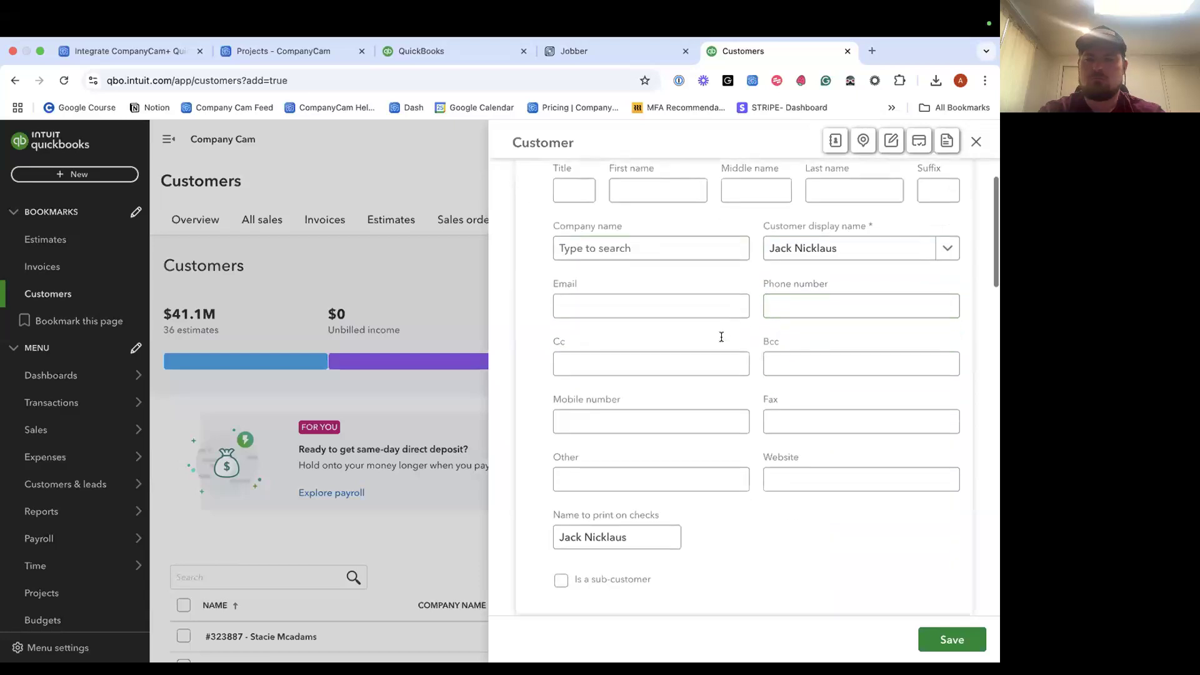
Fill in the customer's phone number and billing street address, city and state.
left_click(816, 251)
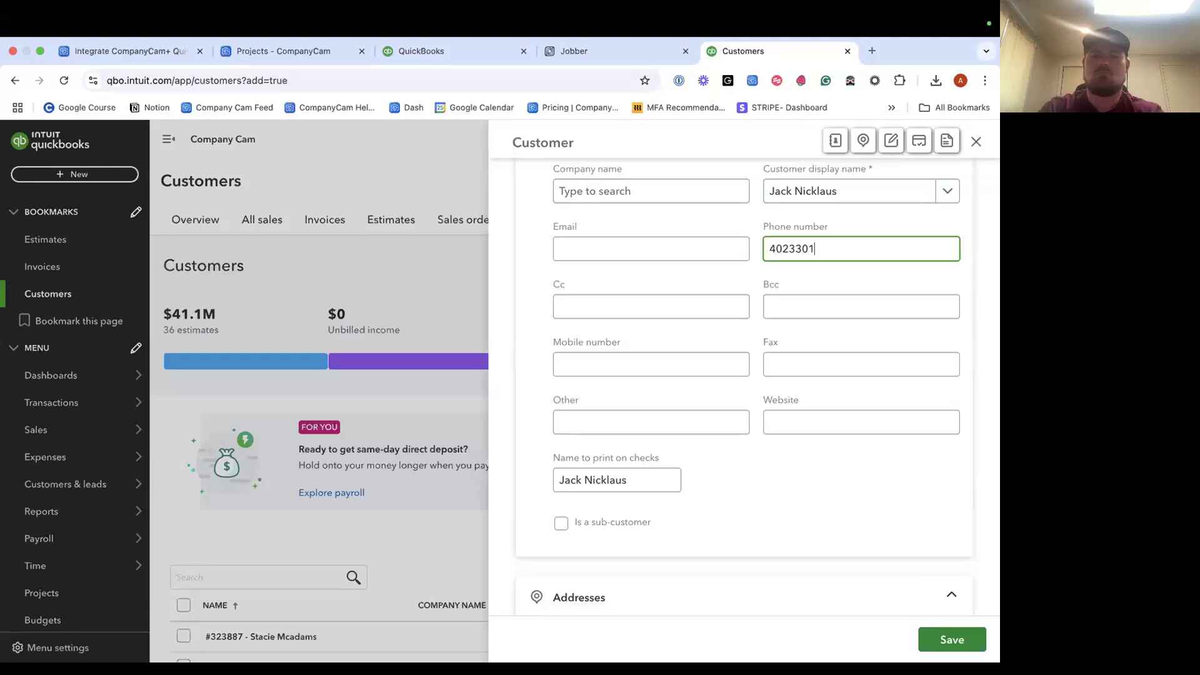
scroll(765, 405, "down", 5)
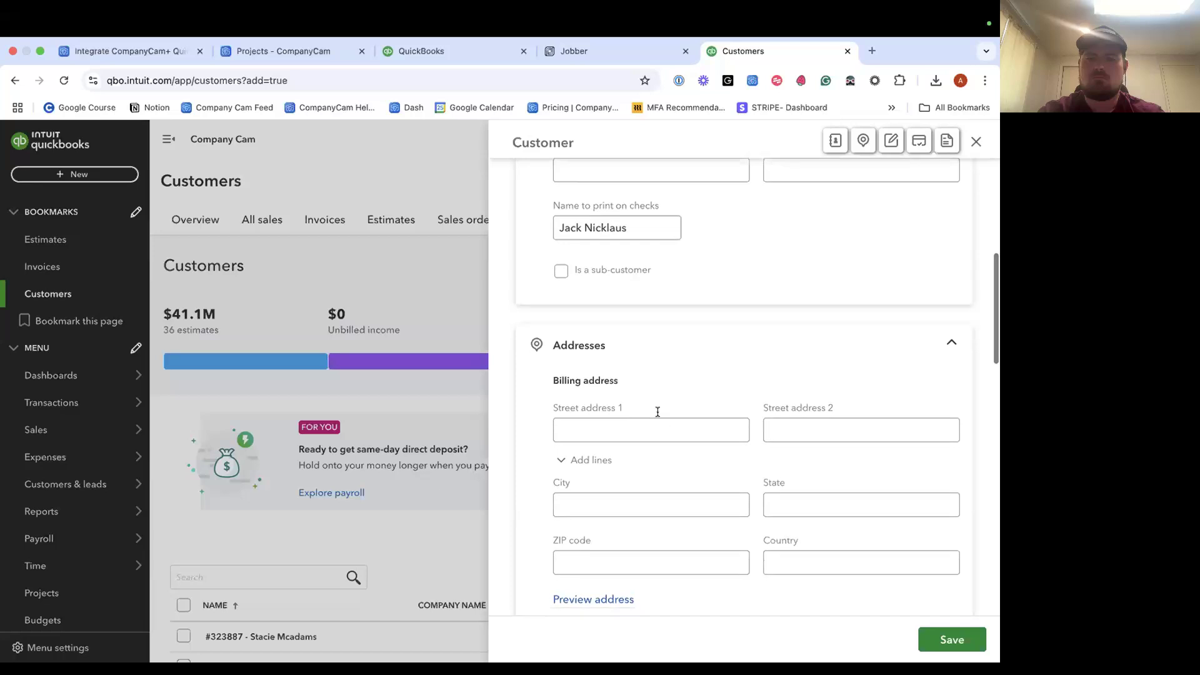
left_click(653, 410)
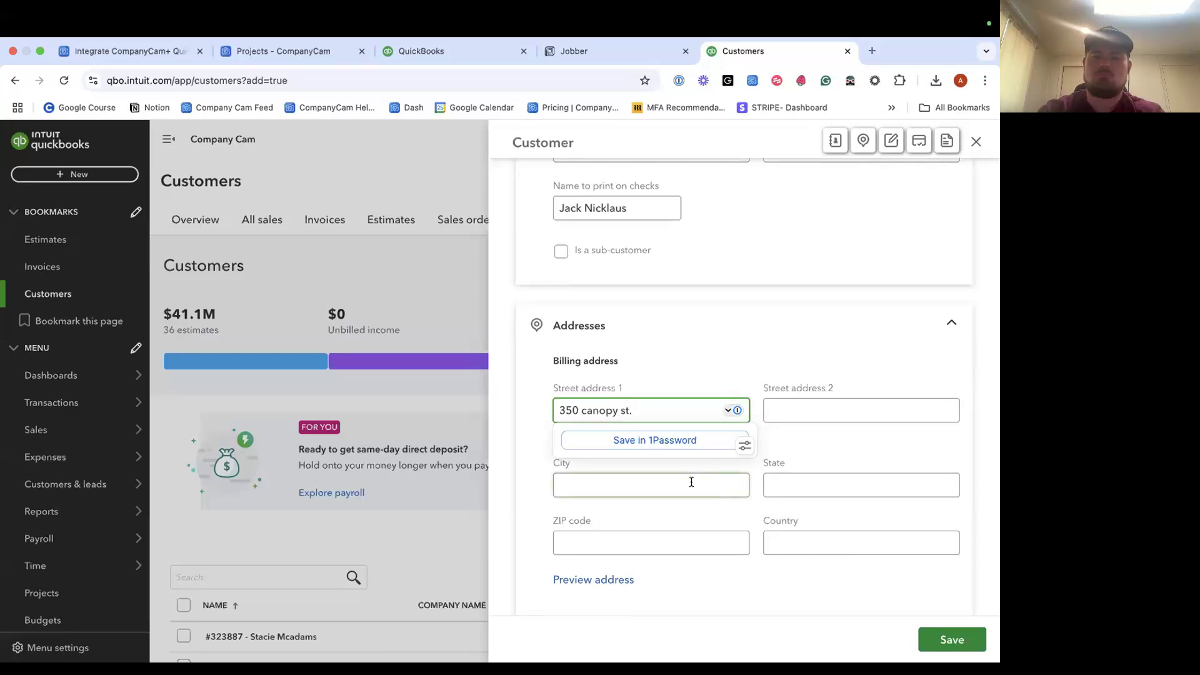
left_click(700, 477)
type("Lincoln")
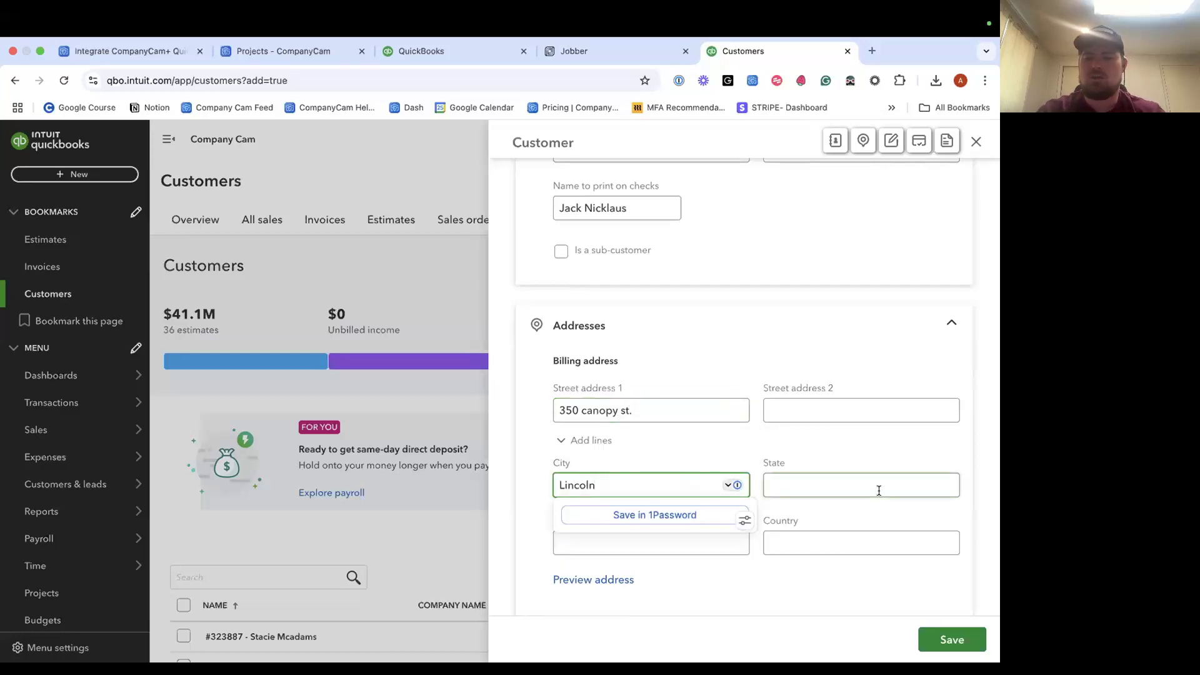
left_click(891, 486)
type("NE")
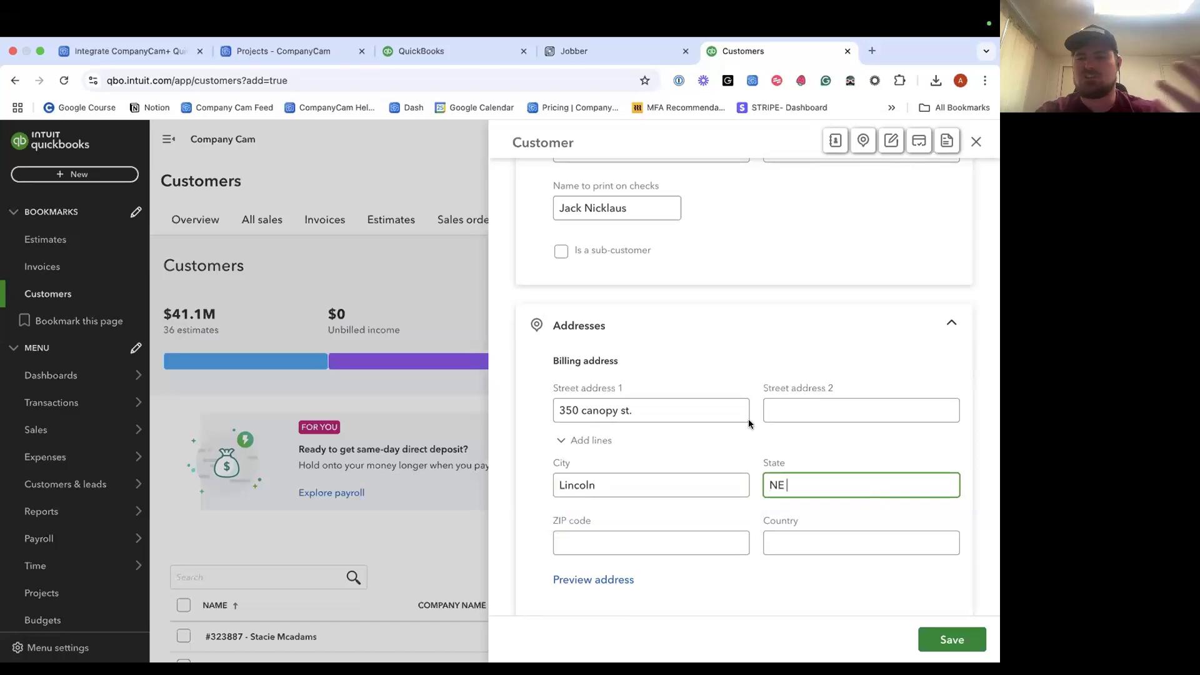
Scroll to the bottom of the customer form and save the new customer.
scroll(749, 422, "up", 6)
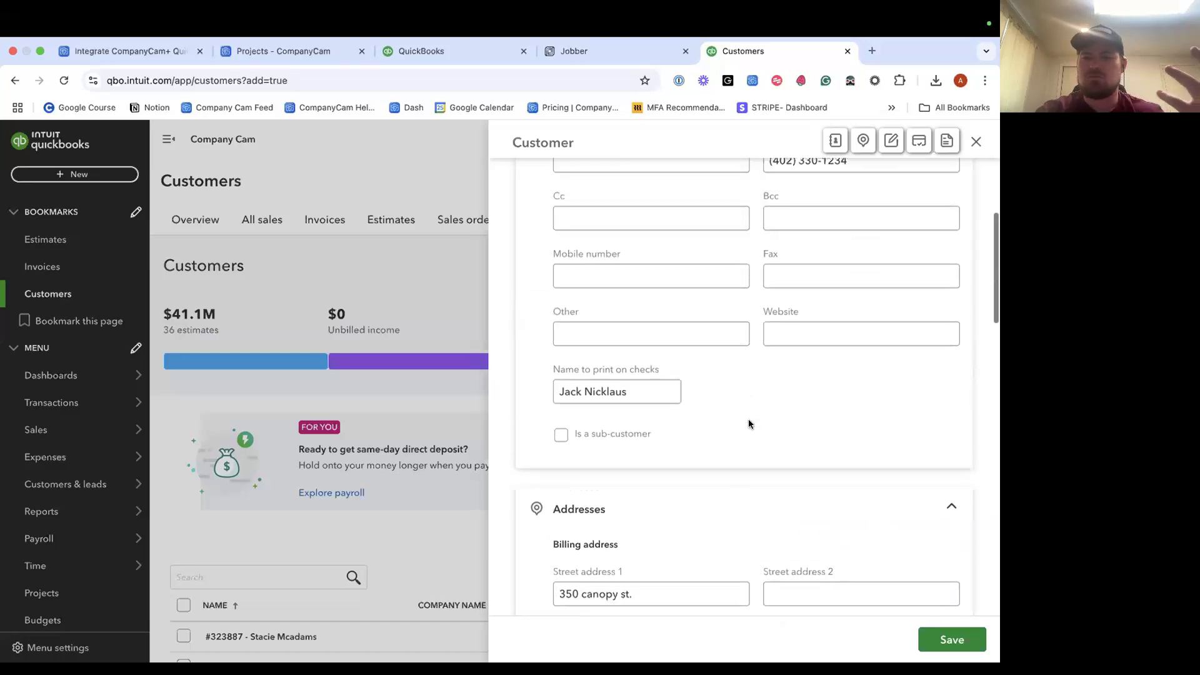
scroll(762, 375, "down", 1)
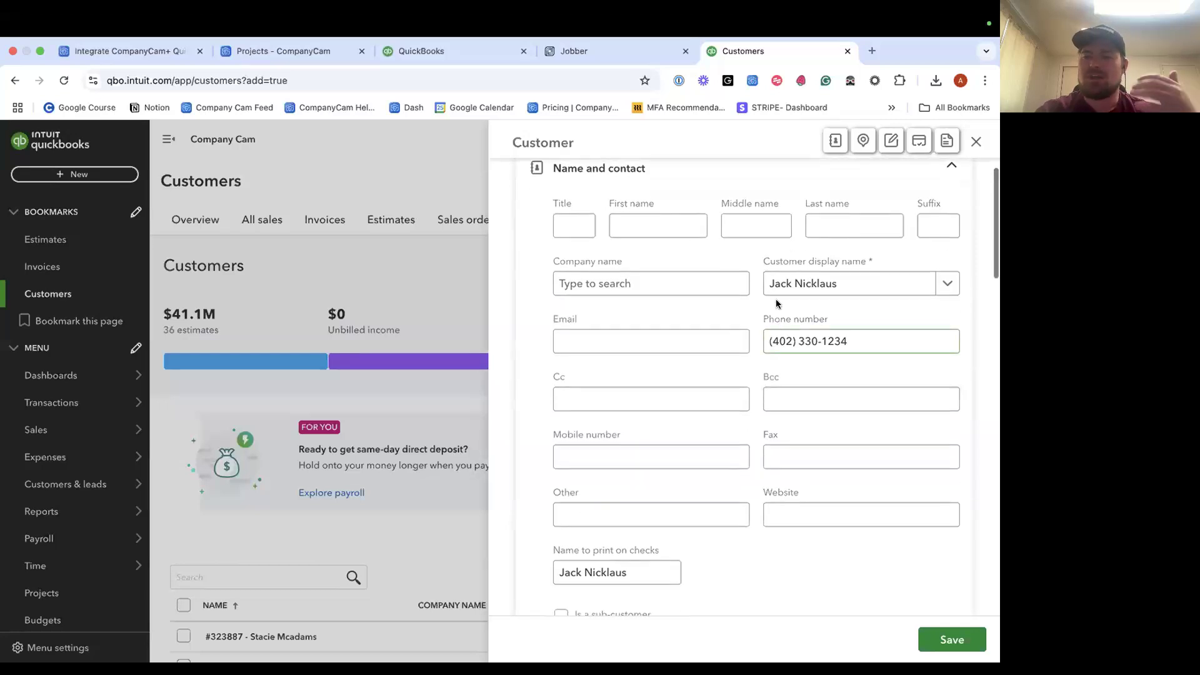
scroll(687, 388, "down", 7)
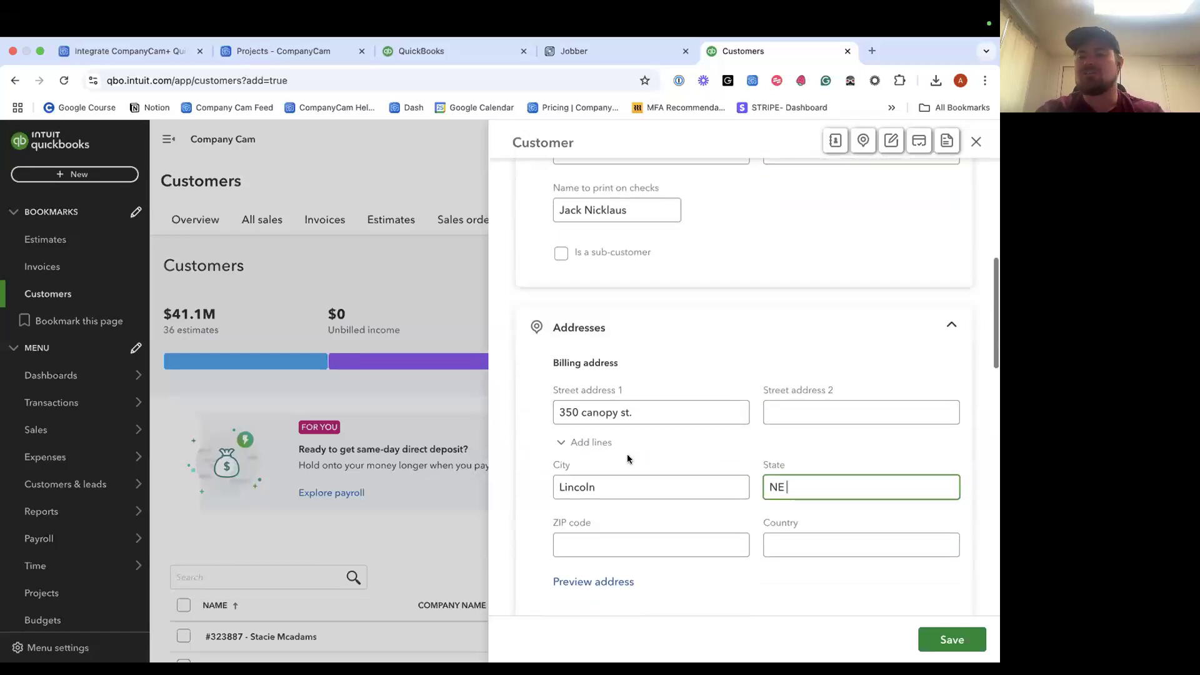
scroll(627, 455, "down", 8)
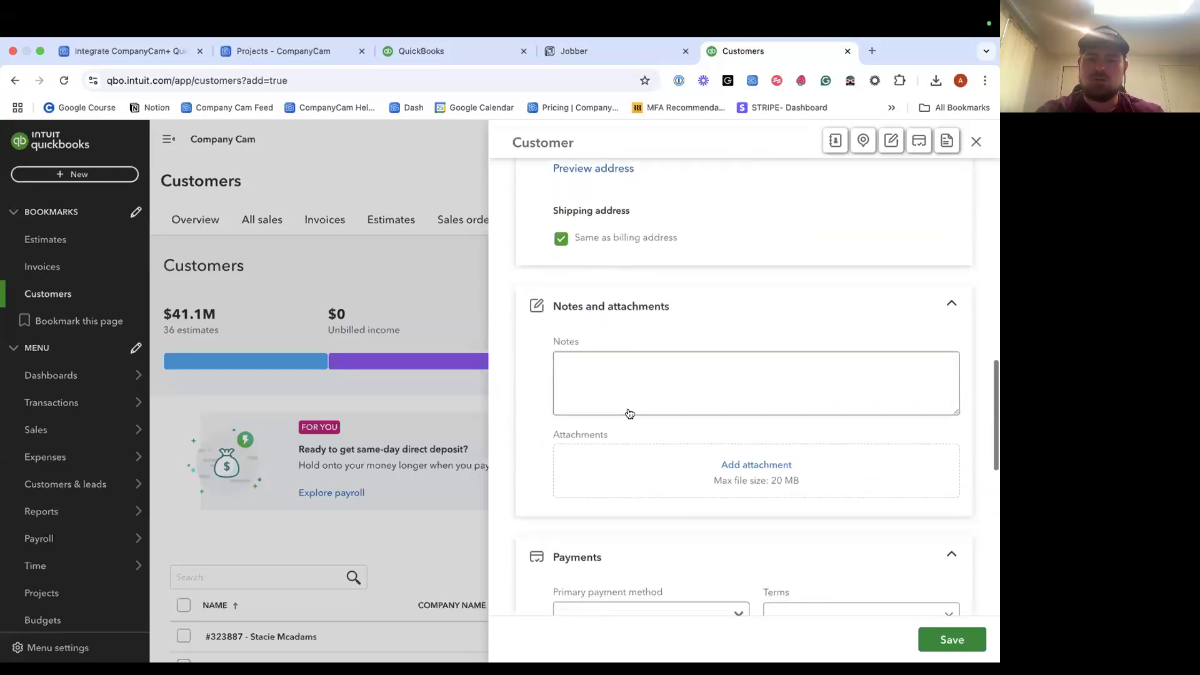
scroll(651, 428, "down", 8)
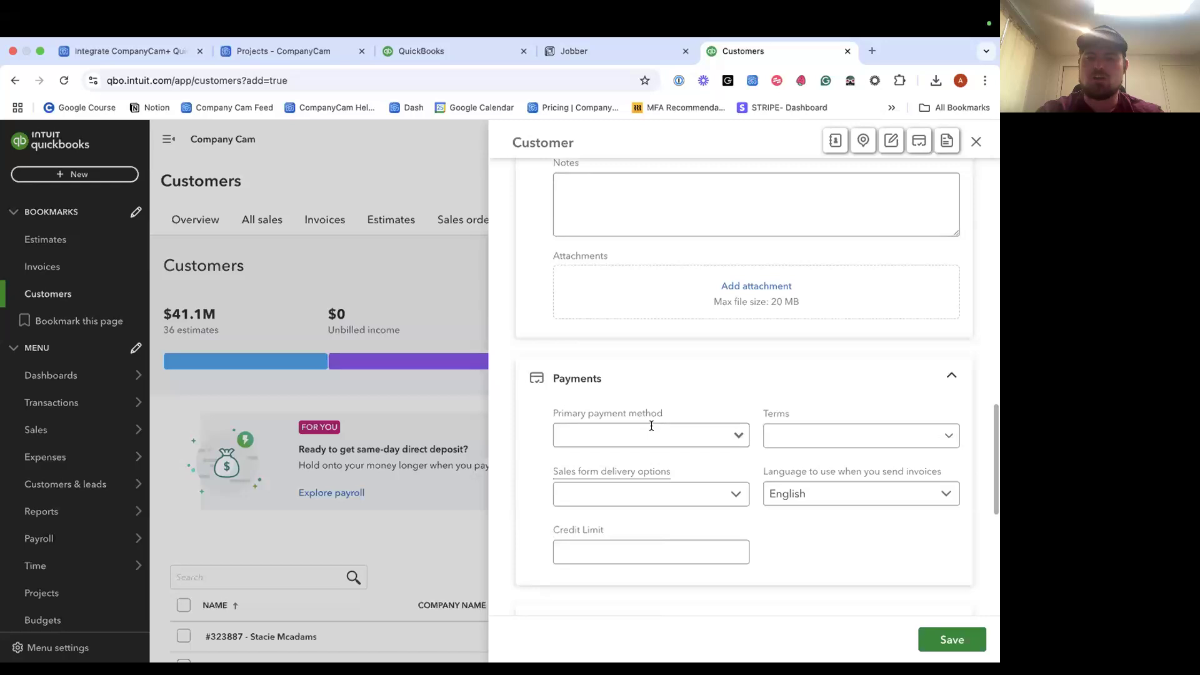
scroll(652, 425, "down", 6)
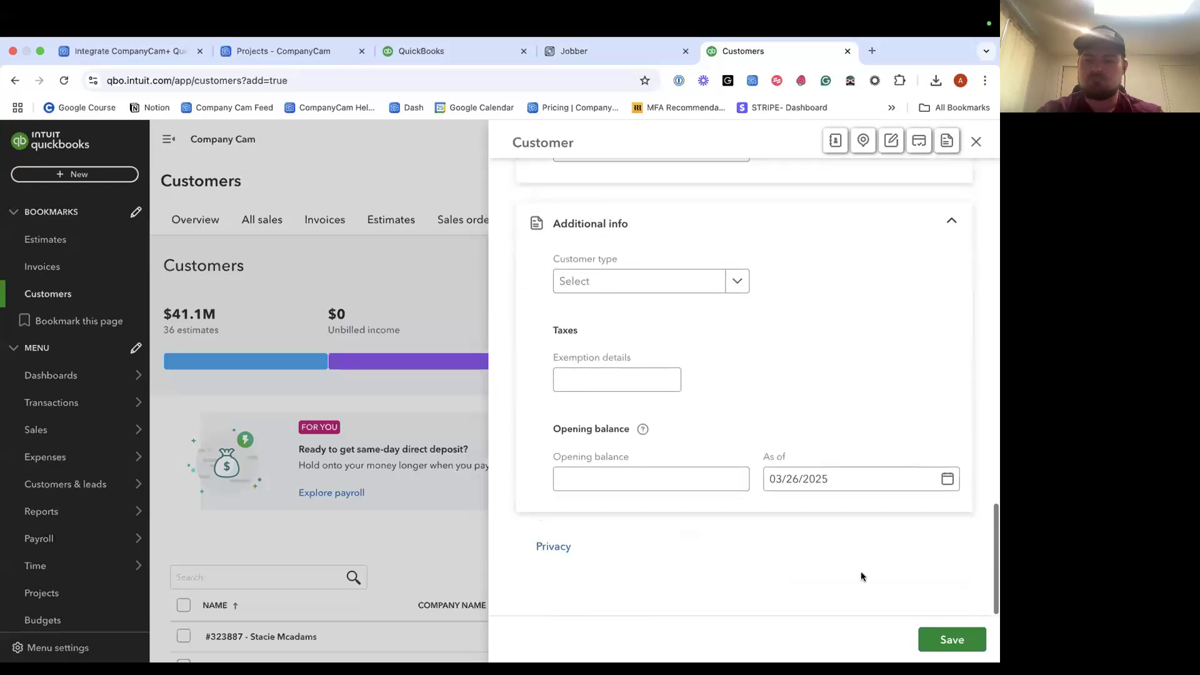
left_click(936, 645)
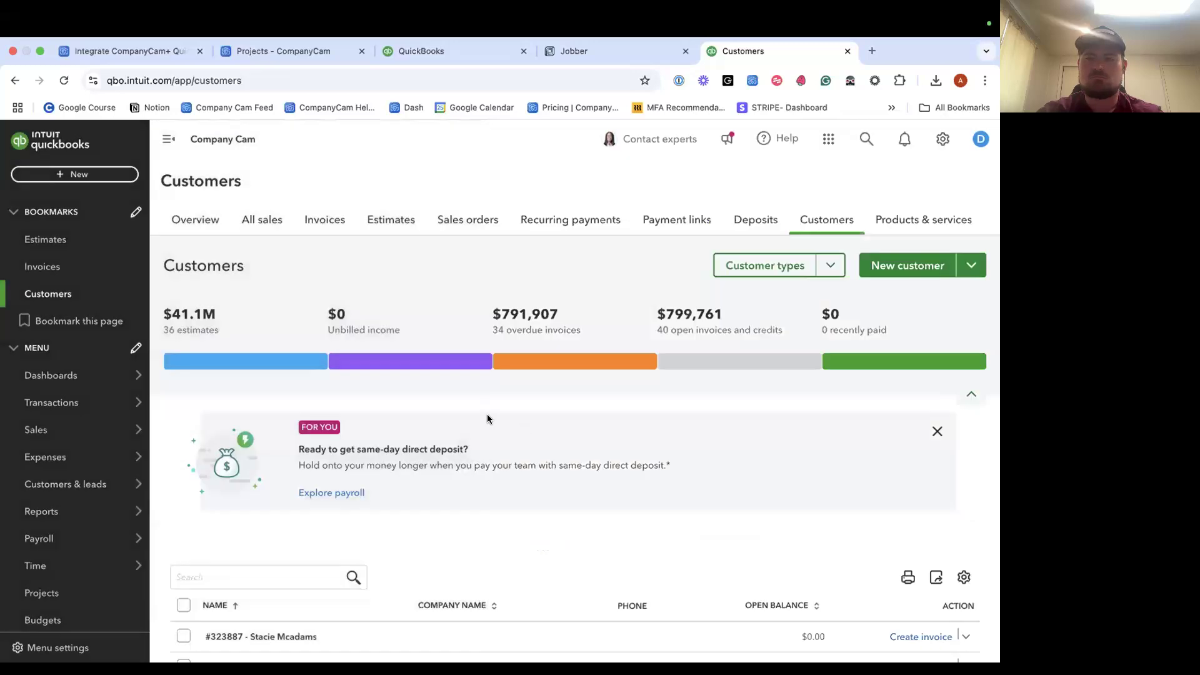
Review the saved customer's details, then reload the CompanyCam projects list to show the synced project.
scroll(498, 340, "down", 1)
scroll(498, 340, "up", 1)
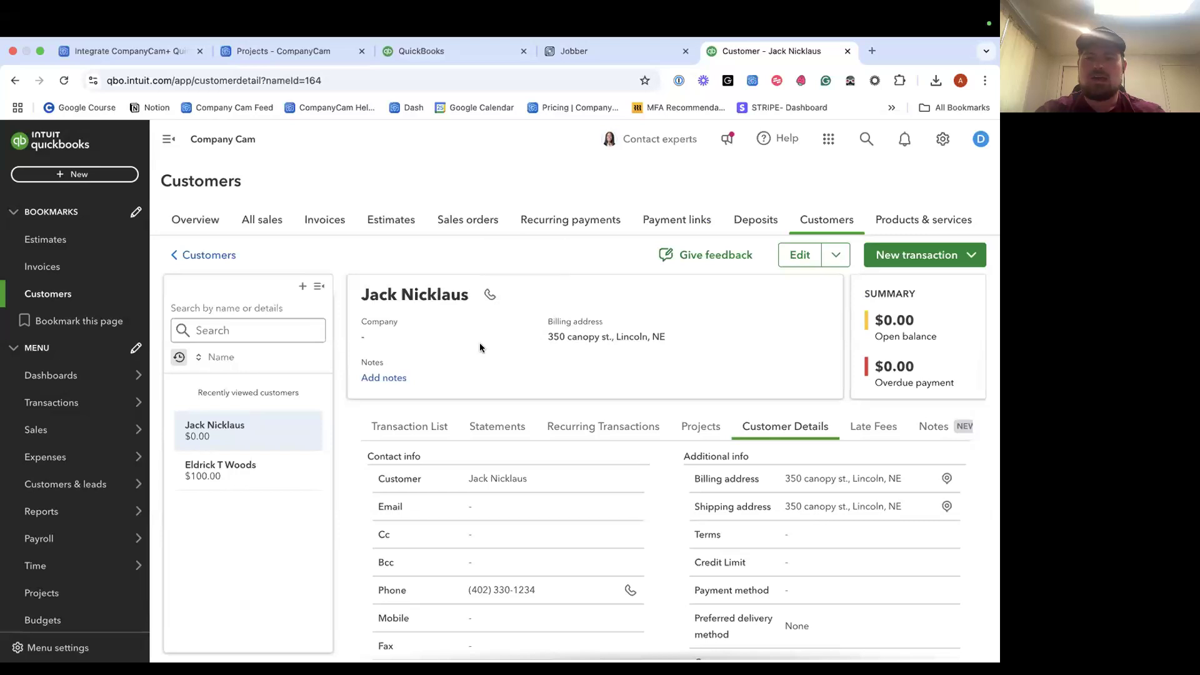
scroll(478, 347, "down", 3)
scroll(478, 346, "up", 3)
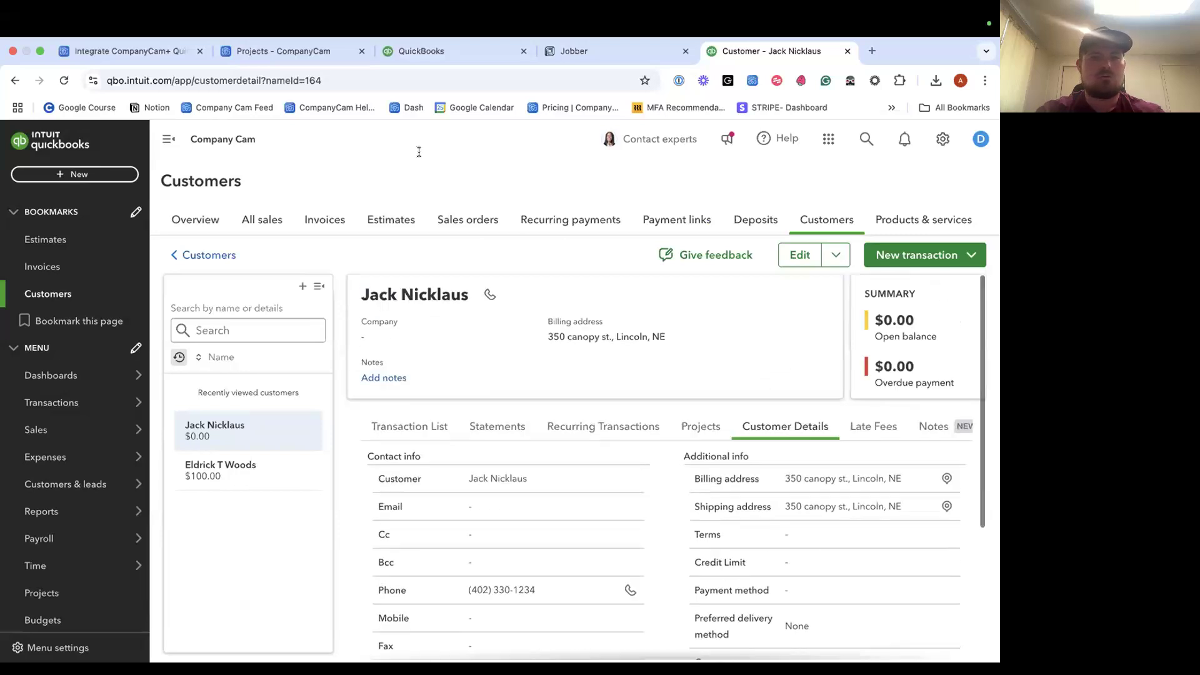
left_click(288, 51)
left_click(63, 80)
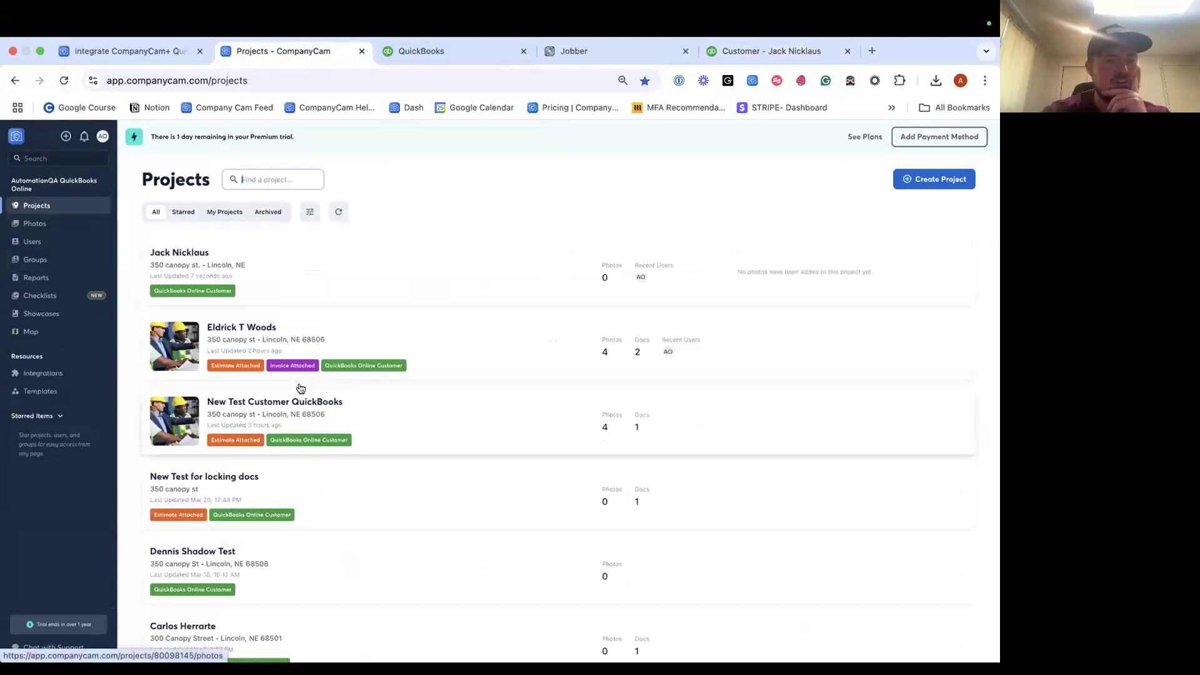
Open the new customer's synced project and compare it with the customer's QuickBooks details.
left_click(335, 270)
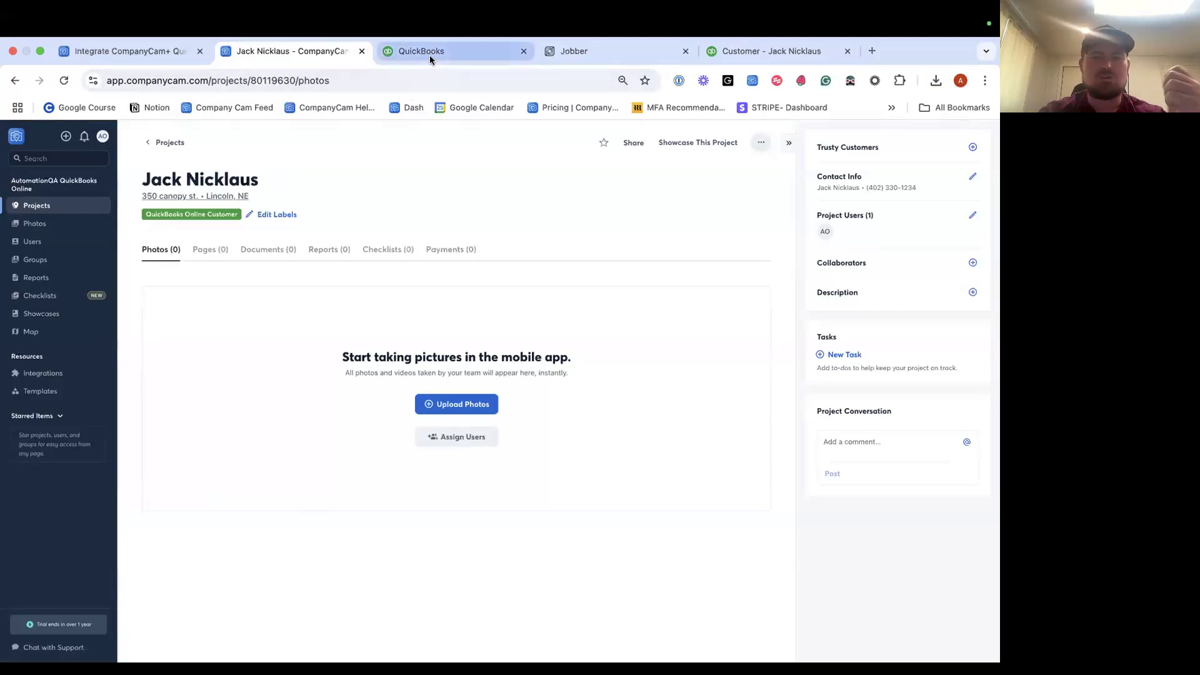
left_click(430, 55)
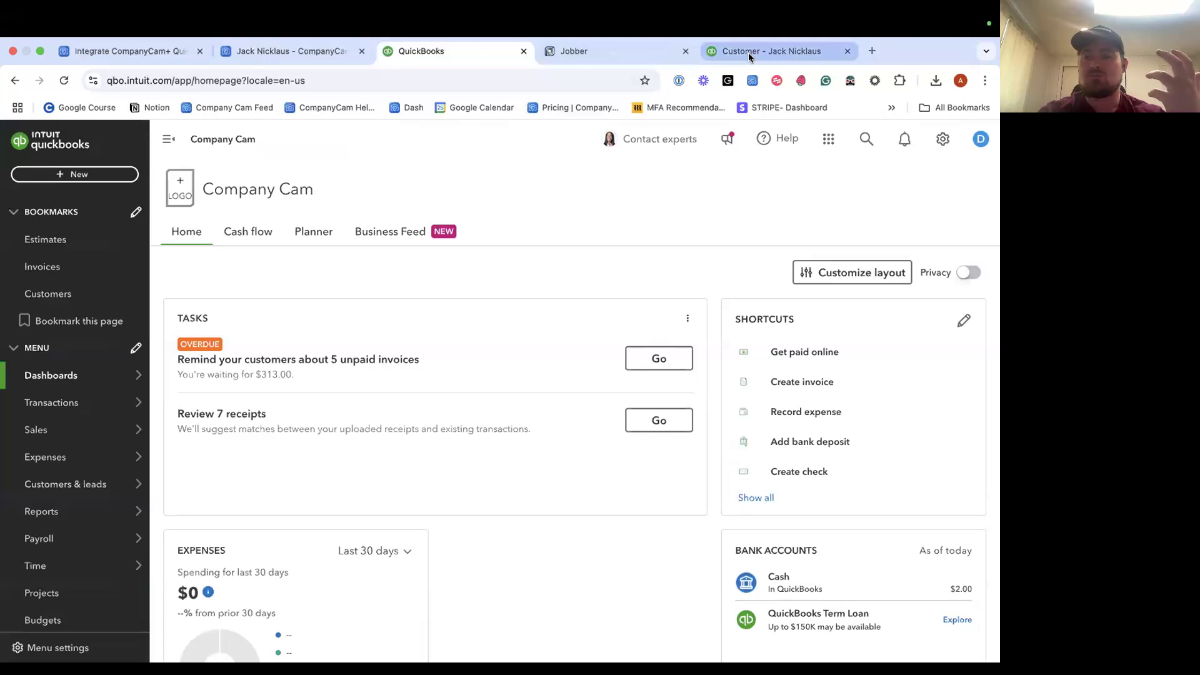
left_click(748, 52)
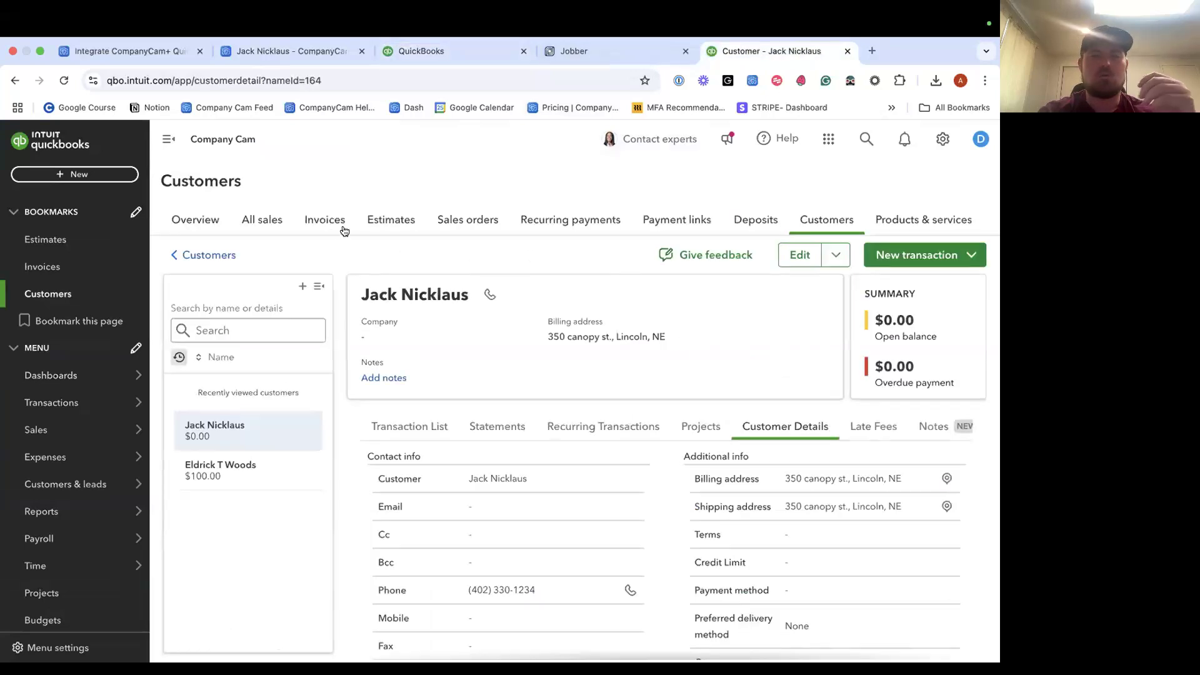
left_click(302, 55)
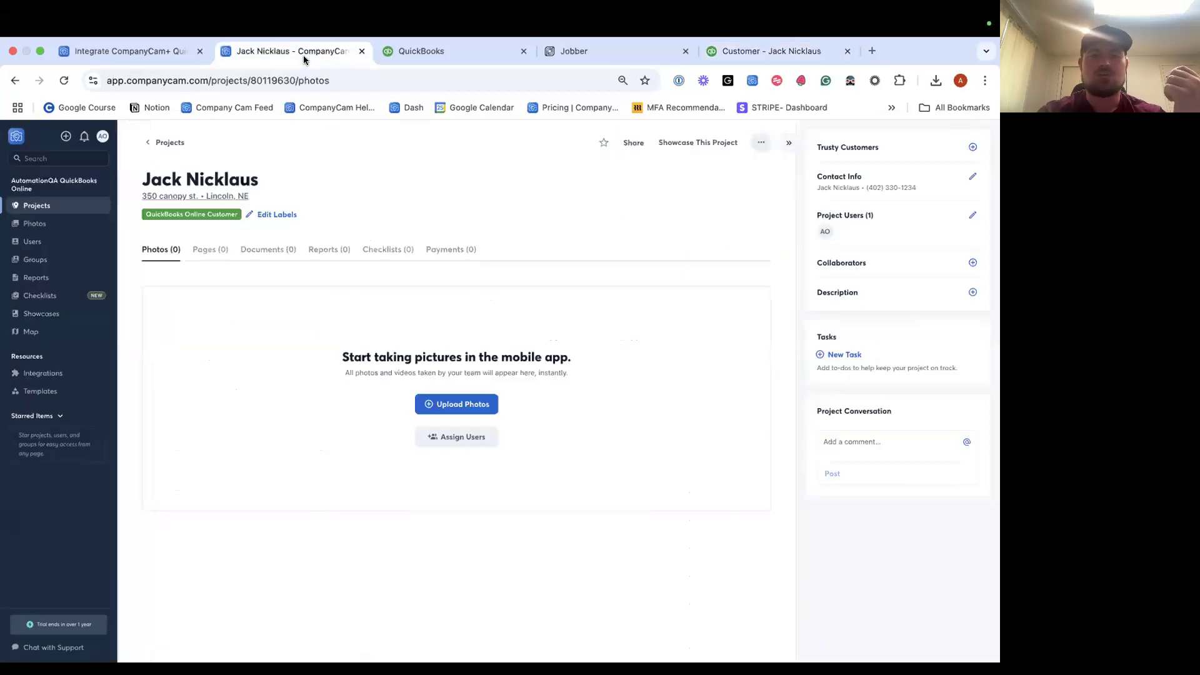
Open the older project with qbo-invoice-53.pdf and qbo-estimate-1035.pdf and view its Documents.
left_click(166, 143)
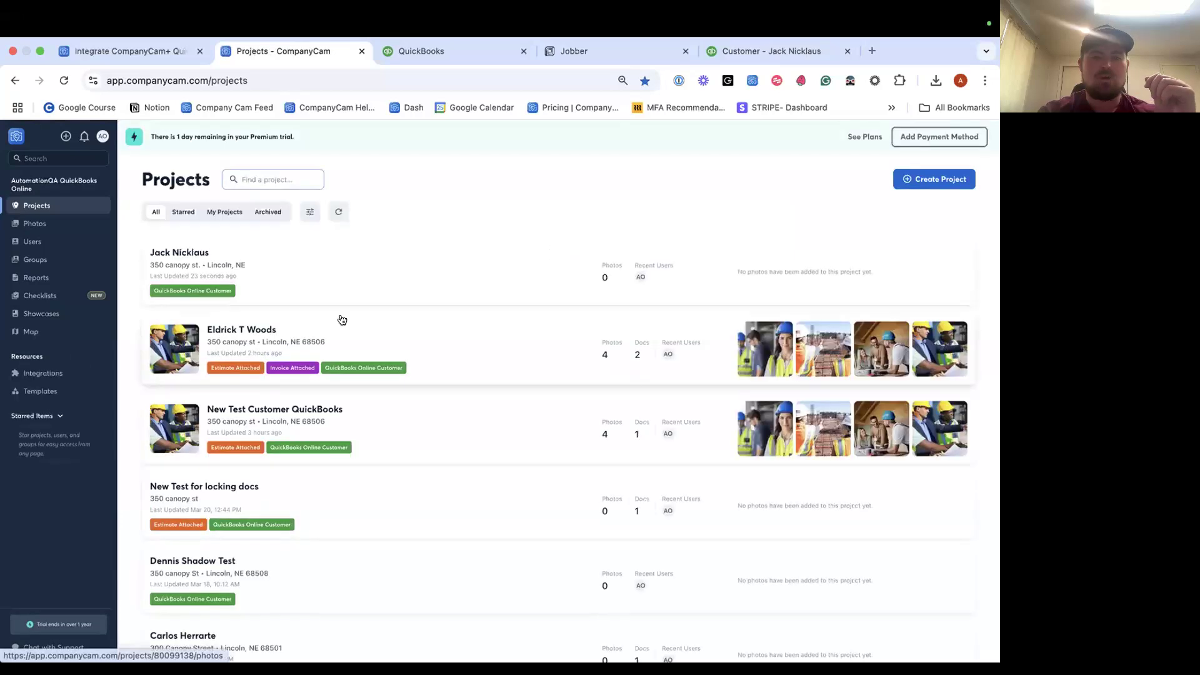
left_click(260, 302)
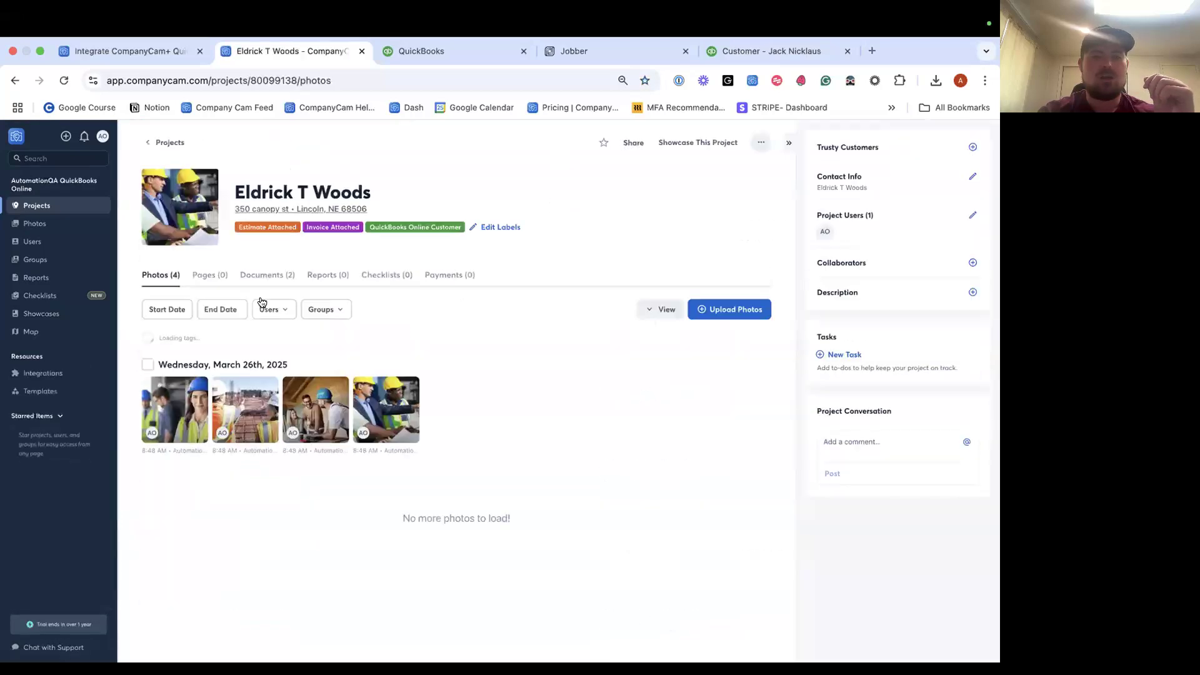
left_click(265, 276)
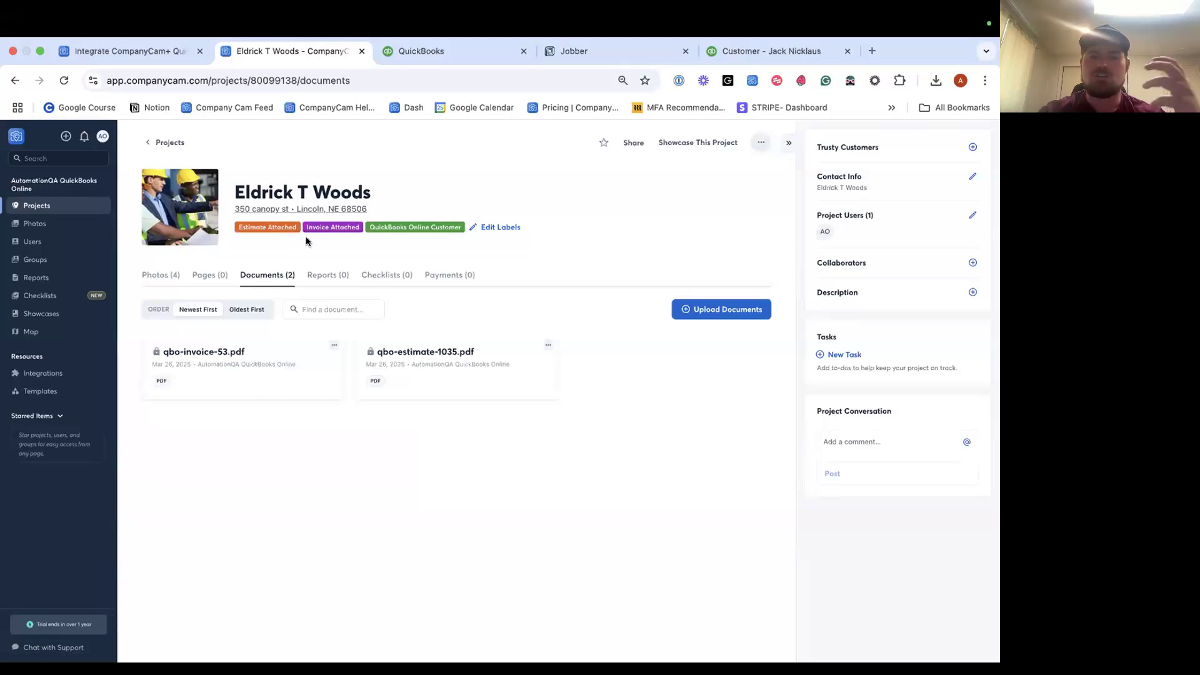
Open qbo-invoice-53.pdf and look through the invoice and its document options.
left_click(226, 354)
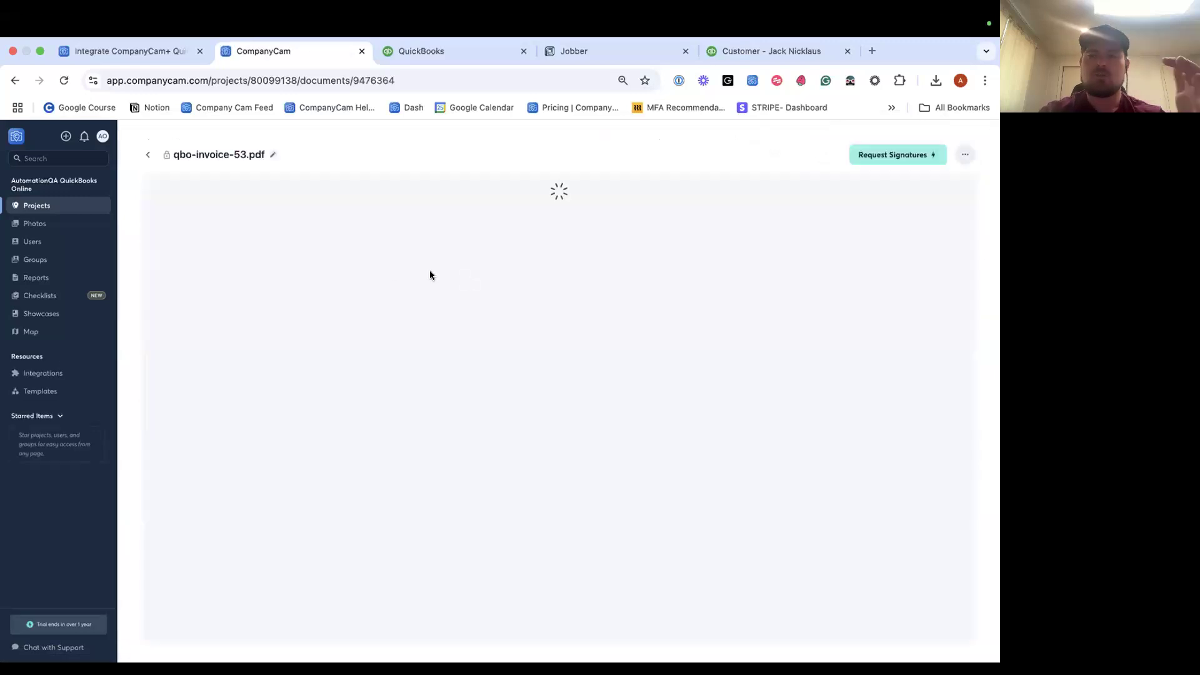
scroll(421, 382, "down", 4)
scroll(486, 446, "up", 4)
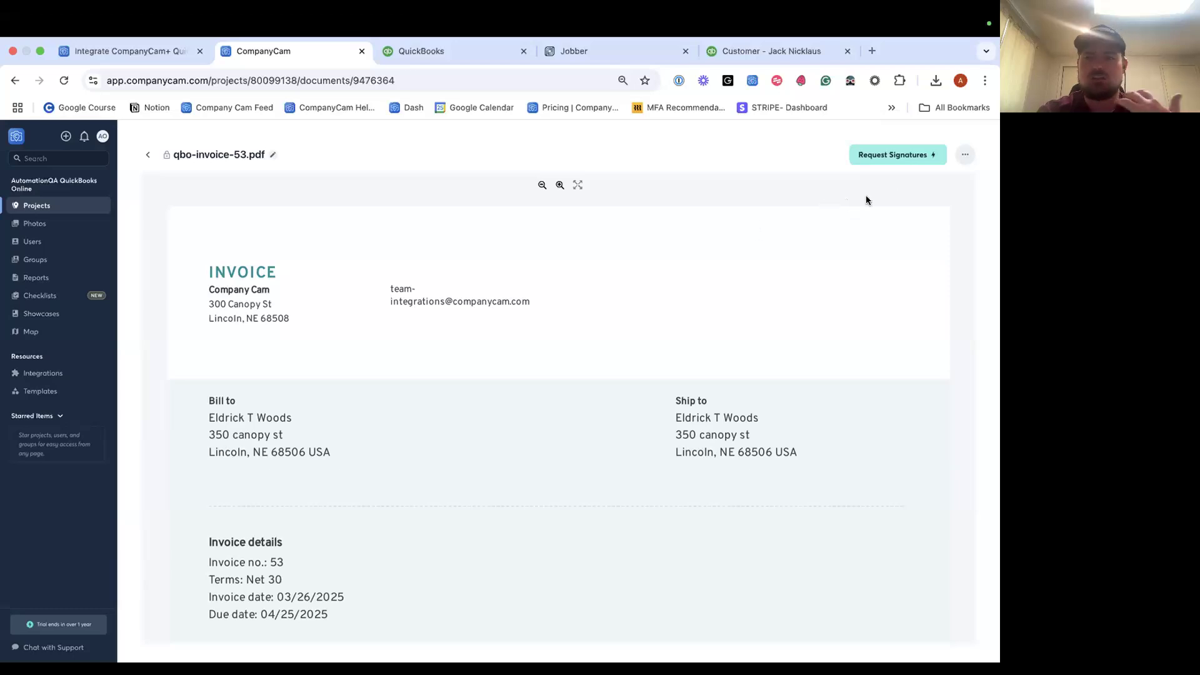
left_click(963, 158)
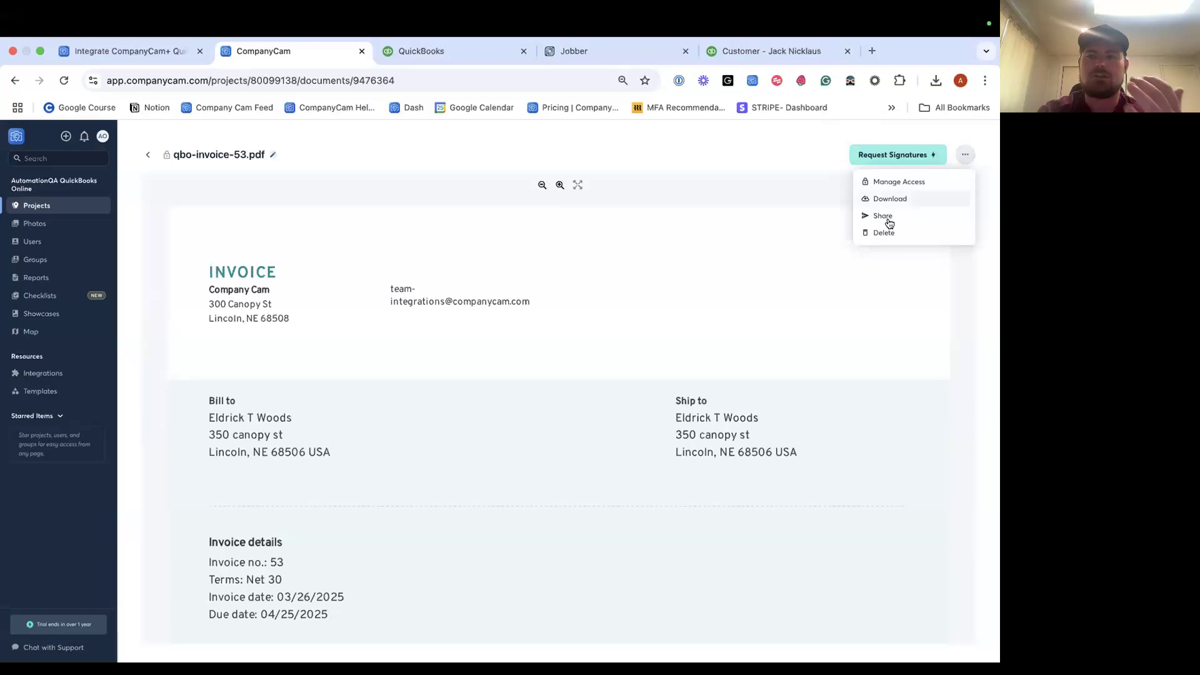
left_click(785, 187)
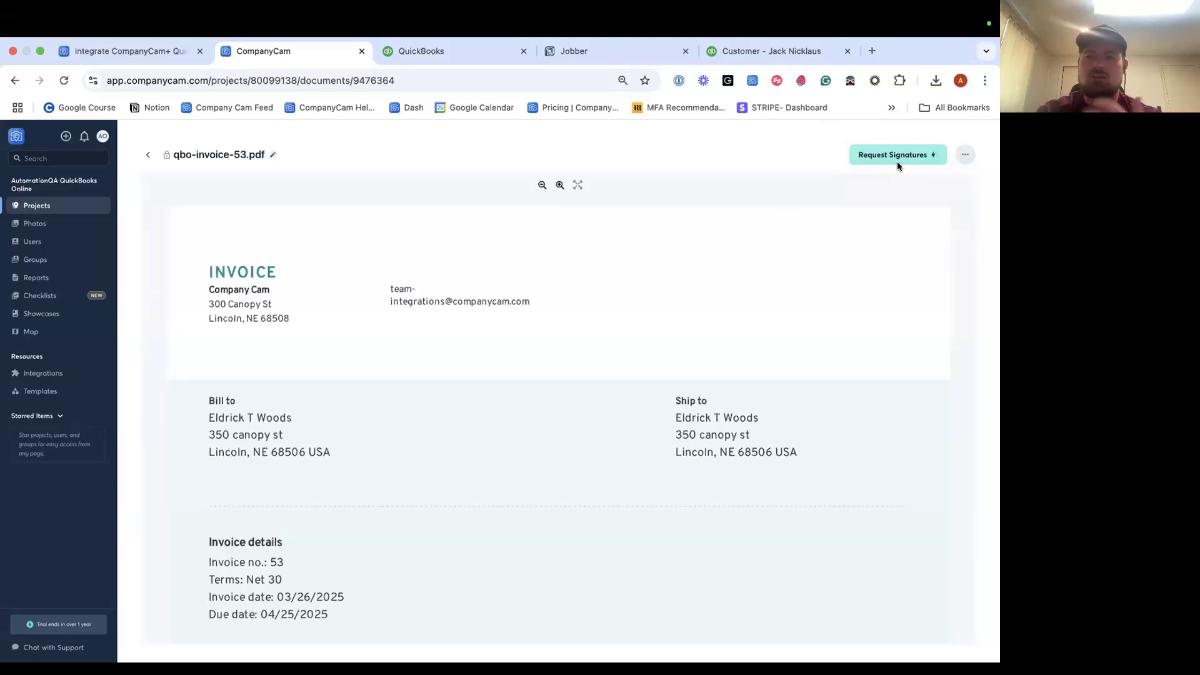
Close the invoice PDF, open the newly synced customer's empty project, then go to QuickBooks.
left_click(148, 155)
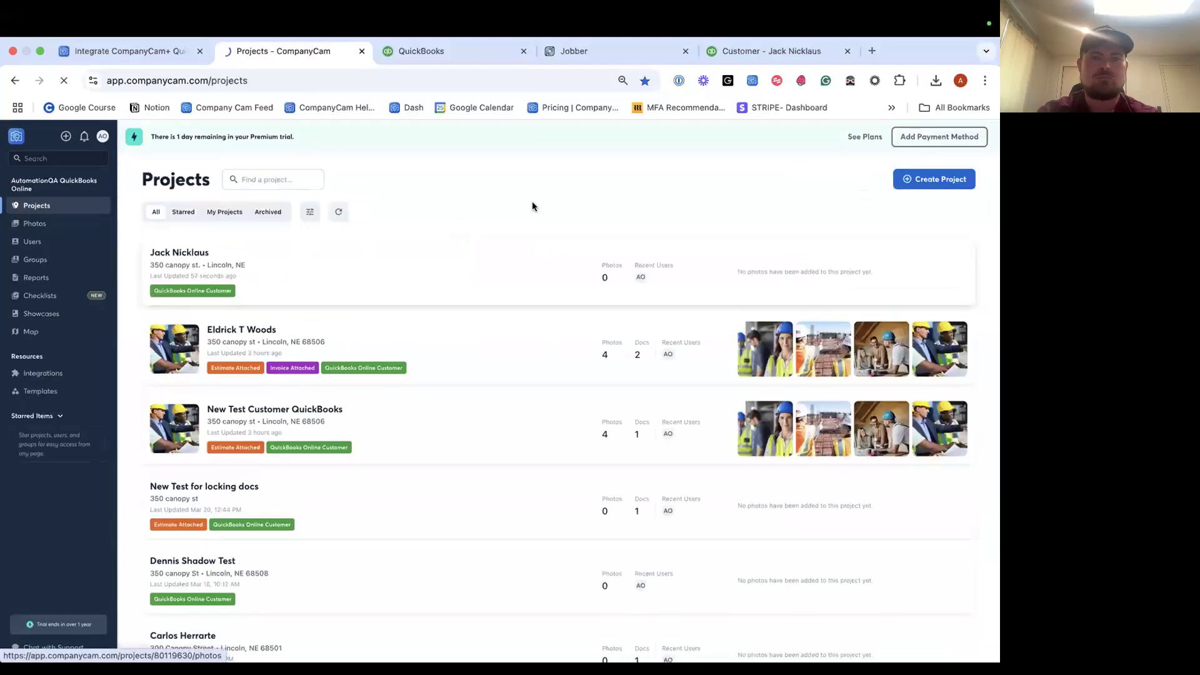
left_click(332, 250)
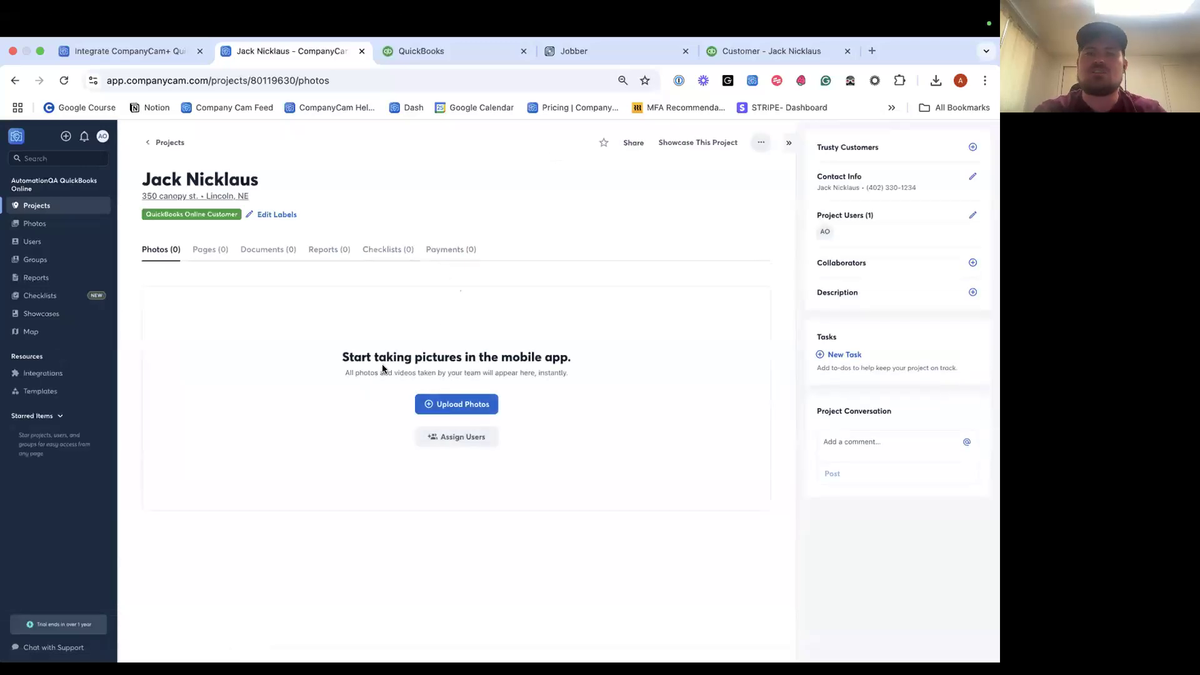
left_click(488, 59)
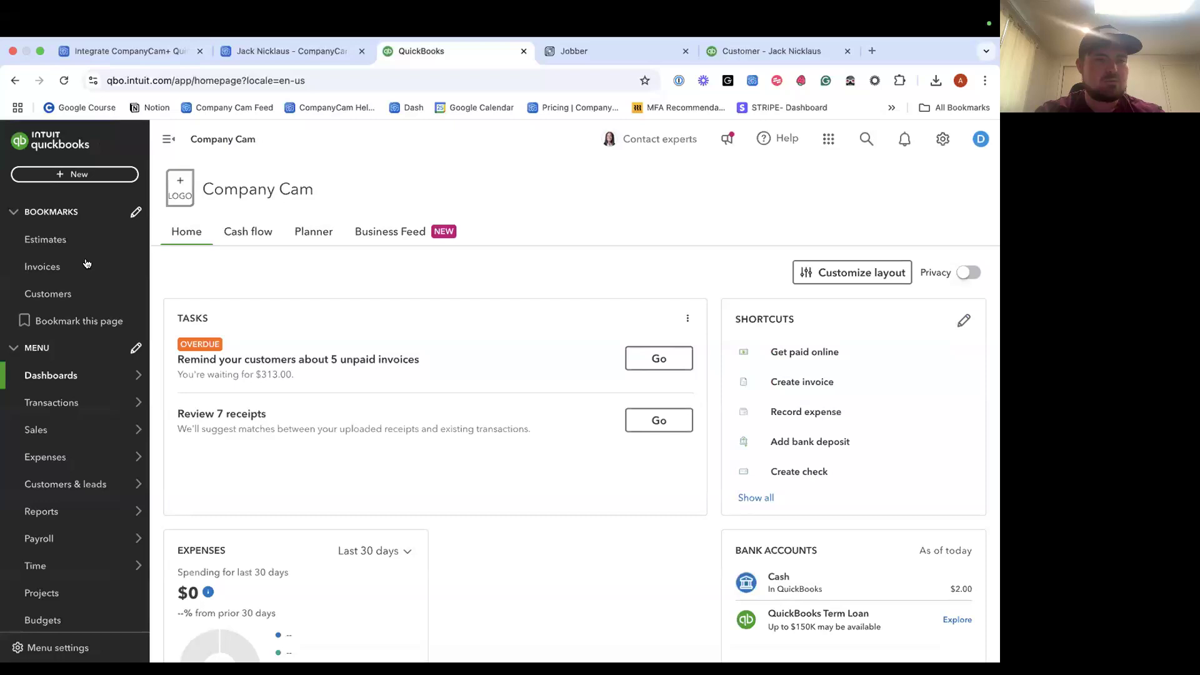
Start a new estimate from the Estimates list and select the newly synced customer.
left_click(57, 240)
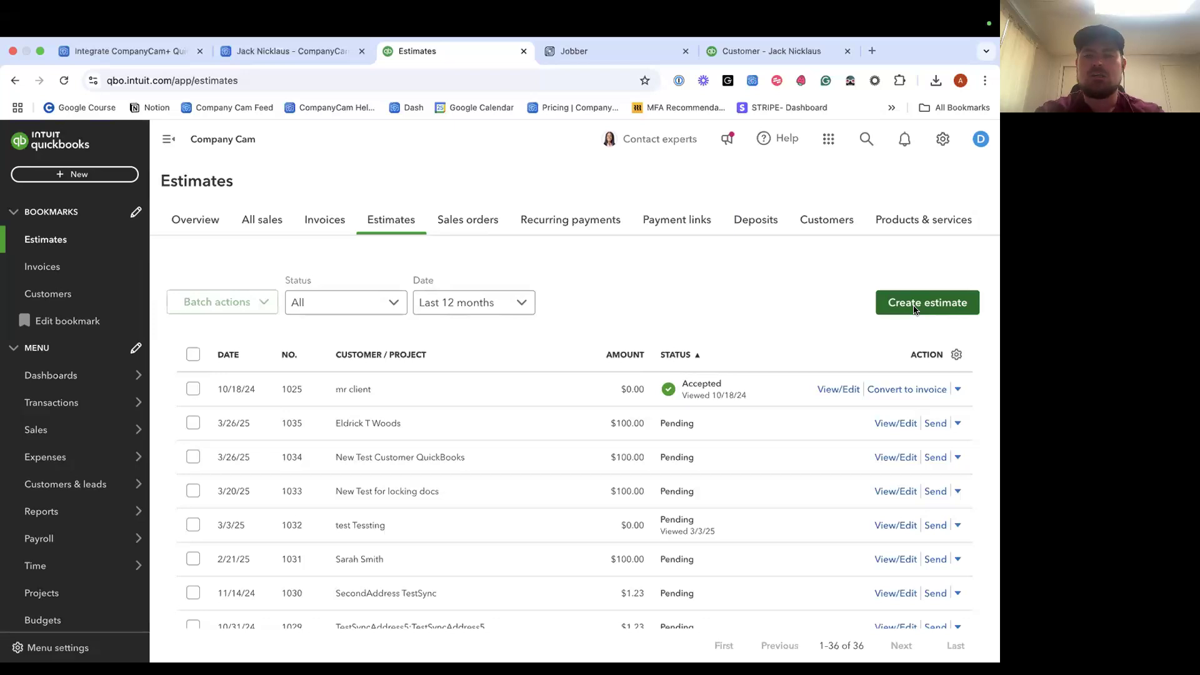
left_click(914, 309)
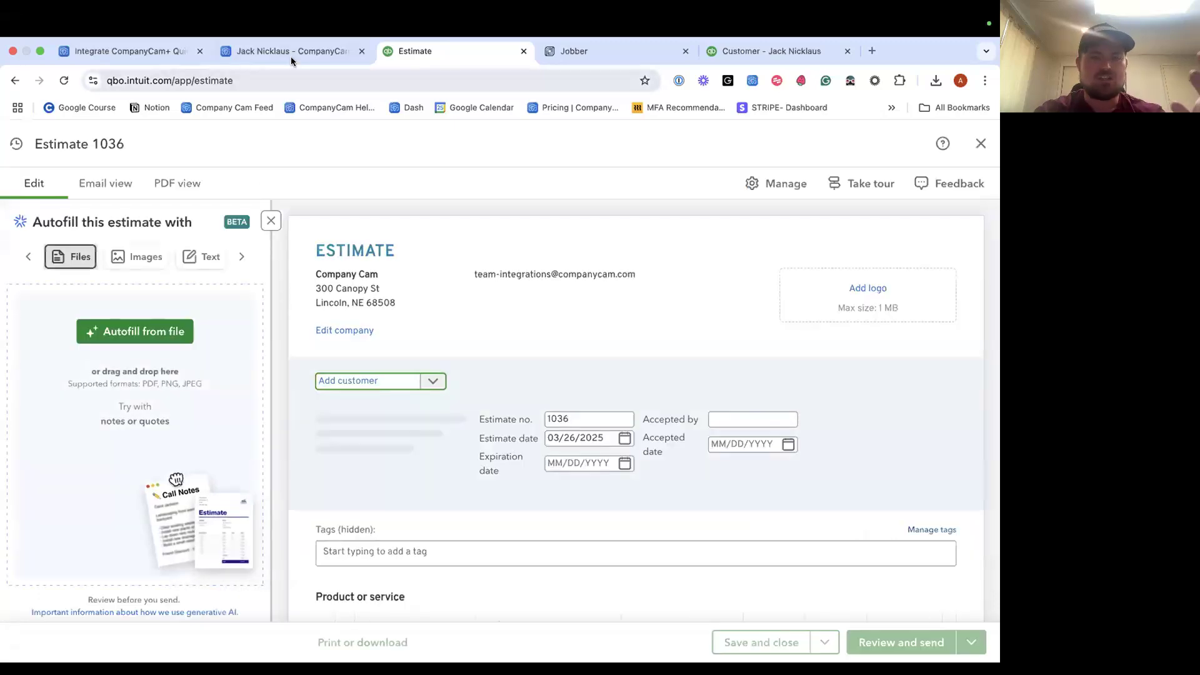
left_click(349, 383)
type("jack")
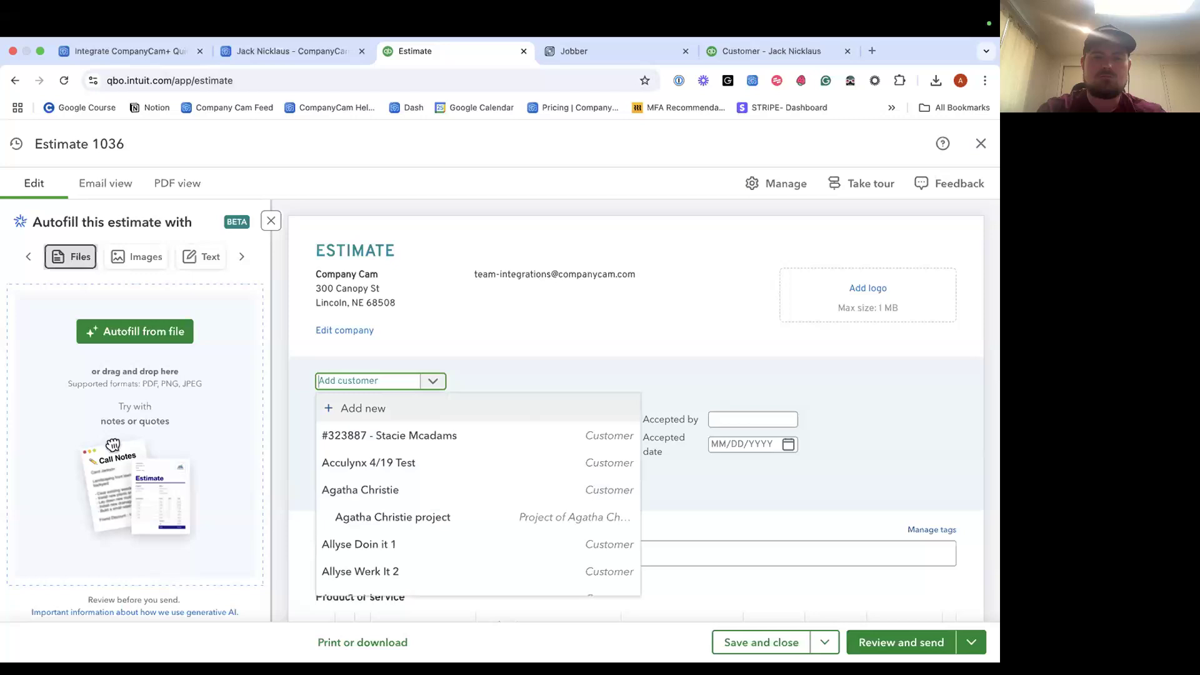
left_click(389, 439)
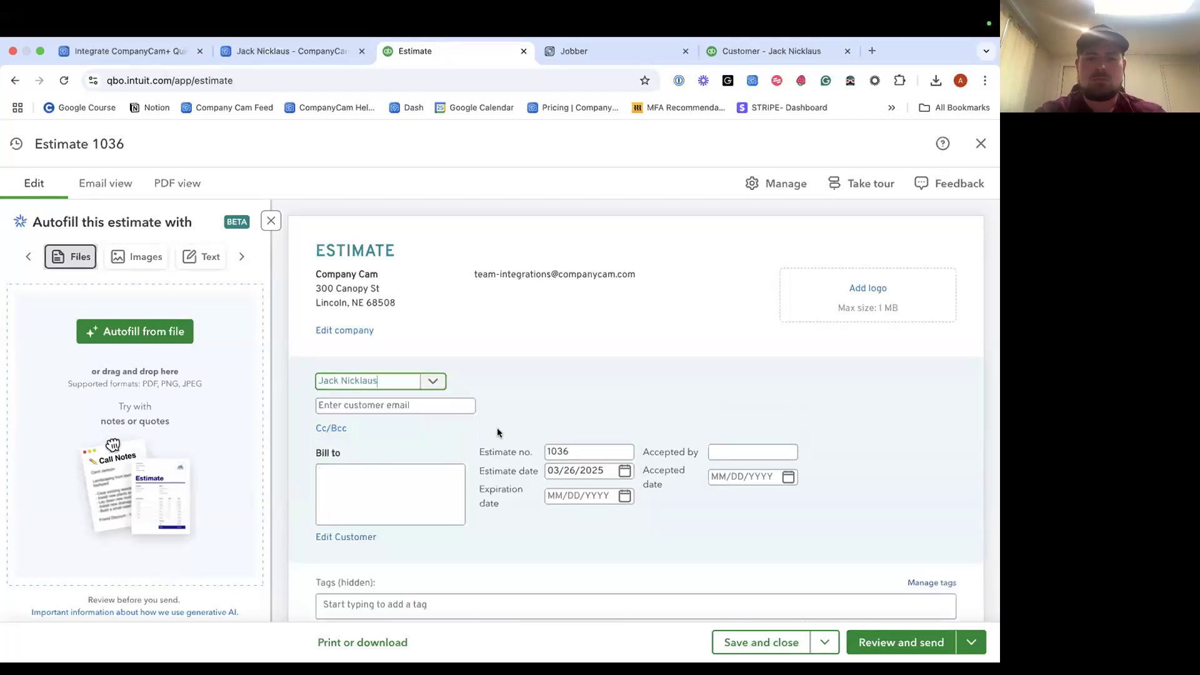
scroll(498, 426, "down", 5)
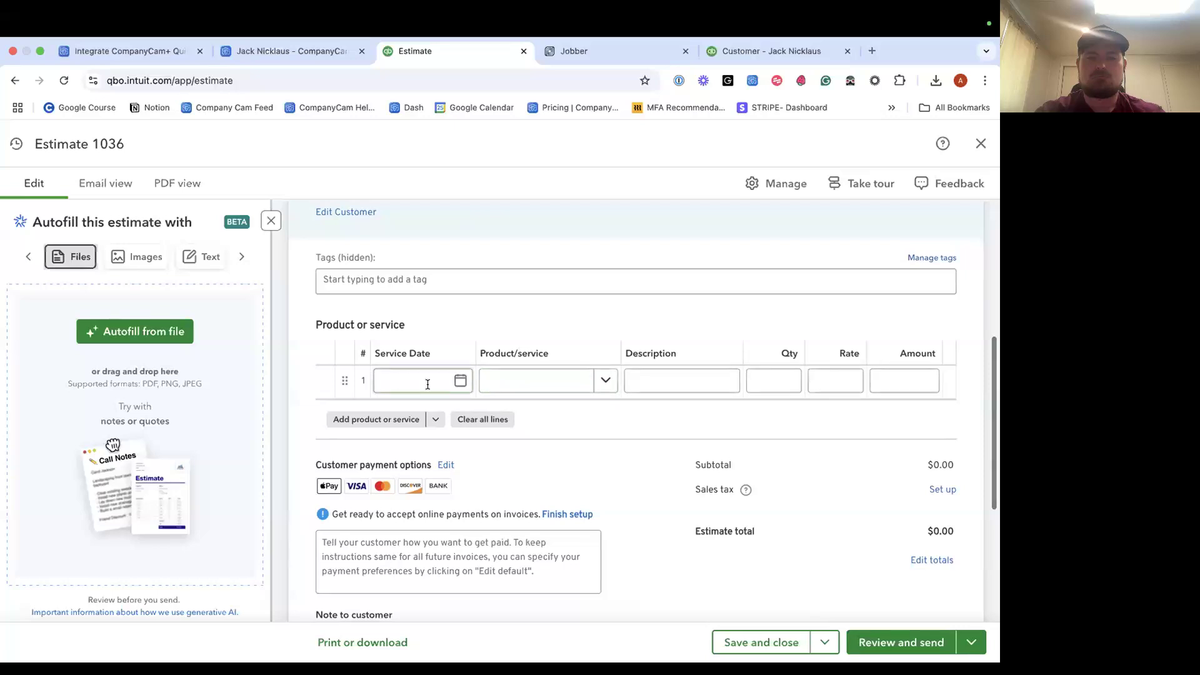
Add one line described 'test', quantity 1, amount $100.00, and save estimate 1036.
left_click(426, 383)
left_click(651, 379)
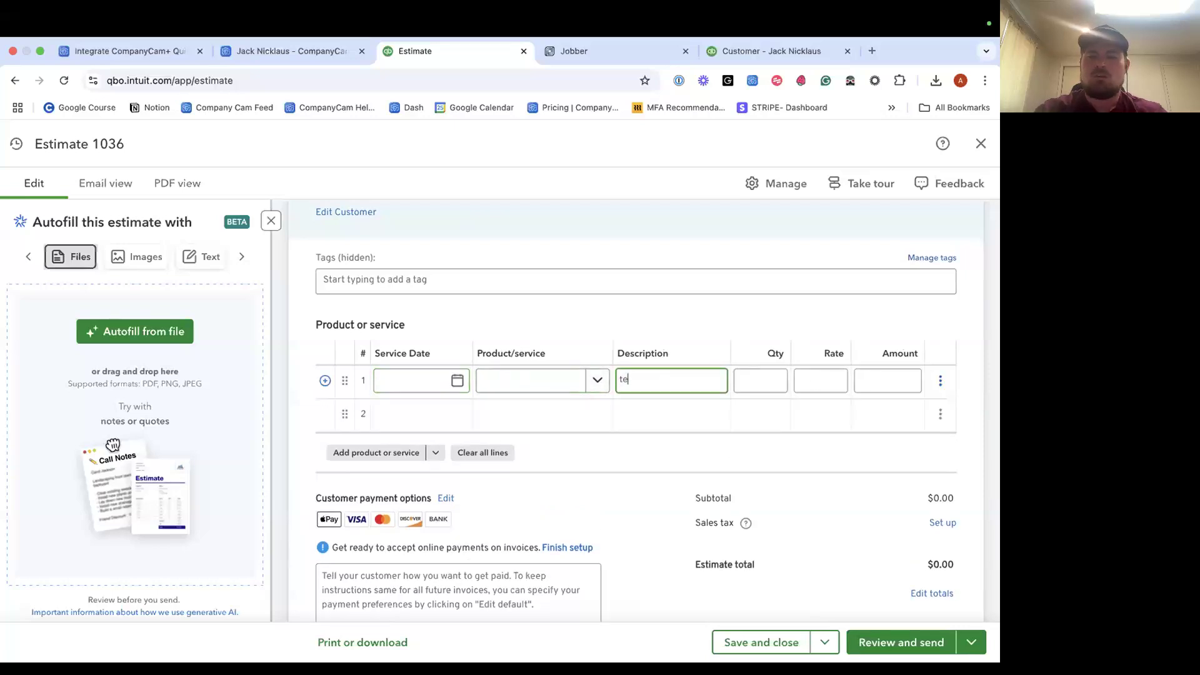
left_click(766, 380)
left_click(892, 381)
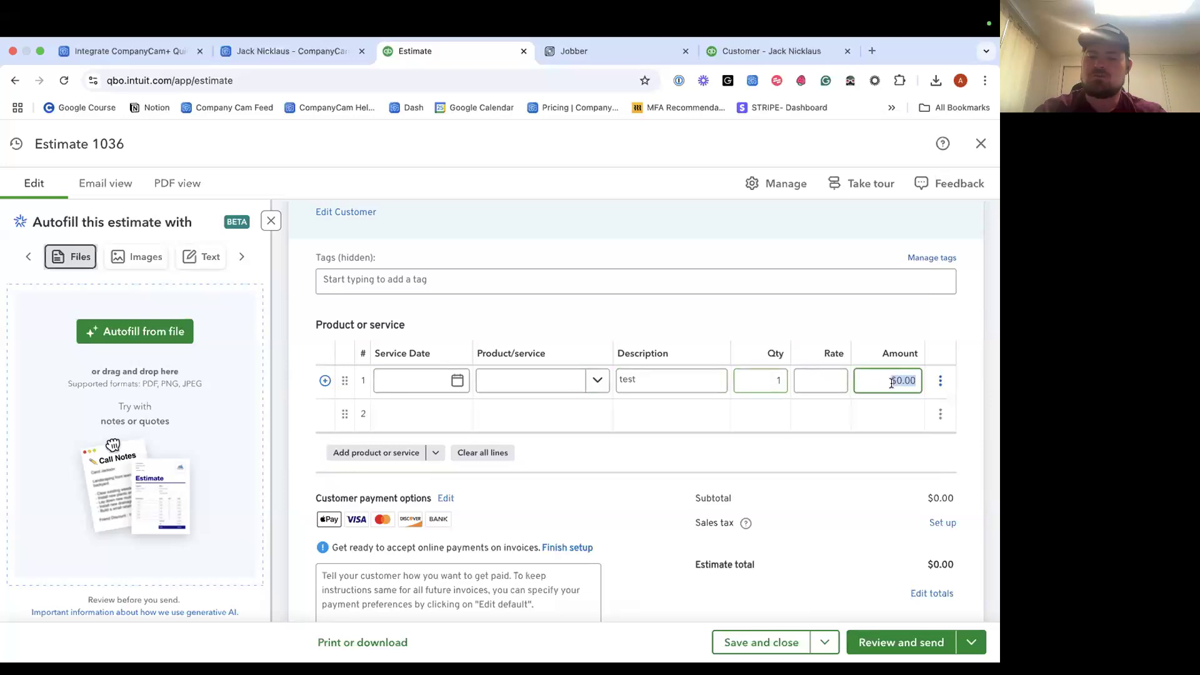
left_click(825, 413)
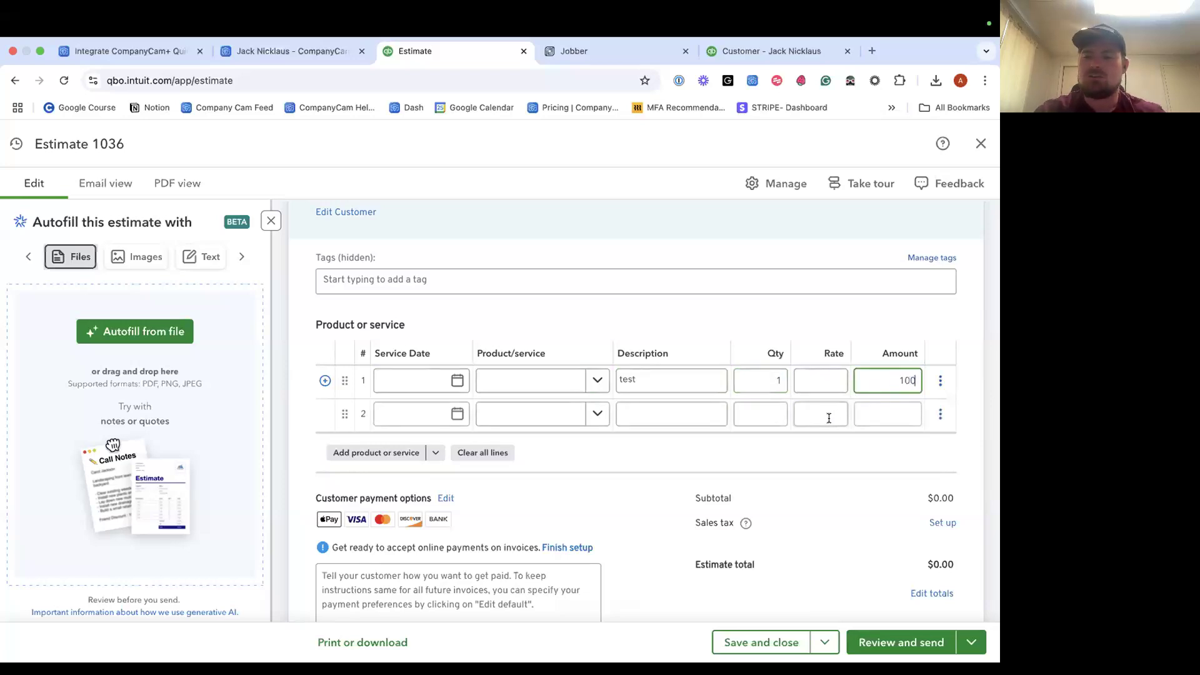
left_click(819, 380)
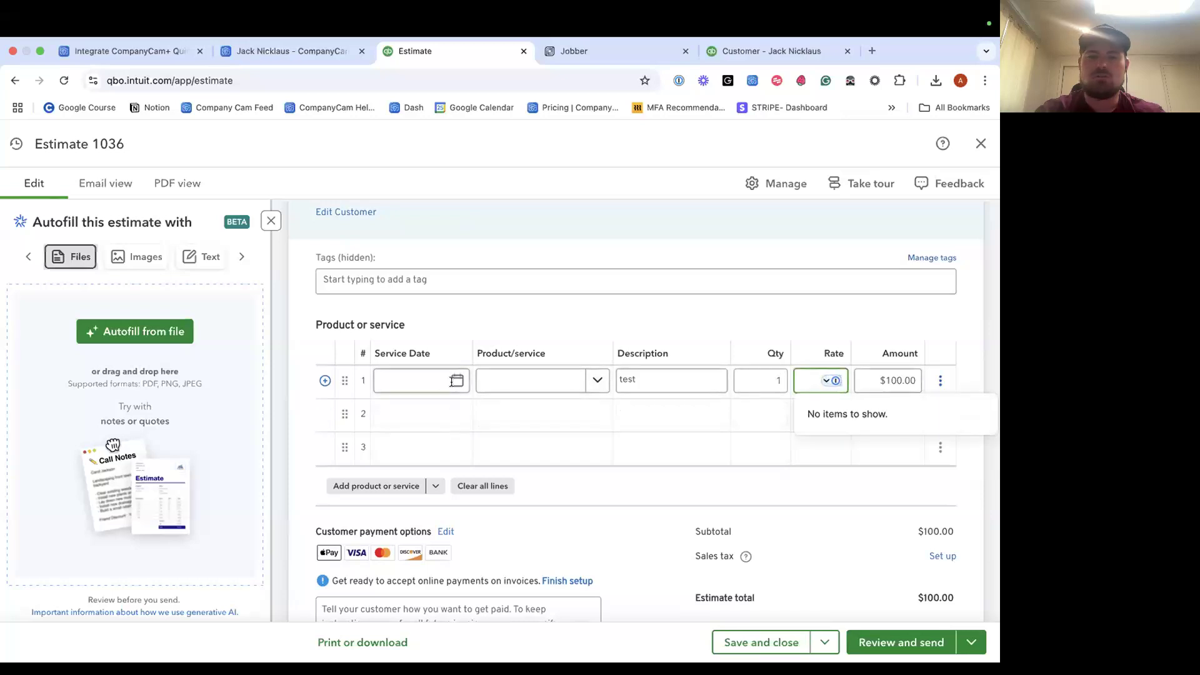
scroll(641, 383, "down", 1)
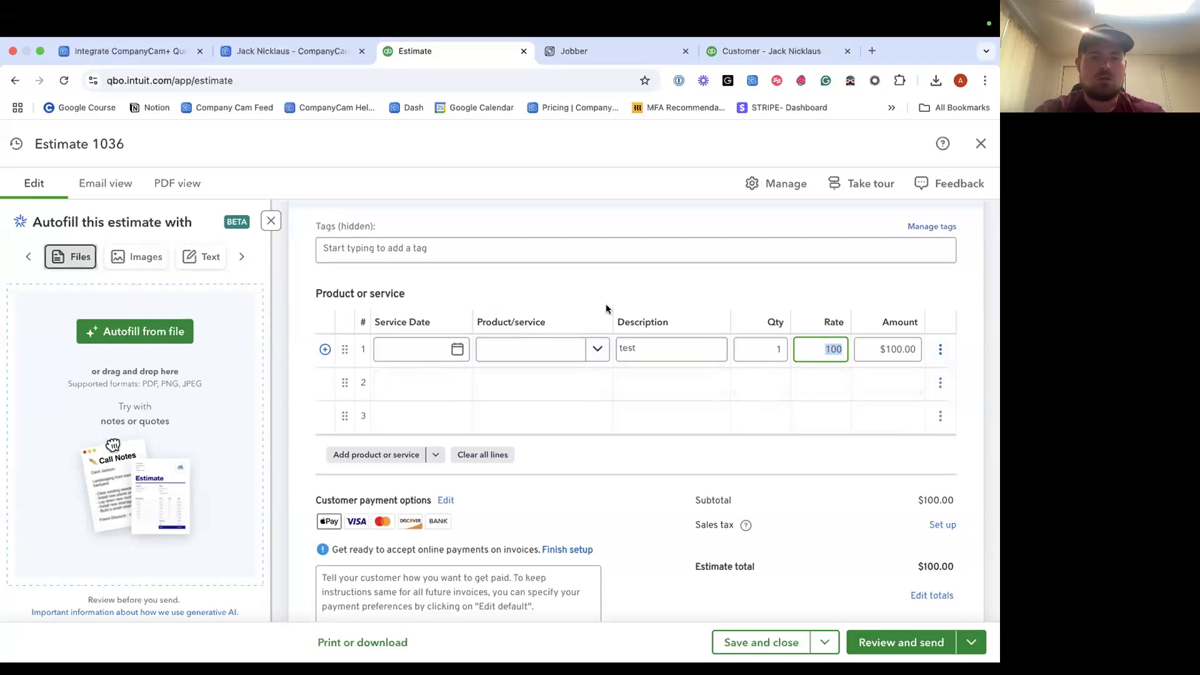
scroll(750, 309, "down", 1)
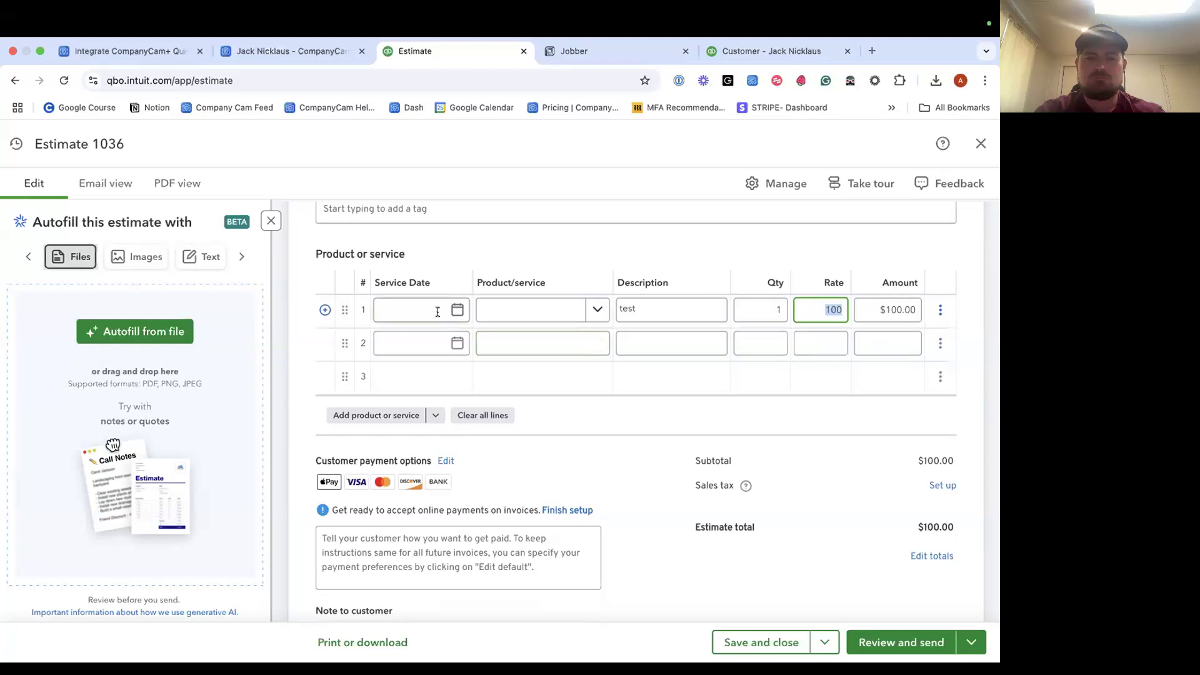
left_click(457, 309)
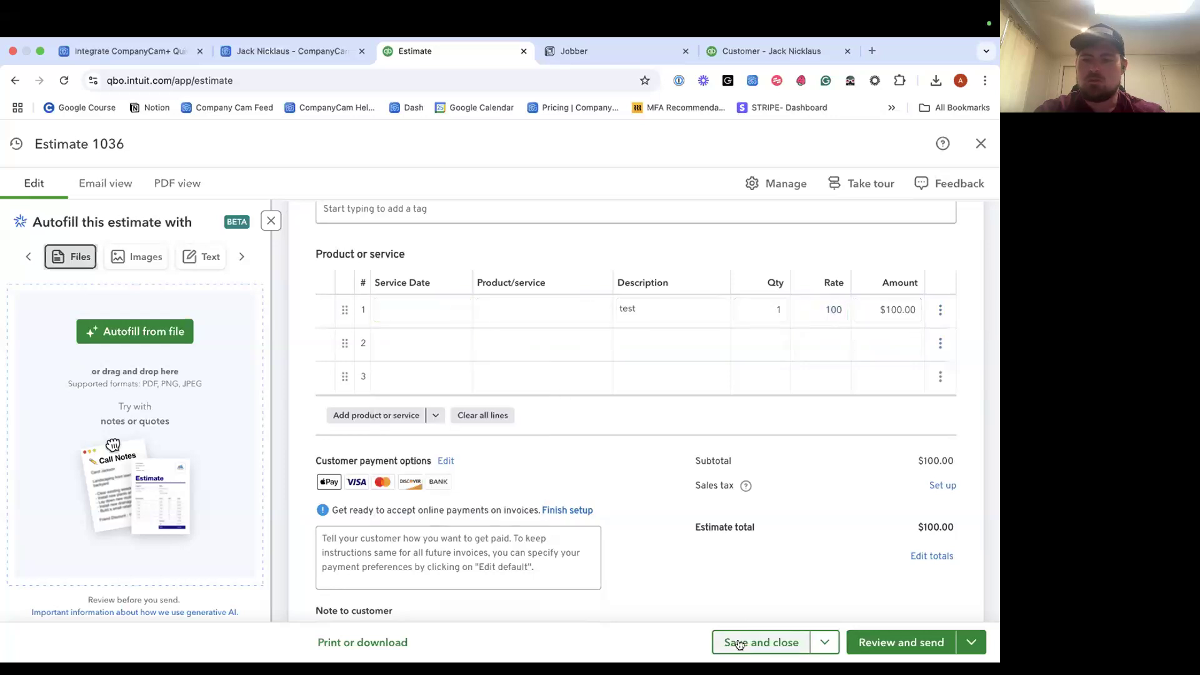
left_click(759, 643)
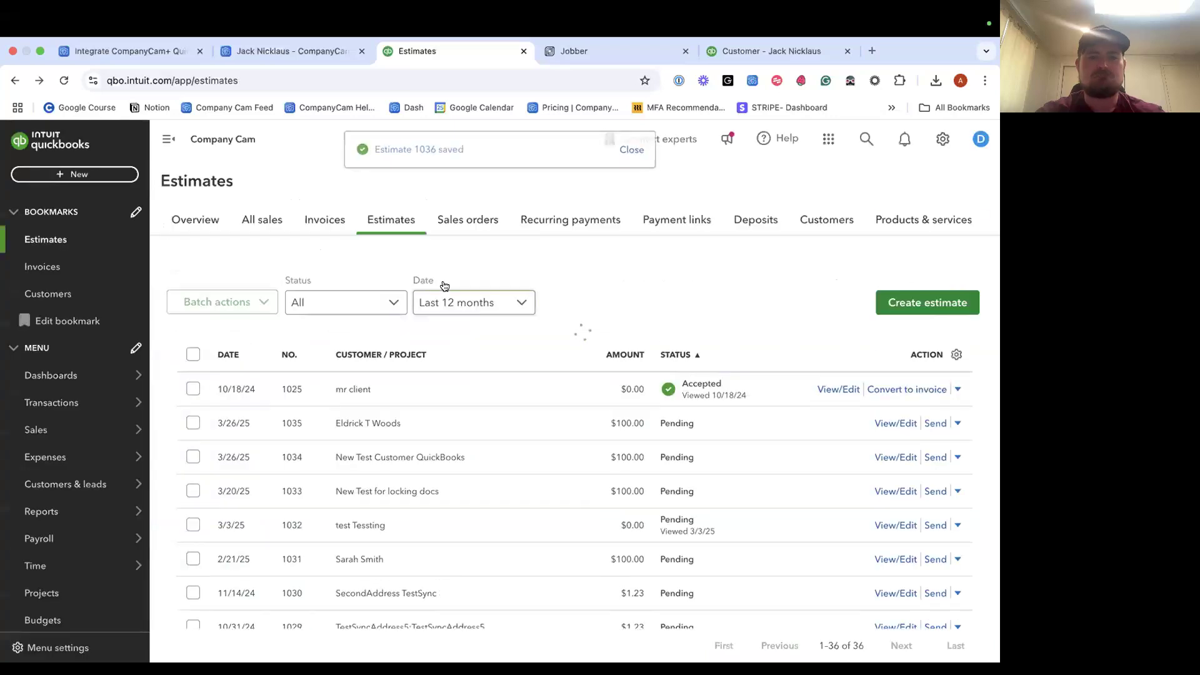
left_click(296, 53)
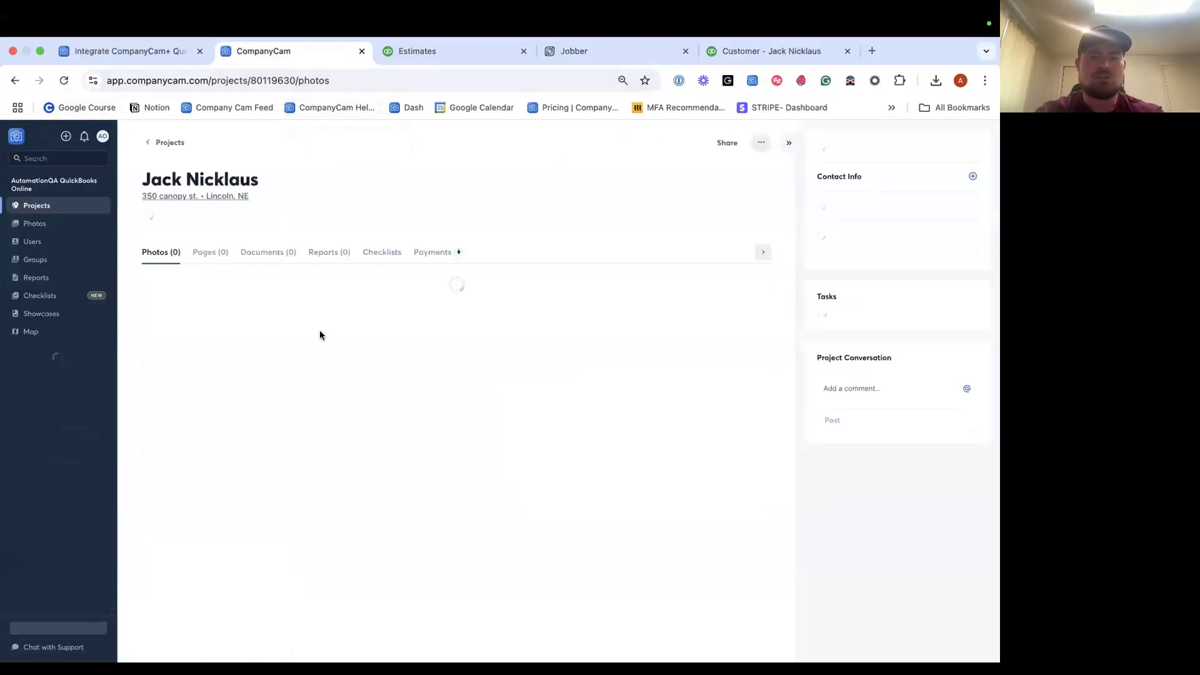
Check the project's documents for the estimate, reload, and return to the projects list.
left_click(262, 253)
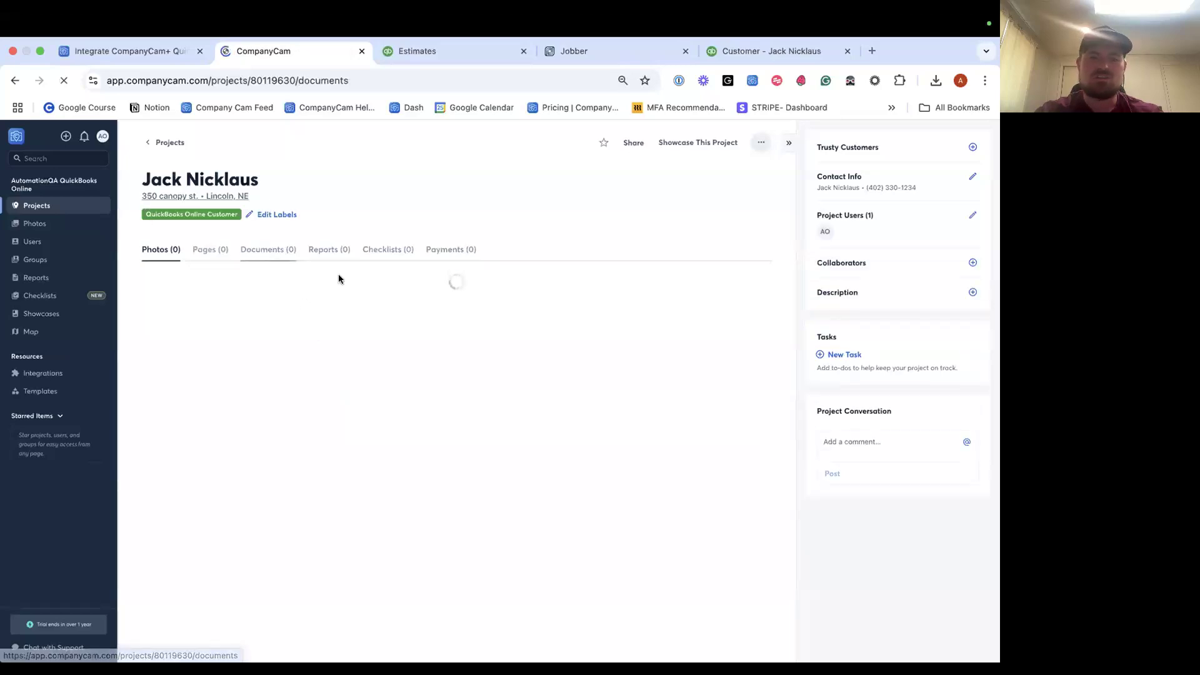
key("super+r")
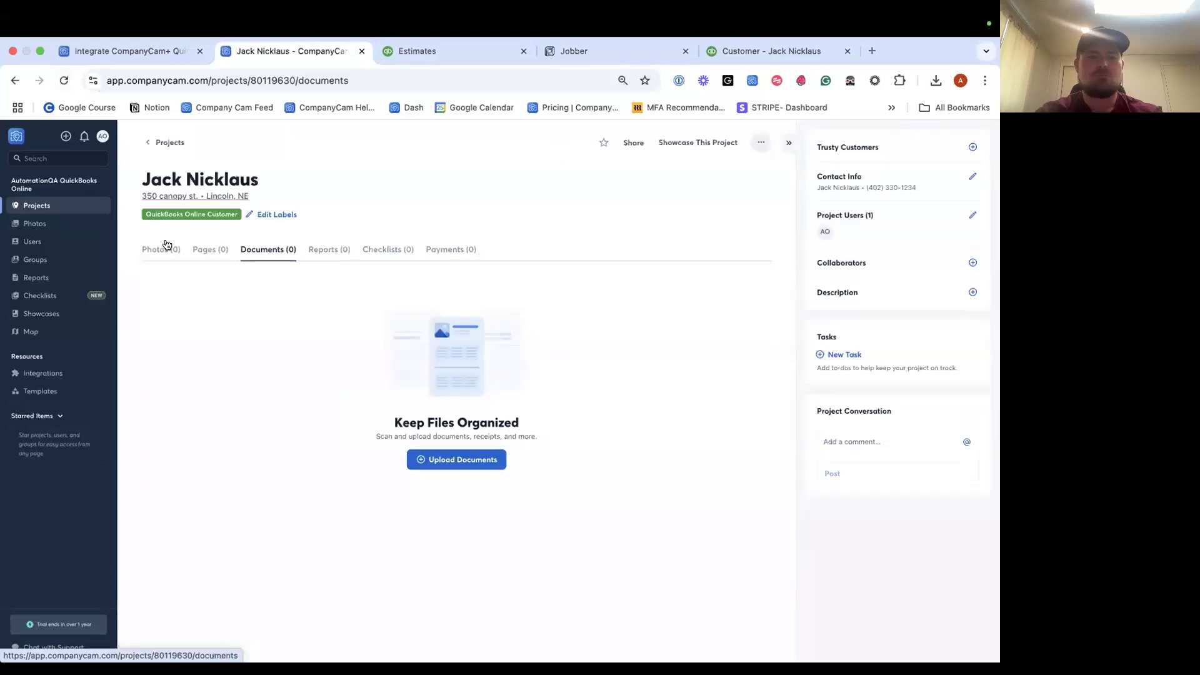
left_click(166, 246)
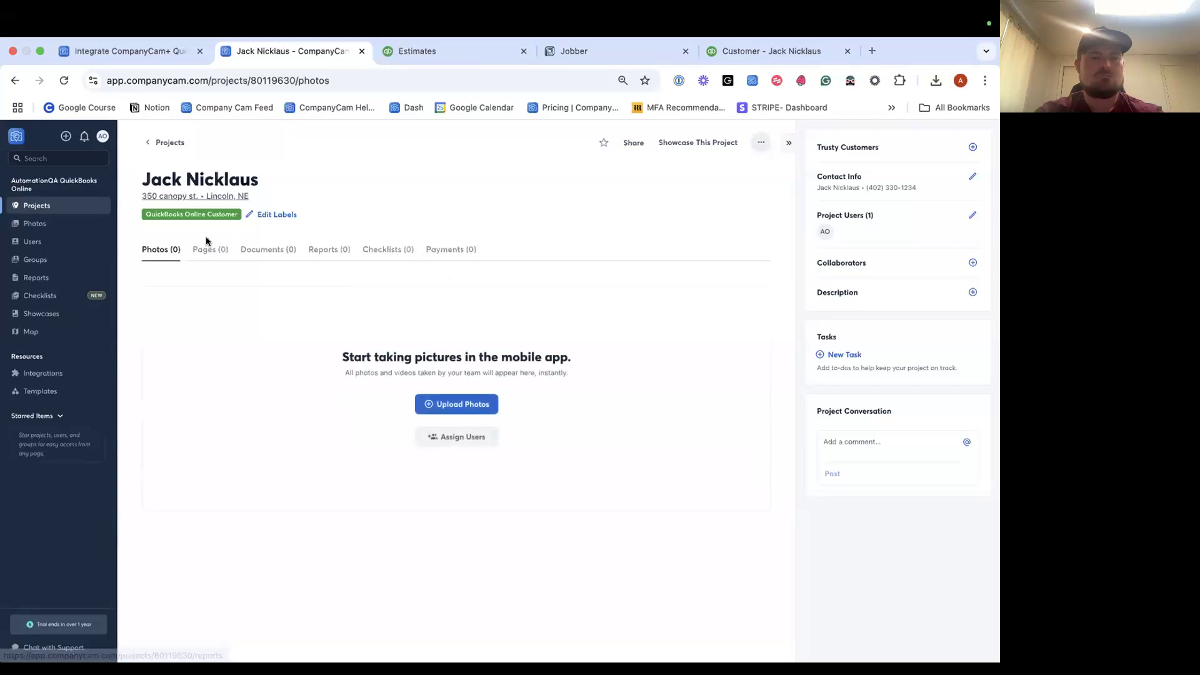
left_click(71, 203)
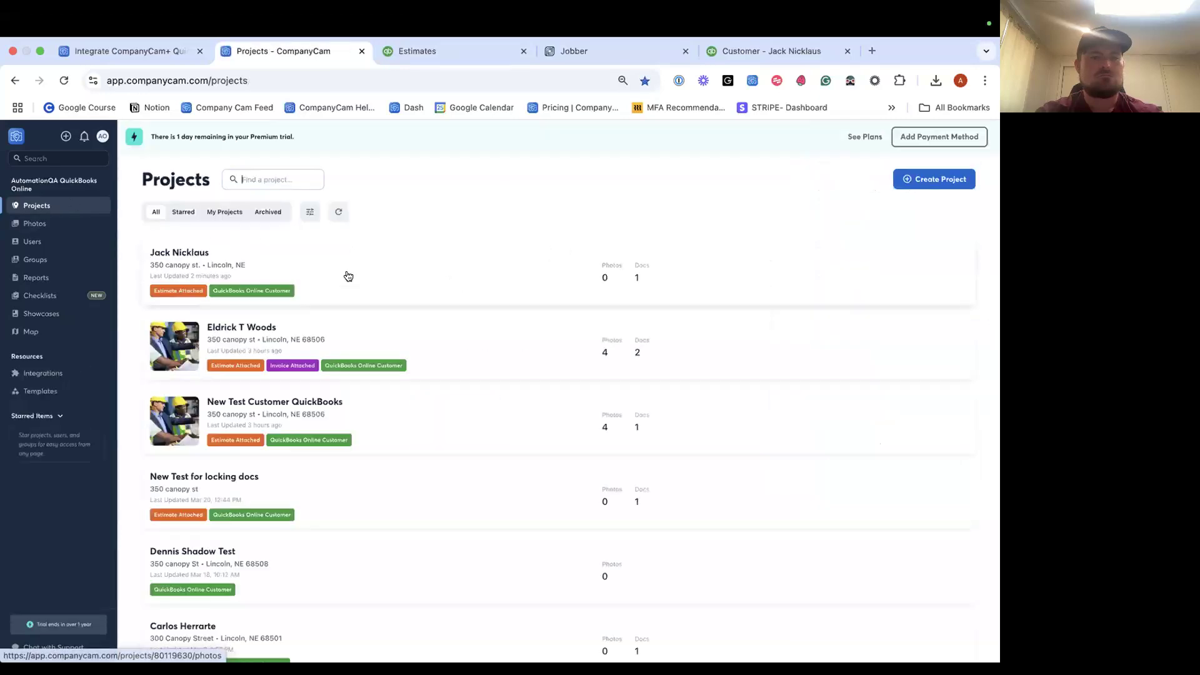
Reopen the project, view qbo-estimate-1036.pdf in its documents, then return to QuickBooks.
left_click(309, 276)
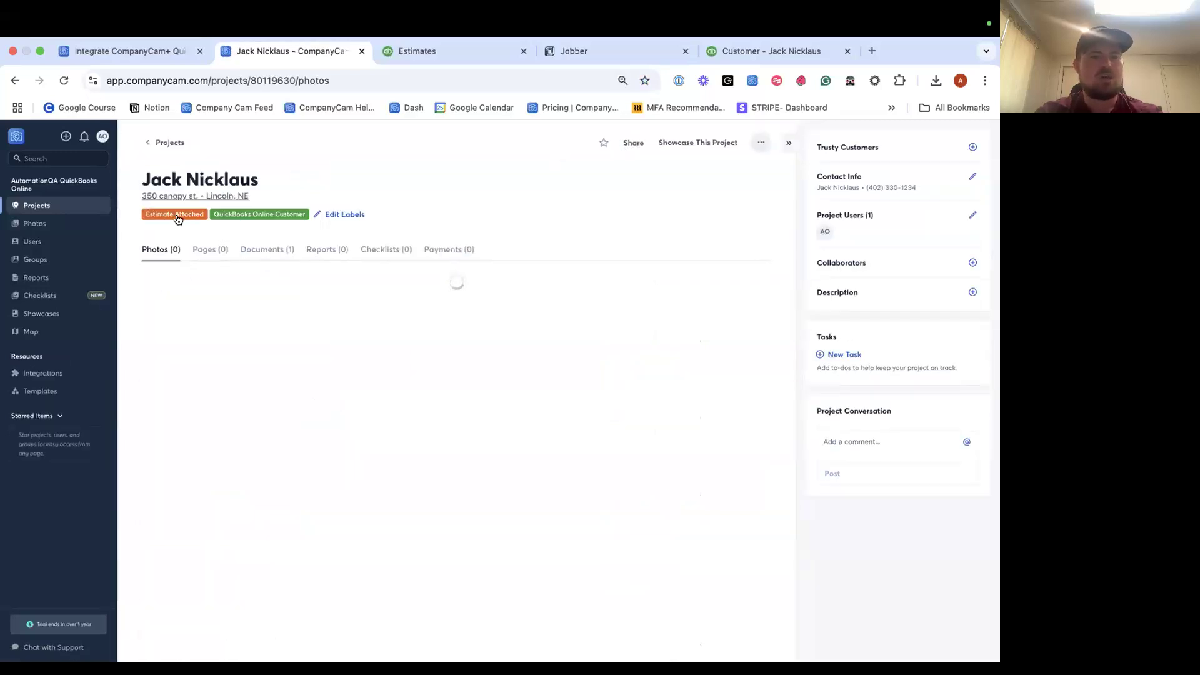
left_click(253, 250)
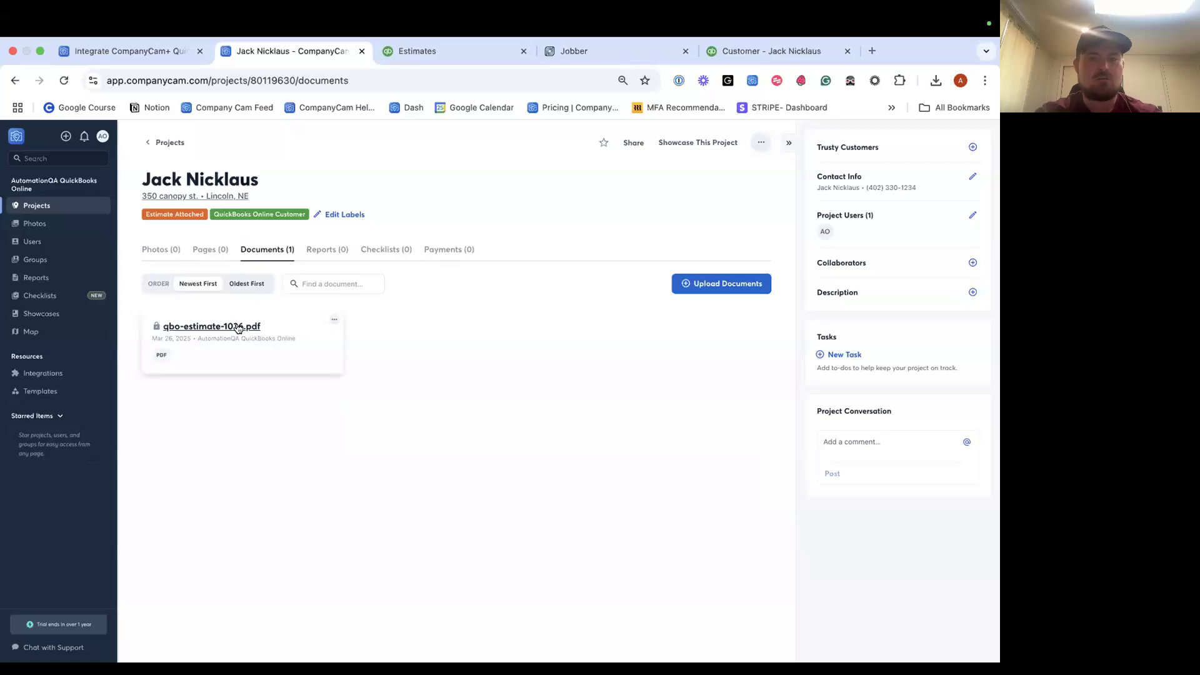
left_click(241, 326)
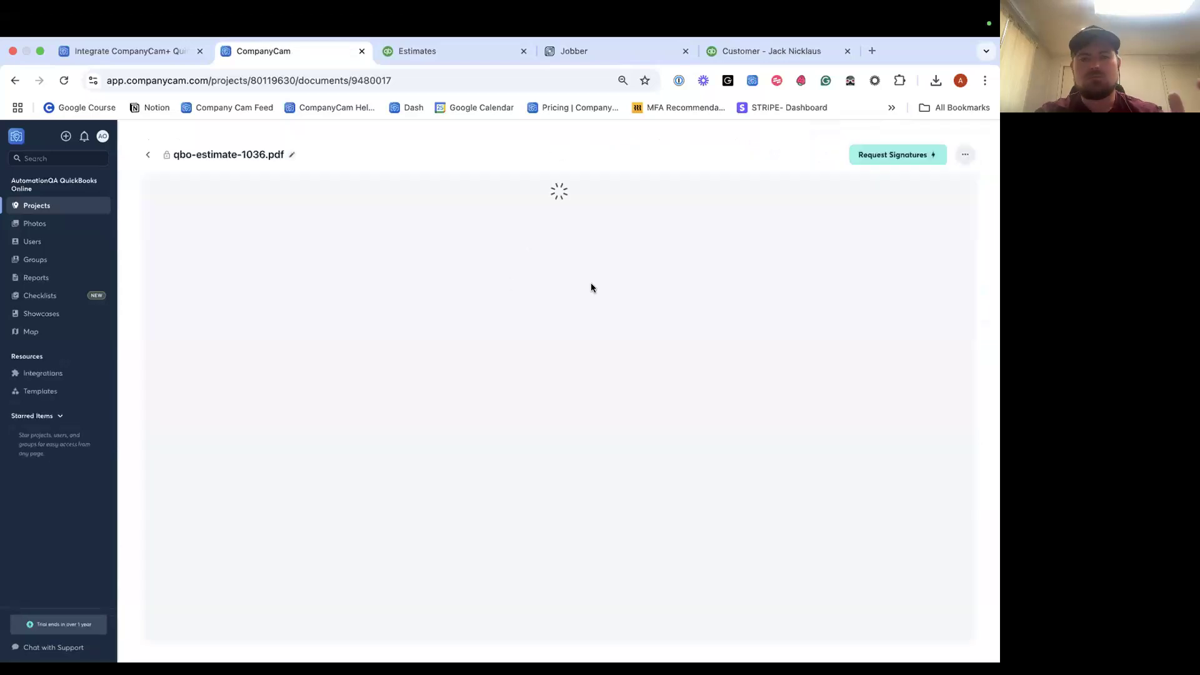
scroll(591, 287, "down", 4)
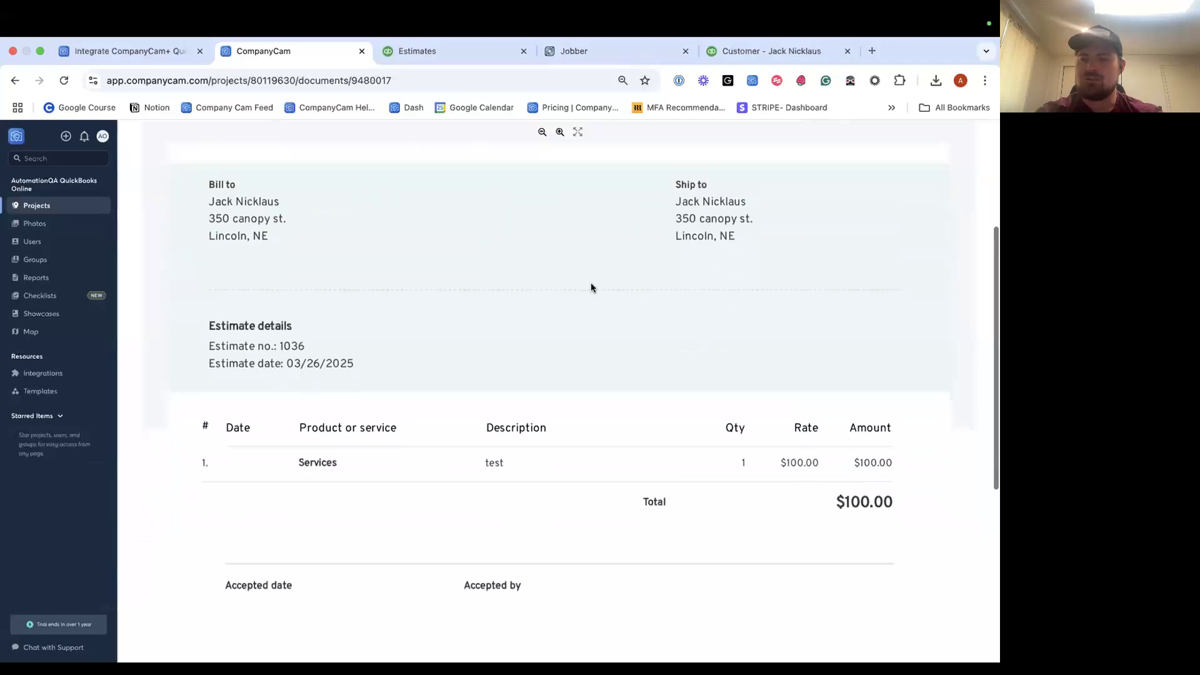
scroll(591, 288, "up", 4)
left_click(148, 170)
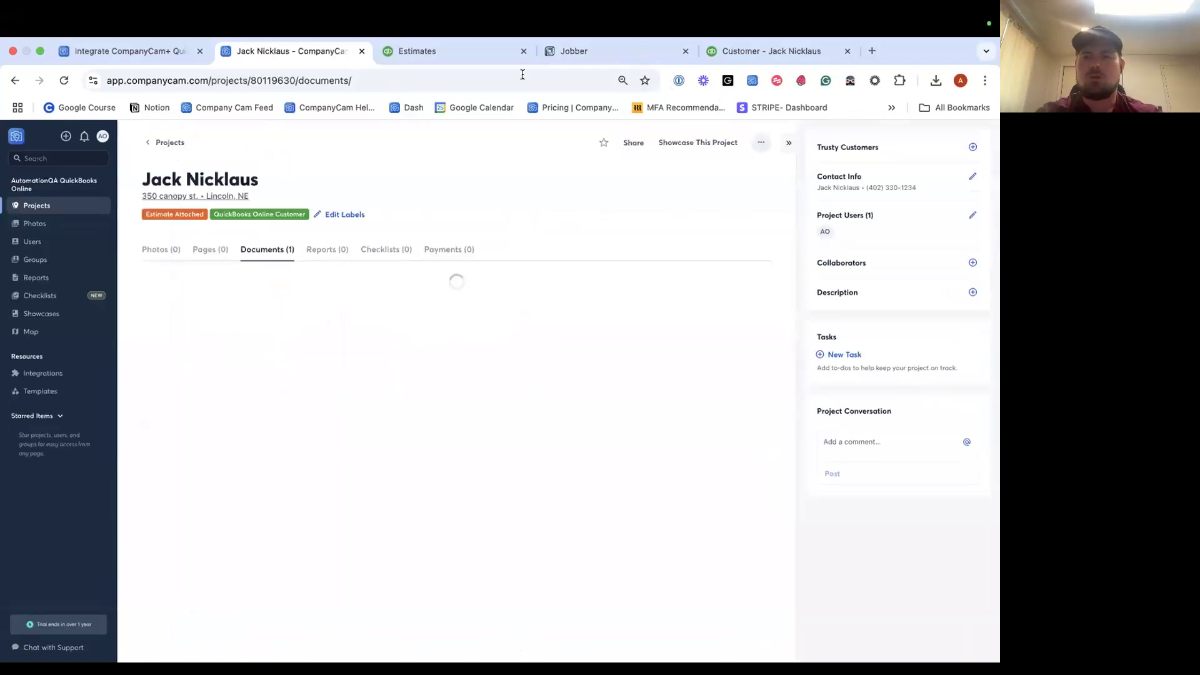
left_click(492, 59)
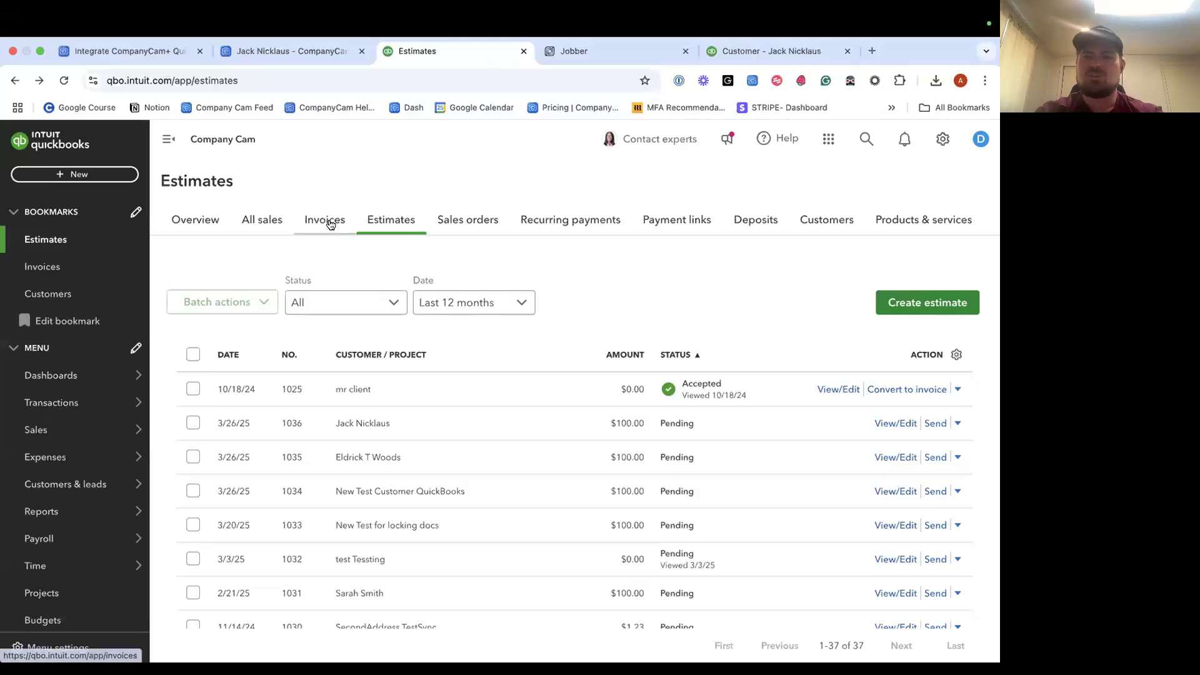
Start a new invoice from the invoices list and select the synced customer.
left_click(327, 222)
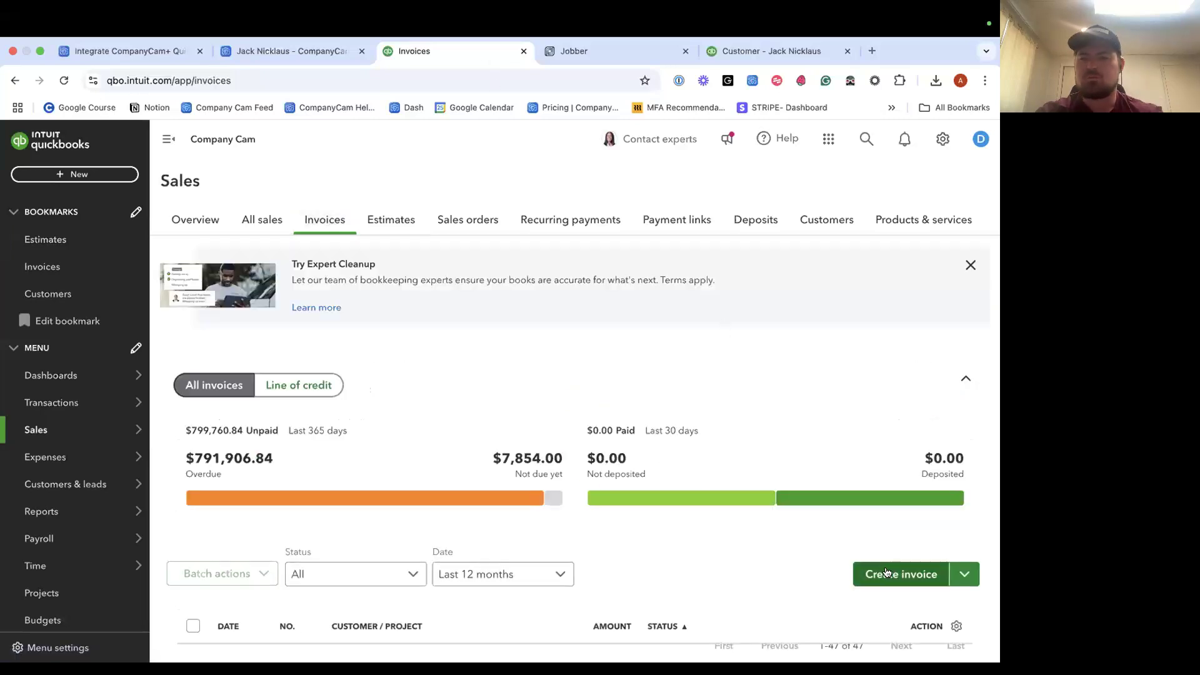
left_click(900, 572)
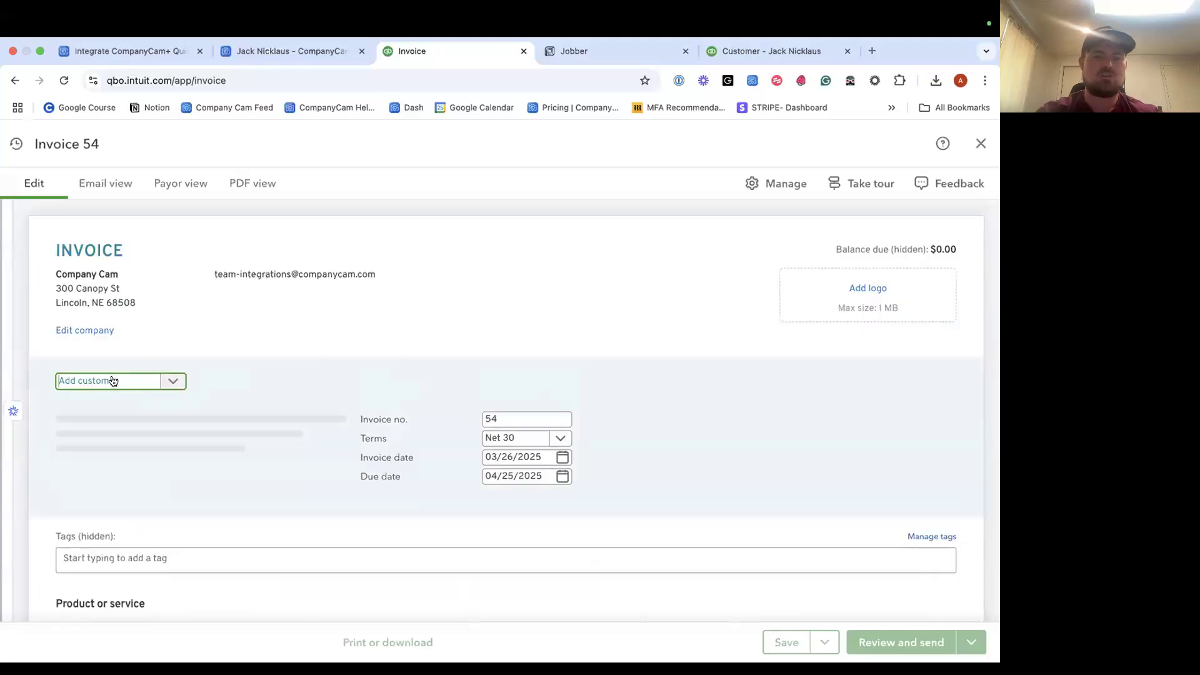
left_click(112, 381)
type("jack")
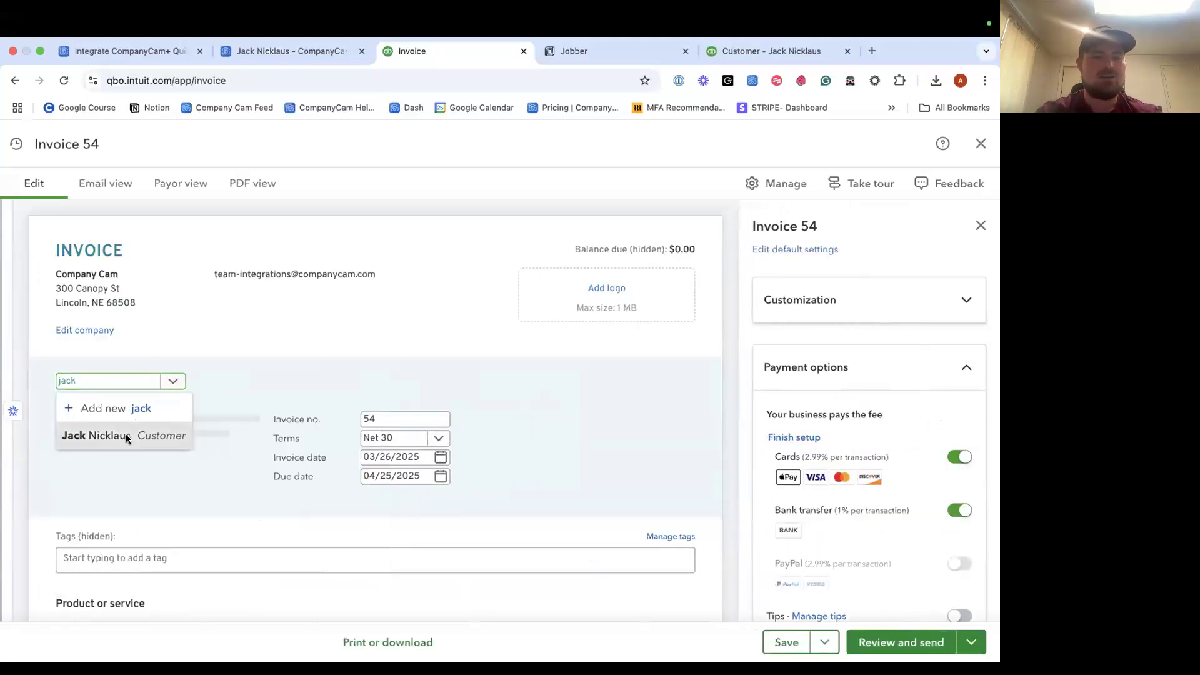
left_click(126, 436)
scroll(230, 378, "down", 5)
Give invoice 54 a single $1,000.00 line and save it.
left_click(306, 506)
left_click(553, 509)
left_click(758, 514)
type("1")
key("Tab")
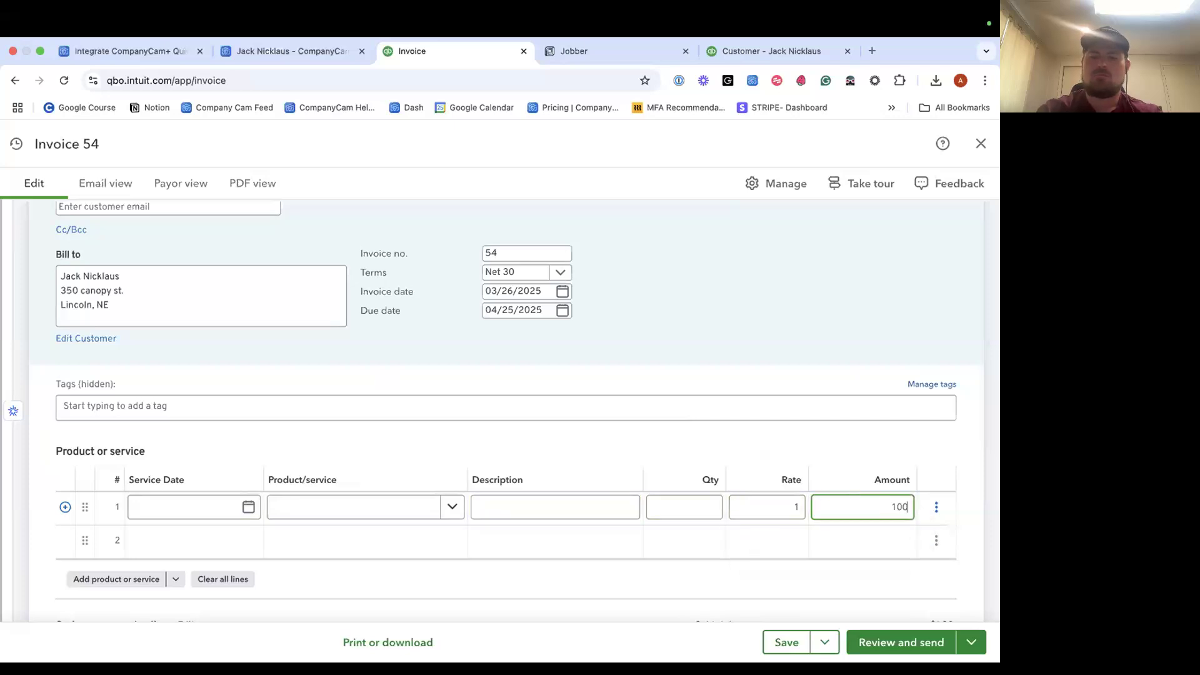
left_click(830, 575)
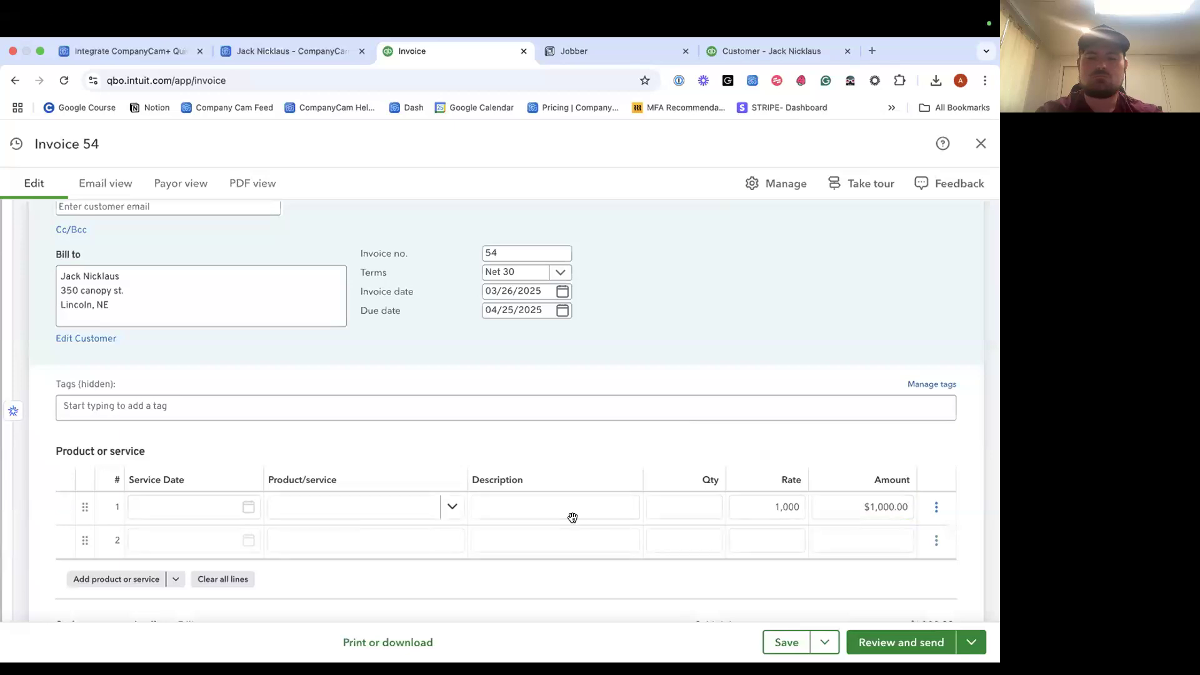
scroll(573, 519, "down", 4)
scroll(573, 519, "down", 5)
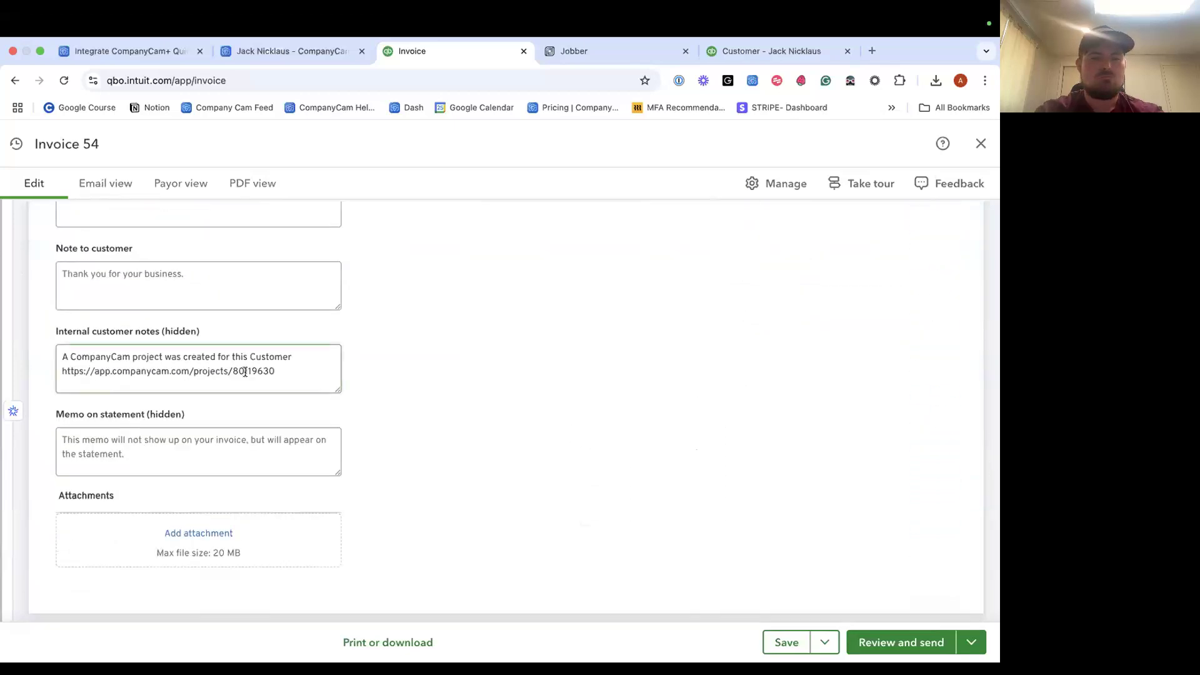
left_click(786, 642)
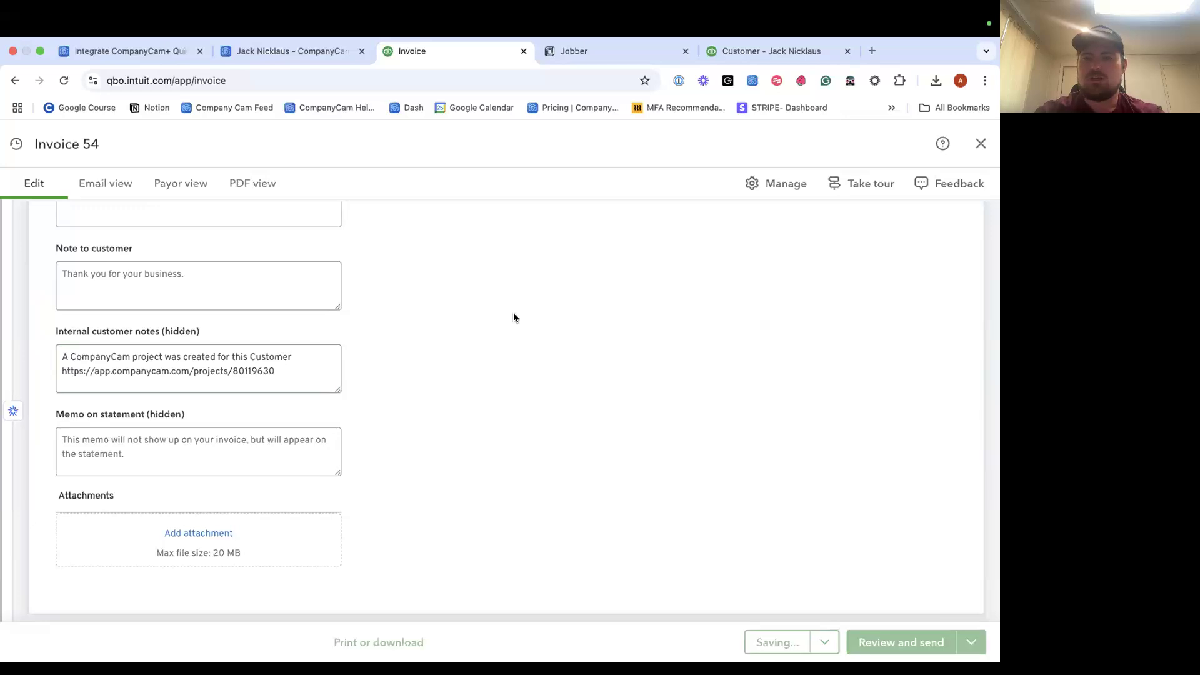
left_click(306, 53)
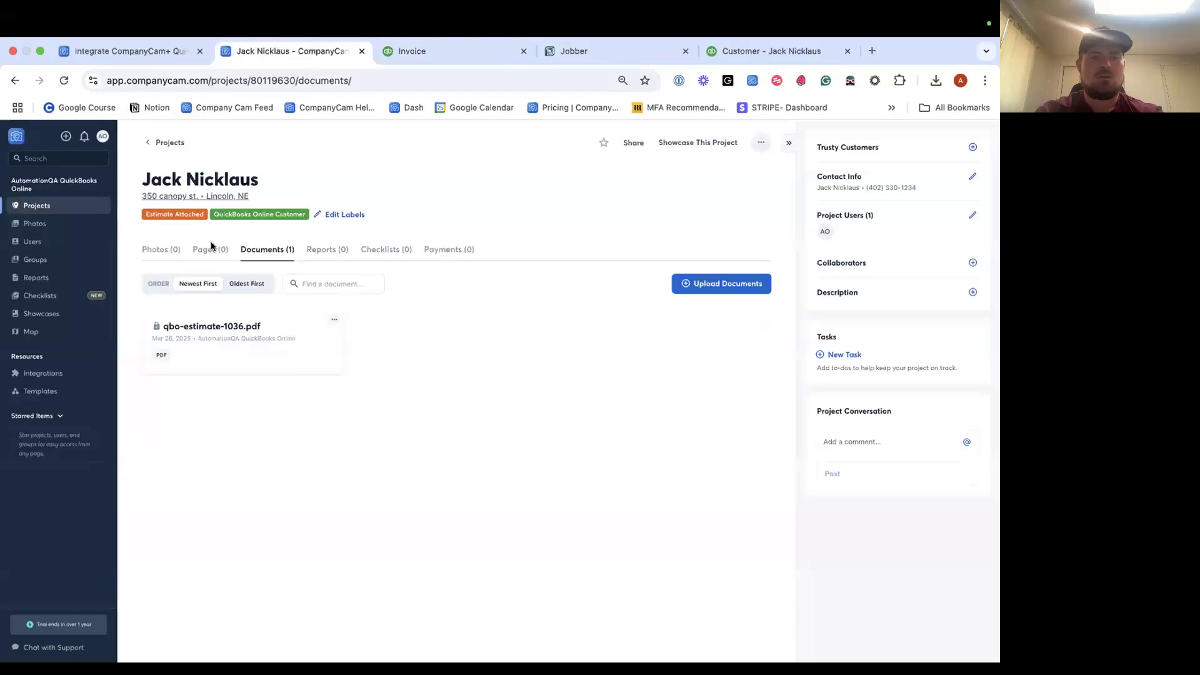
Reopen the customer's project from the projects list and view its documents.
left_click(164, 142)
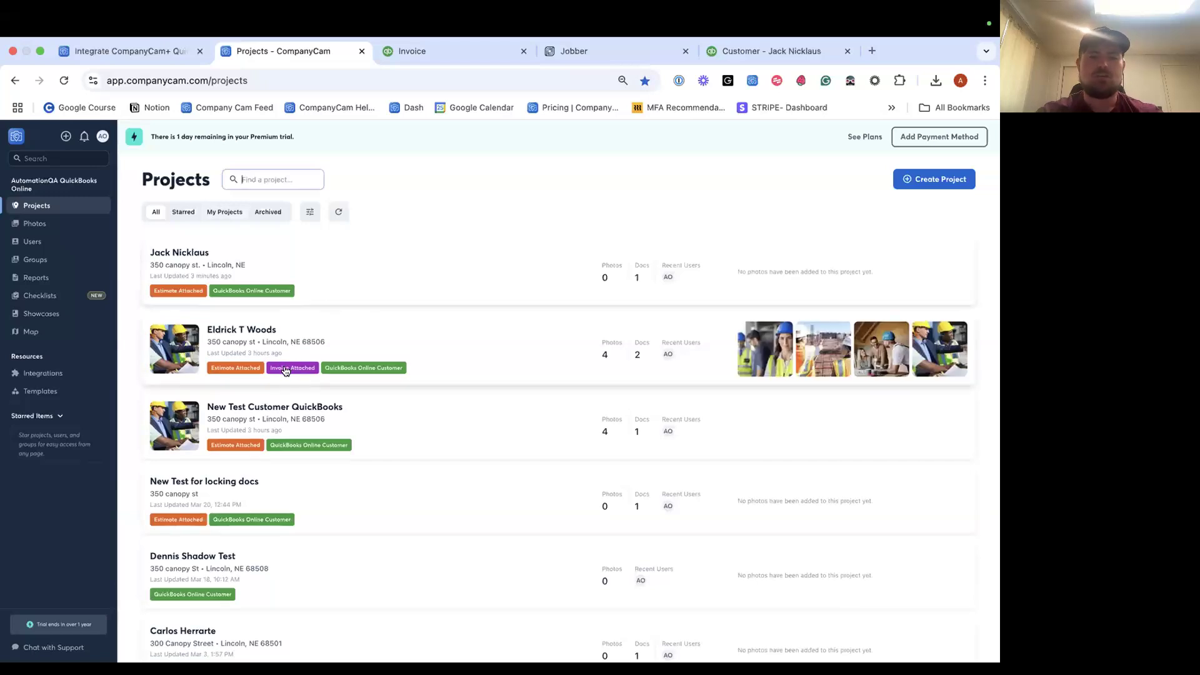
left_click(358, 262)
left_click(277, 249)
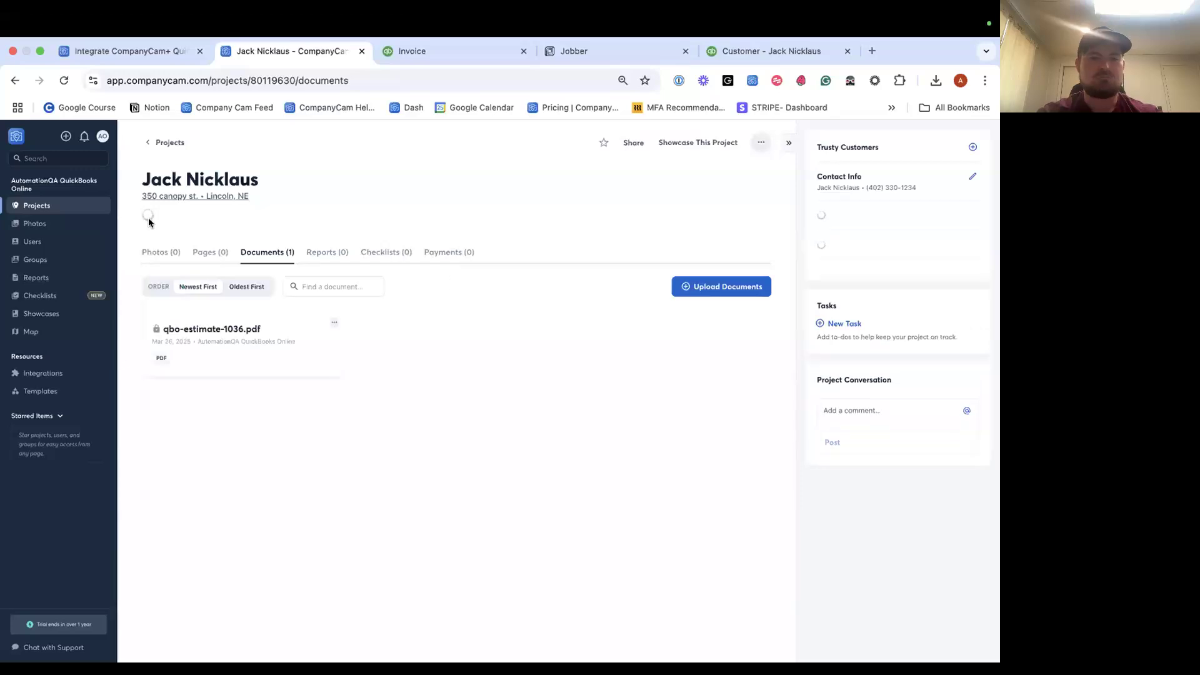
Refresh via the projects list and open qbo-invoice-54.pdf ($1,000.00) from the project's documents.
left_click(80, 208)
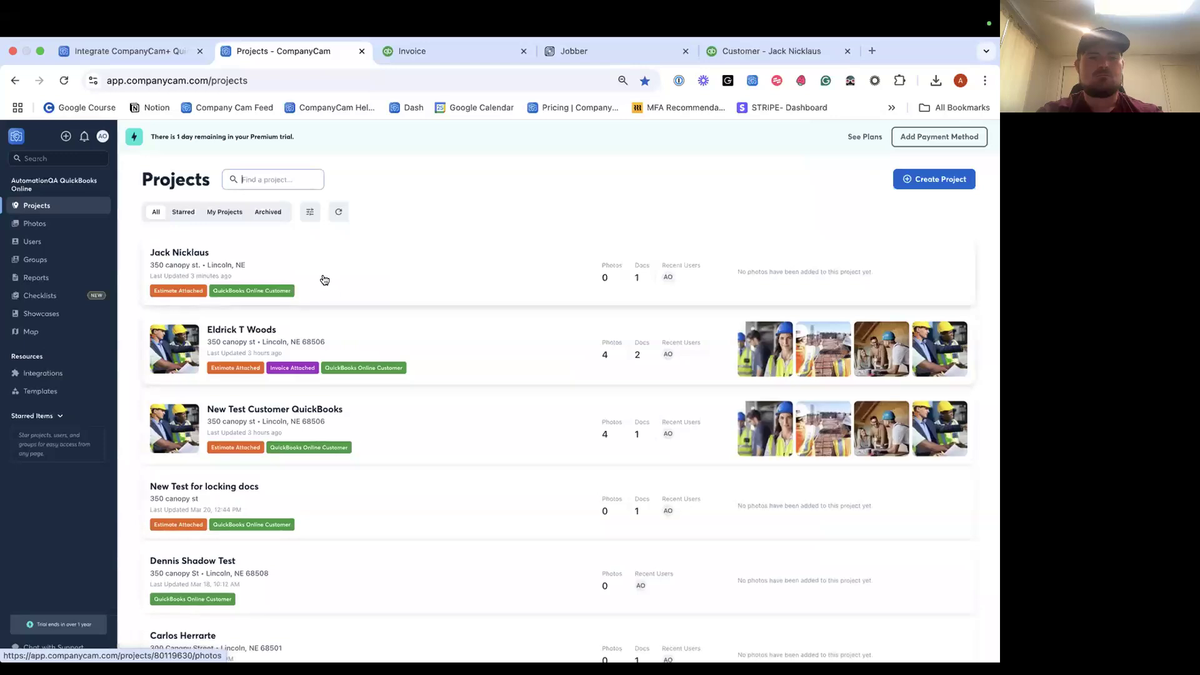
left_click(325, 280)
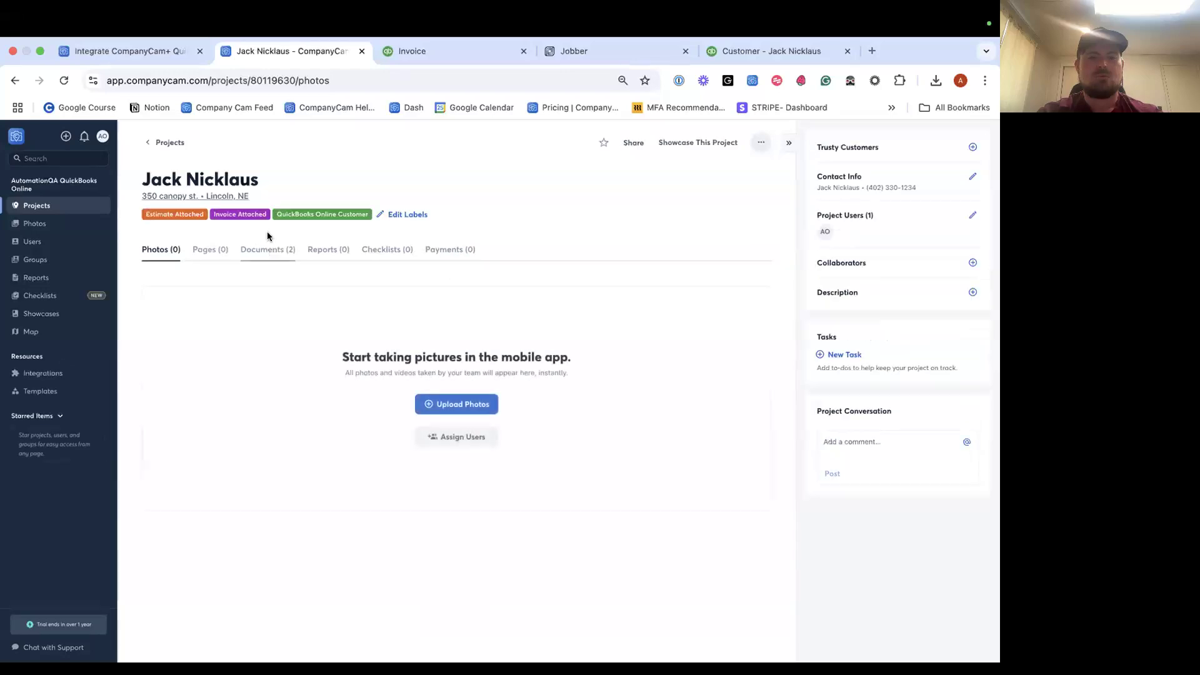
left_click(262, 251)
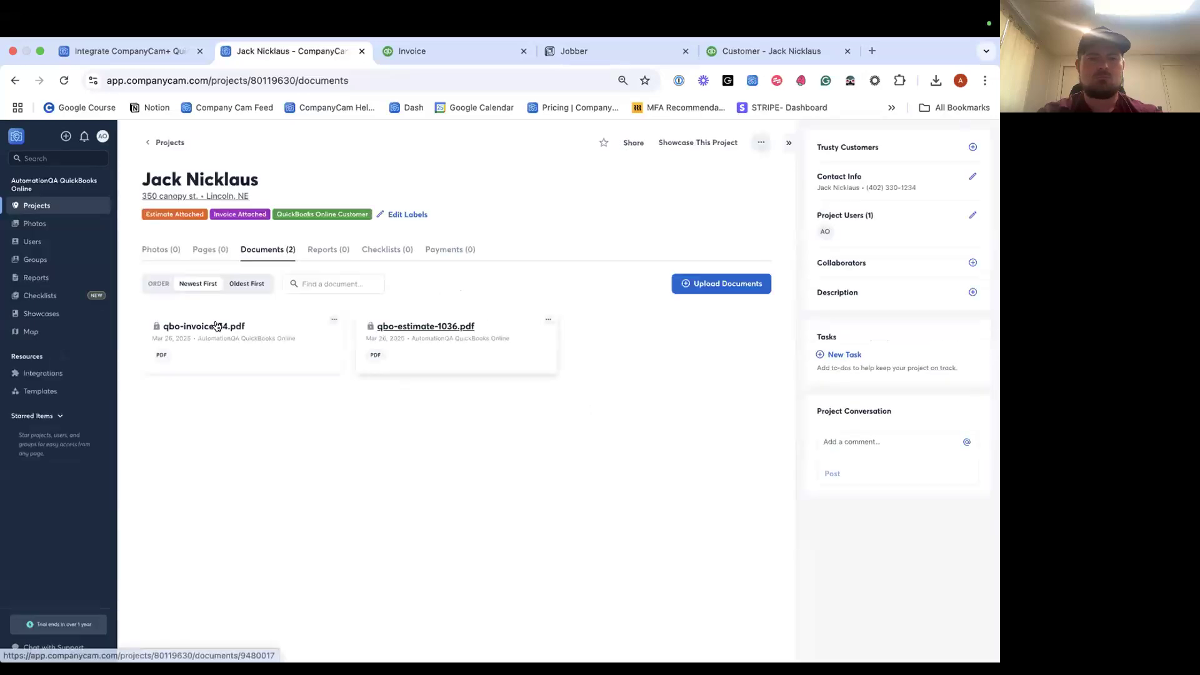
left_click(214, 326)
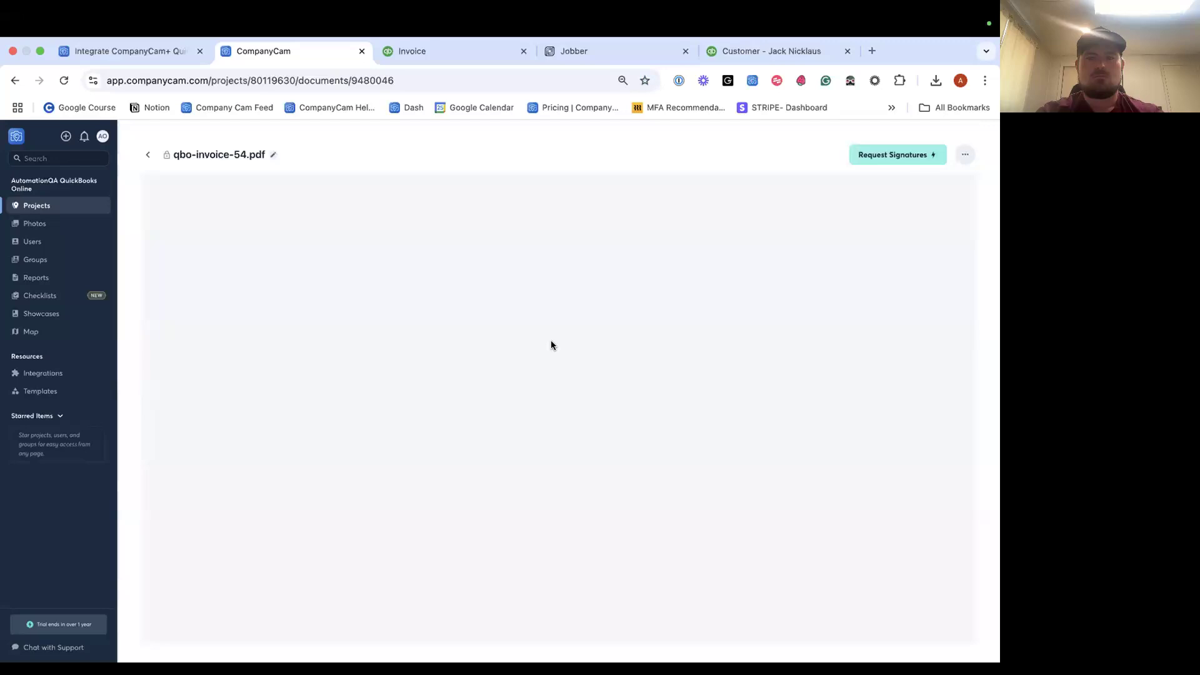
scroll(550, 345, "down", 4)
scroll(550, 342, "up", 10)
left_click(150, 155)
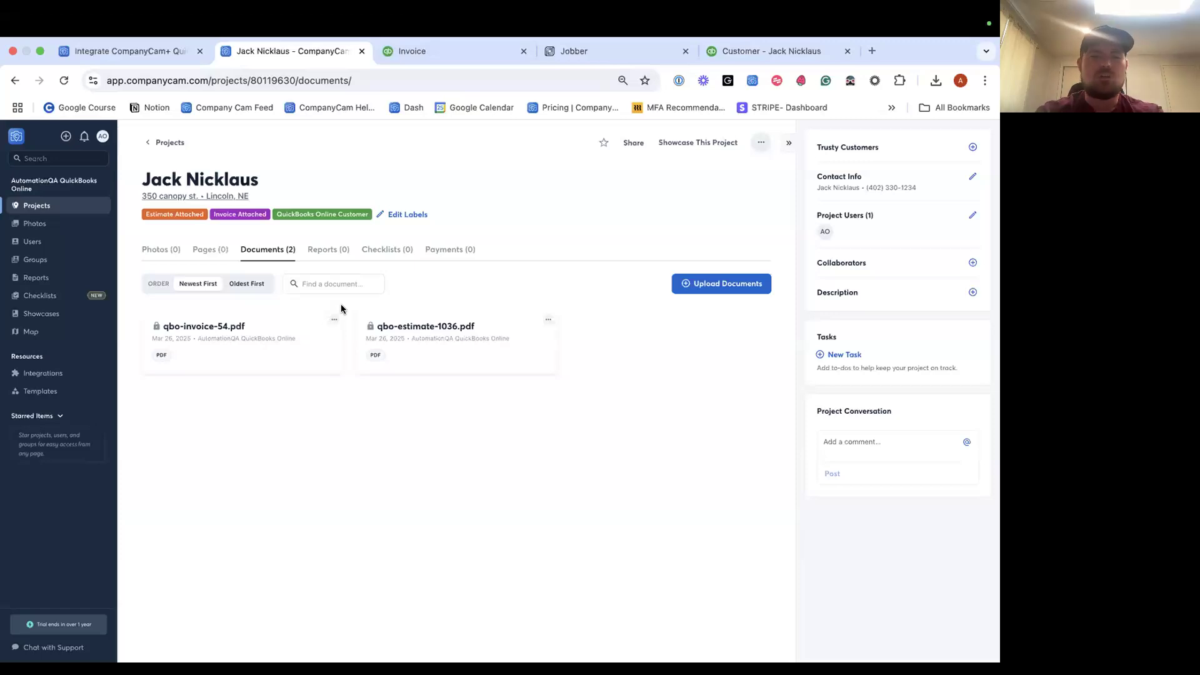
Upload the four downloaded JPEGs from the Images folder into the project's Photos tab.
left_click(163, 257)
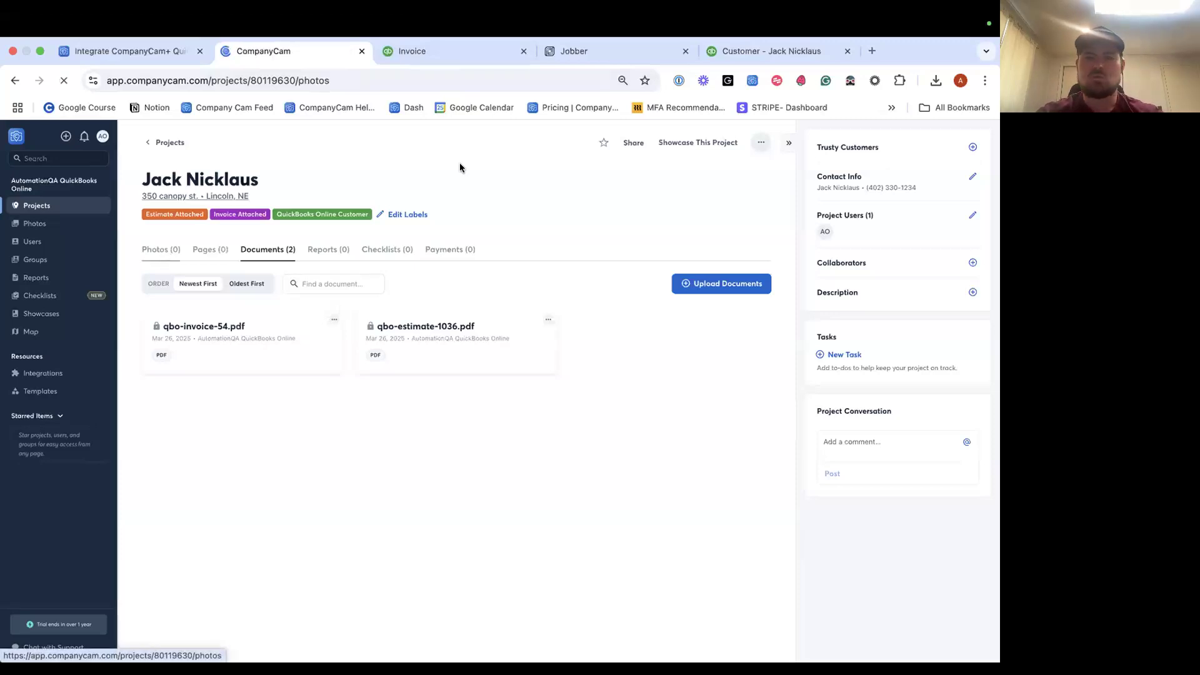
left_click(463, 56)
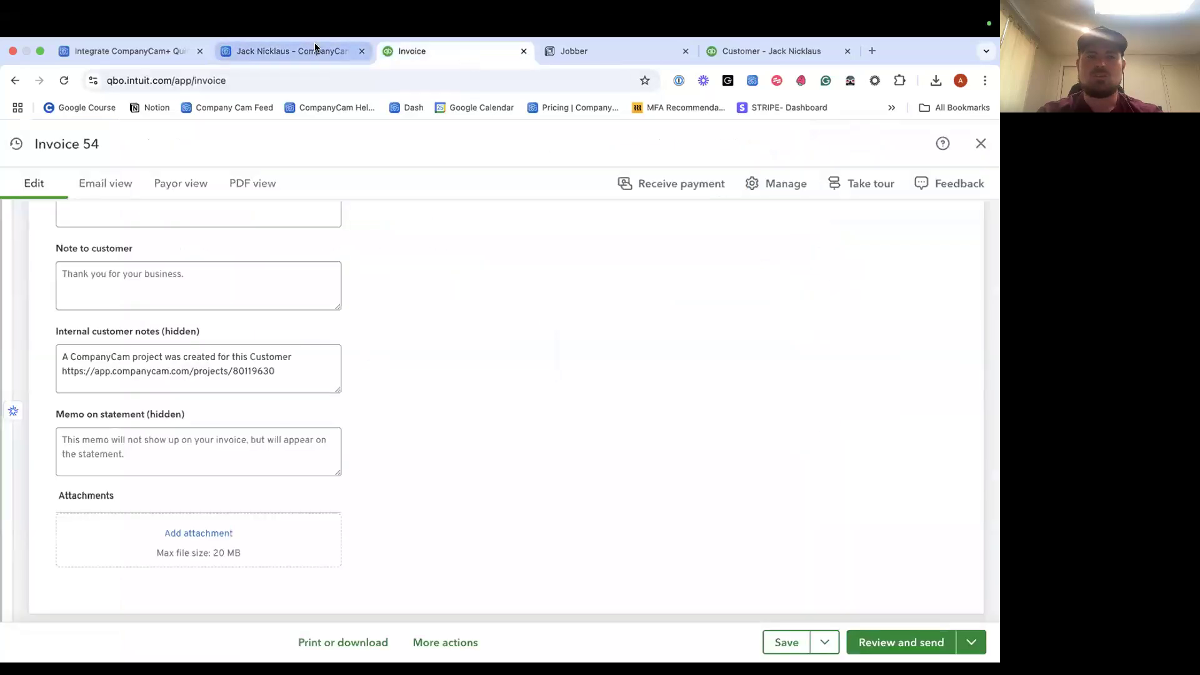
left_click(313, 49)
left_click(442, 406)
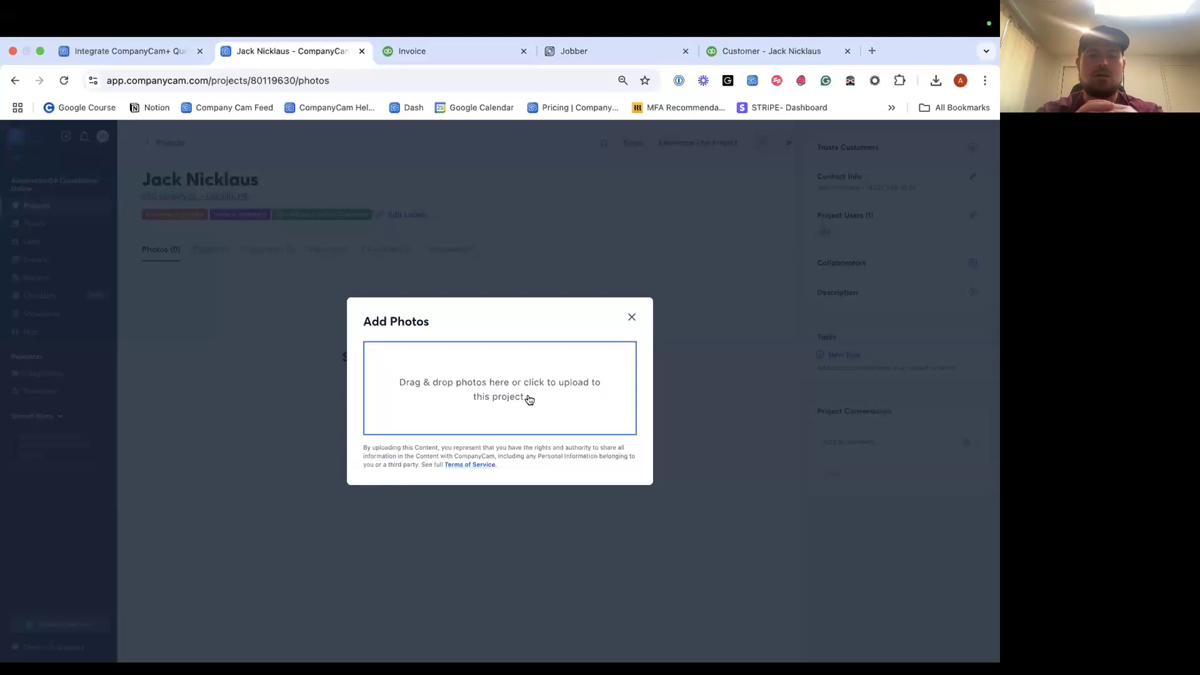
left_click(529, 399)
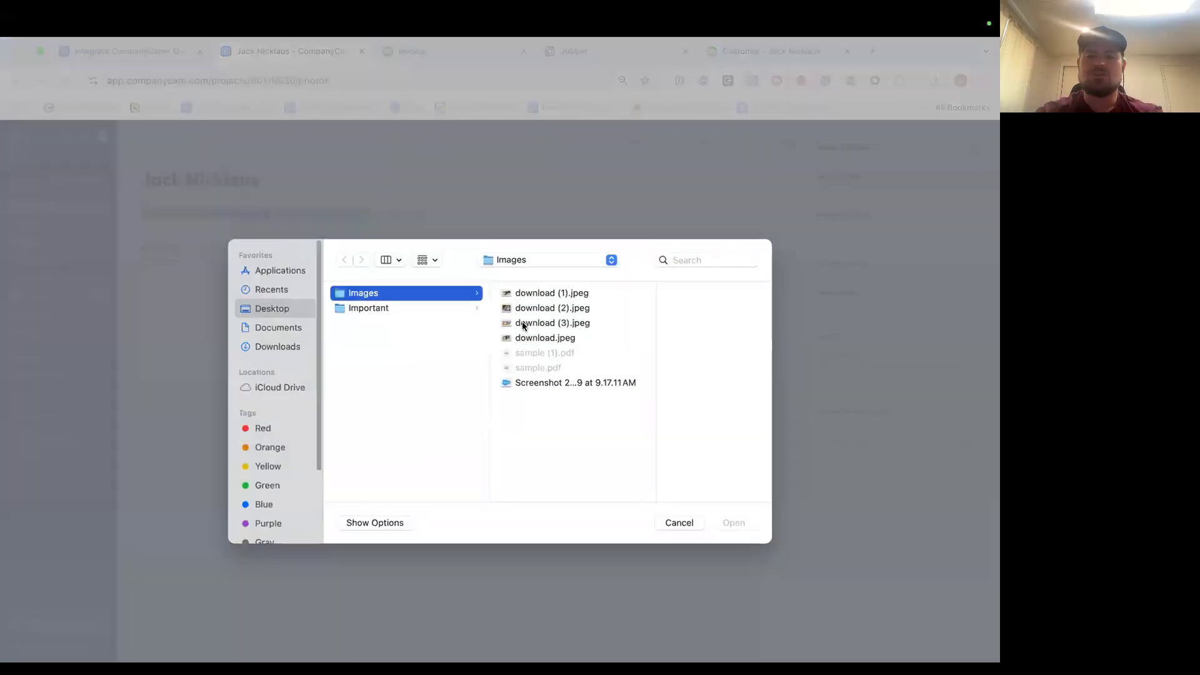
left_click(557, 294)
left_click(554, 308, "super")
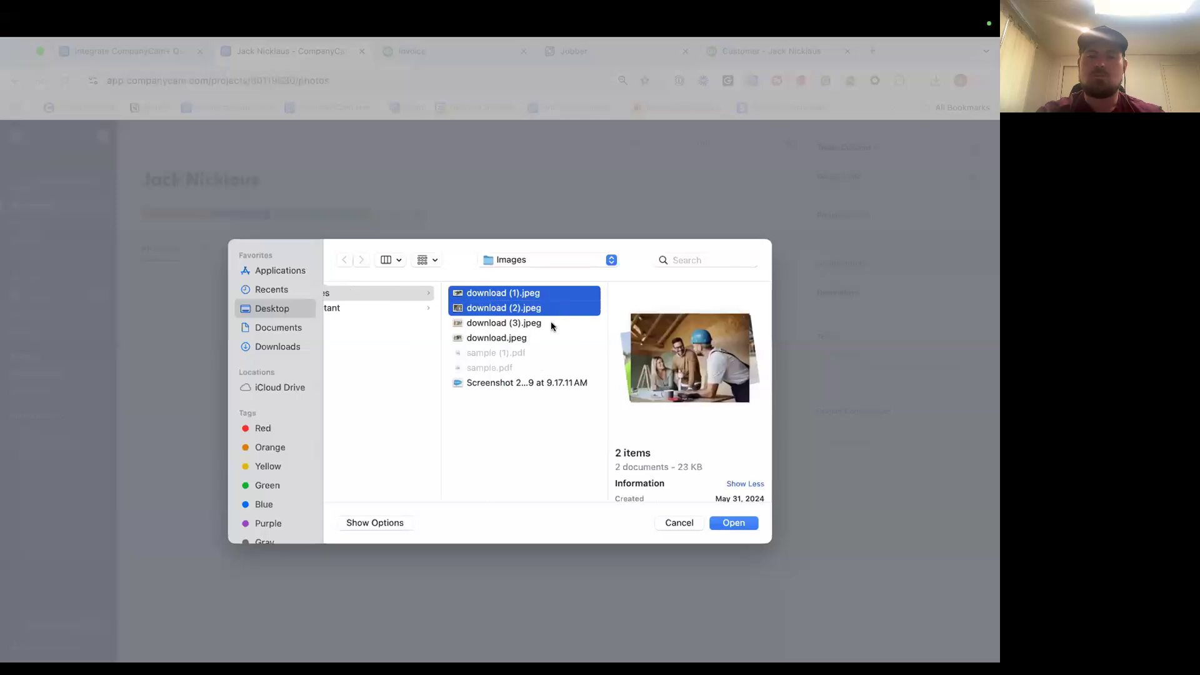
left_click(553, 324, "super")
left_click(552, 339, "super")
left_click(733, 522)
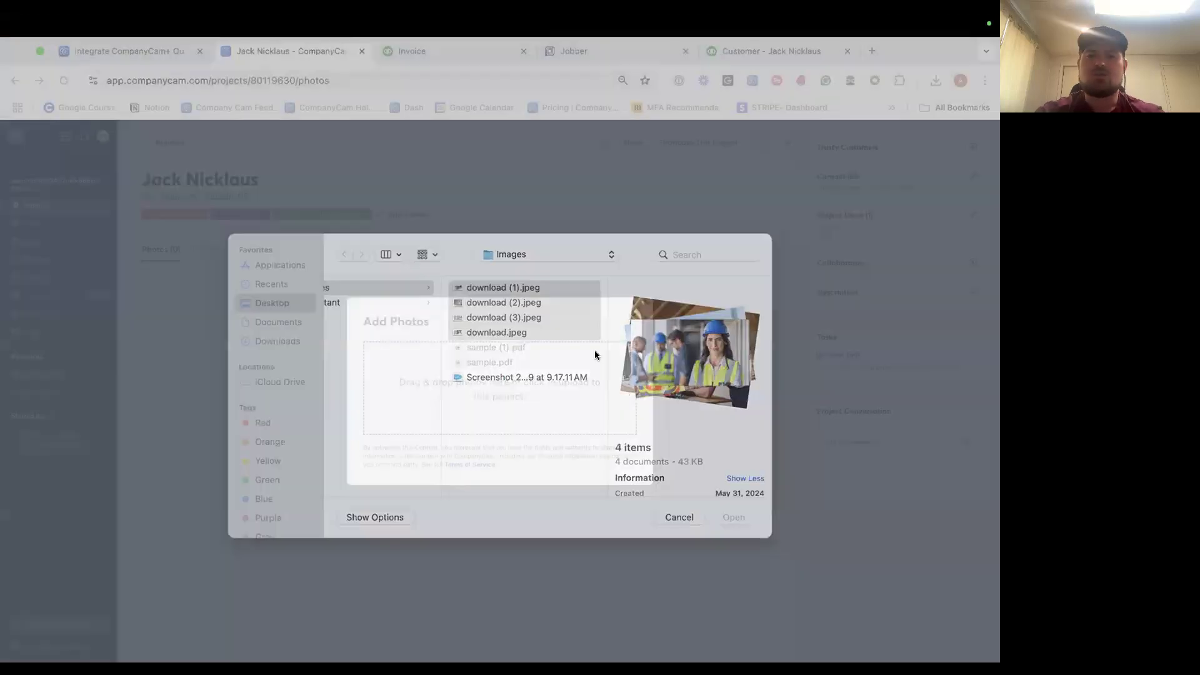
left_click(632, 314)
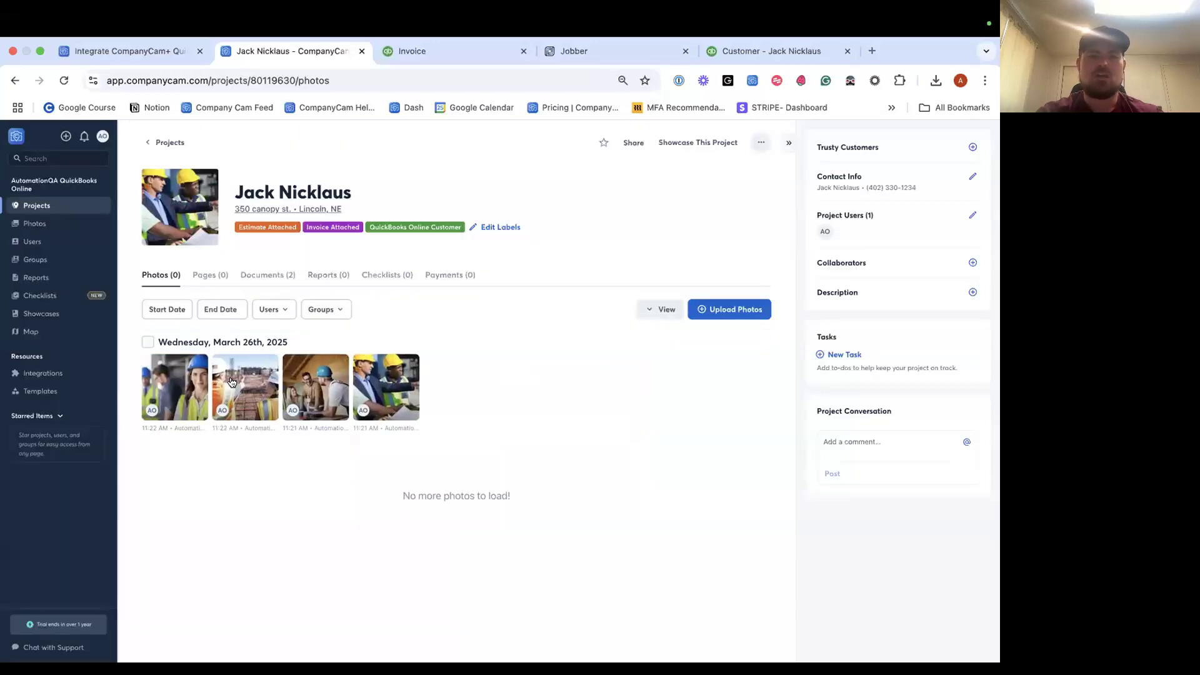
Select the four March 26th photos and send them to the QuickBooks Online customer record.
left_click(147, 345)
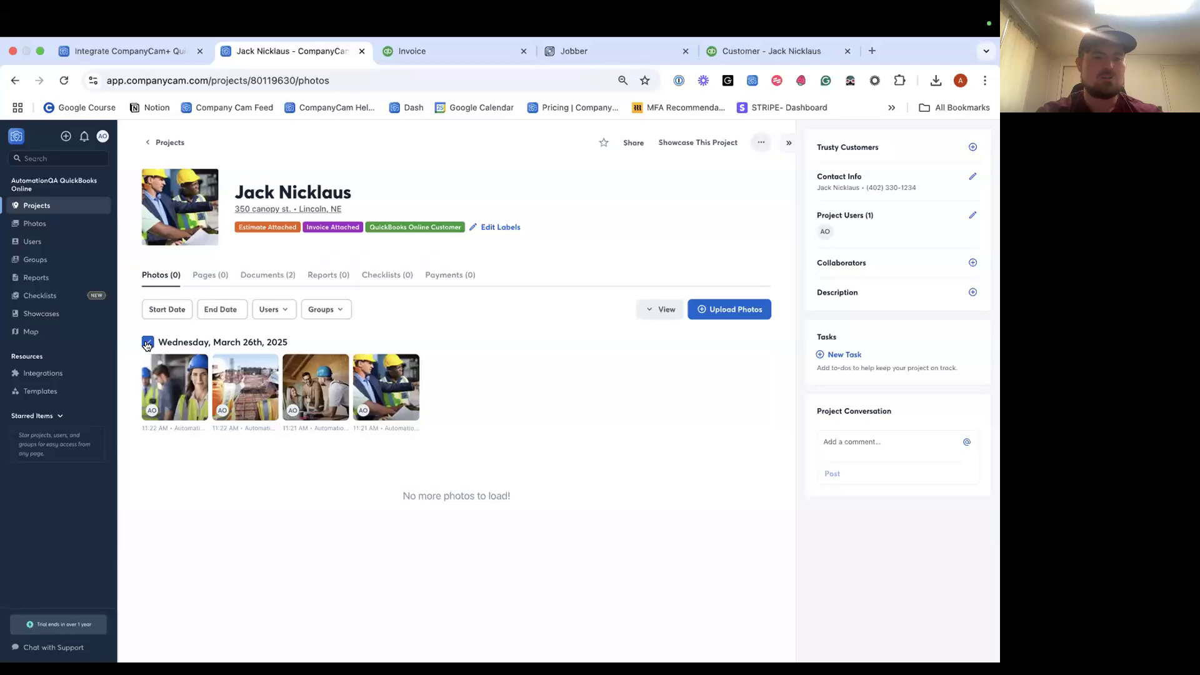
left_click(148, 345)
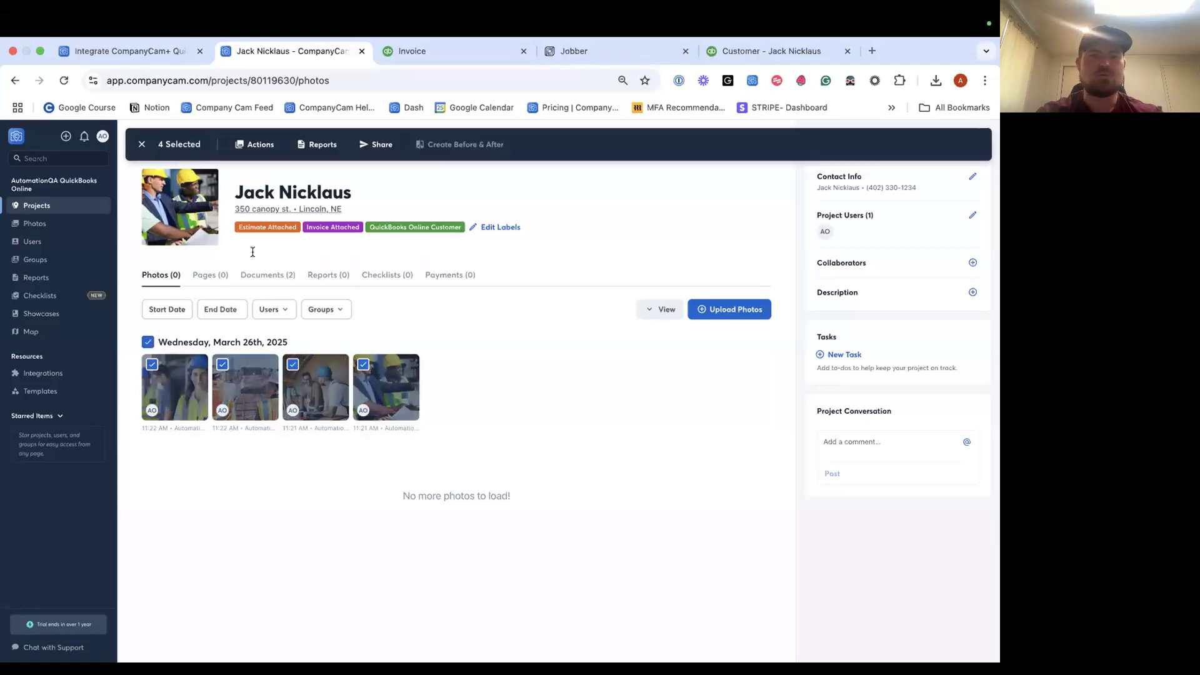
left_click(252, 150)
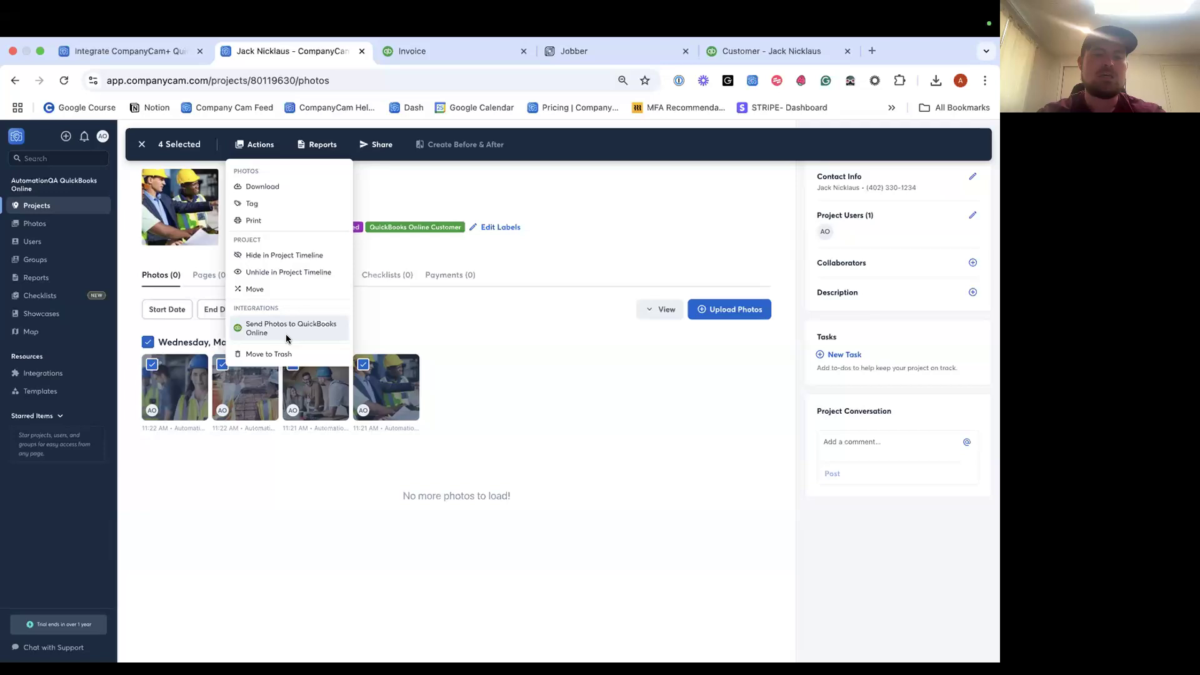
left_click(287, 338)
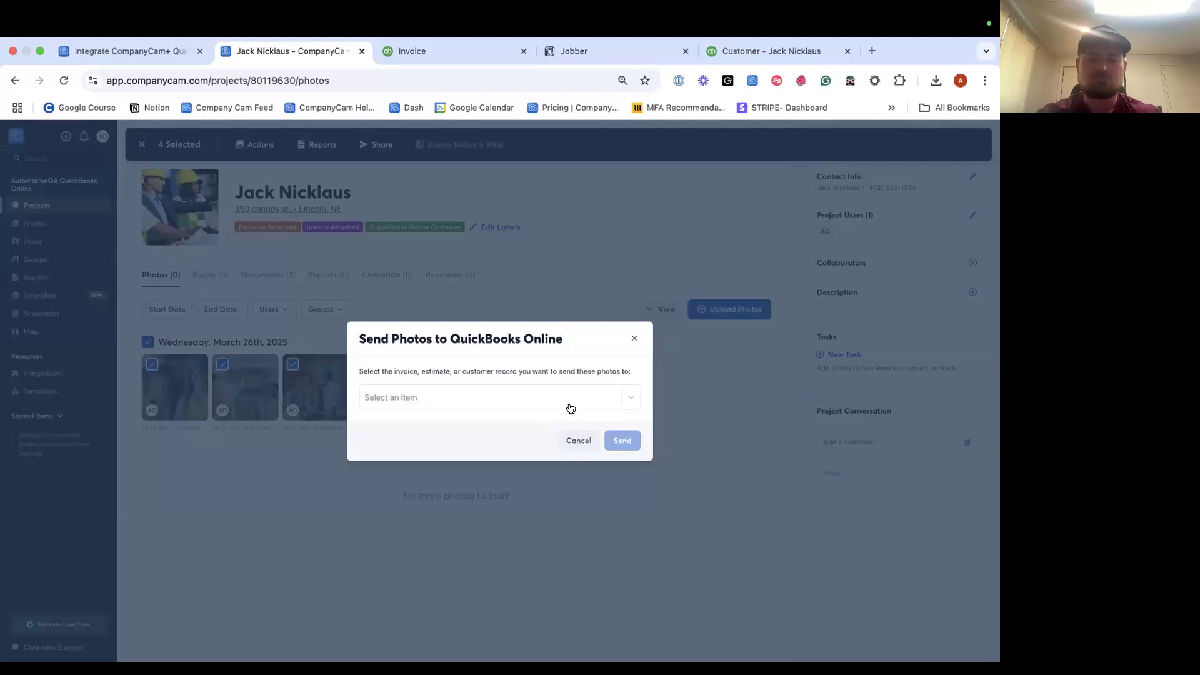
left_click(570, 407)
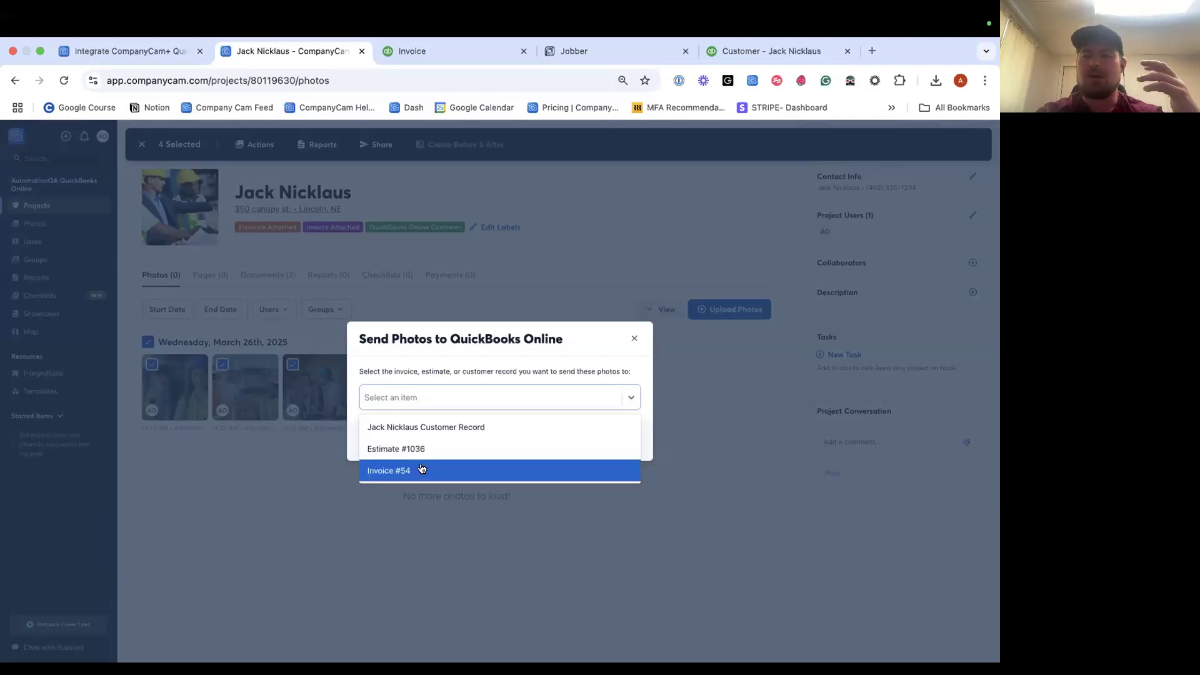
left_click(441, 431)
left_click(623, 446)
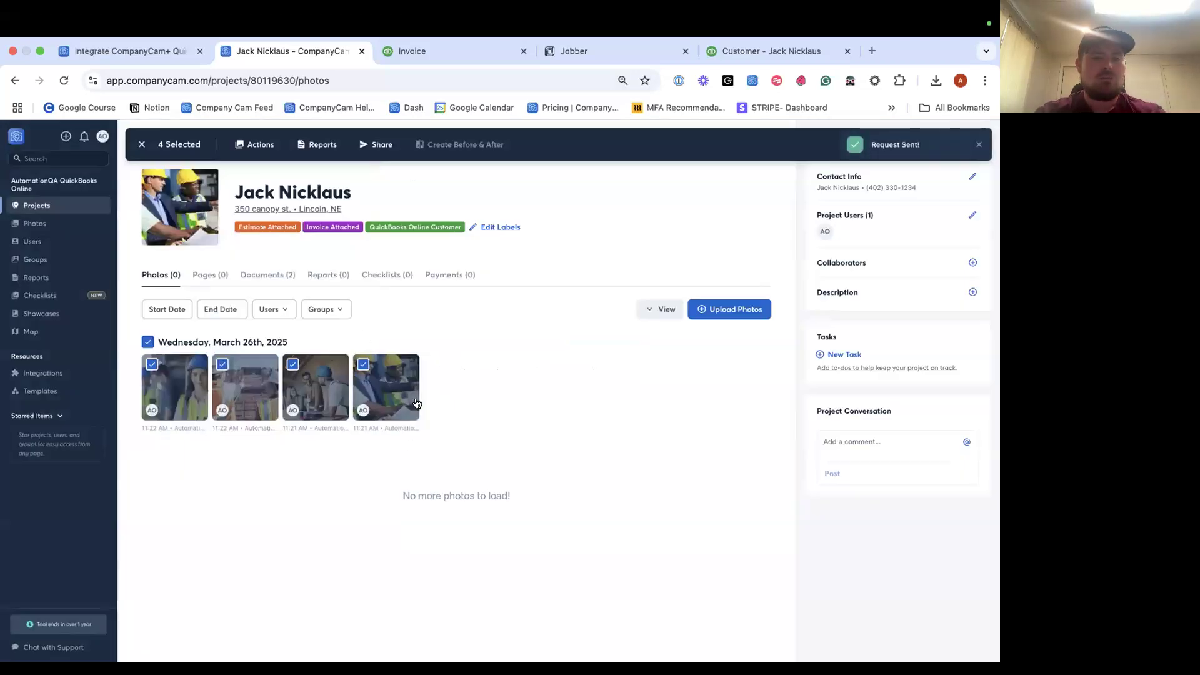
left_click(758, 49)
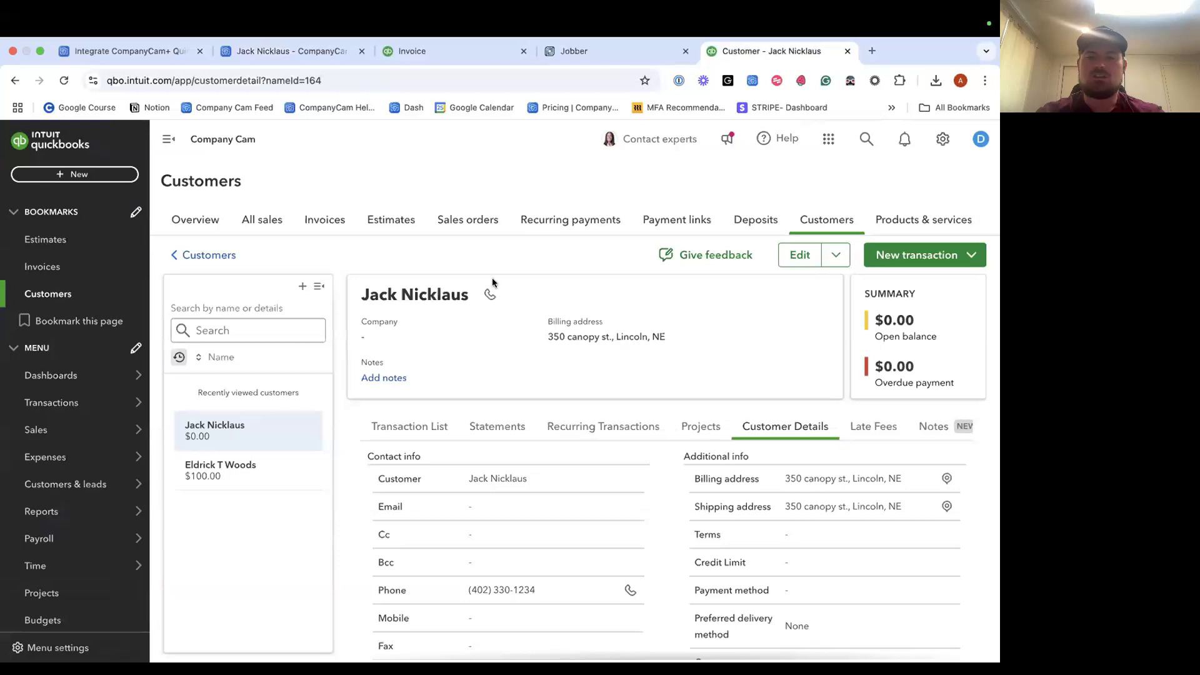
Reload the customer page, select the CompanyCam project link in Notes, and view existing attachments.
scroll(627, 416, "down", 3)
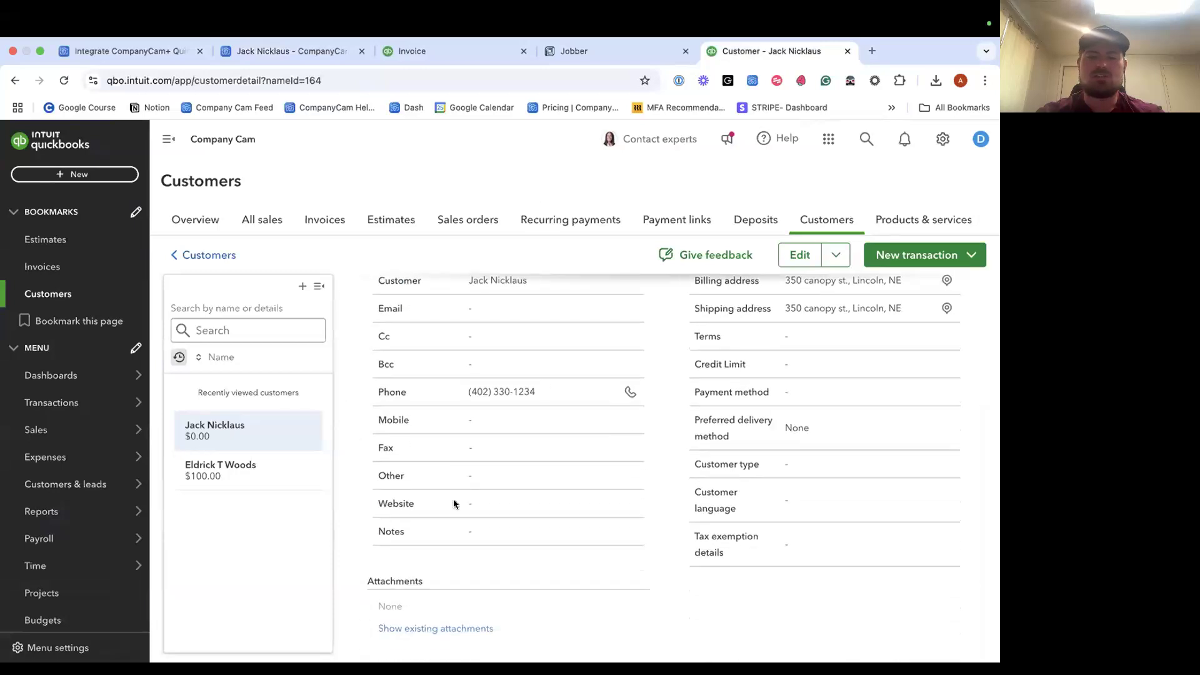
scroll(411, 586, "up", 3)
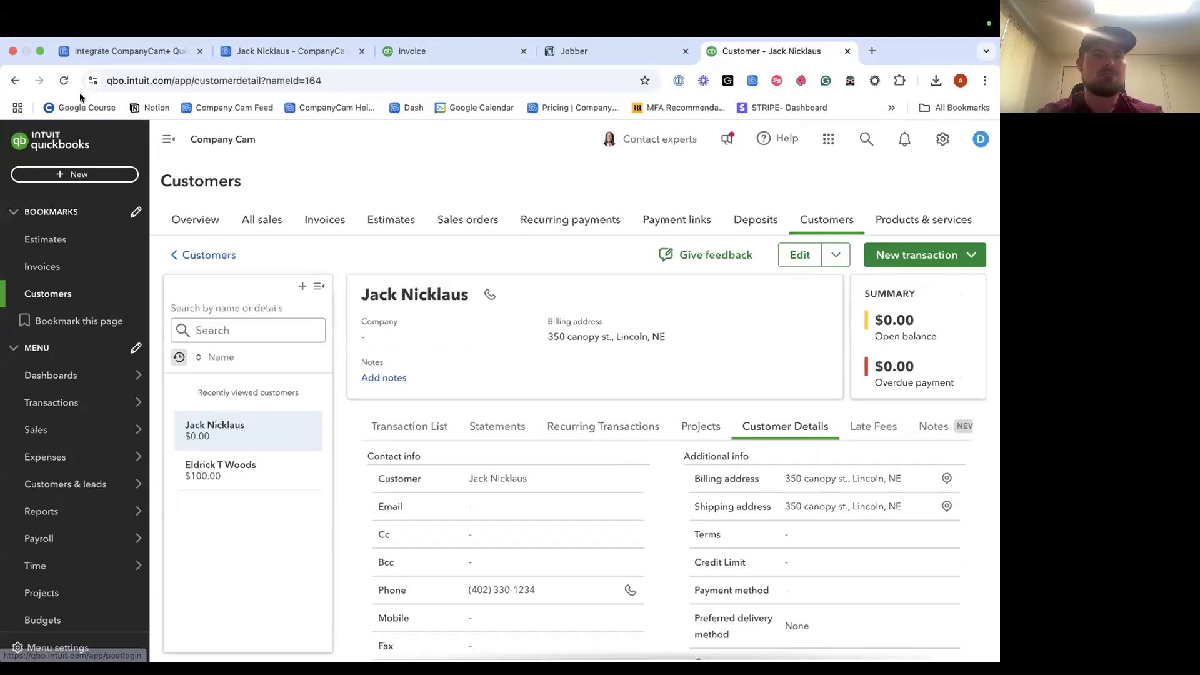
left_click(65, 81)
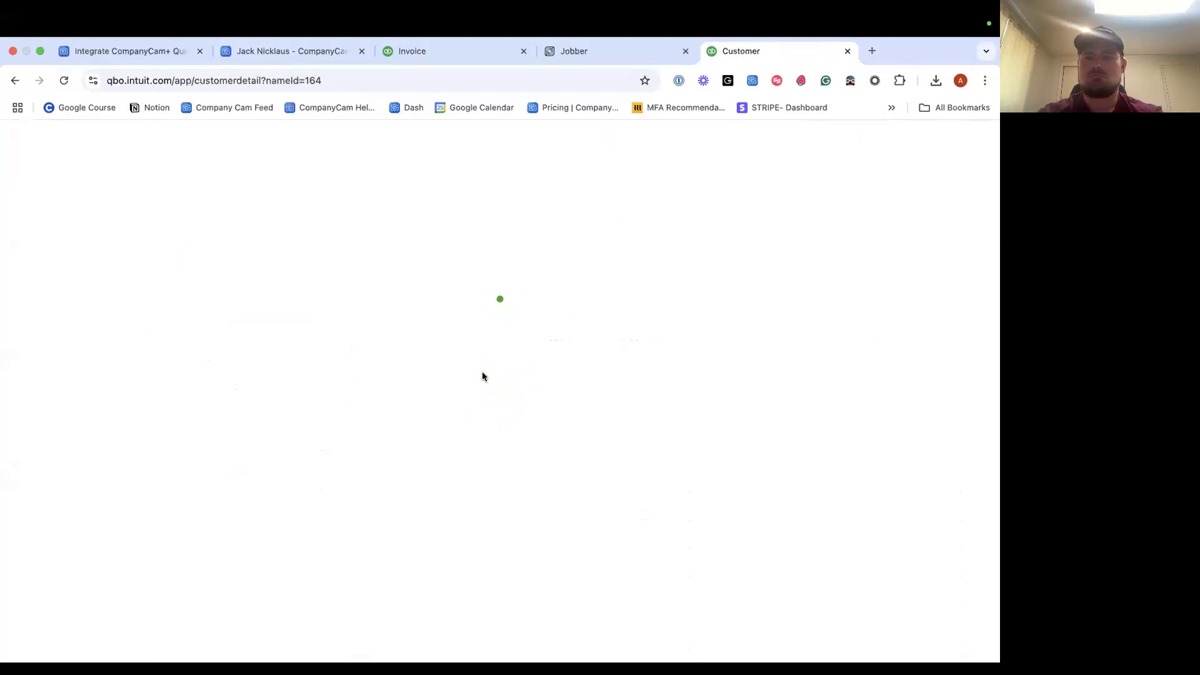
scroll(523, 502, "down", 5)
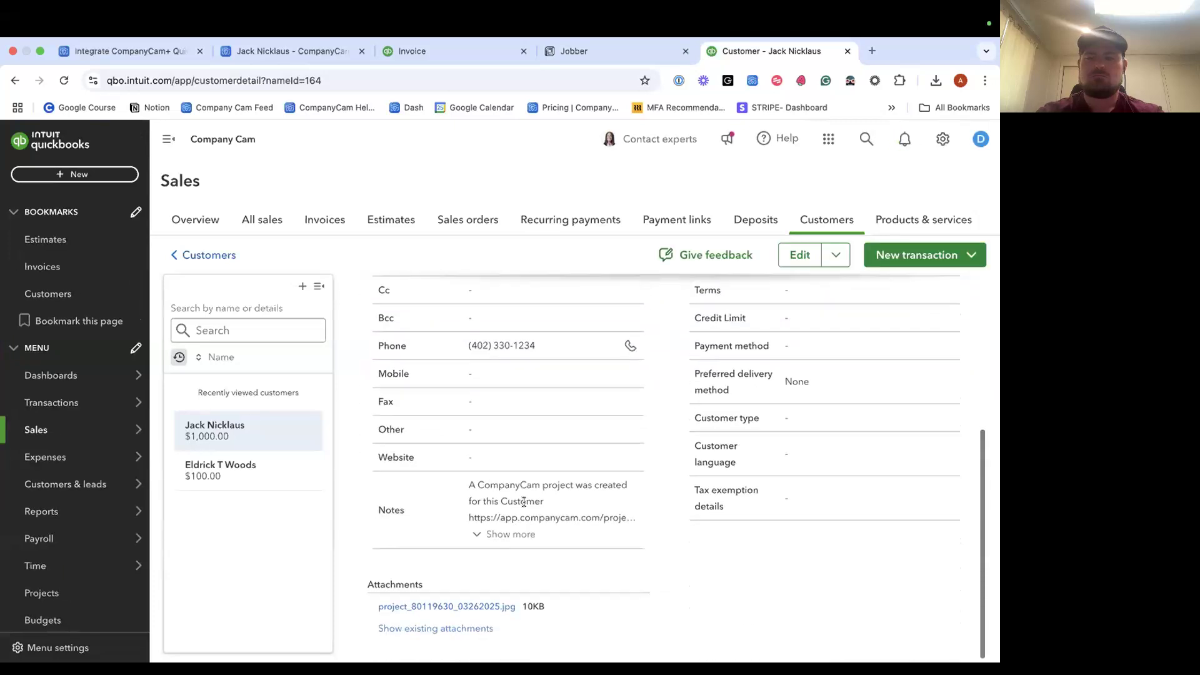
left_click(496, 534)
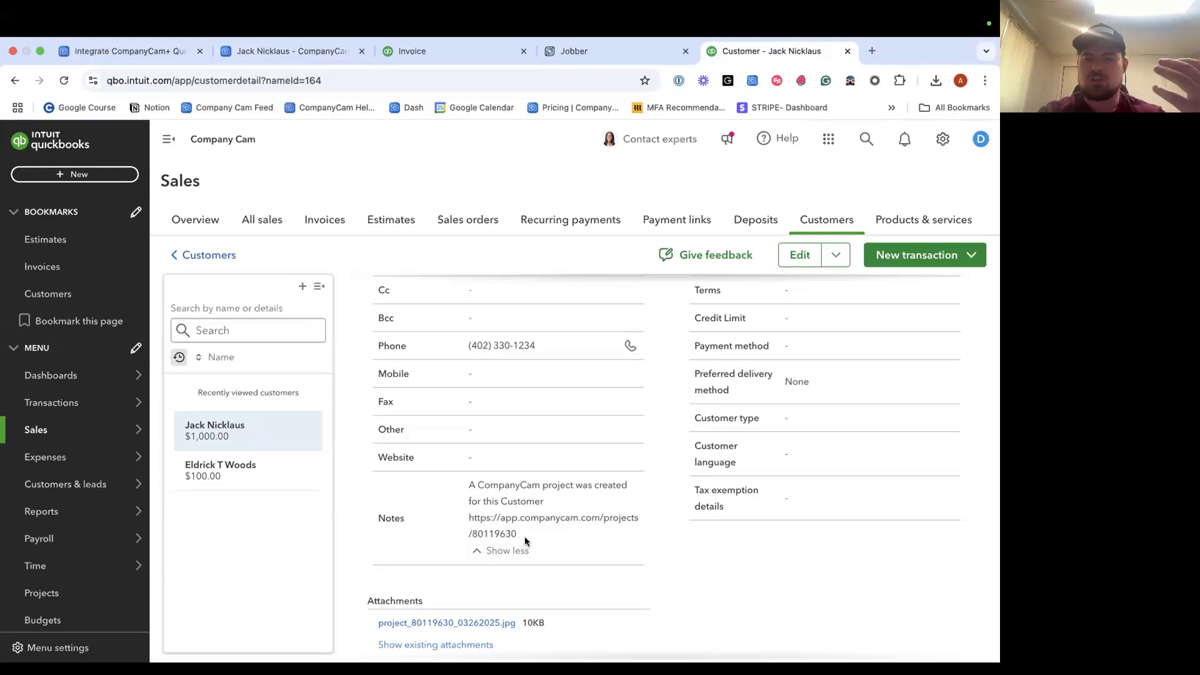
left_click_drag(521, 535, 466, 520)
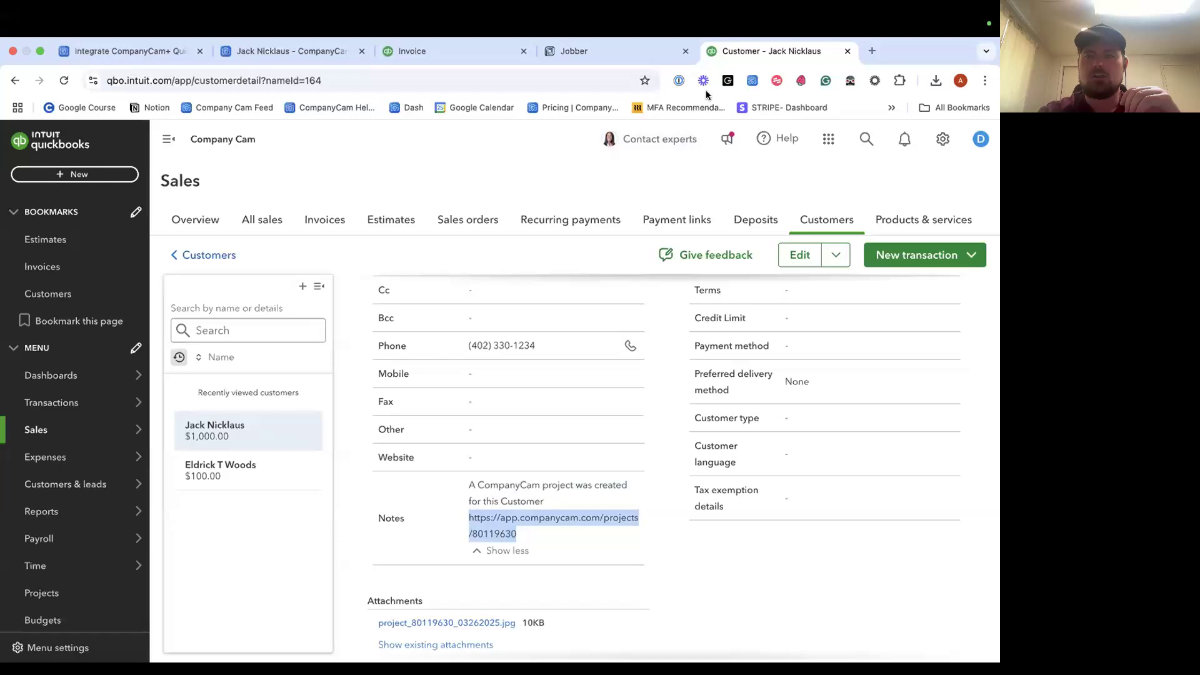
scroll(571, 507, "down", 1)
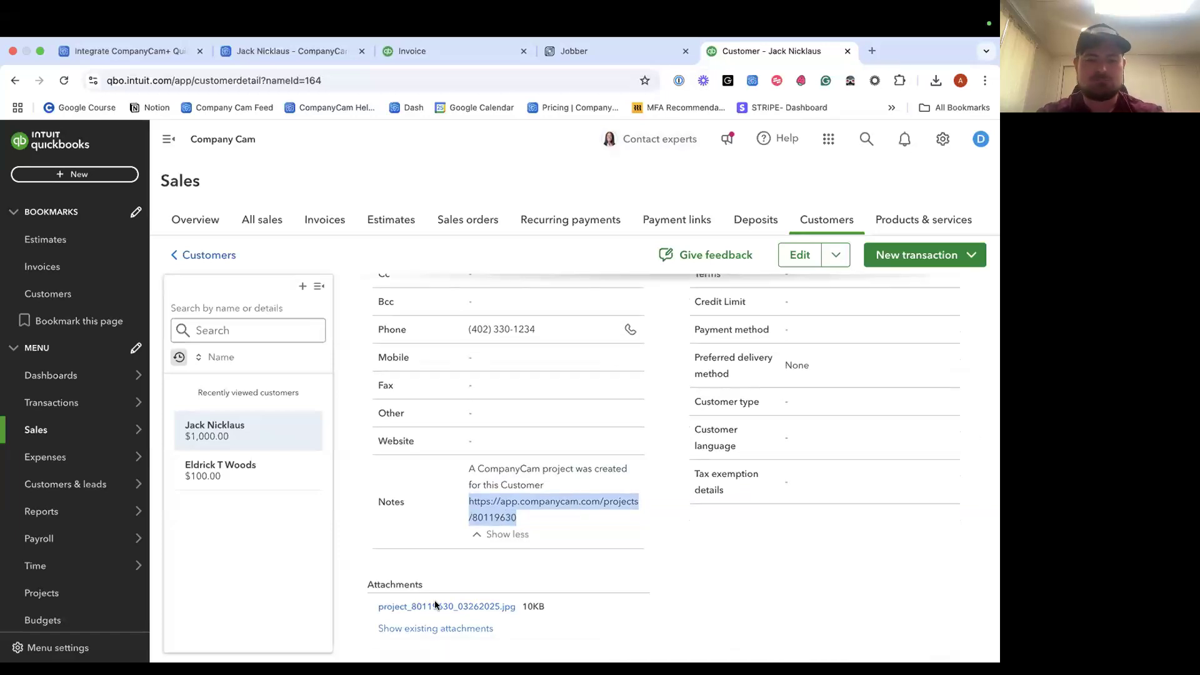
left_click(431, 629)
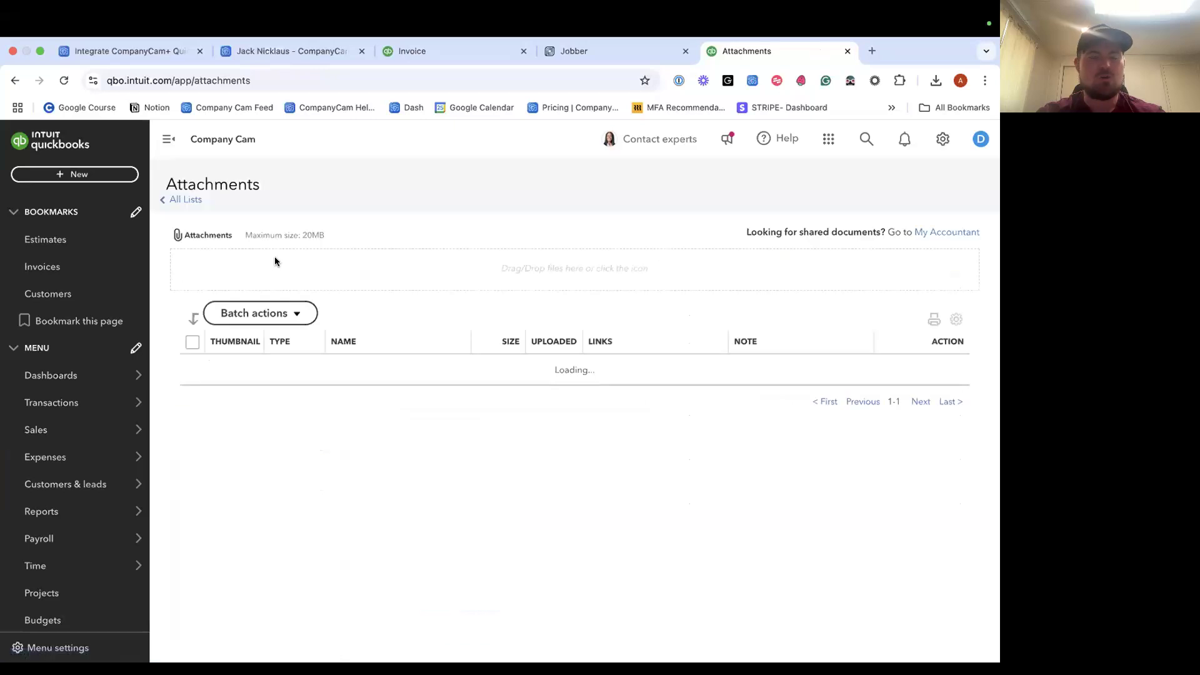
Go back to the customer record and reload it to load the latest attachments.
left_click(13, 79)
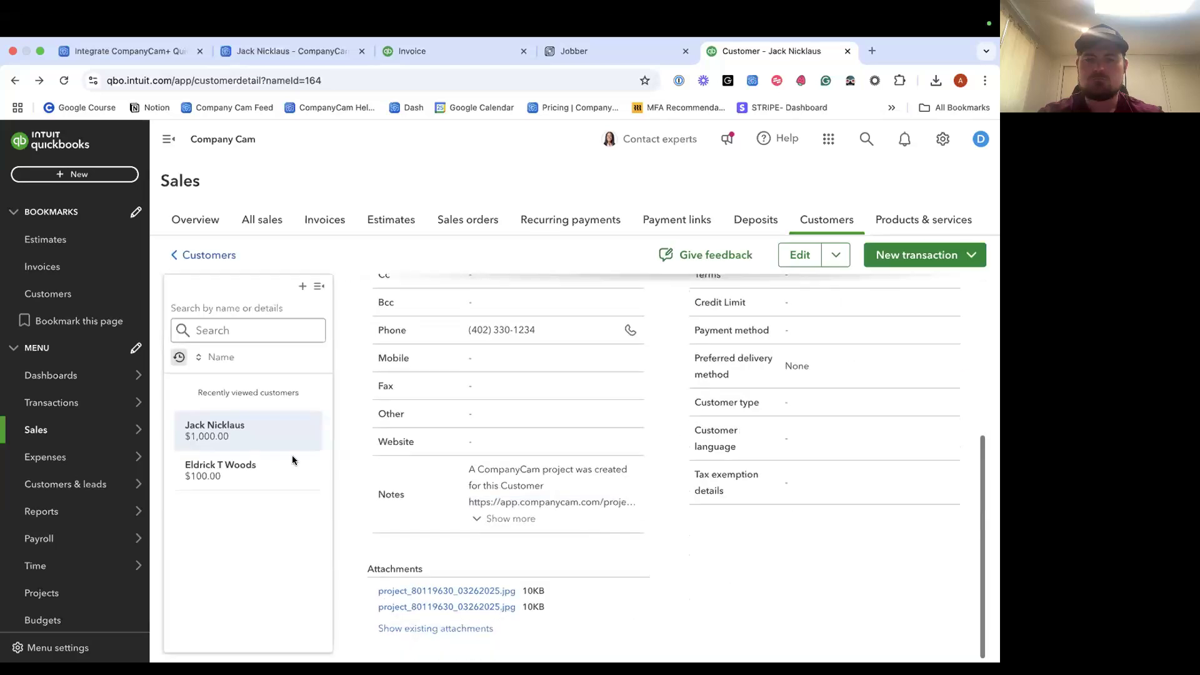
left_click(64, 79)
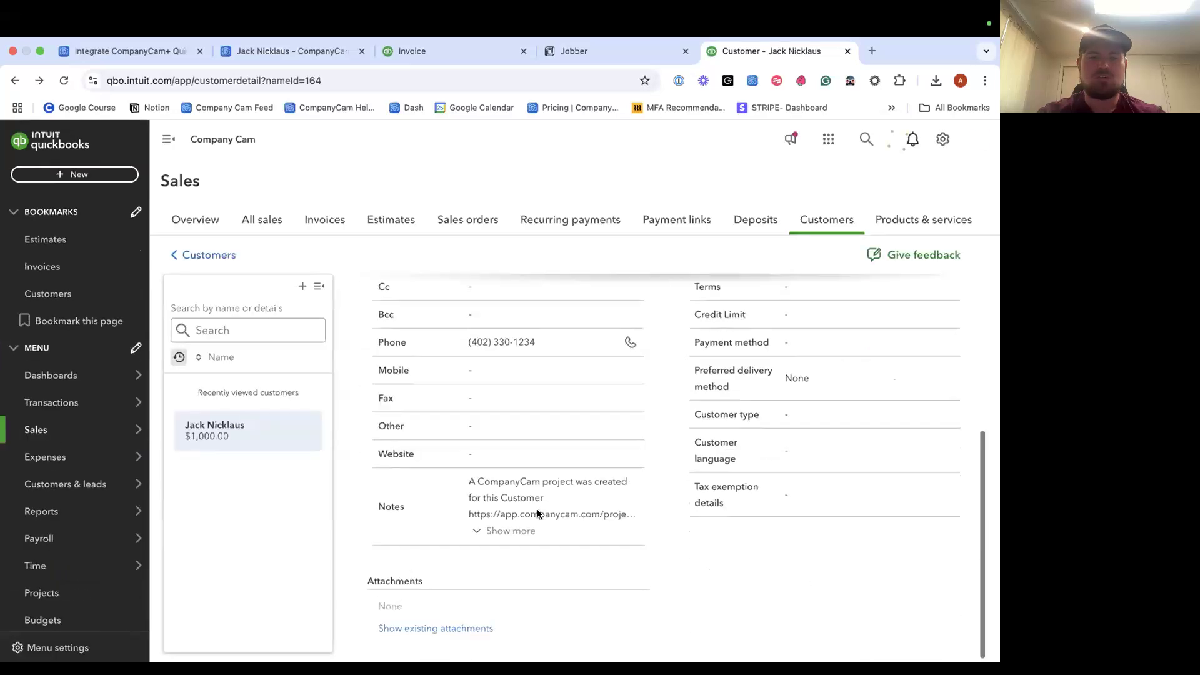
scroll(349, 295, "up", 5)
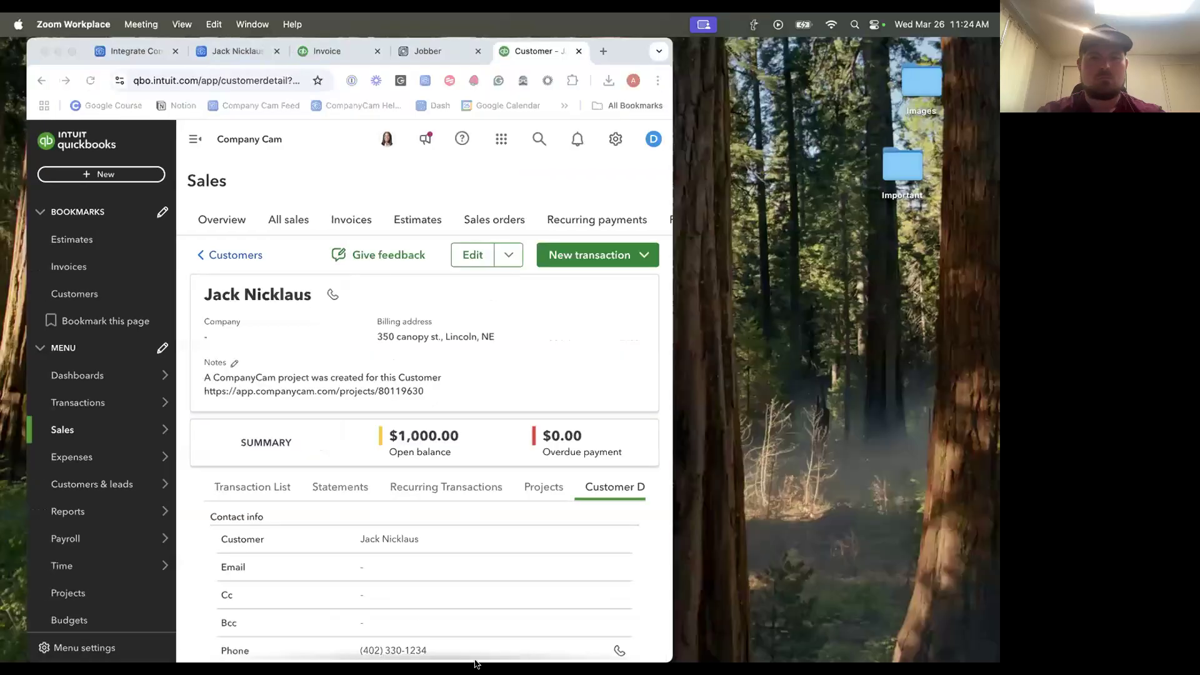
Restore the browser to full screen and view QuickBooks Invoice 54.
mouse_move(536, 654)
left_click(682, 650)
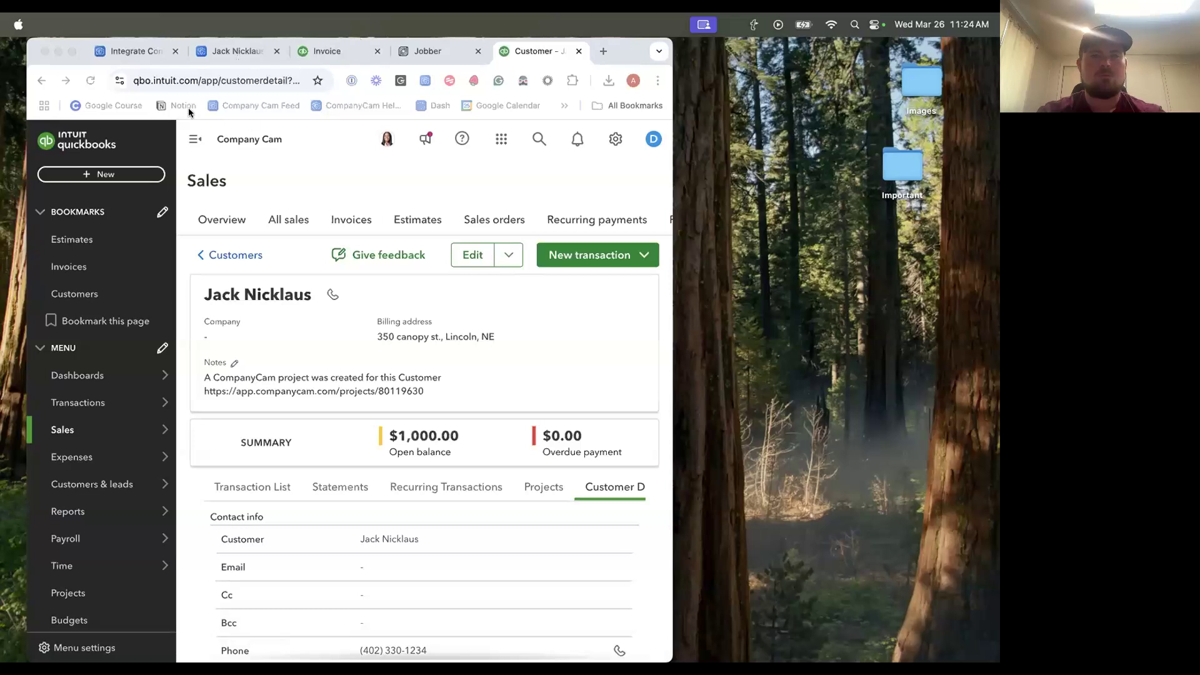
left_click(72, 51)
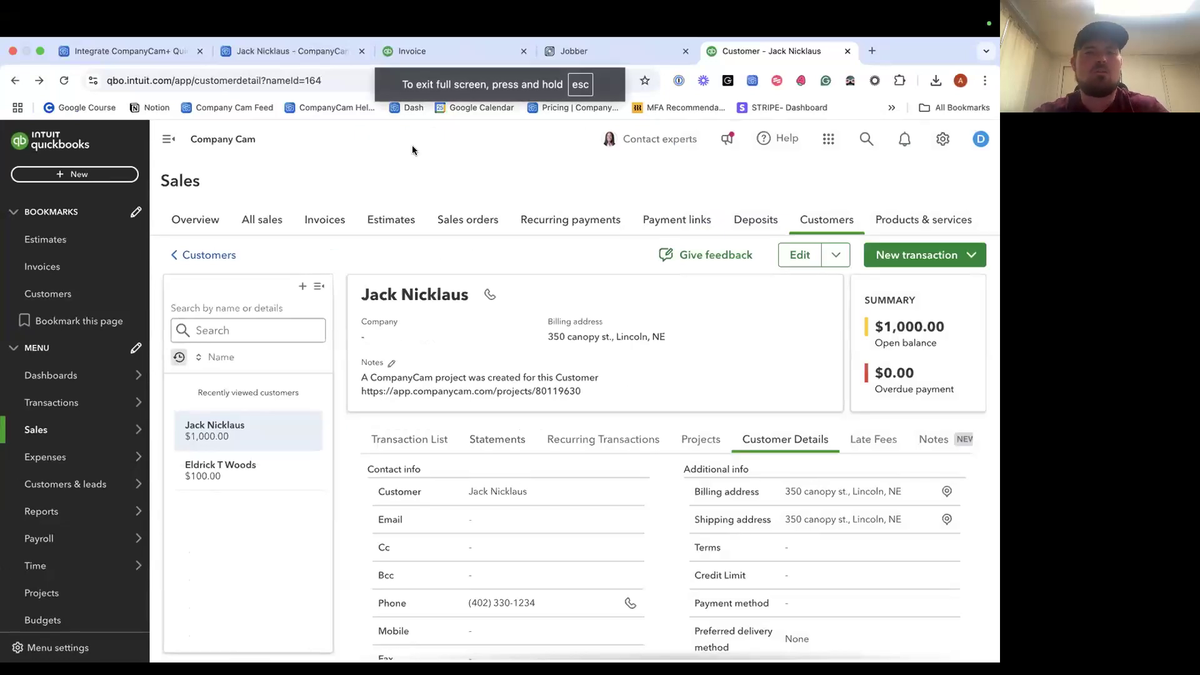
left_click(426, 56)
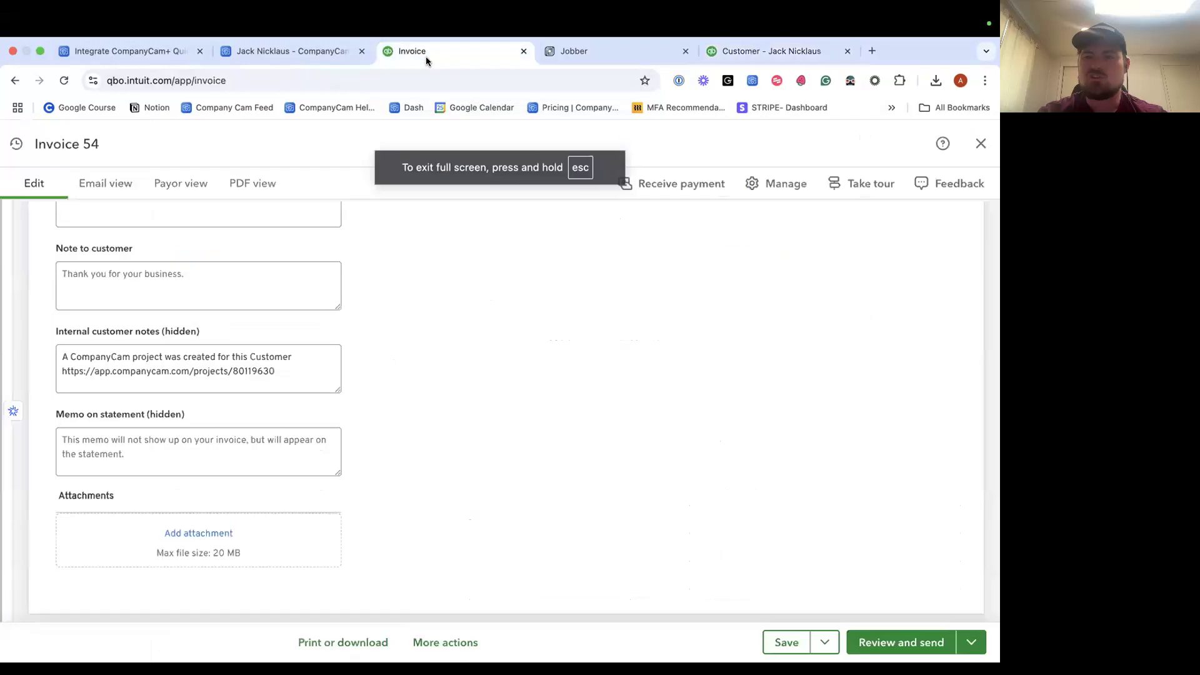
scroll(538, 428, "up", 15)
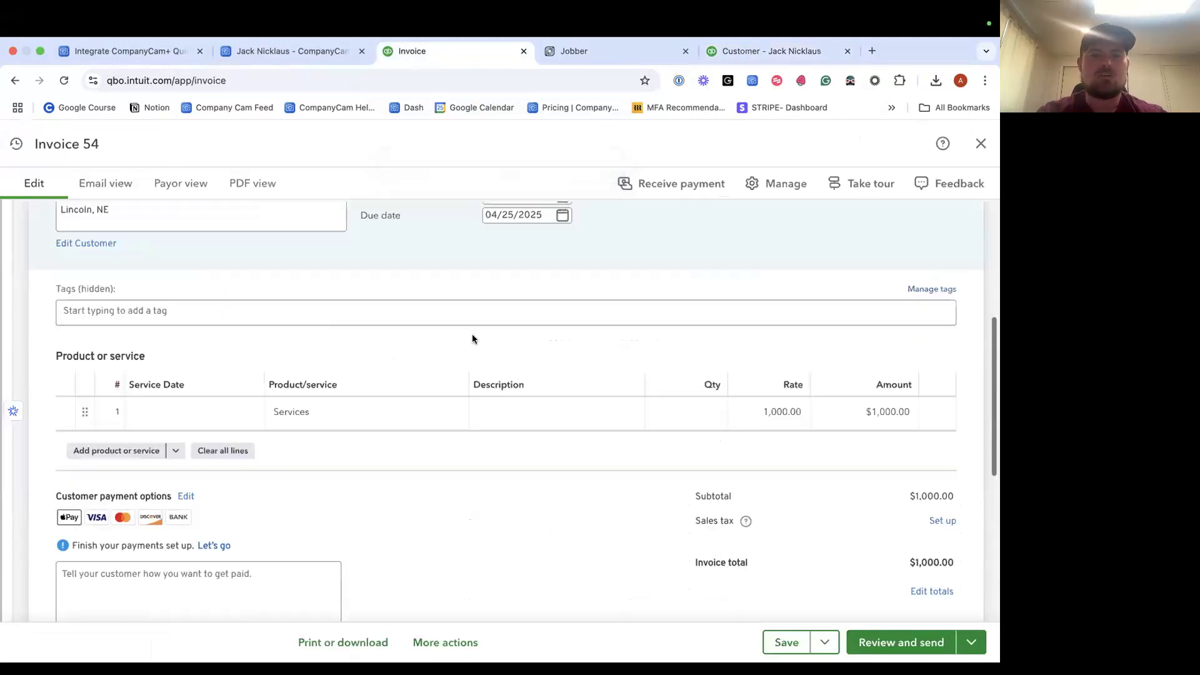
Send the four selected project photos to QuickBooks Online Estimate #1036.
left_click(298, 54)
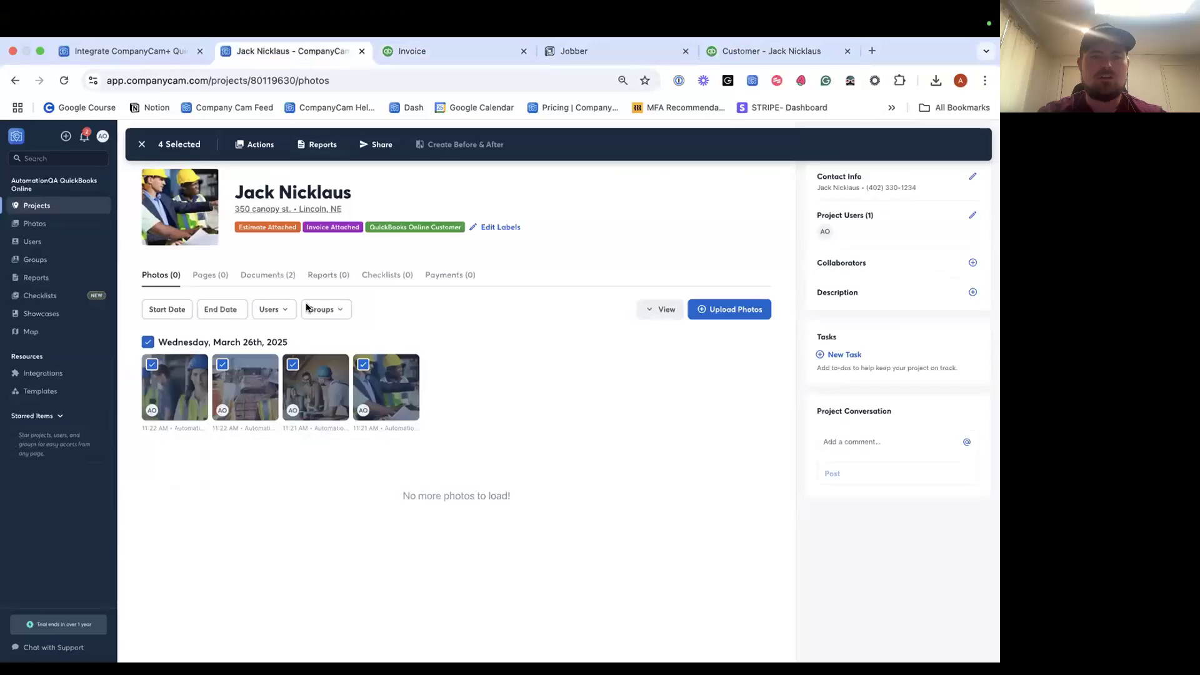
left_click(260, 147)
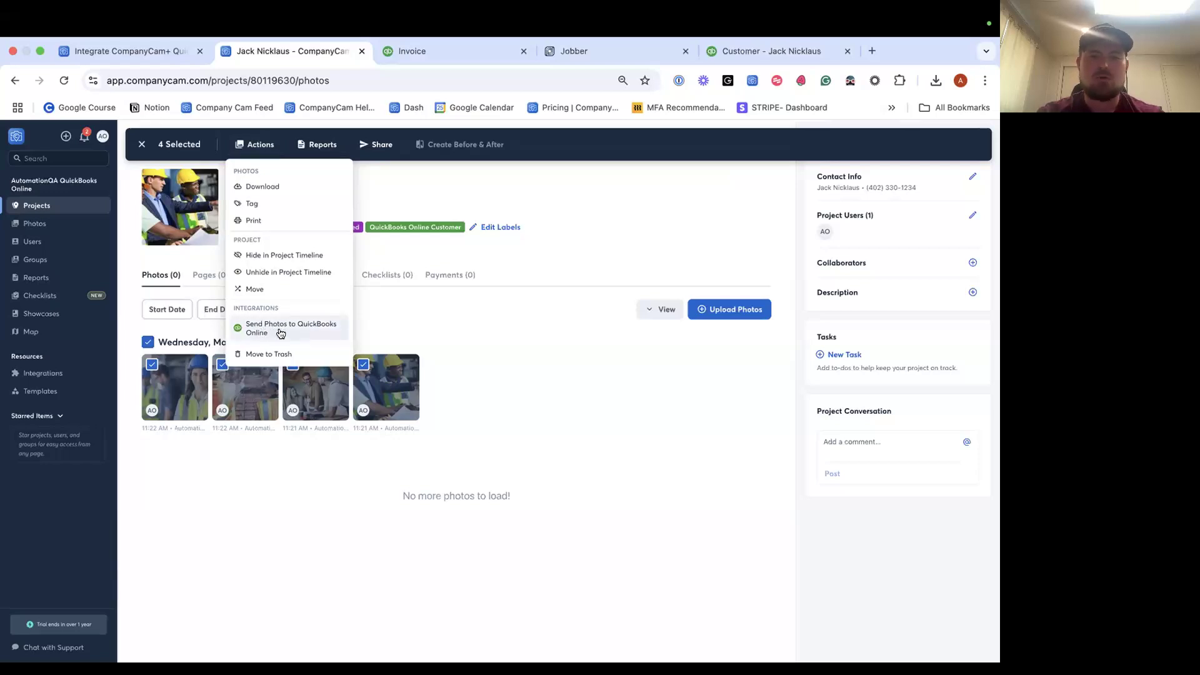
left_click(277, 332)
left_click(424, 403)
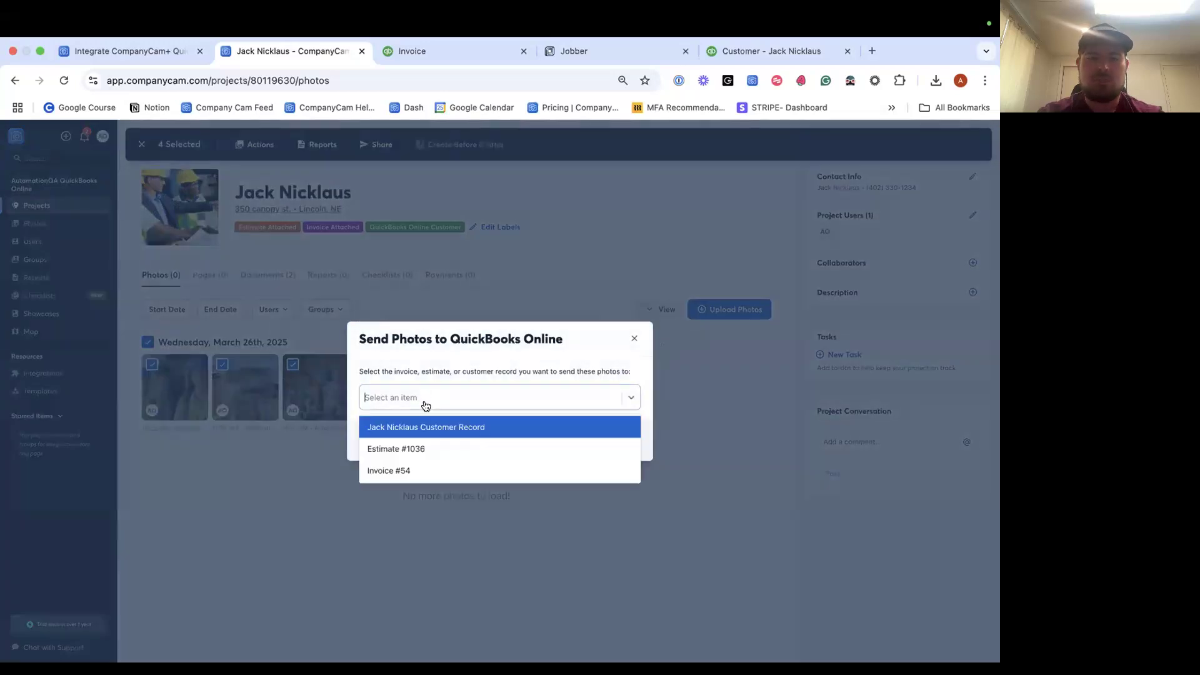
left_click(421, 449)
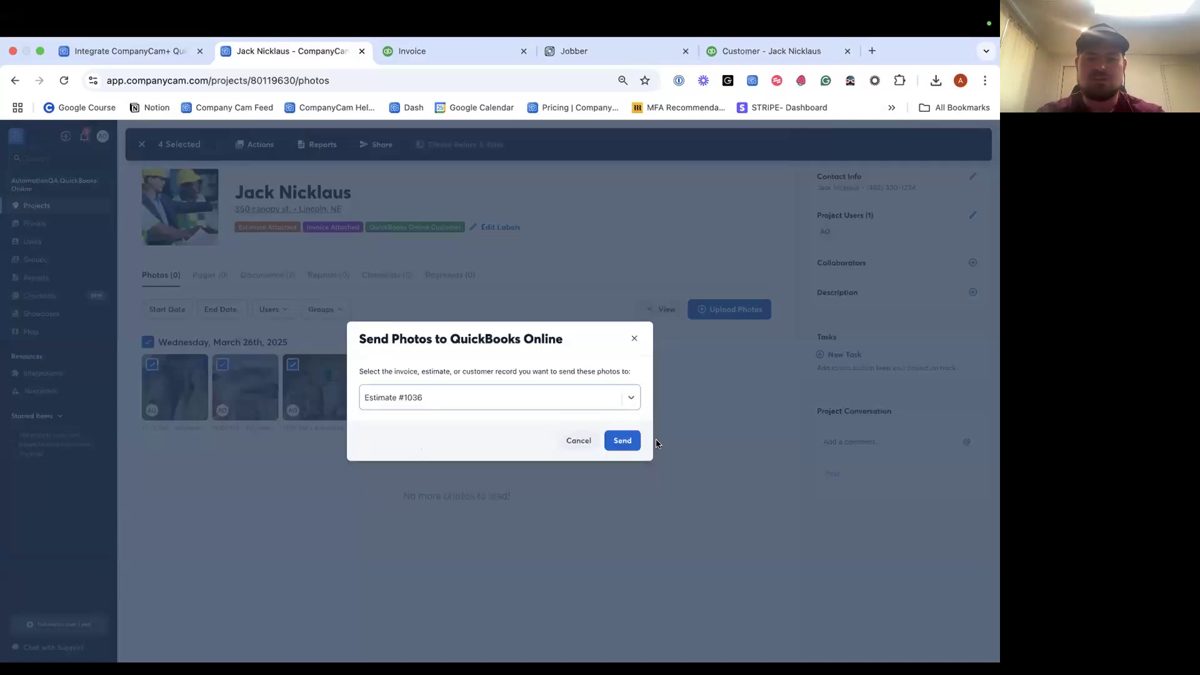
left_click(618, 441)
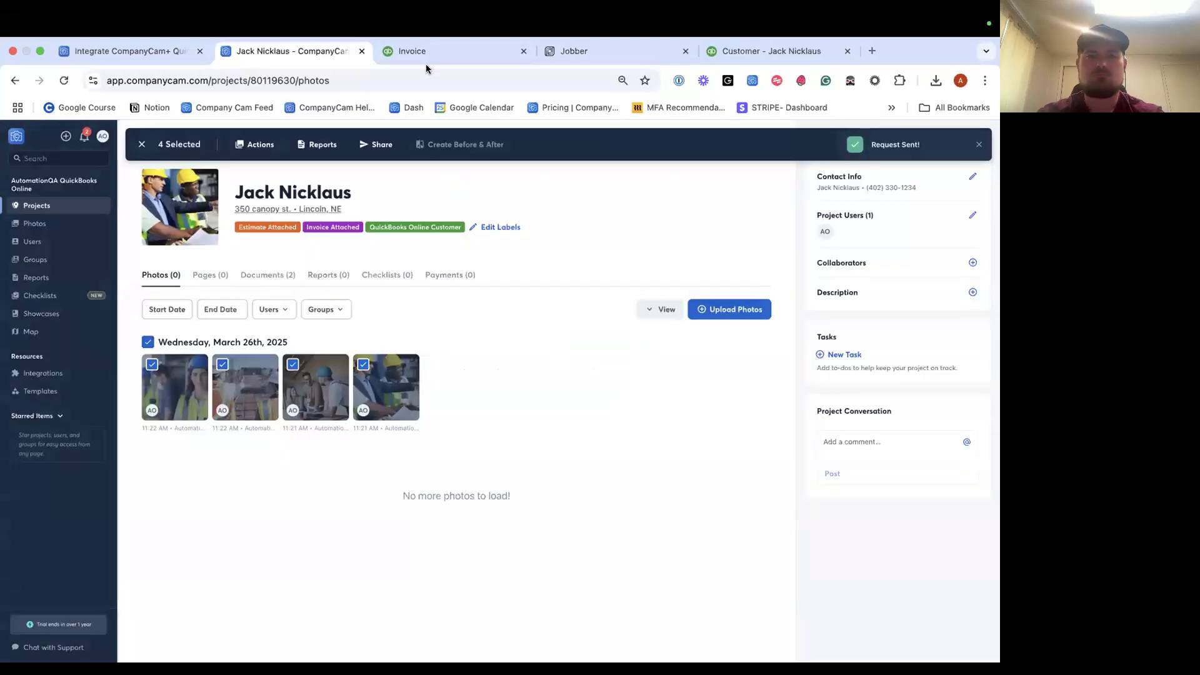
left_click(423, 57)
left_click(15, 80)
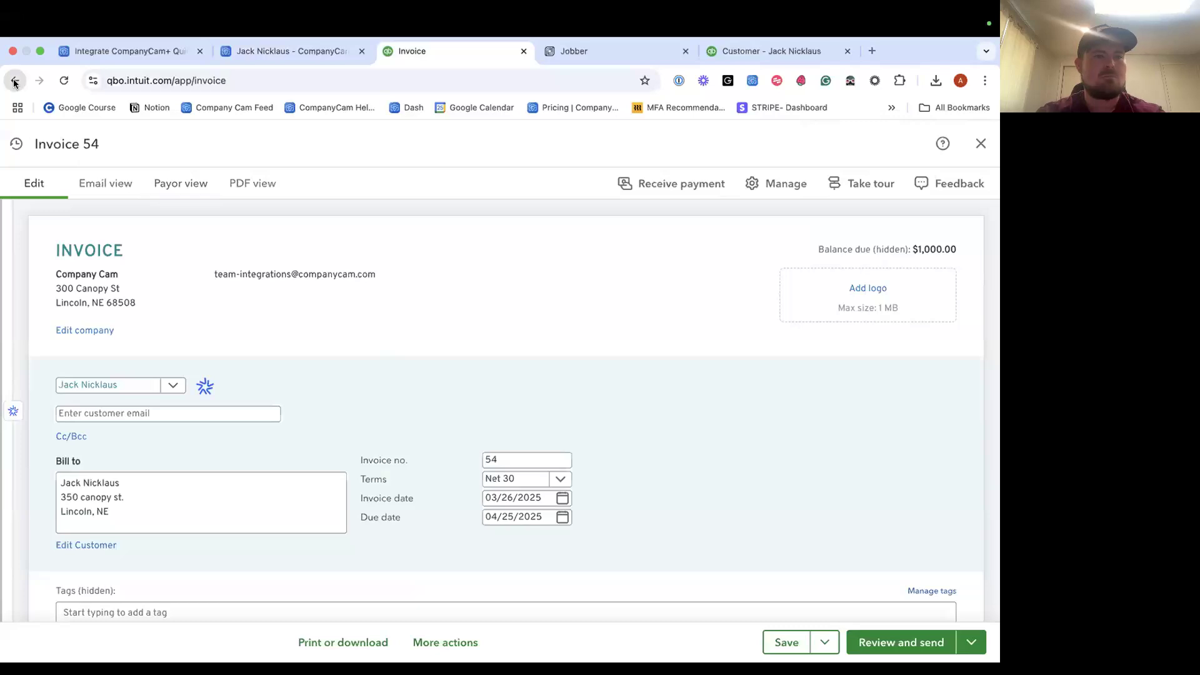
Open estimate 1036 from the Estimates list for editing and reload it.
left_click(74, 247)
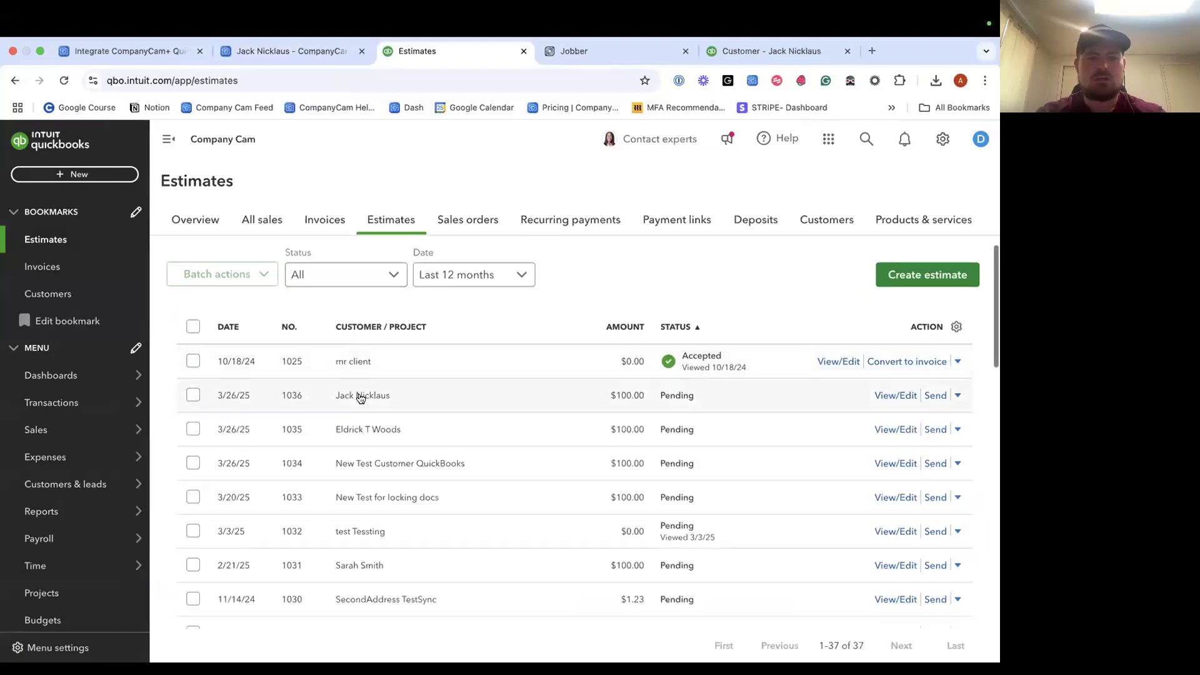
left_click(350, 396)
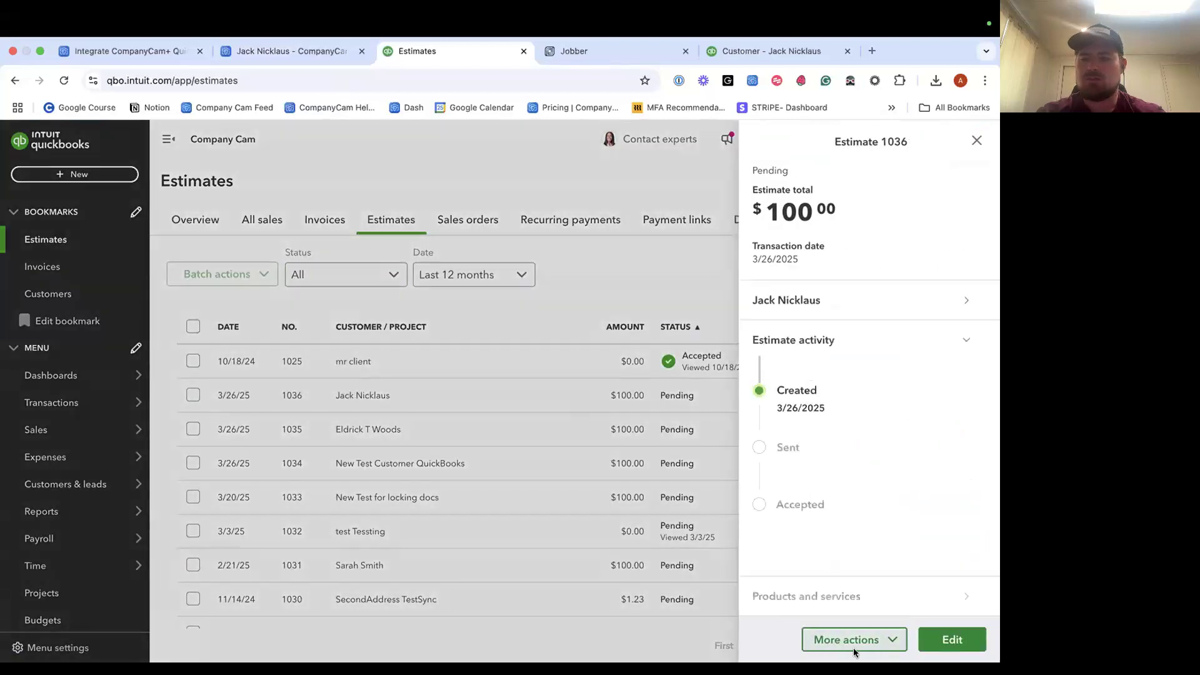
left_click(951, 639)
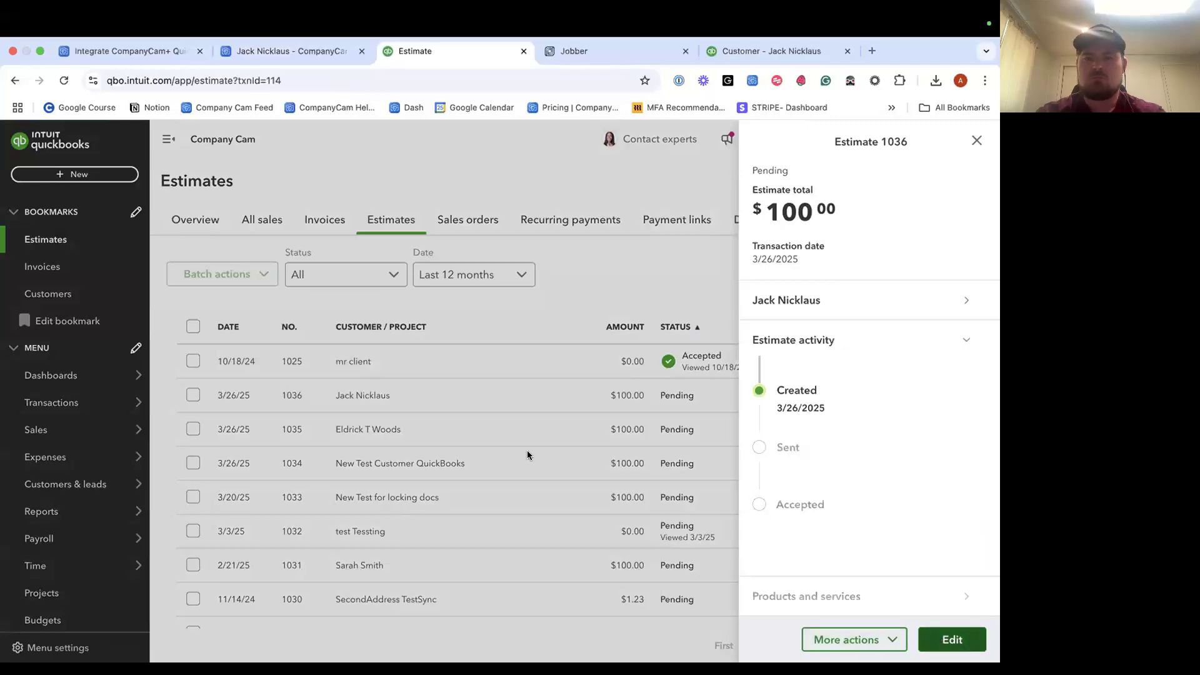
scroll(373, 424, "down", 10)
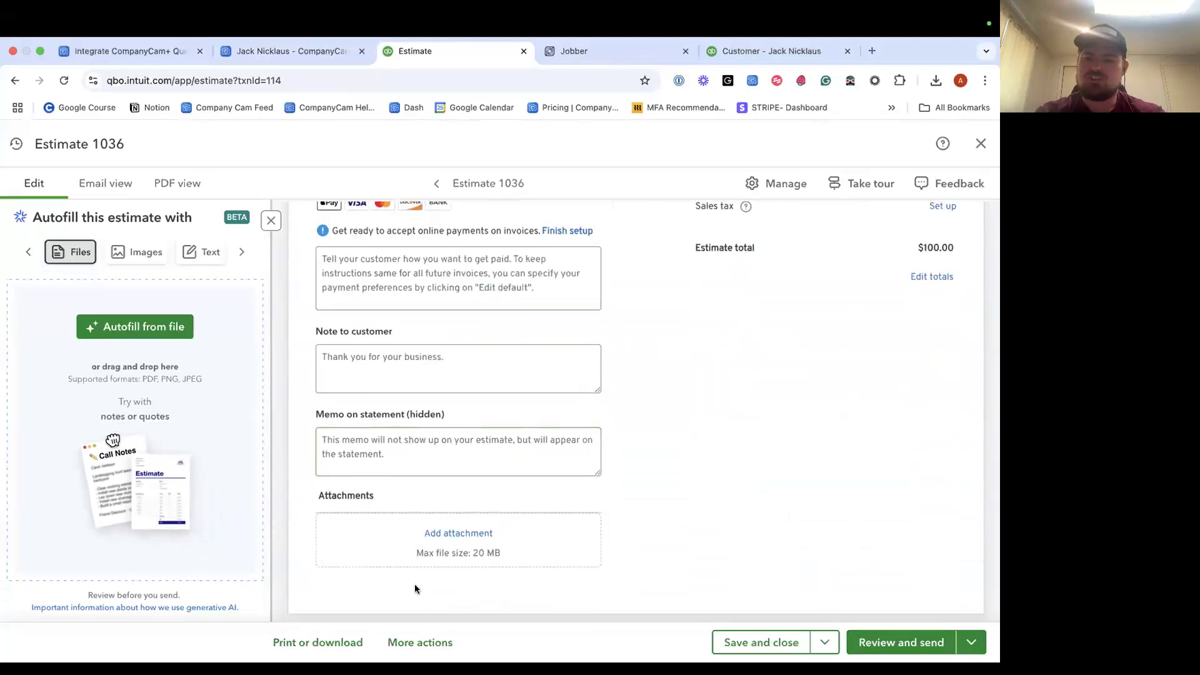
left_click(63, 80)
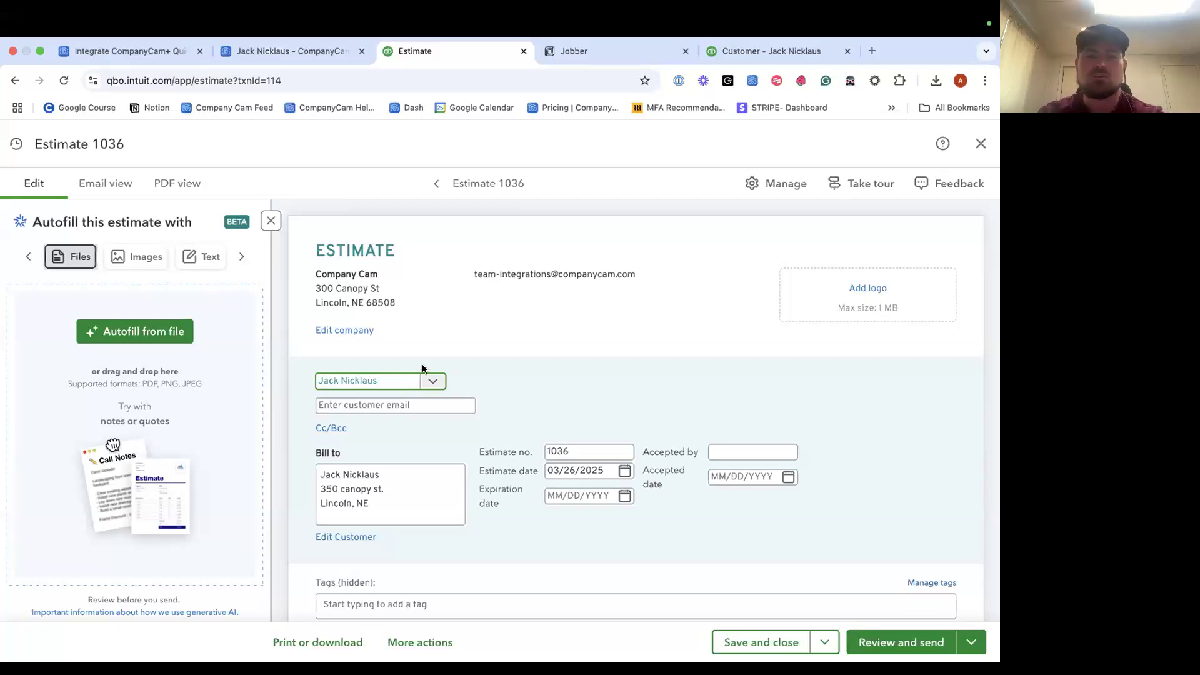
Check the estimate's Attachments section for the sent photos, then close the editor.
scroll(422, 368, "down", 5)
scroll(422, 369, "down", 4)
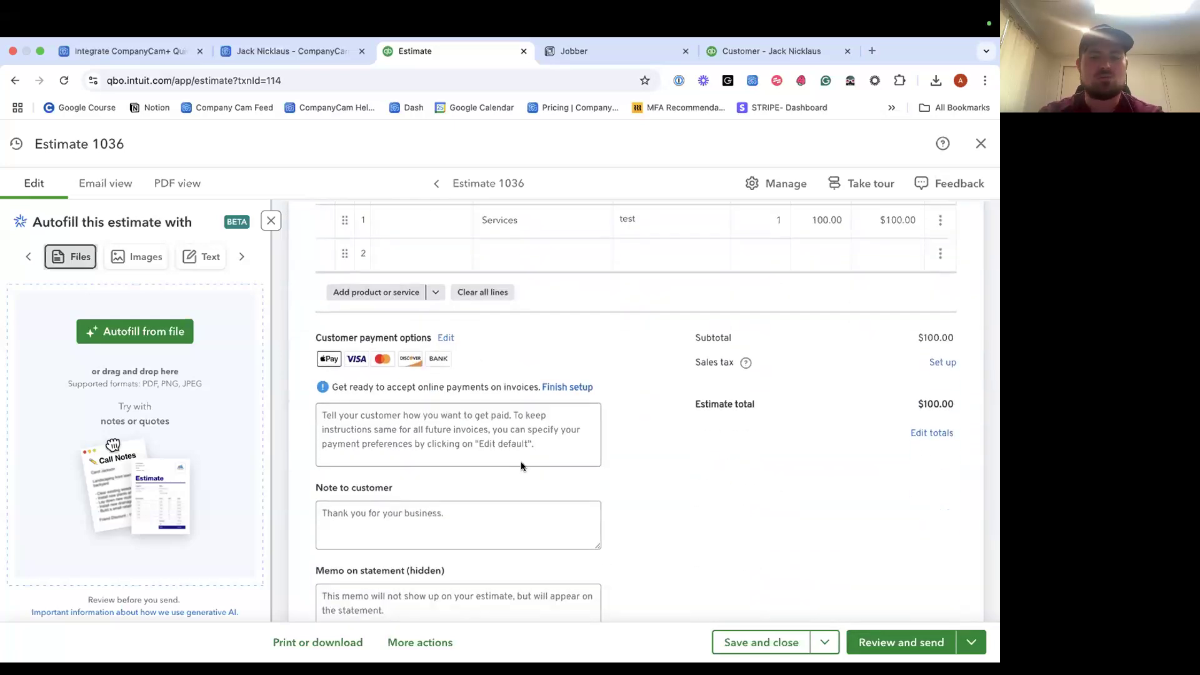
scroll(522, 466, "down", 3)
scroll(516, 478, "up", 15)
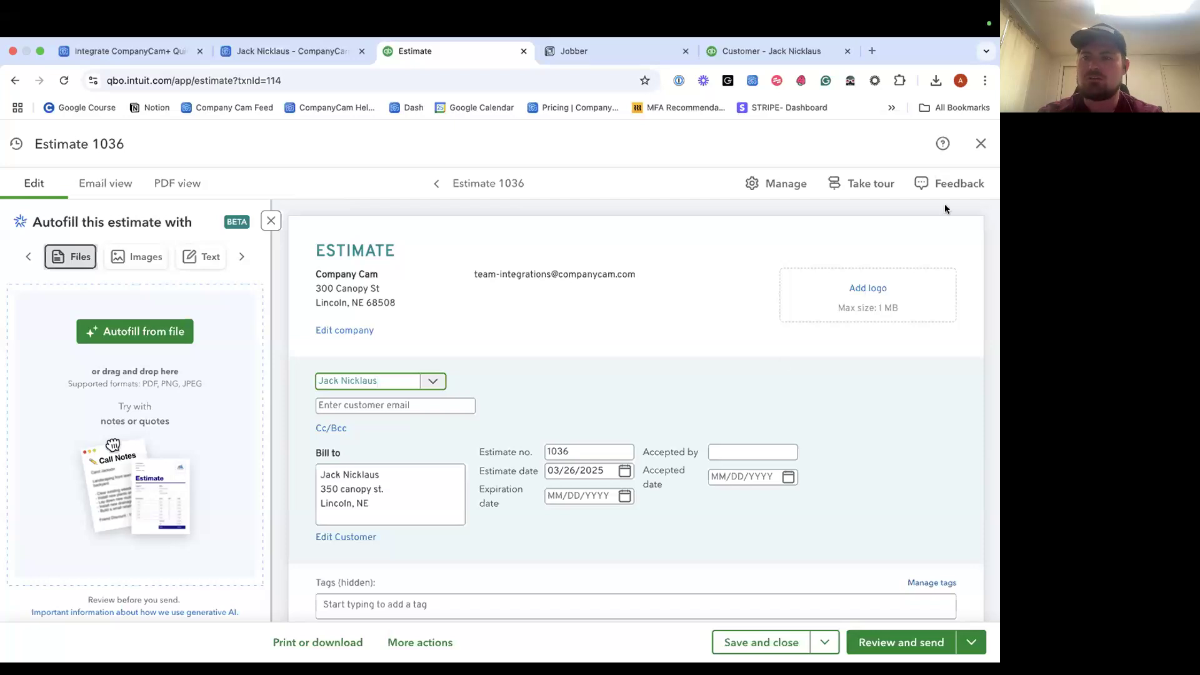
left_click(981, 145)
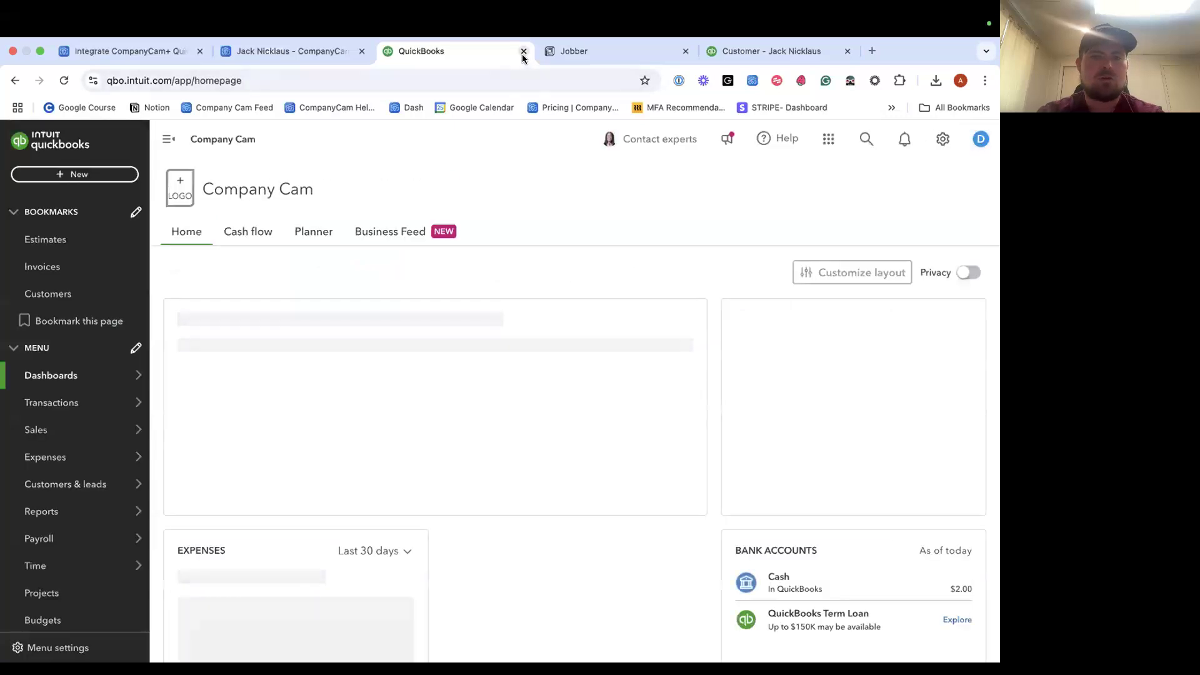
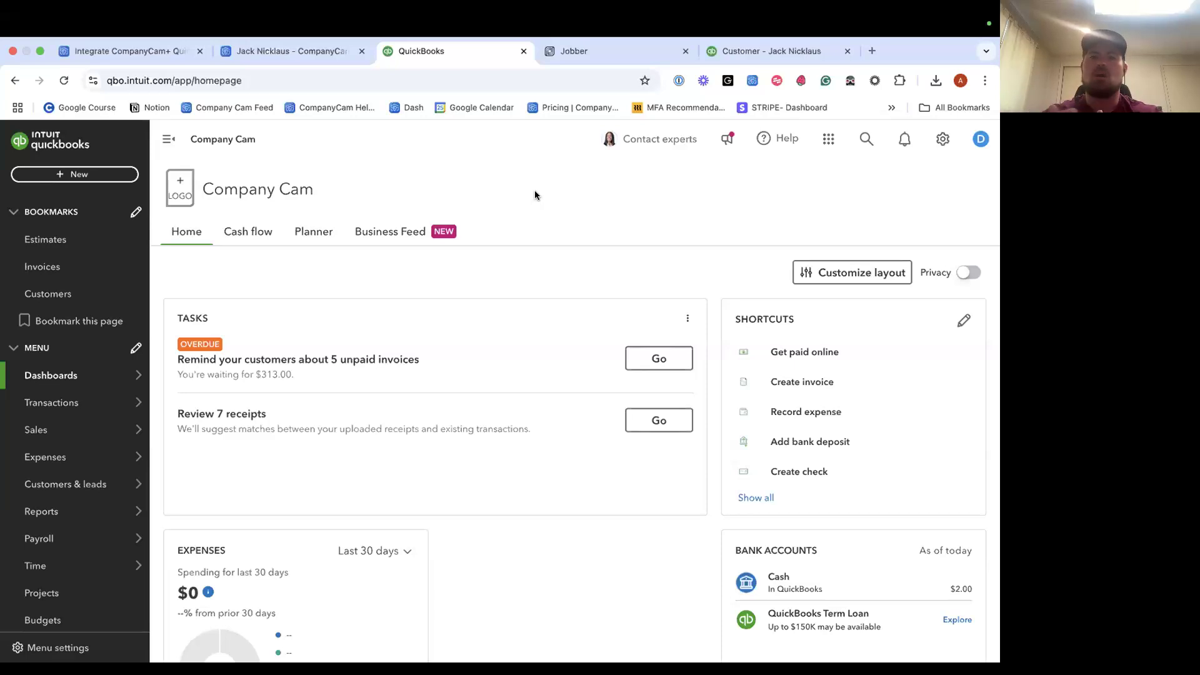
Search the Help Center for 'chrome extension' and open the Chrome extension installation article.
left_click(106, 48)
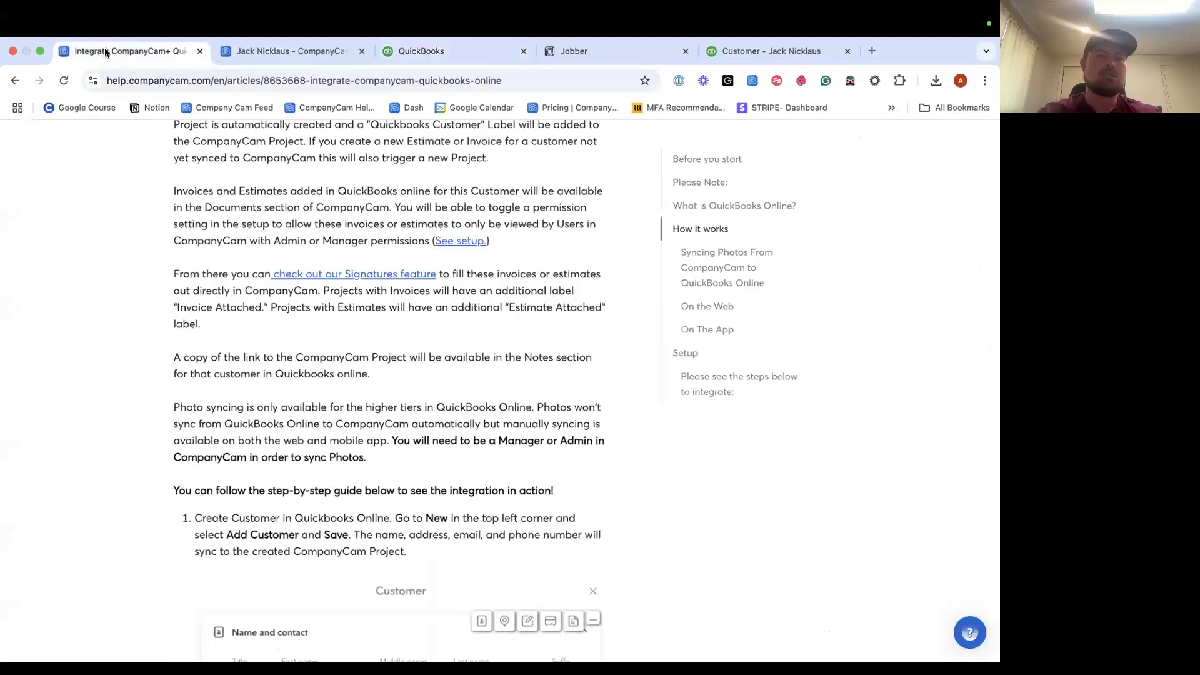
scroll(322, 250, "up", 15)
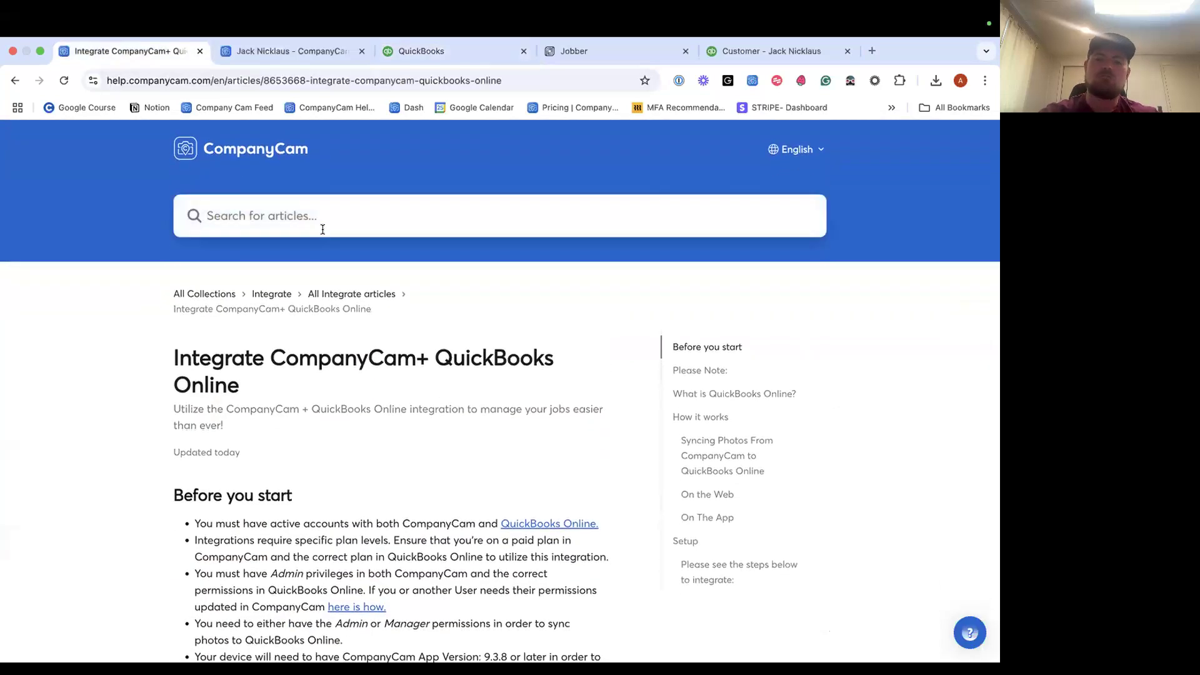
type("chrome extension")
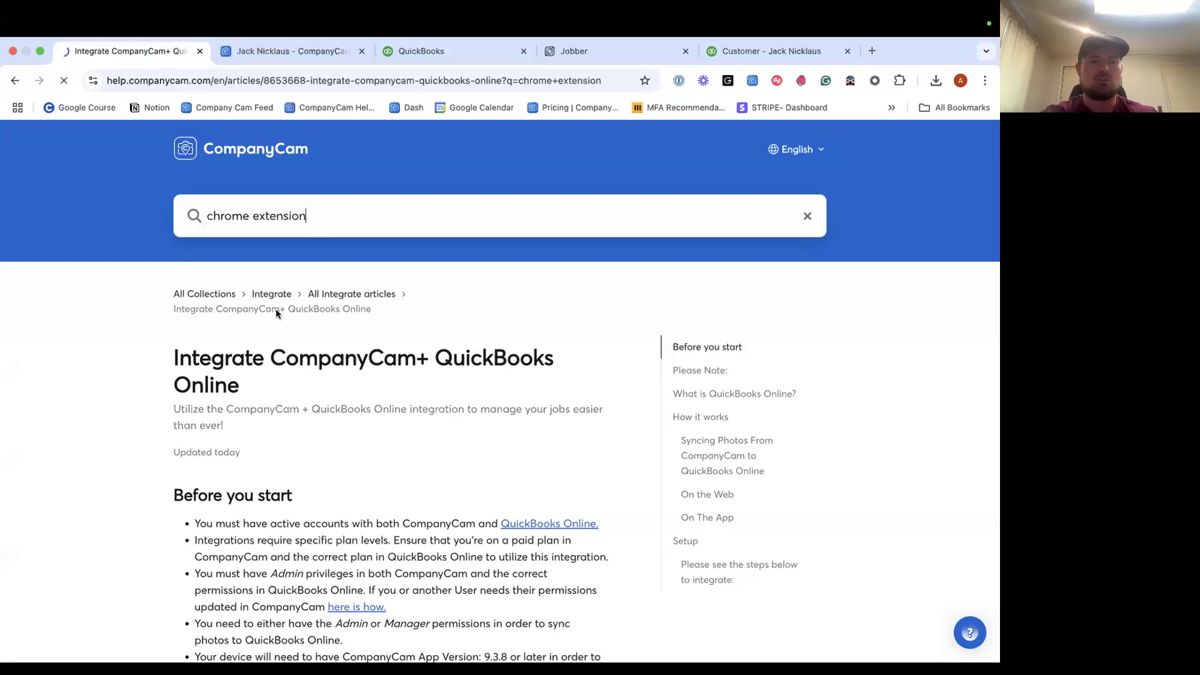
key("Return")
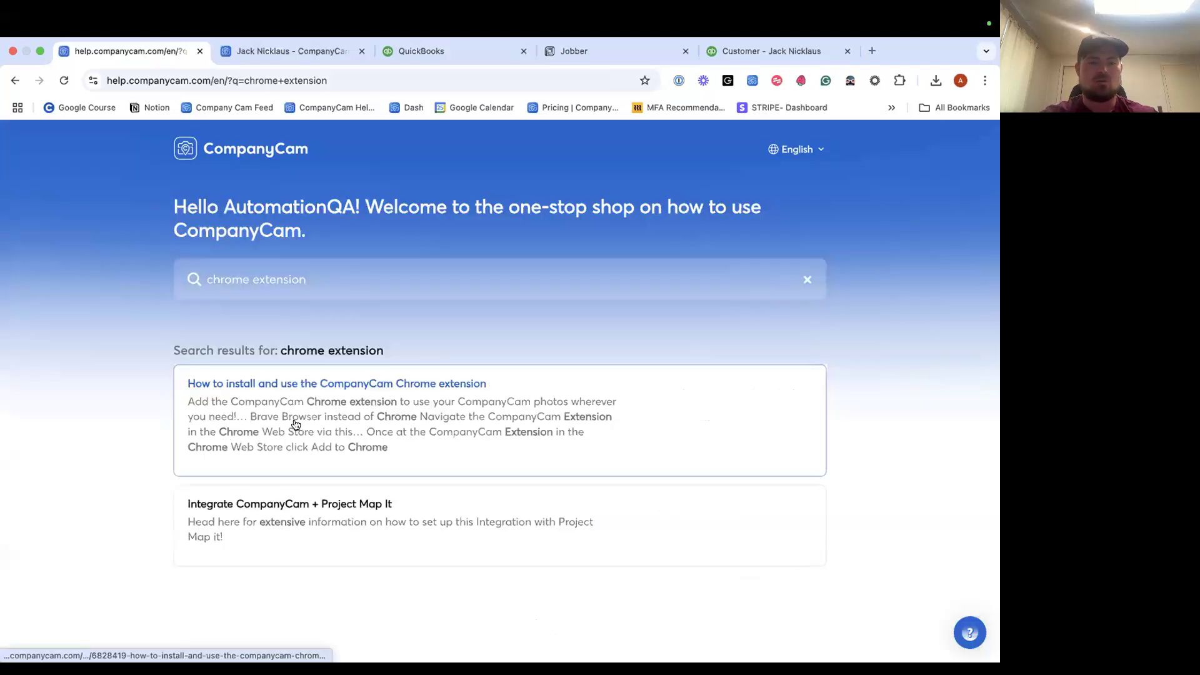
left_click(461, 386)
Read down the article to its 'Sign in to CompanyCam' steps, then start a new tab.
scroll(474, 424, "down", 3)
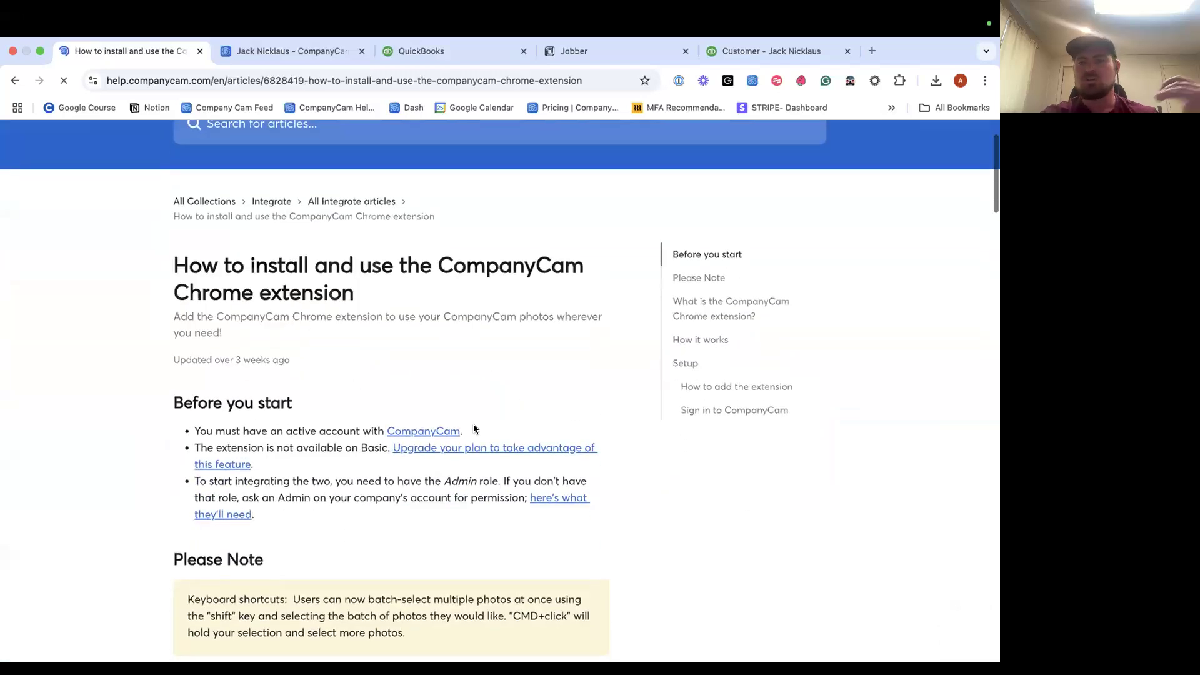
scroll(474, 429, "down", 6)
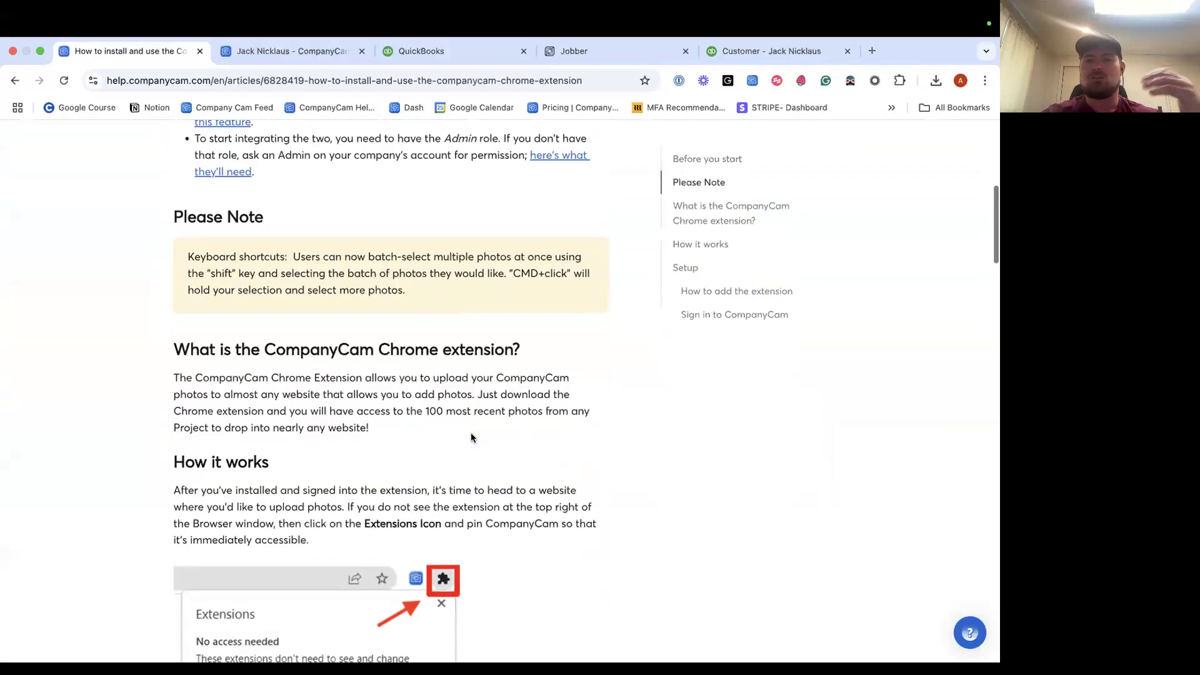
scroll(471, 437, "down", 2)
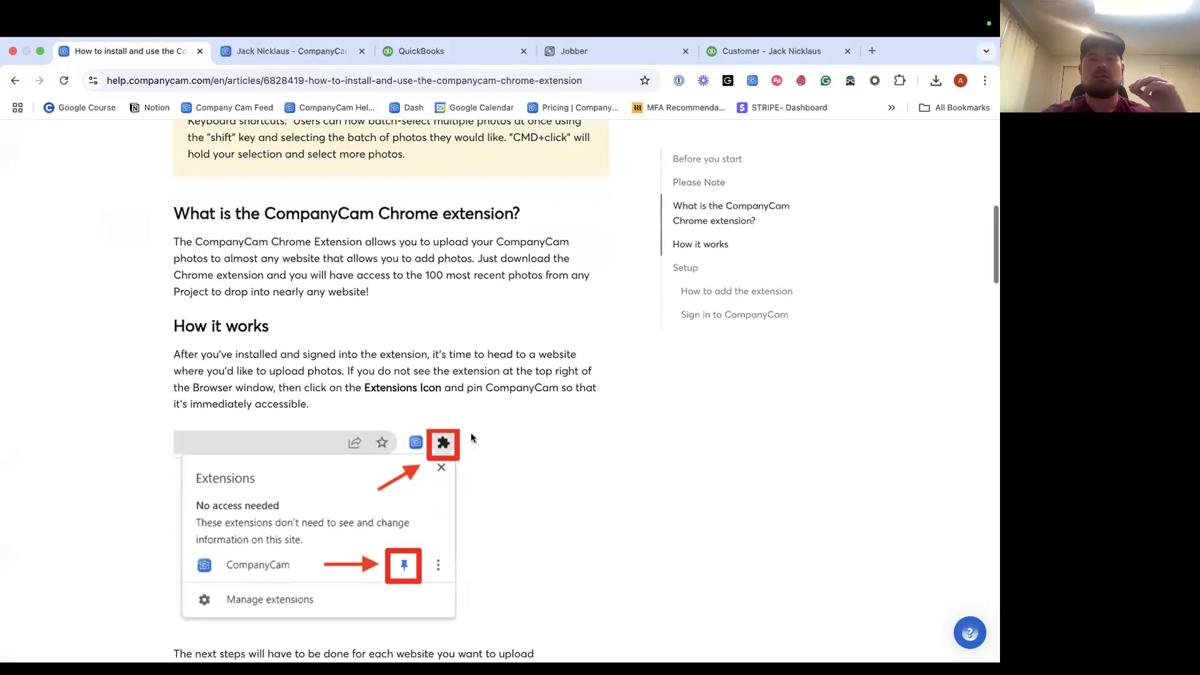
scroll(473, 438, "down", 5)
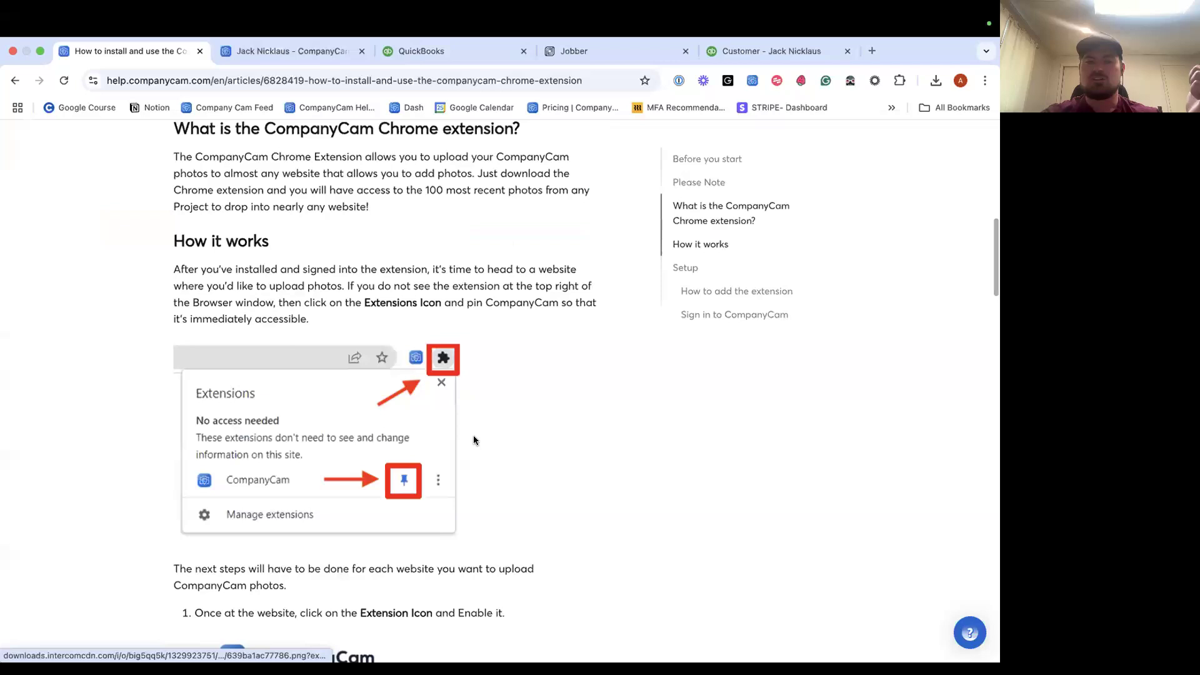
scroll(473, 435, "up", 3)
scroll(493, 371, "down", 1)
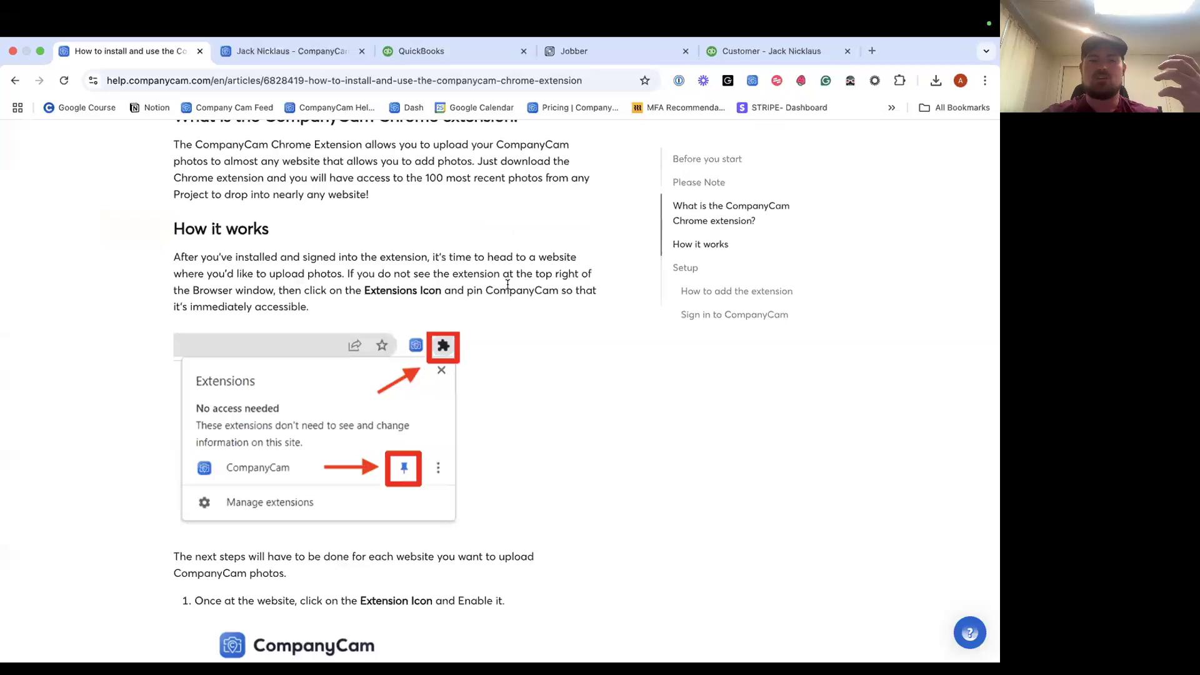
scroll(507, 285, "up", 2)
scroll(475, 312, "down", 4)
scroll(377, 400, "down", 4)
scroll(377, 400, "down", 15)
scroll(374, 400, "up", 1)
scroll(376, 400, "down", 8)
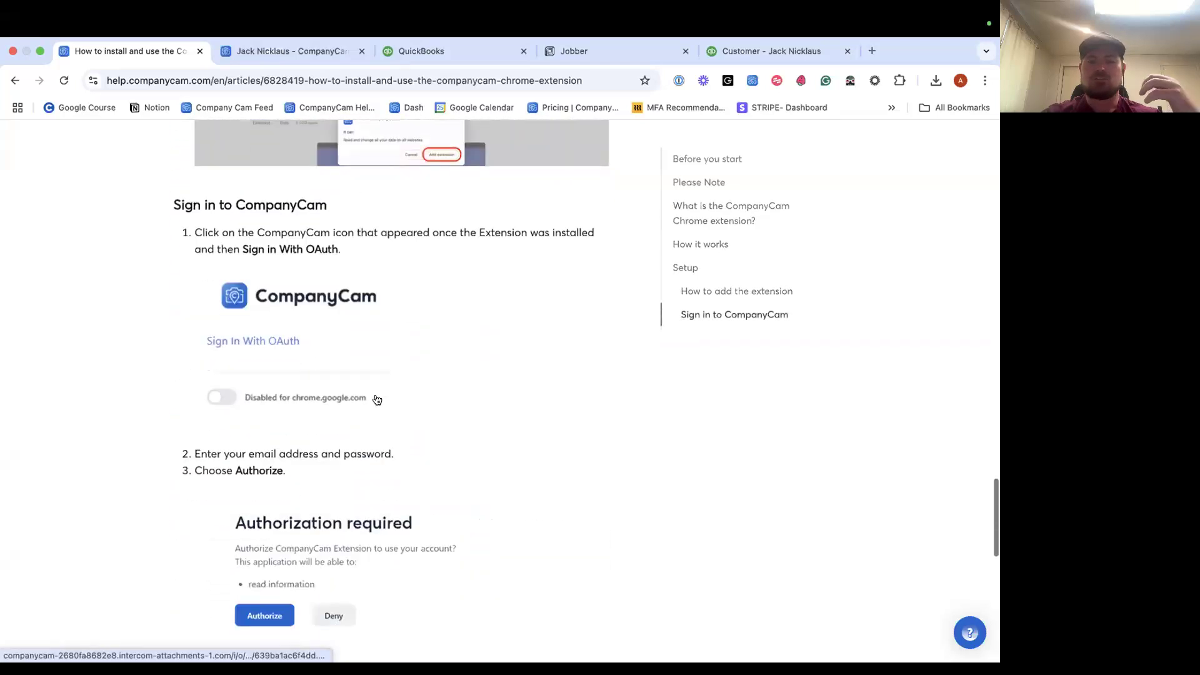
scroll(377, 400, "down", 1)
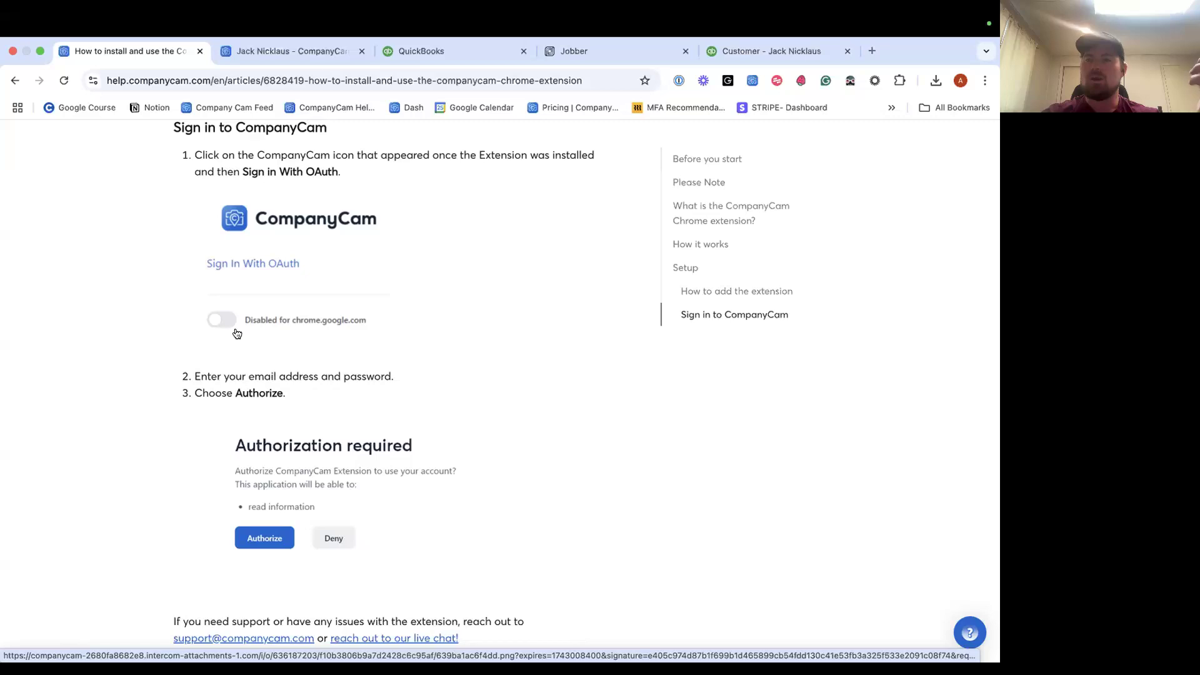
left_click(870, 51)
Google 'google chrome extensions' and open the Chrome Web Store.
type("gog")
key("BackSpace")
type("og")
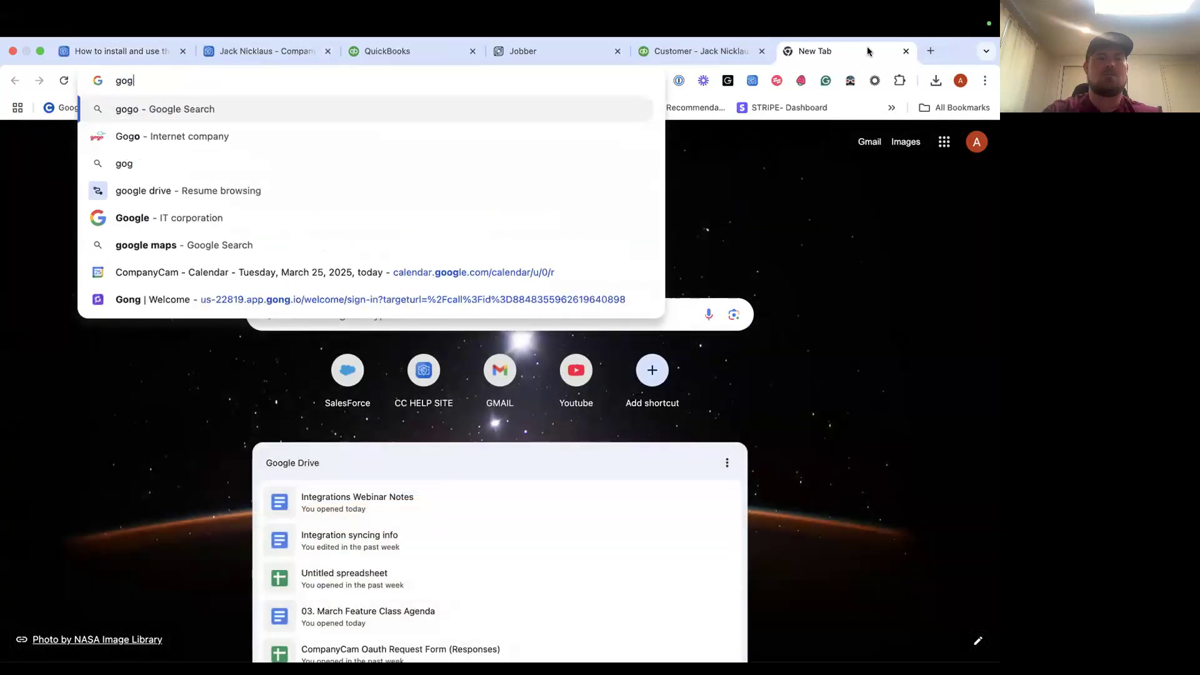
type("le chrome ex")
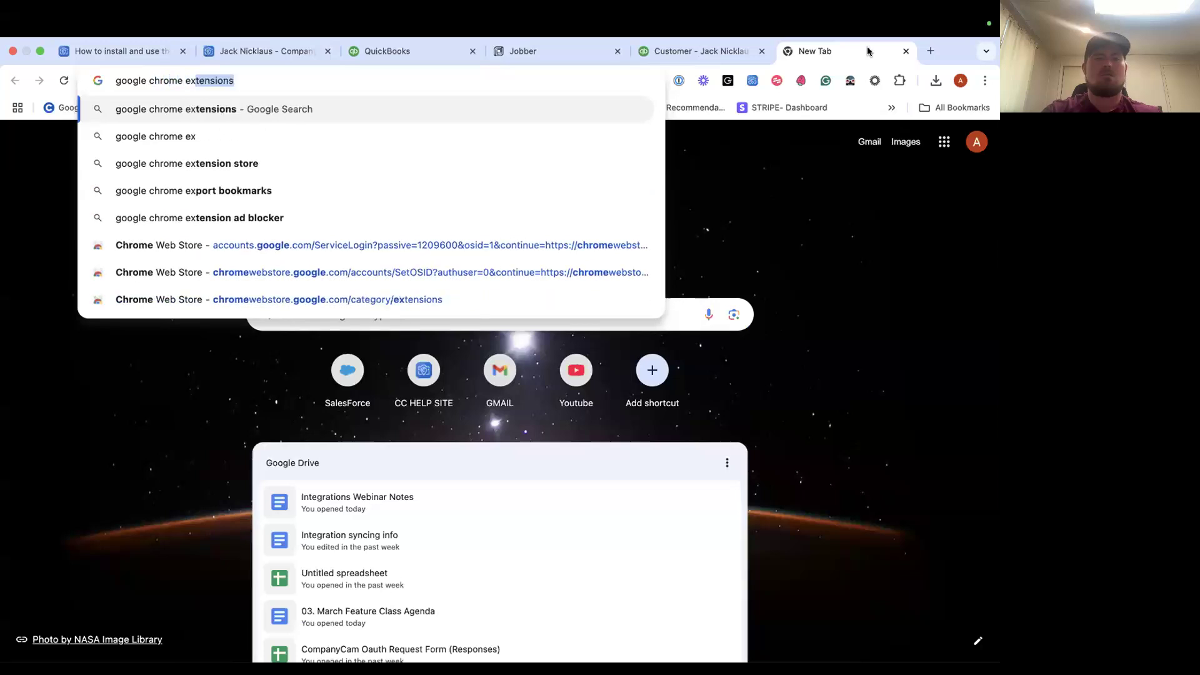
type("tensions")
key("Return")
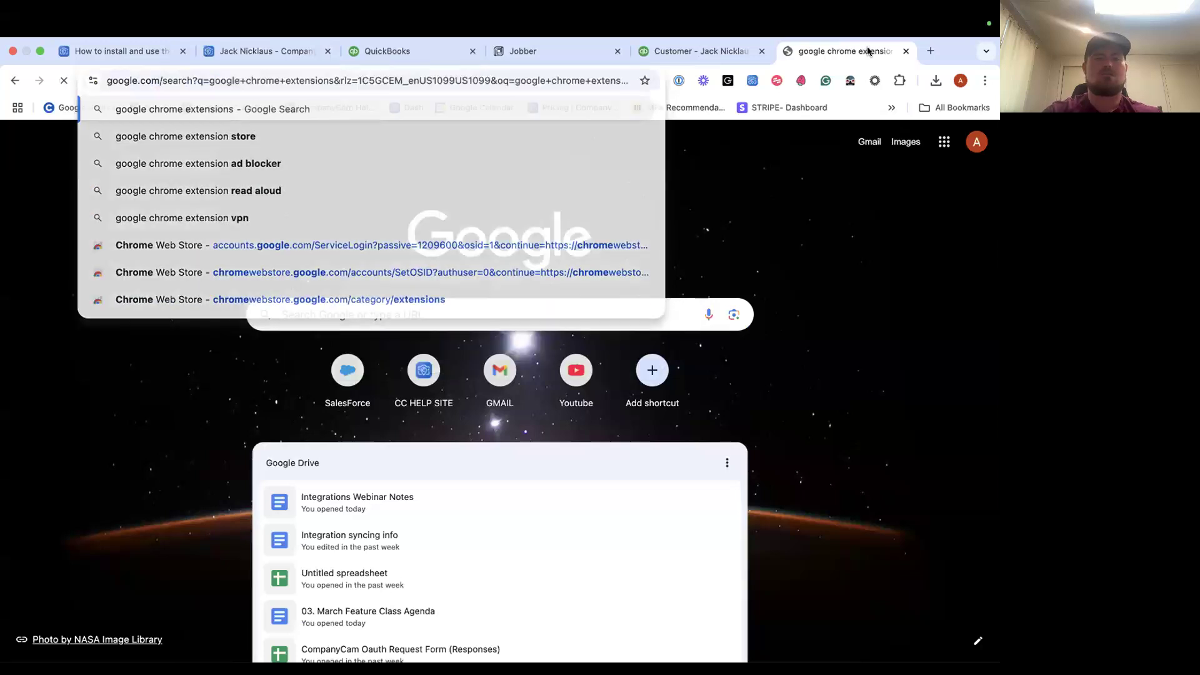
left_click(269, 267)
Search the store for 'companycam' and open the CompanyCam extension's page.
type("companycam")
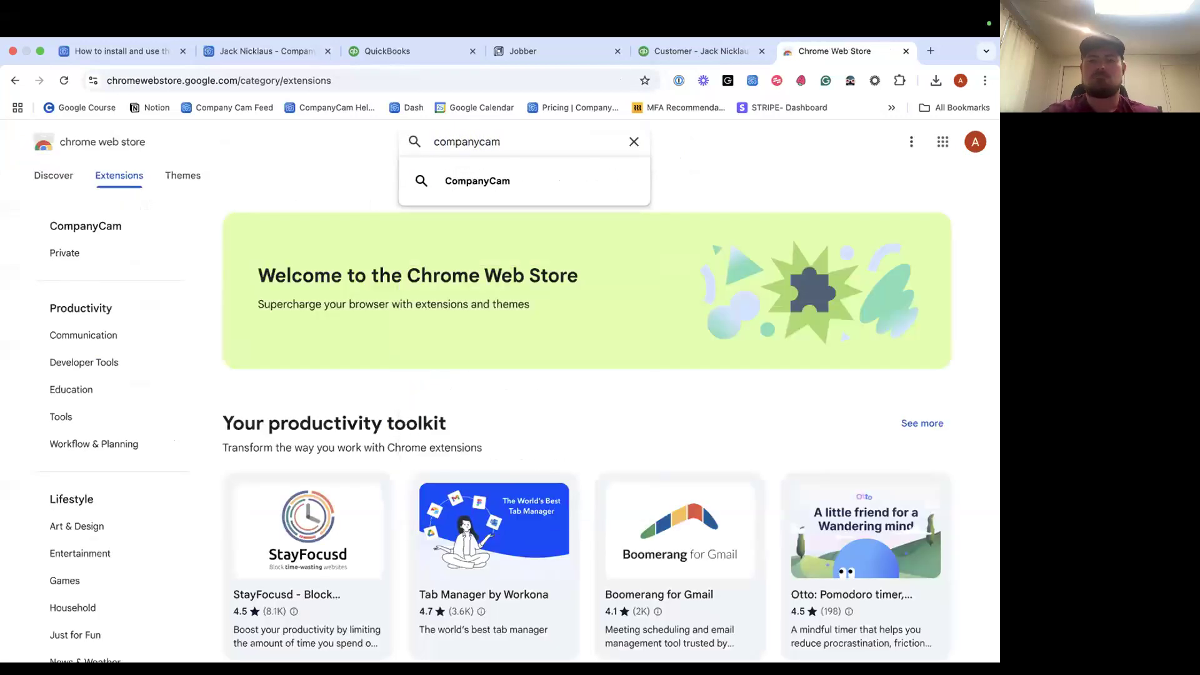
key("Return")
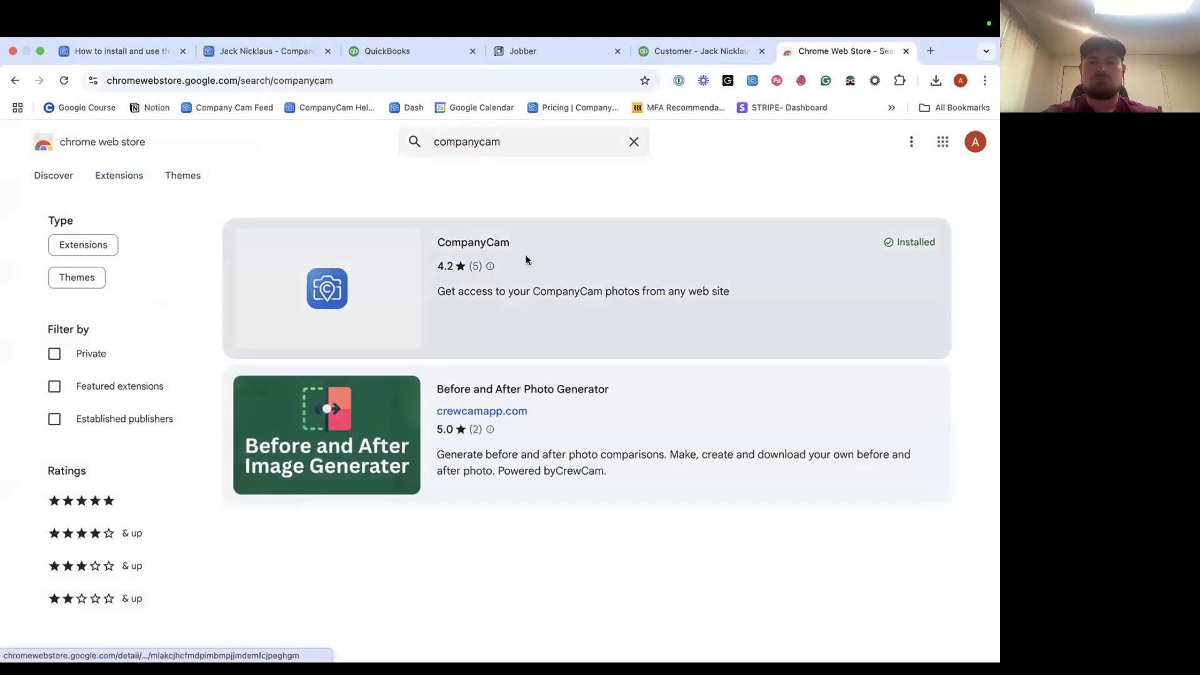
left_click(526, 255)
scroll(616, 269, "down", 3)
scroll(719, 268, "up", 3)
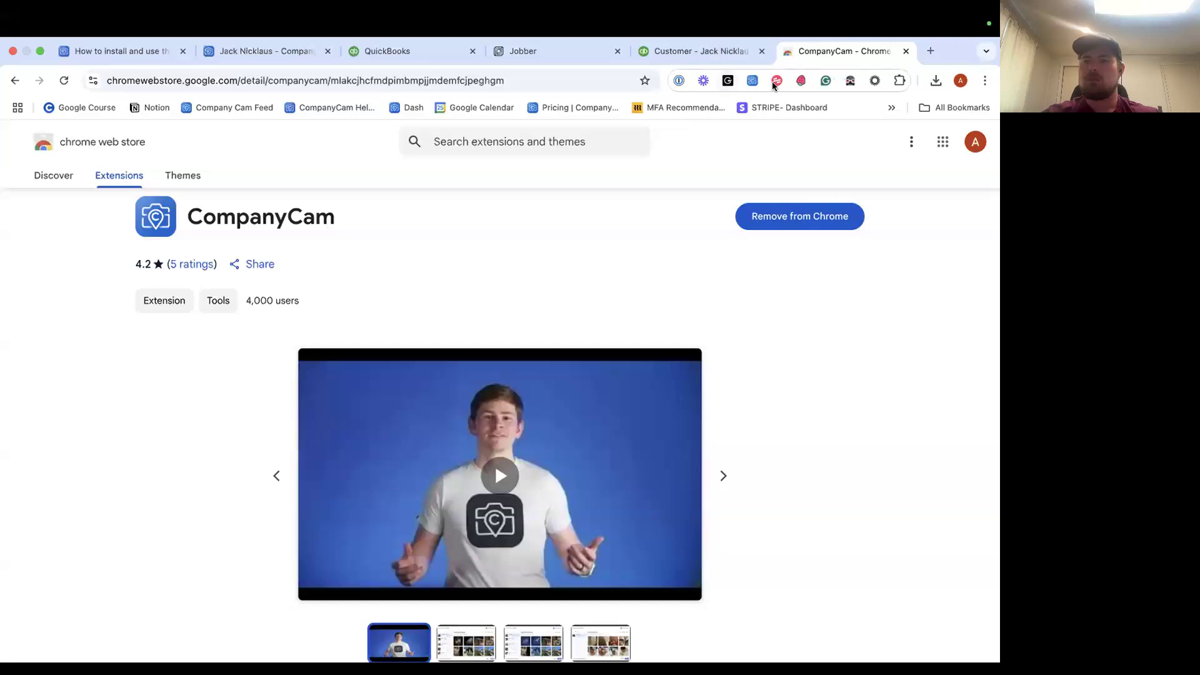
Check that CompanyCam is pinned in the Extensions list, then show CompanyCam's toolbar panel.
left_click(898, 82)
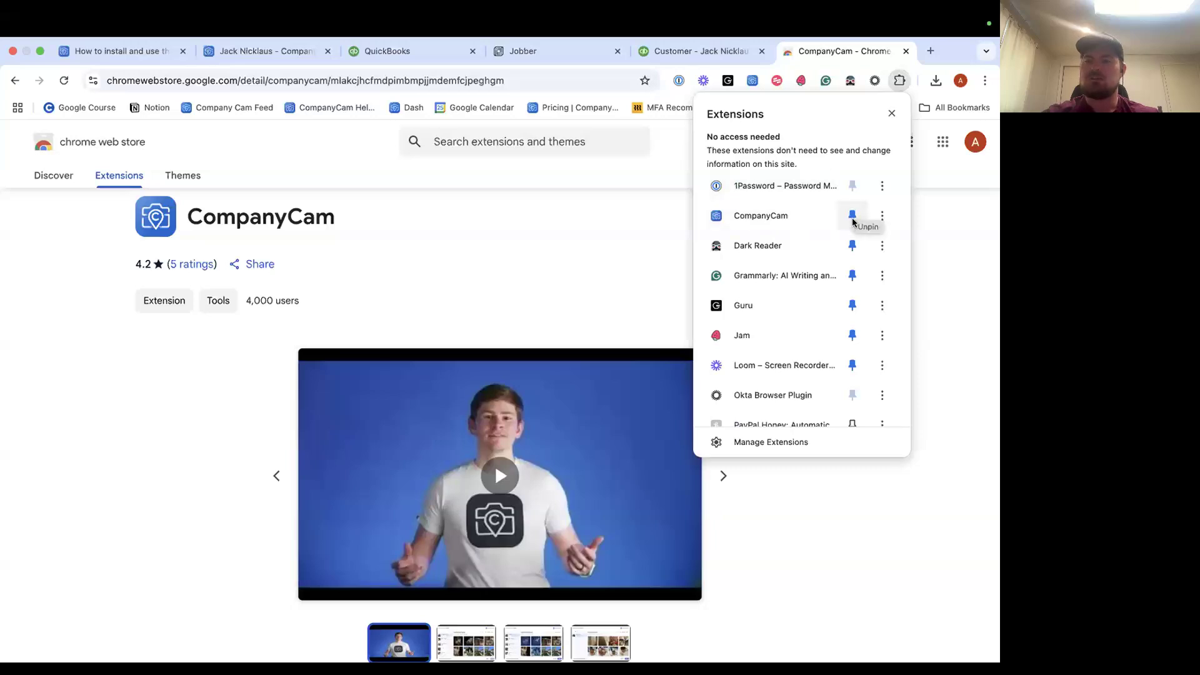
left_click(891, 113)
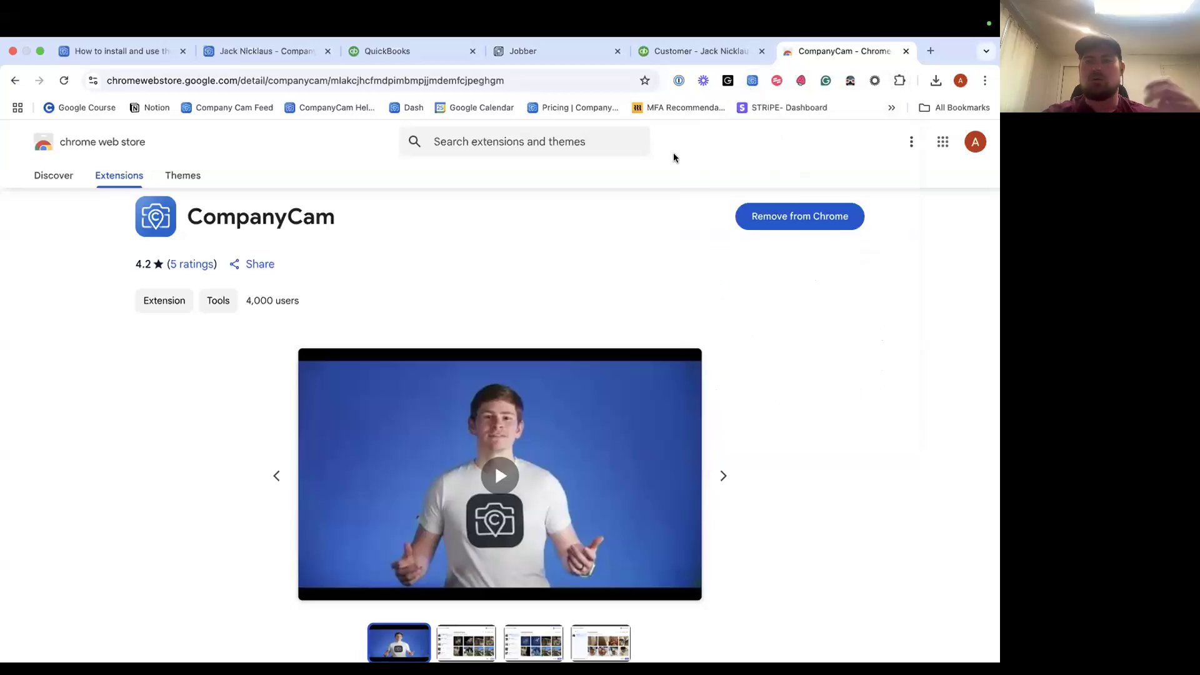
left_click(751, 81)
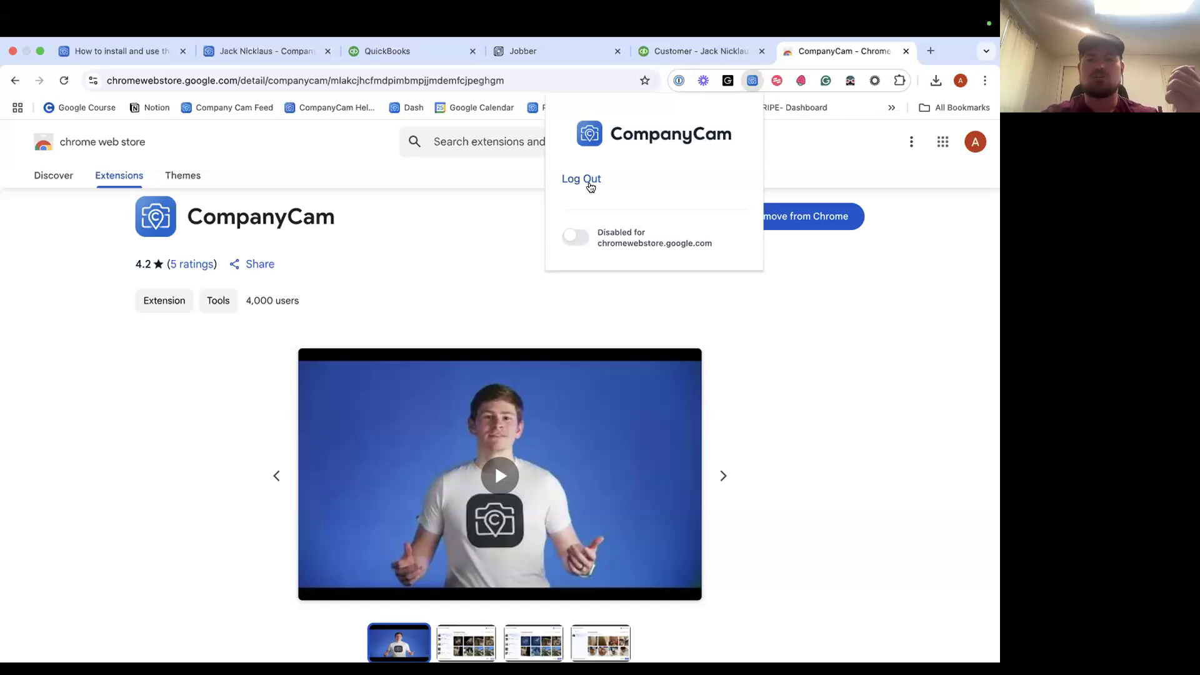
After glancing at the help article, switch CompanyCam from Disabled to Enabled for chromewebstore.google.com.
left_click(110, 50)
scroll(388, 343, "down", 2)
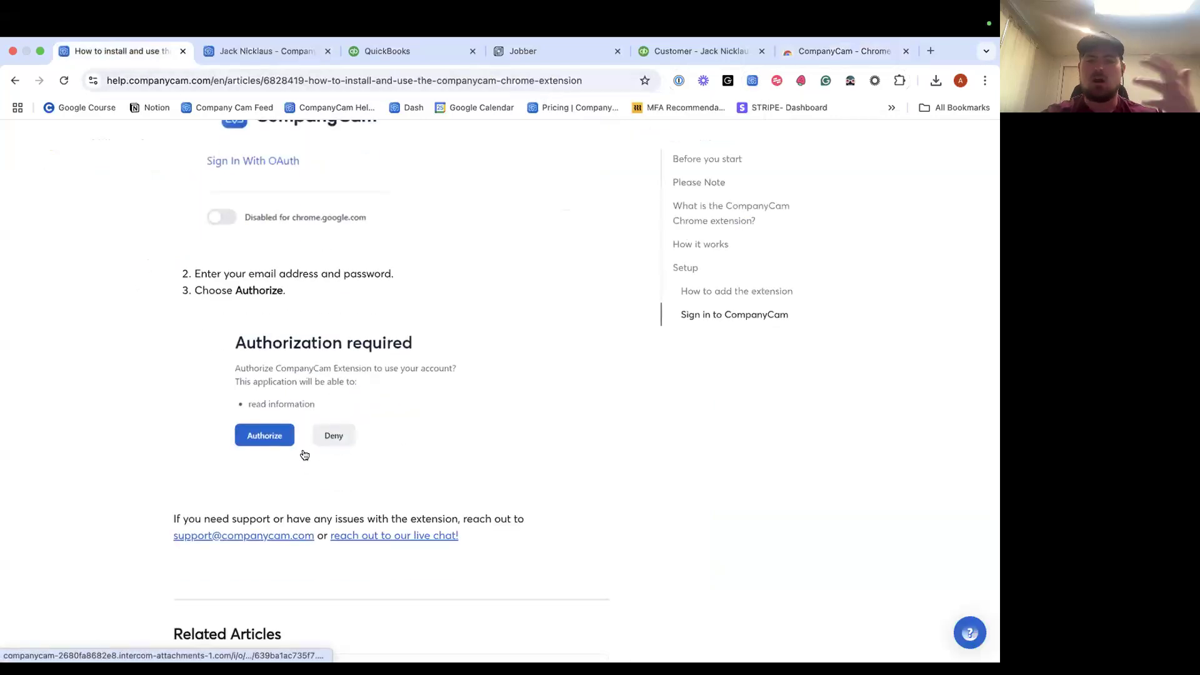
scroll(501, 357, "down", 2)
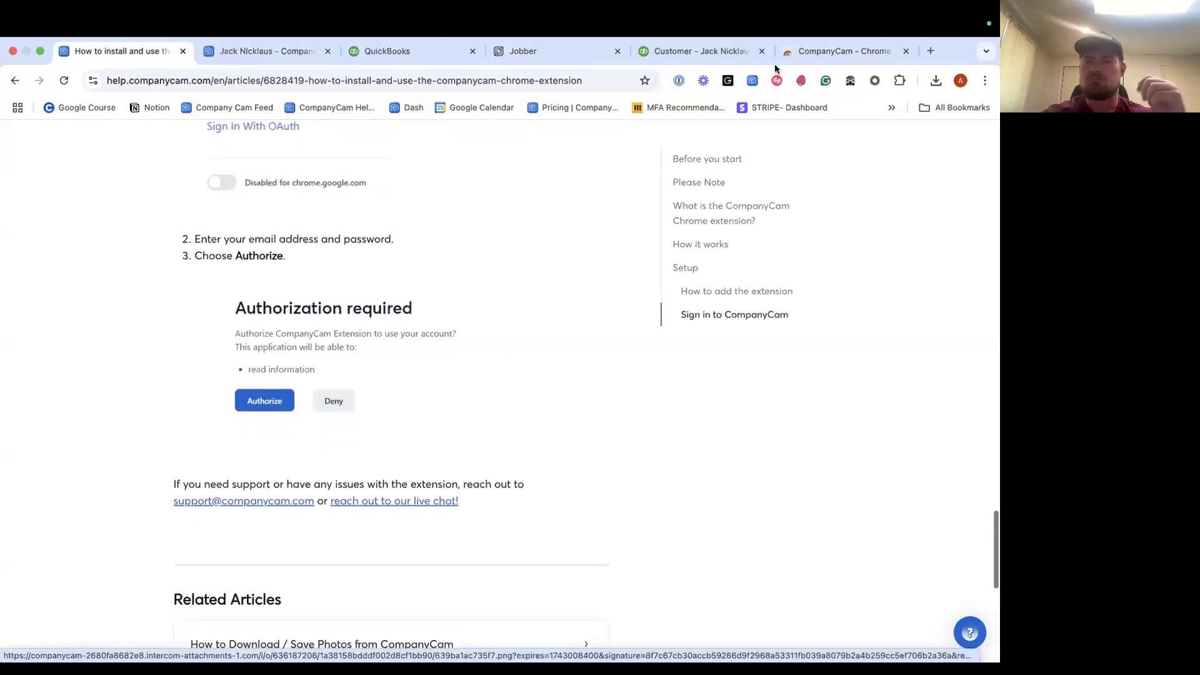
left_click(825, 49)
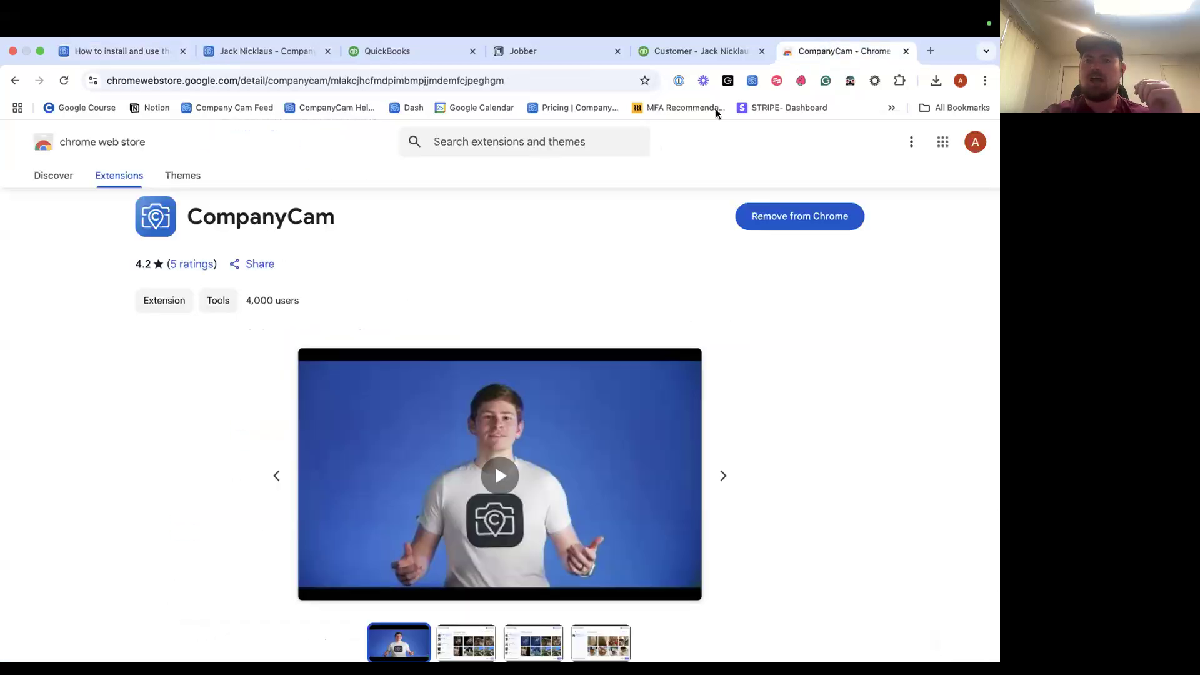
left_click(752, 80)
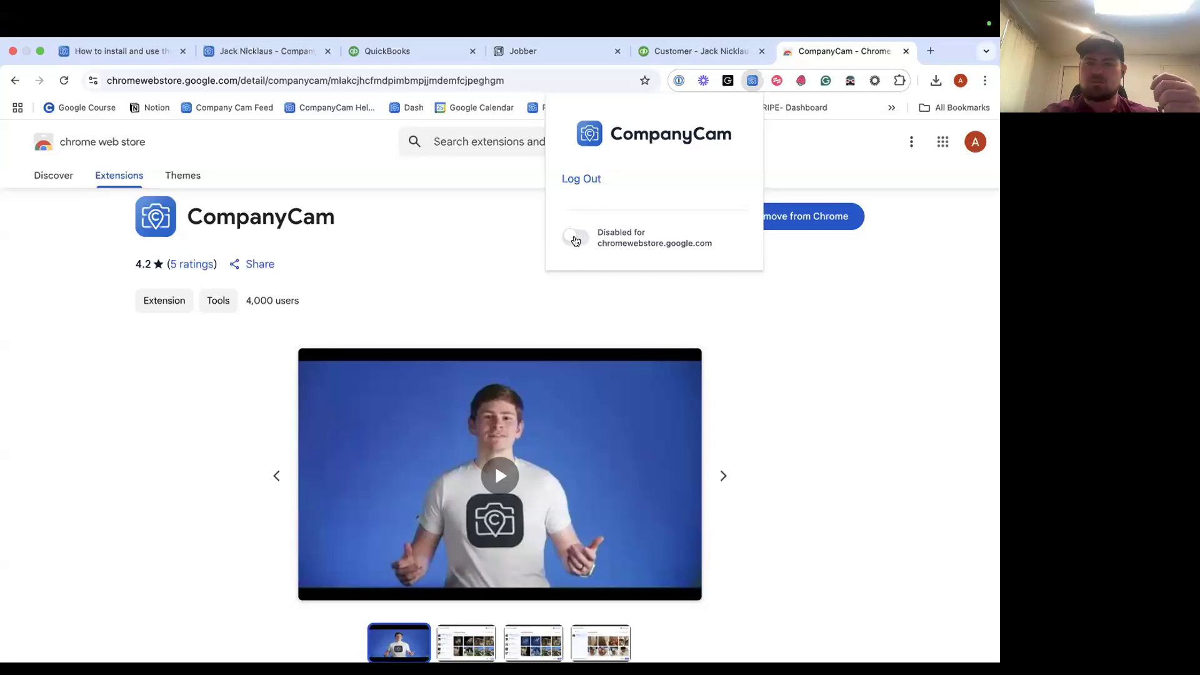
left_click(575, 238)
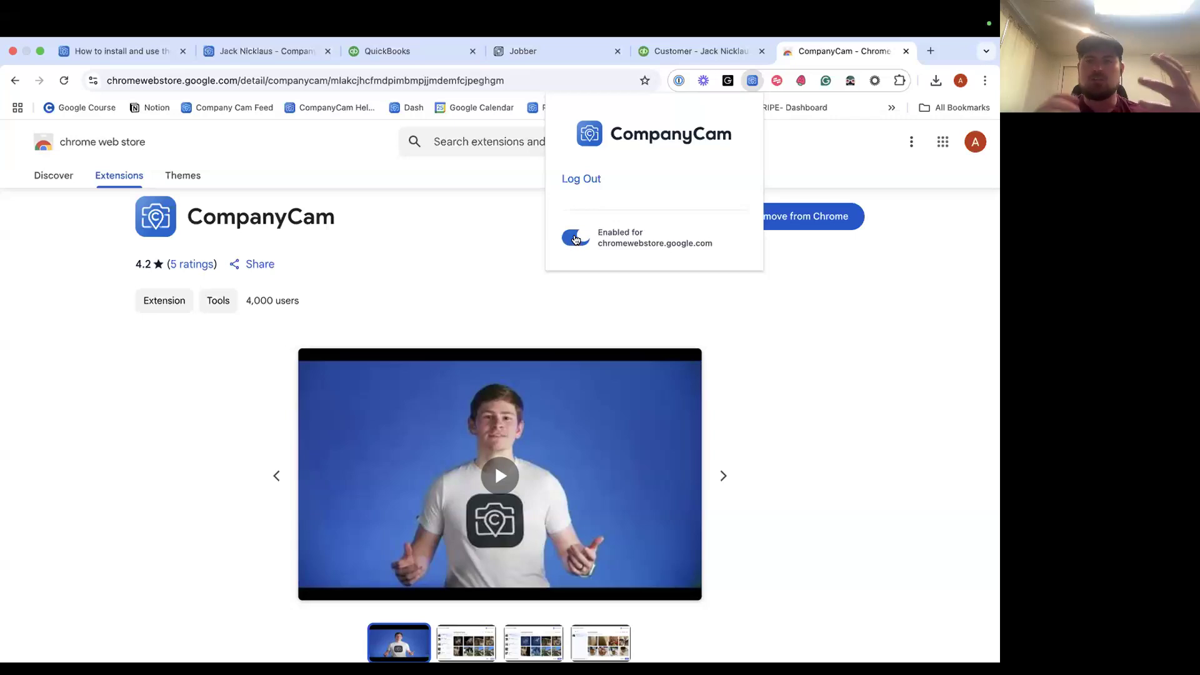
In Jobber, go through Clients to the client's draft $10,000 office cleaning quote and scroll to Internal notes.
left_click(527, 55)
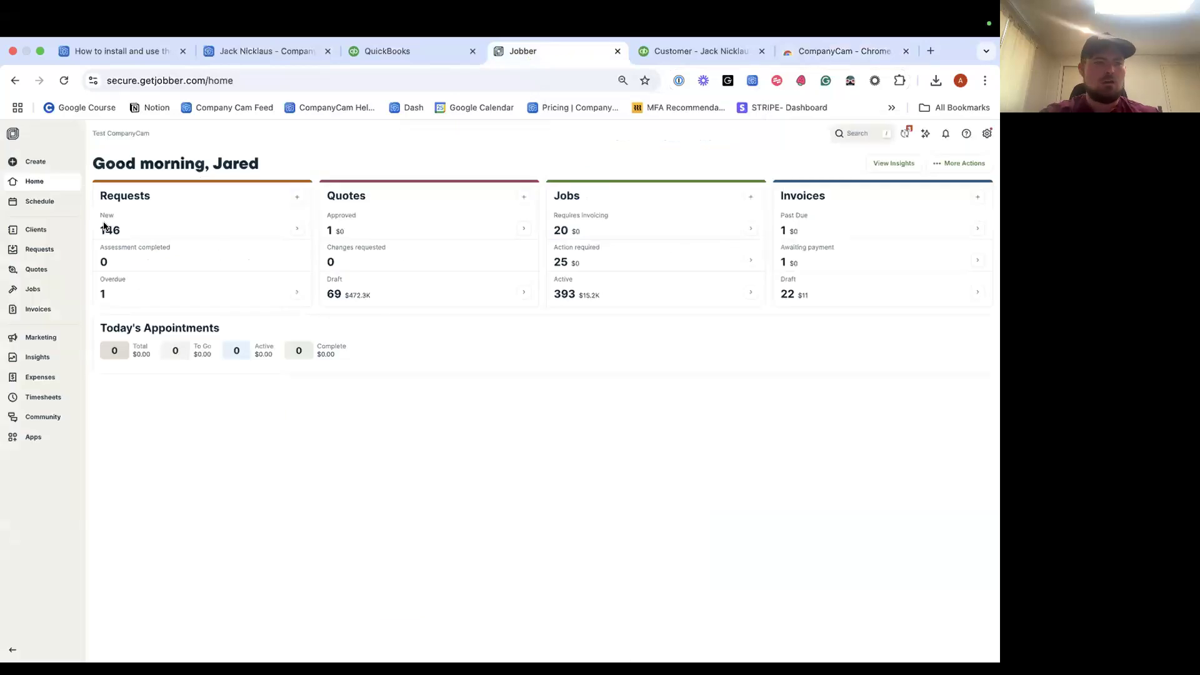
left_click(34, 181)
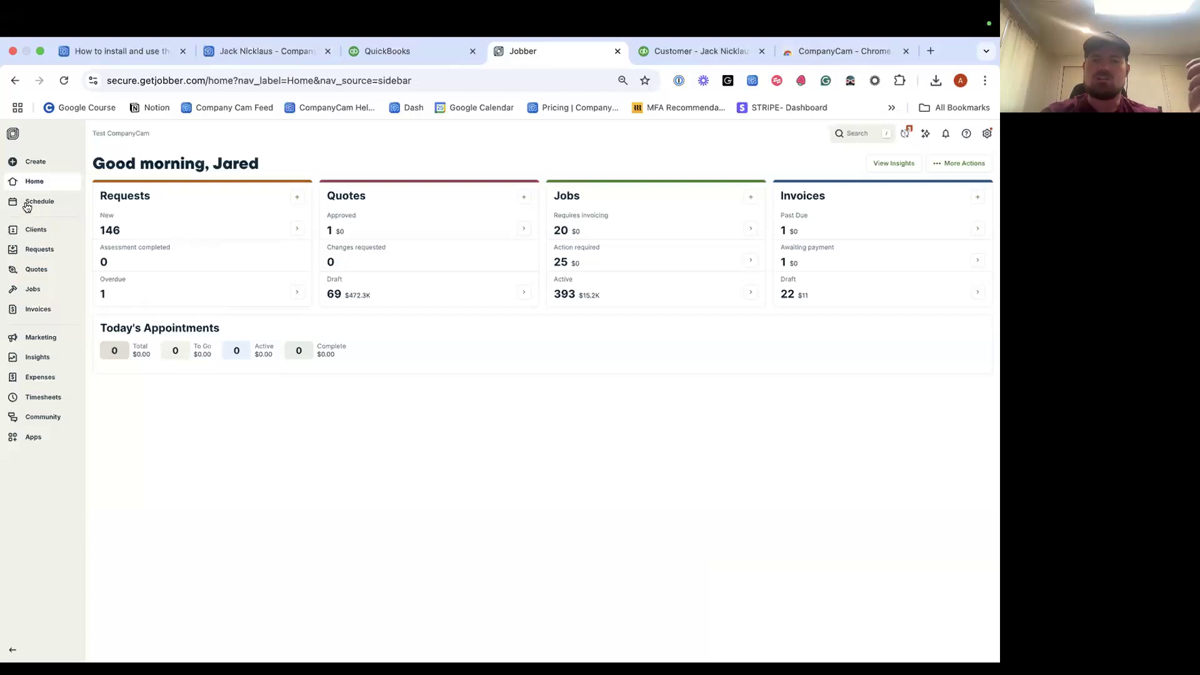
left_click(37, 230)
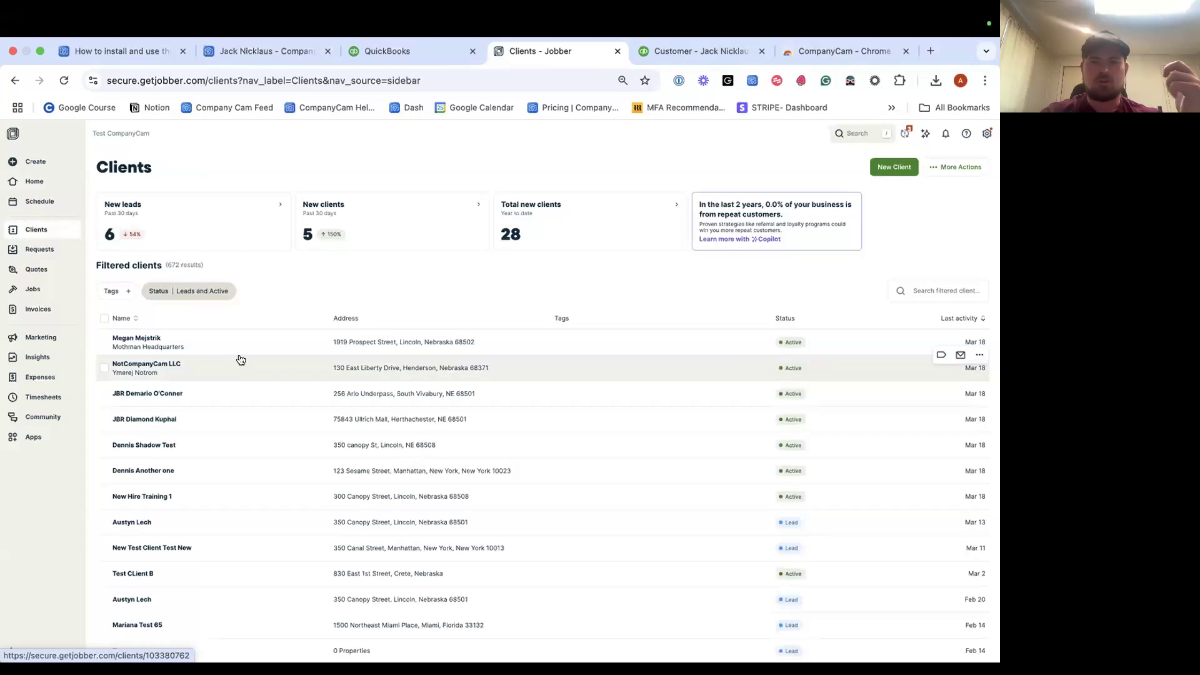
left_click(153, 346)
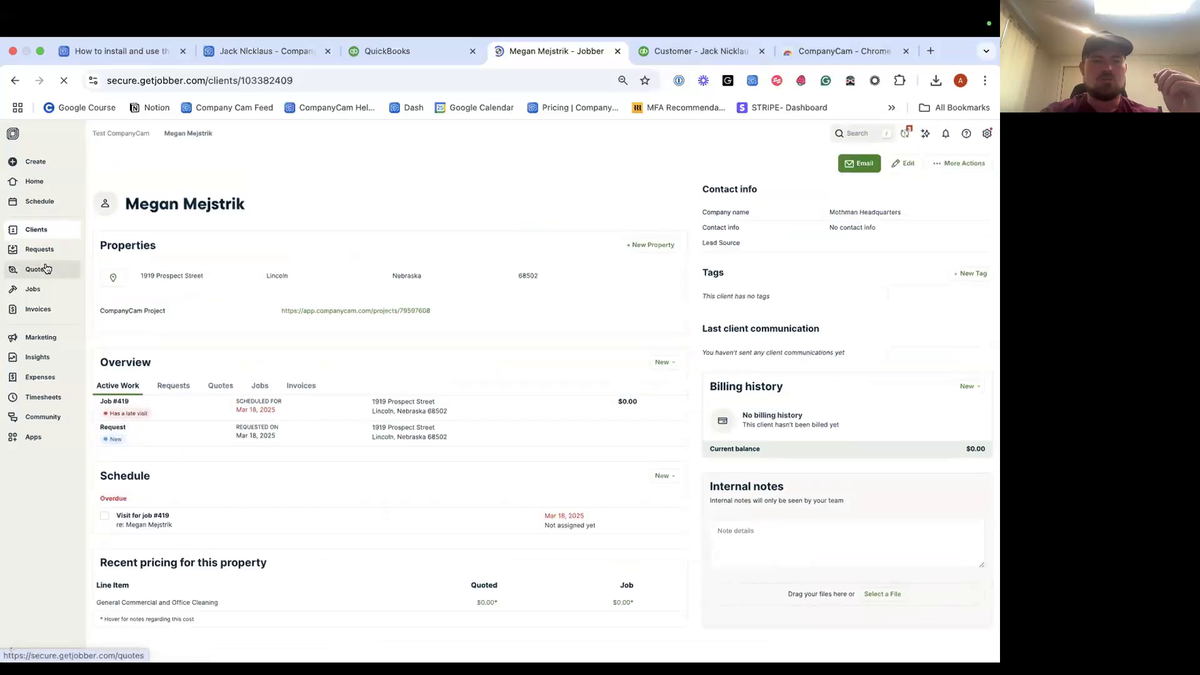
left_click(37, 269)
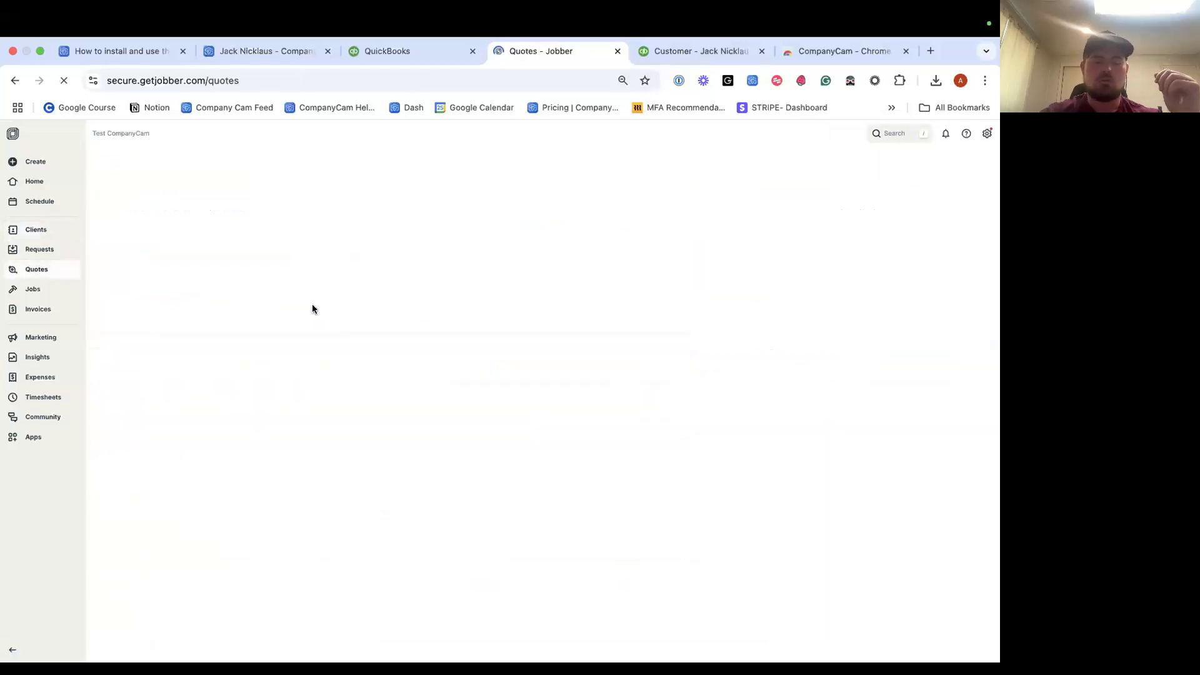
left_click(359, 381)
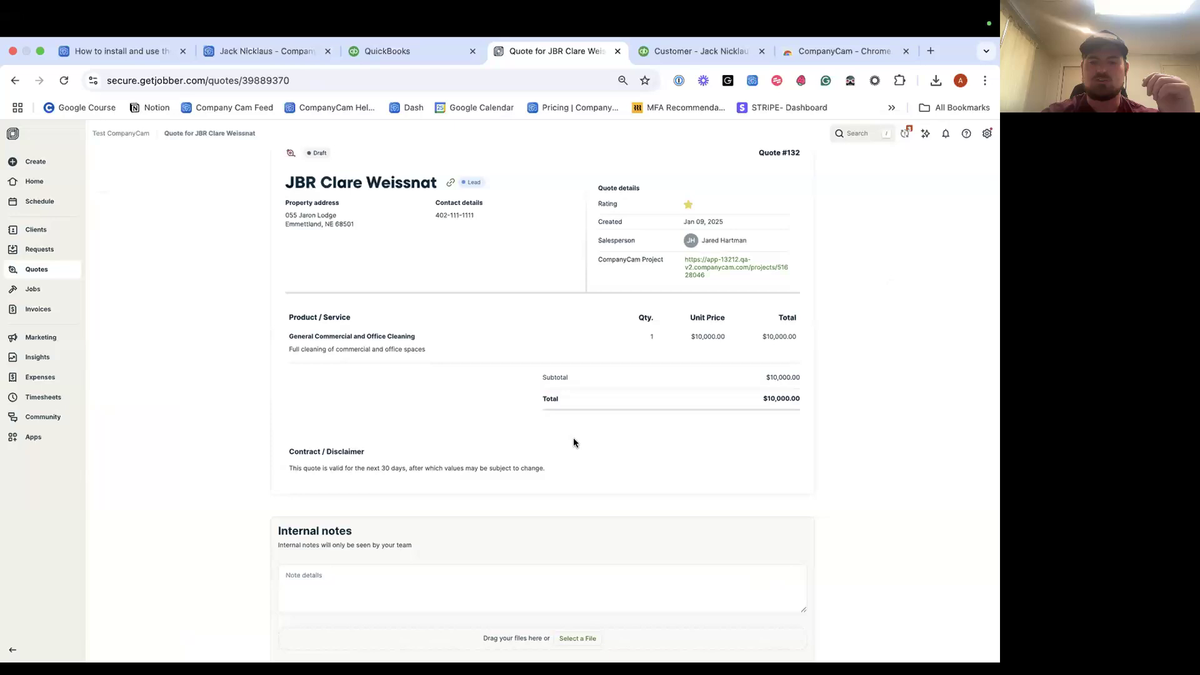
scroll(574, 442, "down", 3)
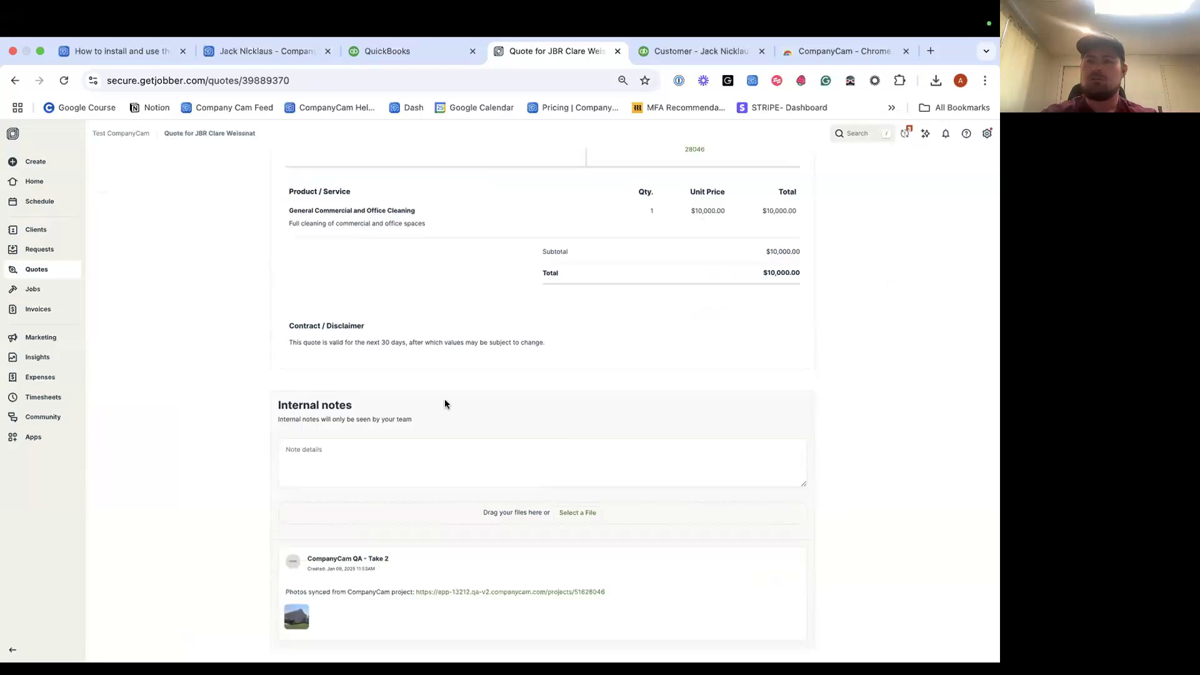
scroll(444, 404, "up", 3)
scroll(437, 438, "down", 3)
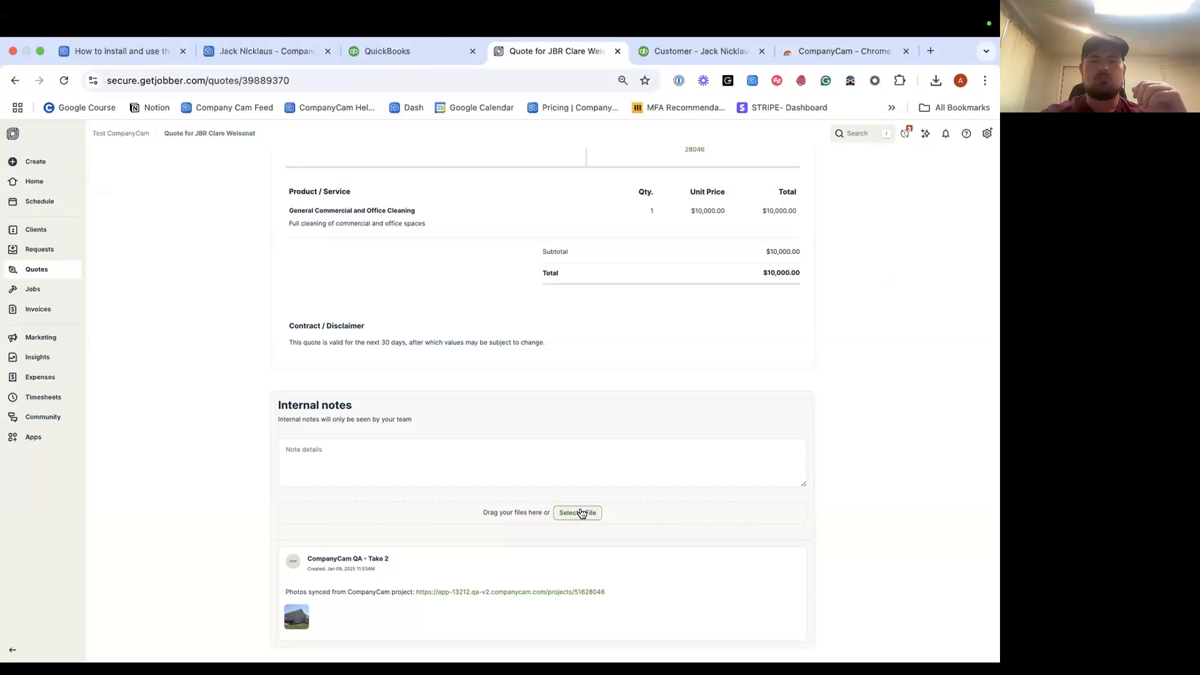
Open the internal note's file picker and choose the top CompanyCam project.
left_click(580, 513)
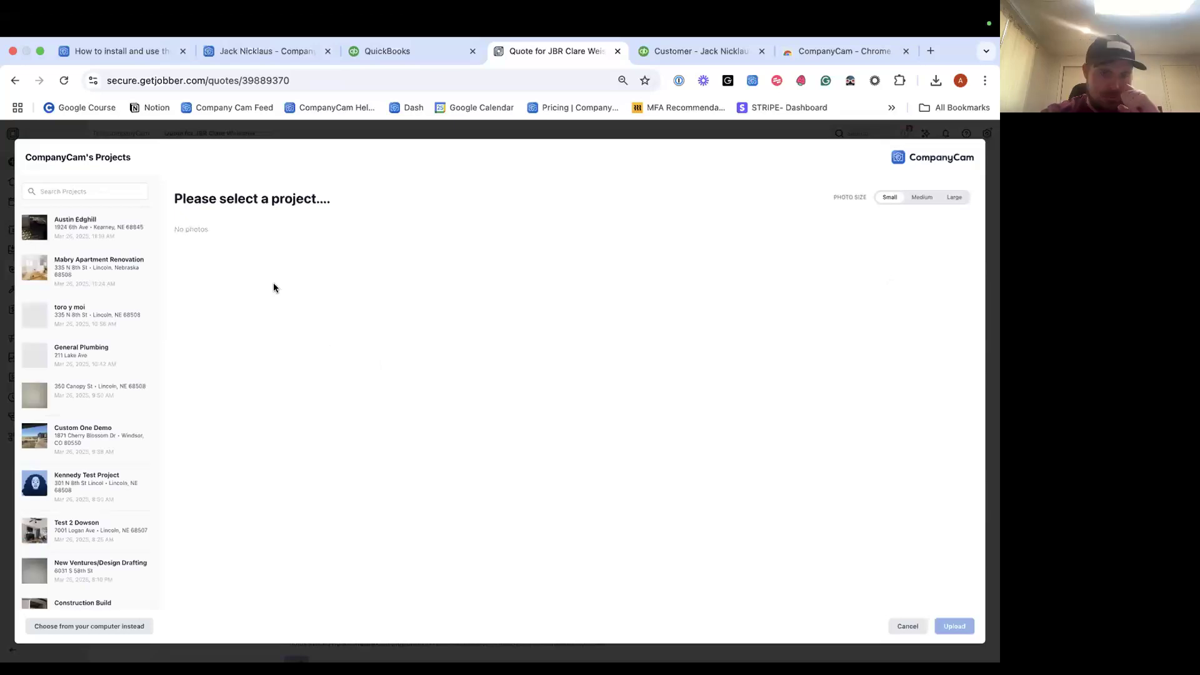
left_click(88, 189)
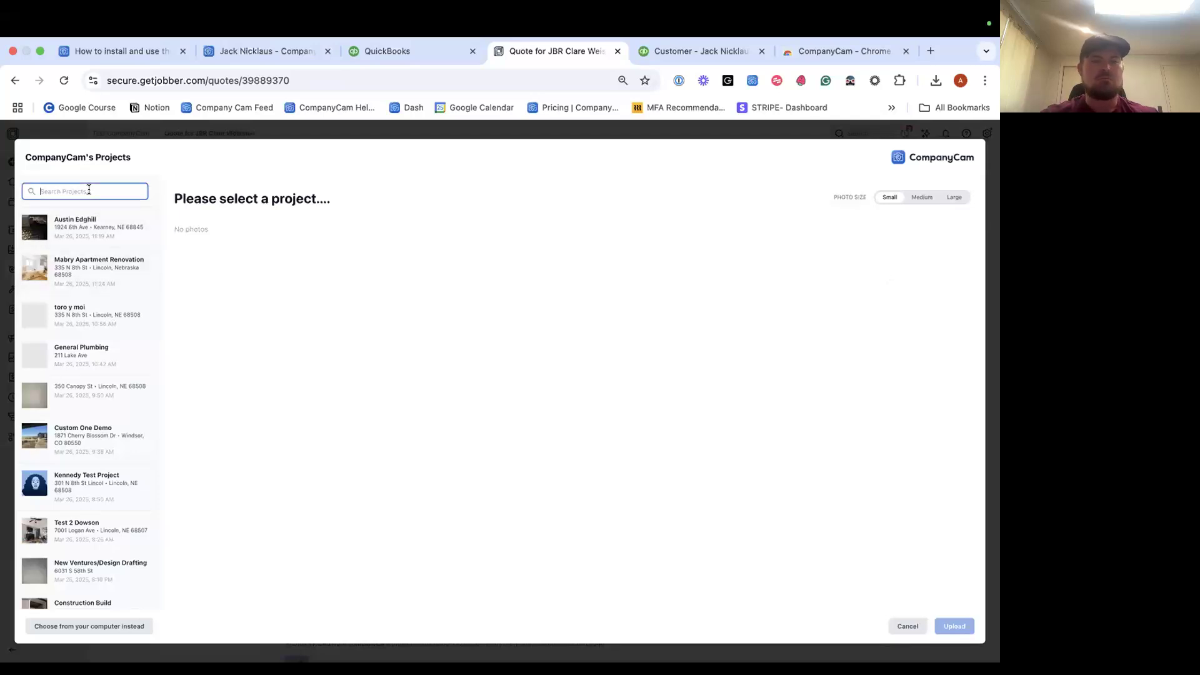
left_click(74, 239)
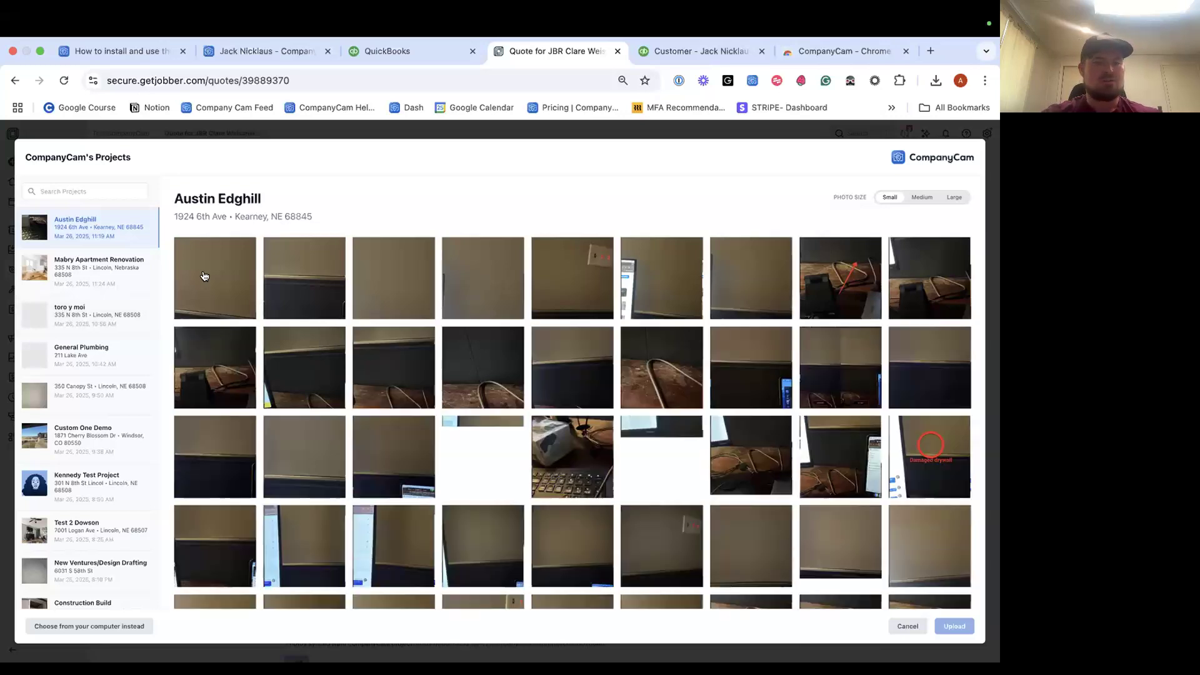
Select the project's first fourteen photos: the full first row and five from the second.
left_click(244, 278)
left_click(300, 291)
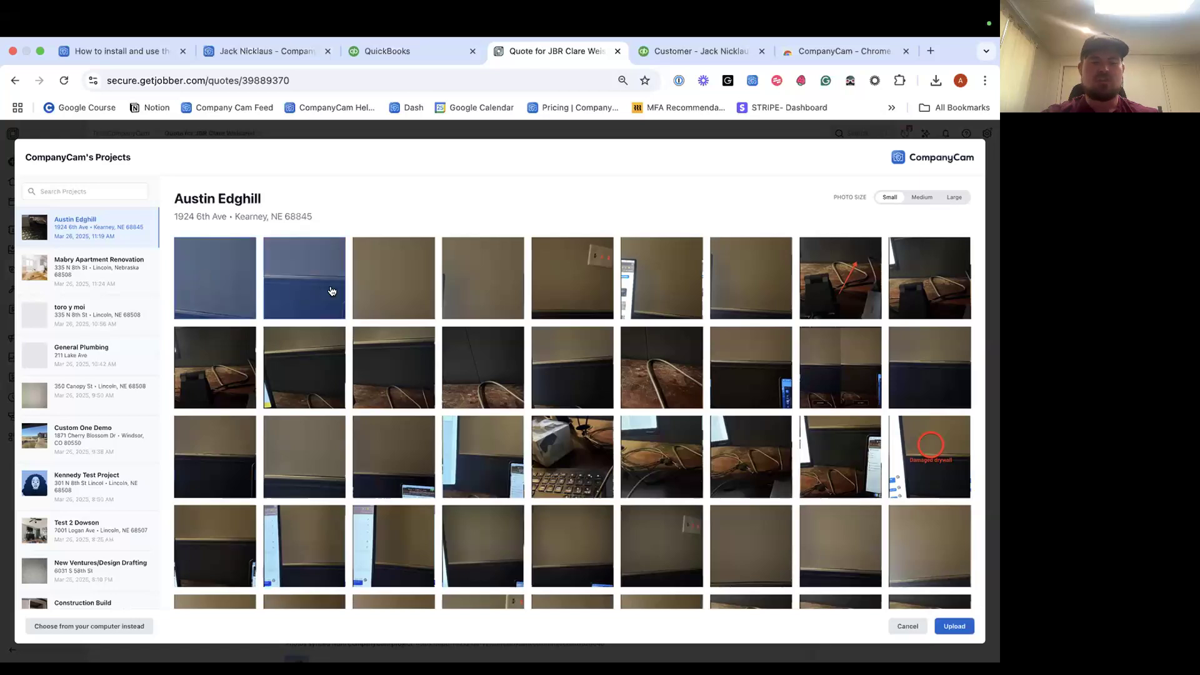
left_click(398, 287)
left_click(486, 290)
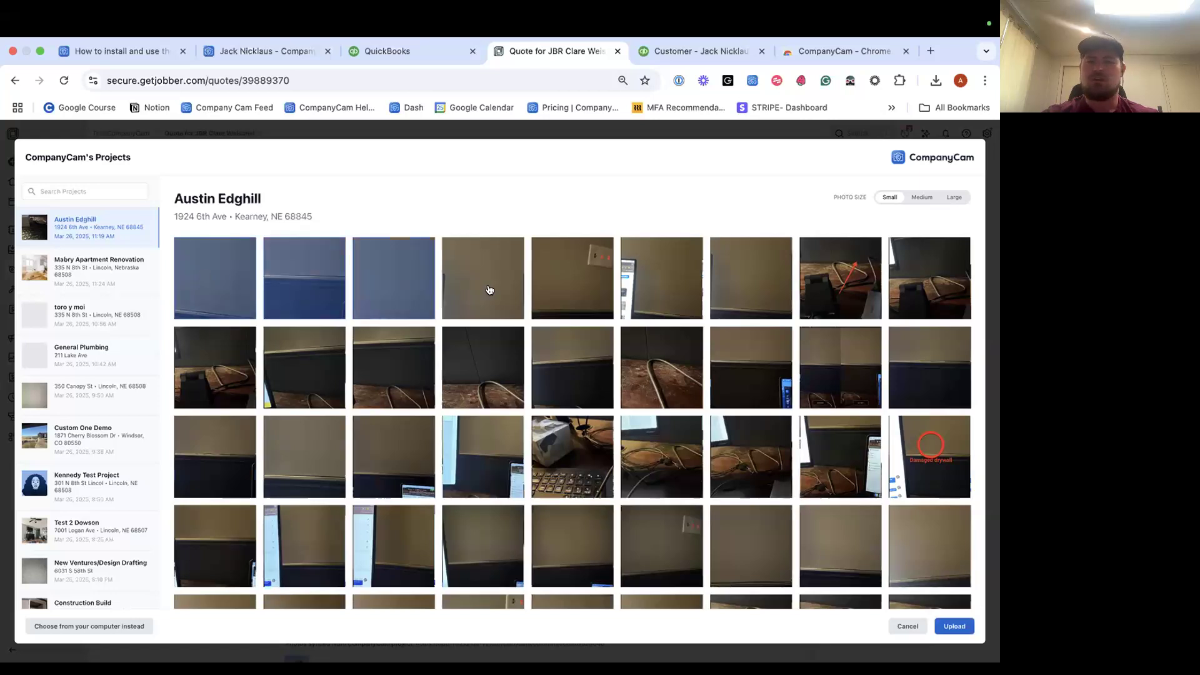
left_click(590, 292)
left_click(678, 292)
left_click(774, 289)
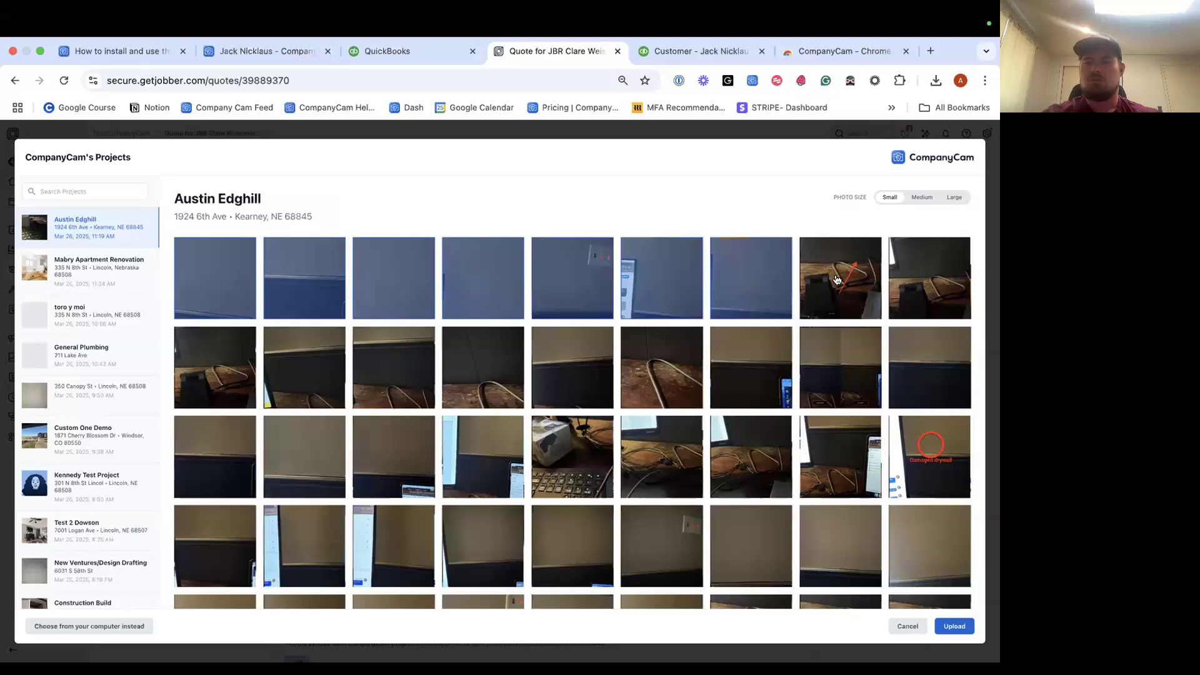
left_click(837, 280)
left_click(926, 280)
left_click(227, 363)
left_click(316, 374)
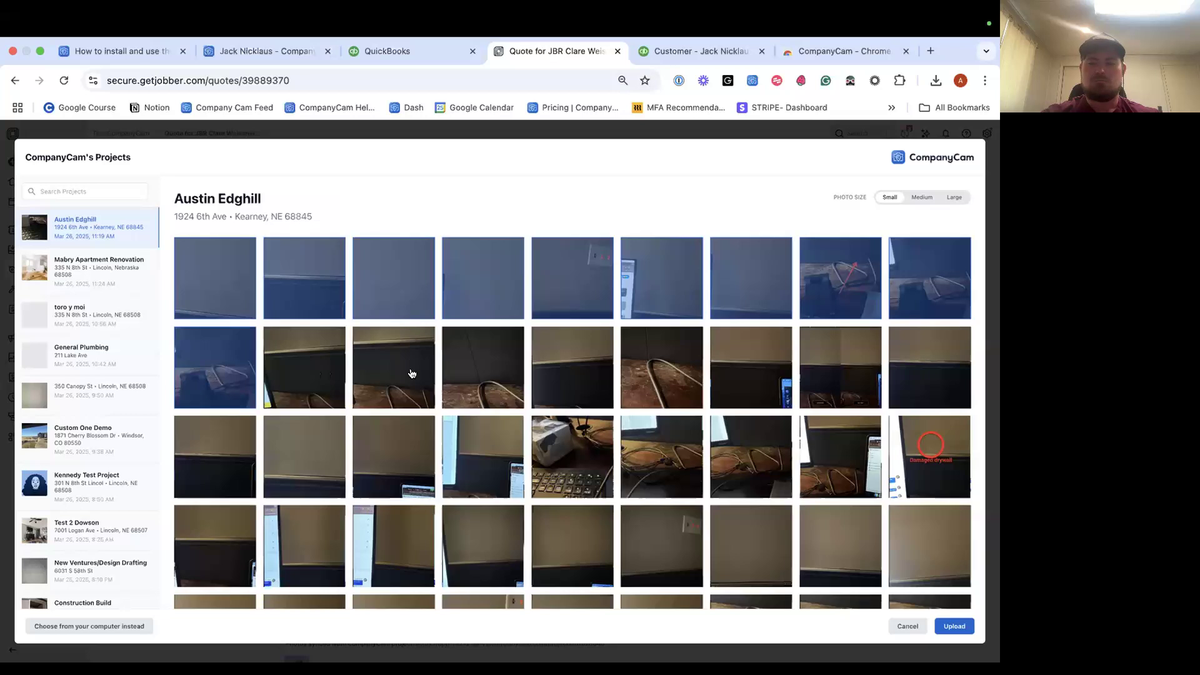
left_click(411, 375)
left_click(501, 366)
left_click(558, 368)
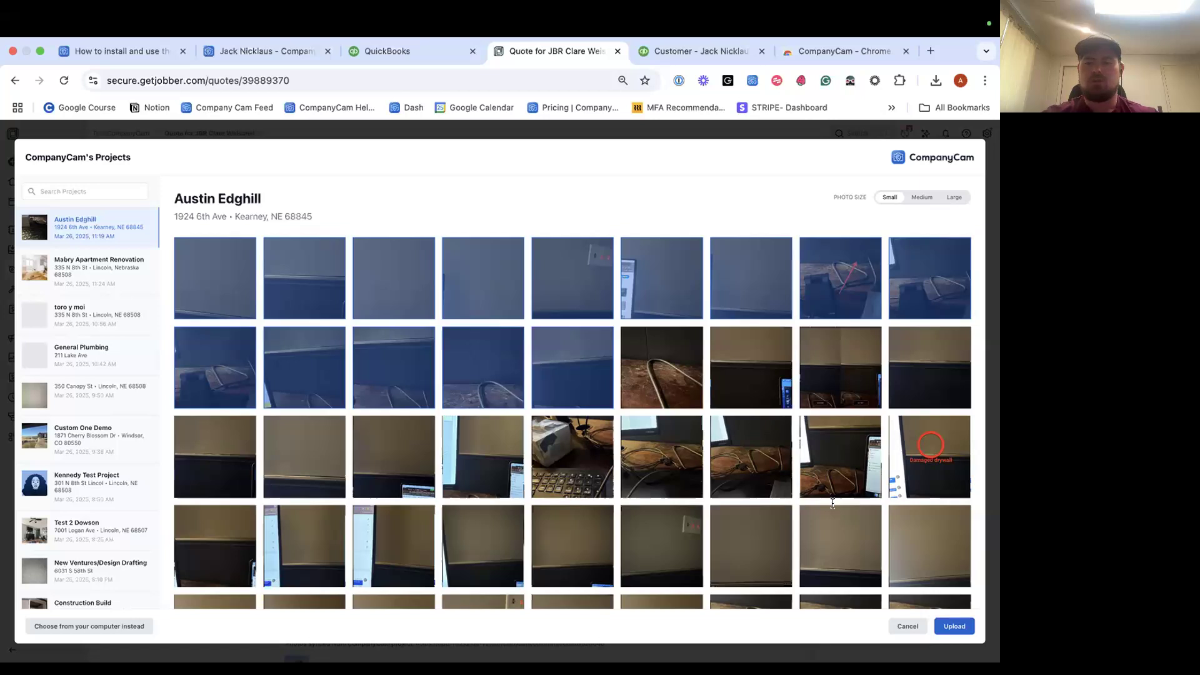
Check the uploaded jpeg list and Jobs/Invoices checkboxes, then save the internal note.
scroll(473, 389, "down", 5)
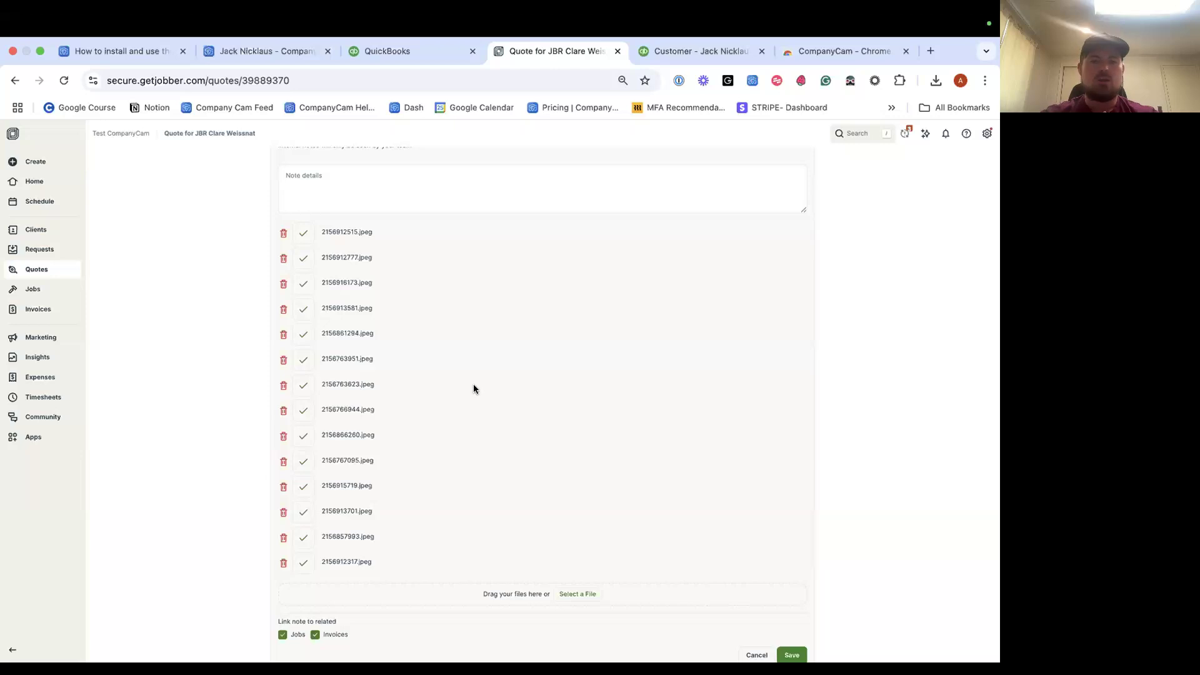
scroll(473, 389, "down", 1)
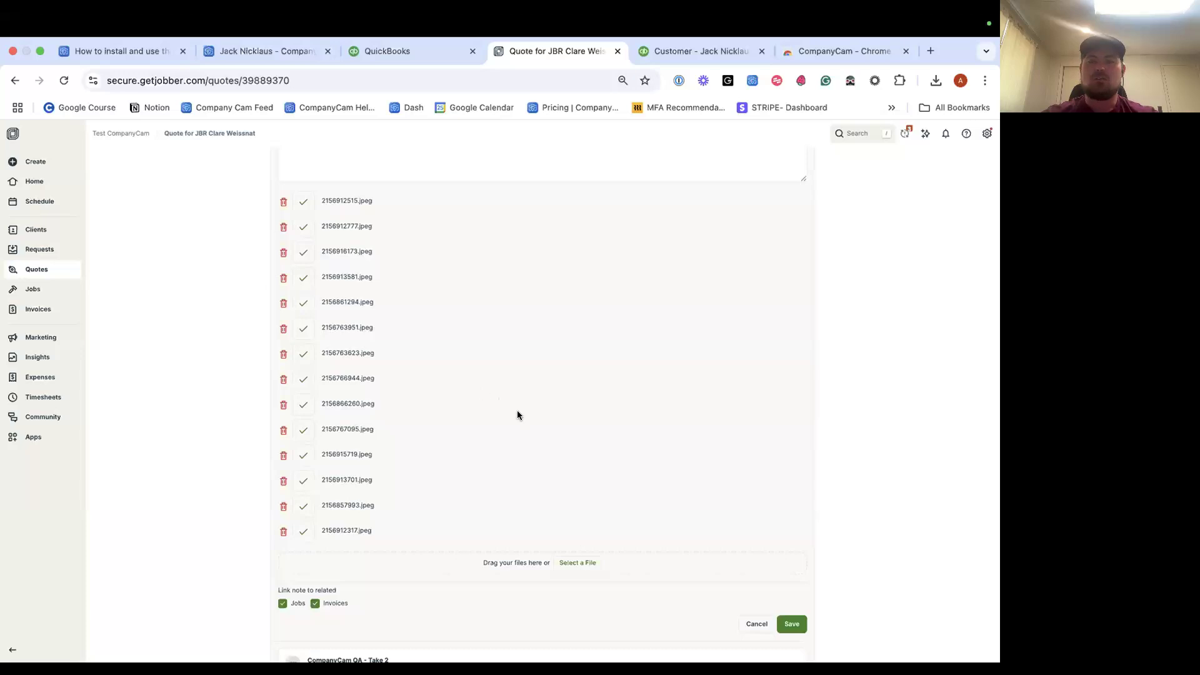
scroll(517, 413, "up", 1)
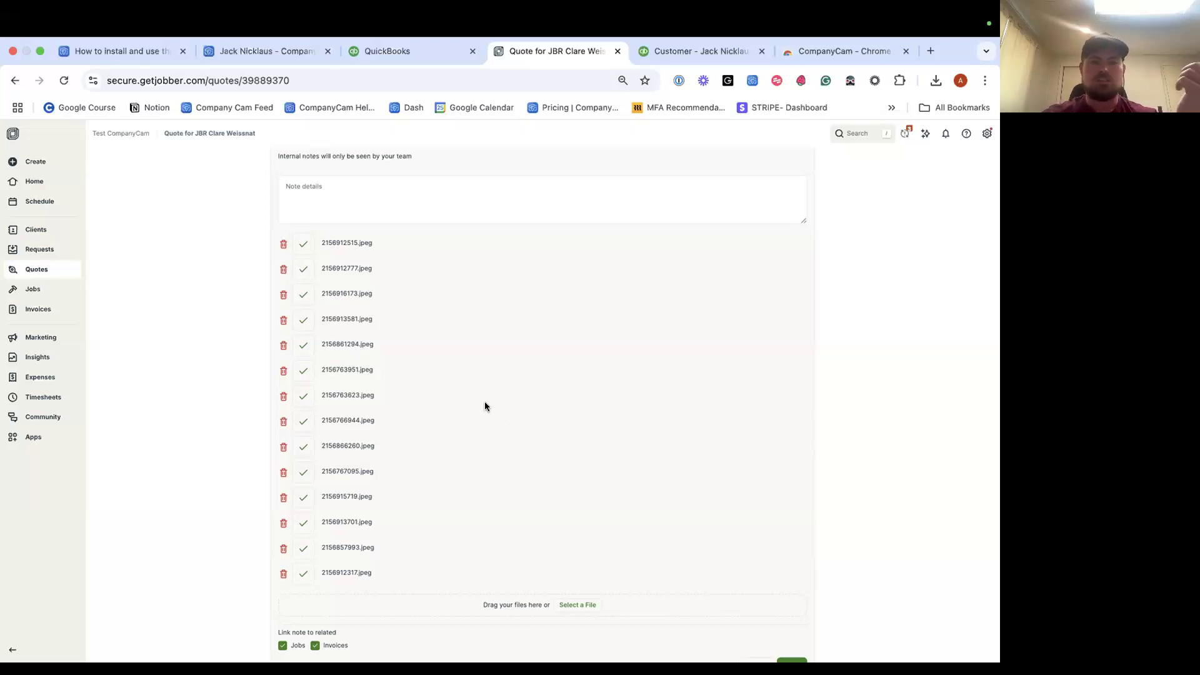
scroll(485, 407, "down", 1)
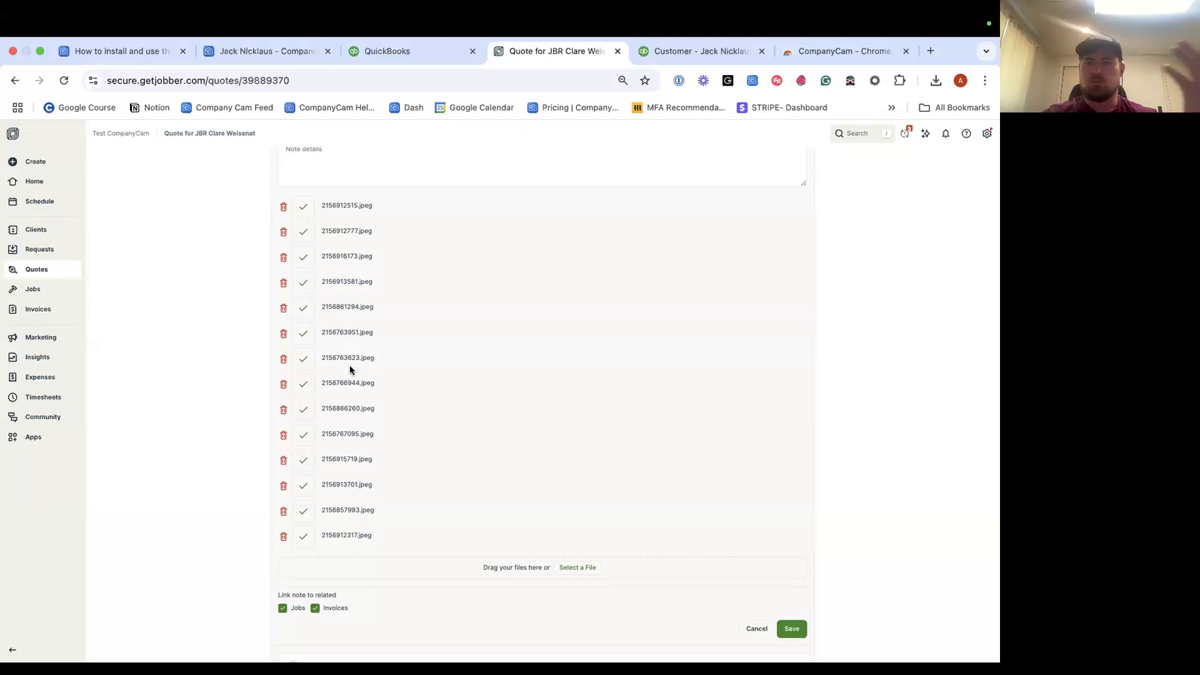
left_click(792, 629)
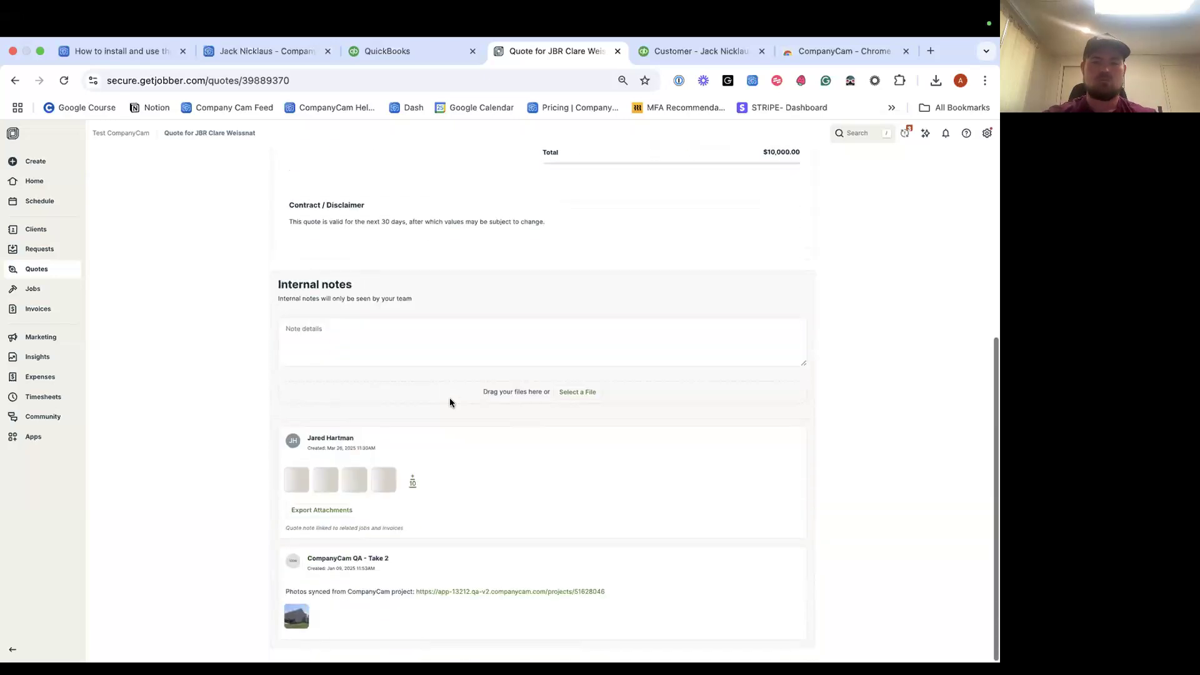
Check the saved note's photo attachments, then scroll back to the top of the quote.
scroll(450, 399, "up", 4)
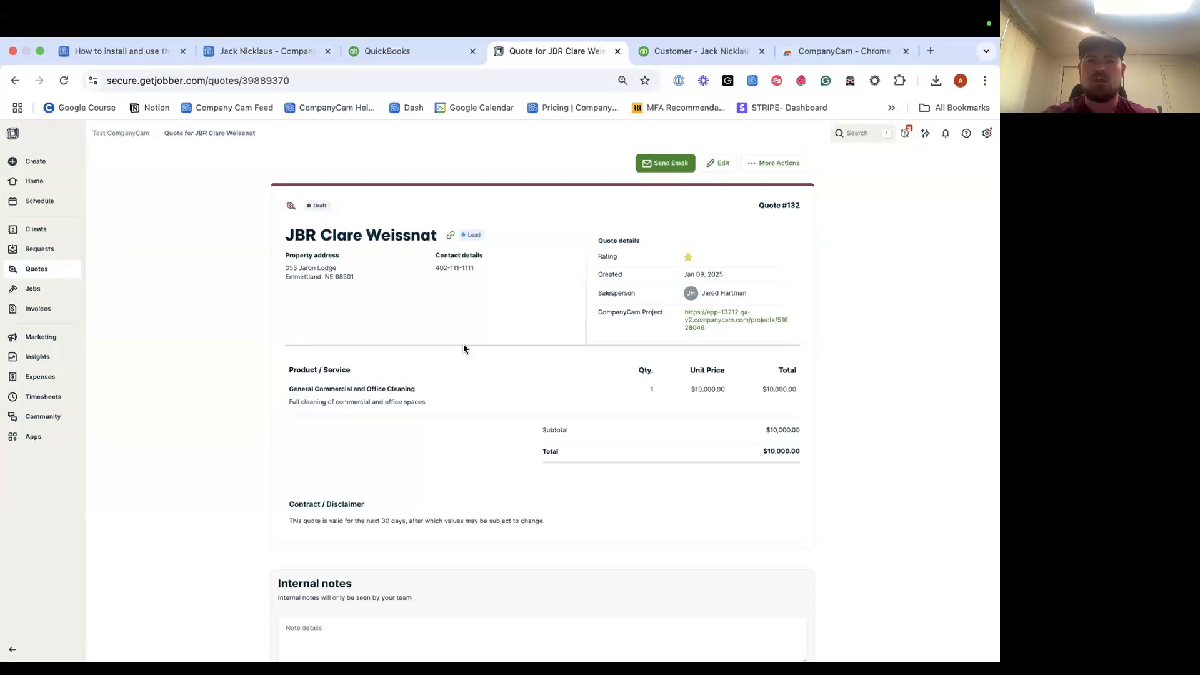
scroll(463, 347, "down", 5)
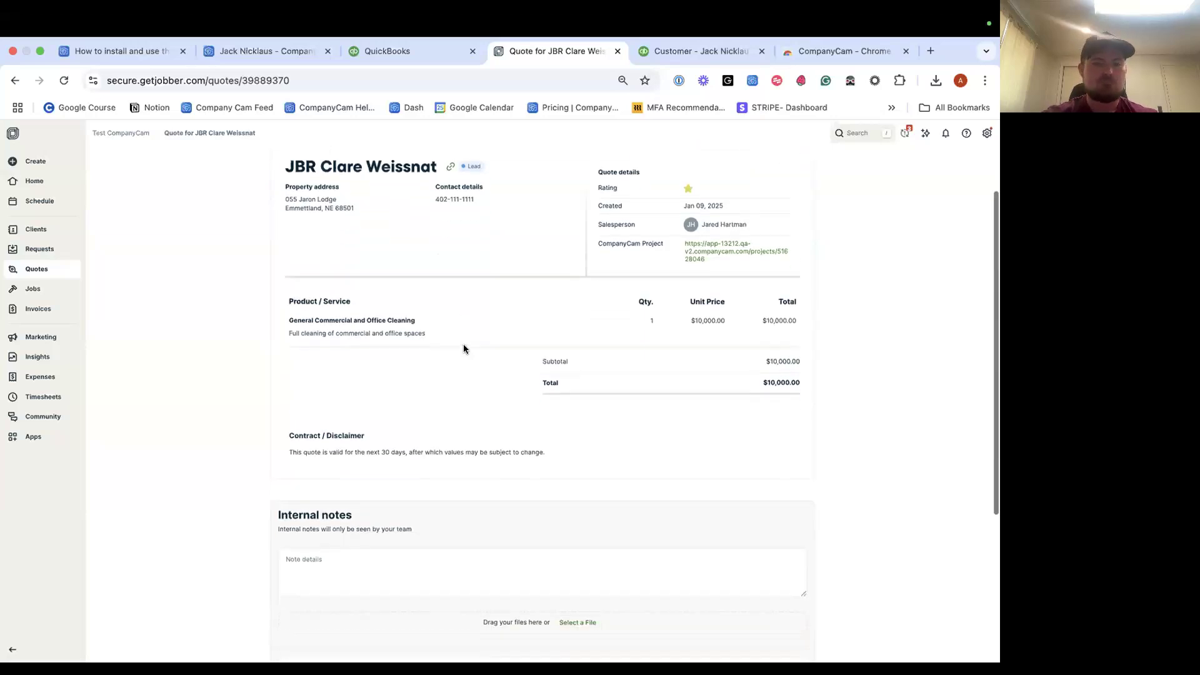
scroll(464, 345, "up", 5)
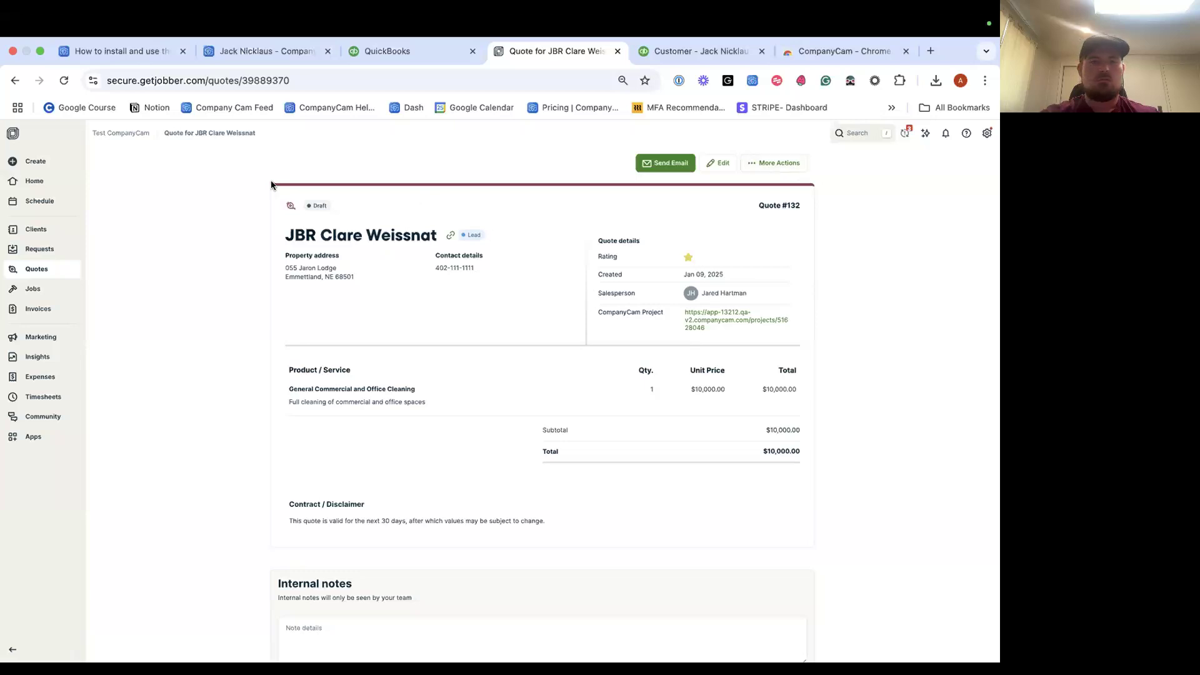
Look over the CompanyCam project's photos and the help article, then go to the QuickBooks dashboard.
left_click(276, 60)
left_click(143, 59)
left_click(244, 60)
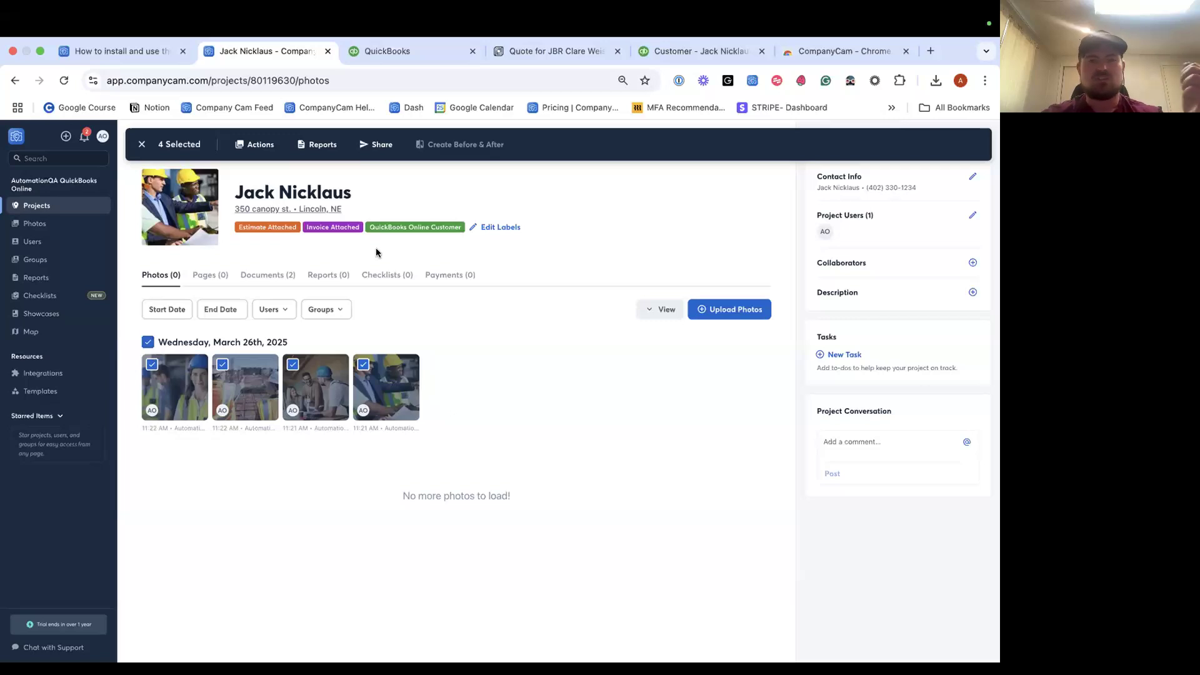
left_click(366, 57)
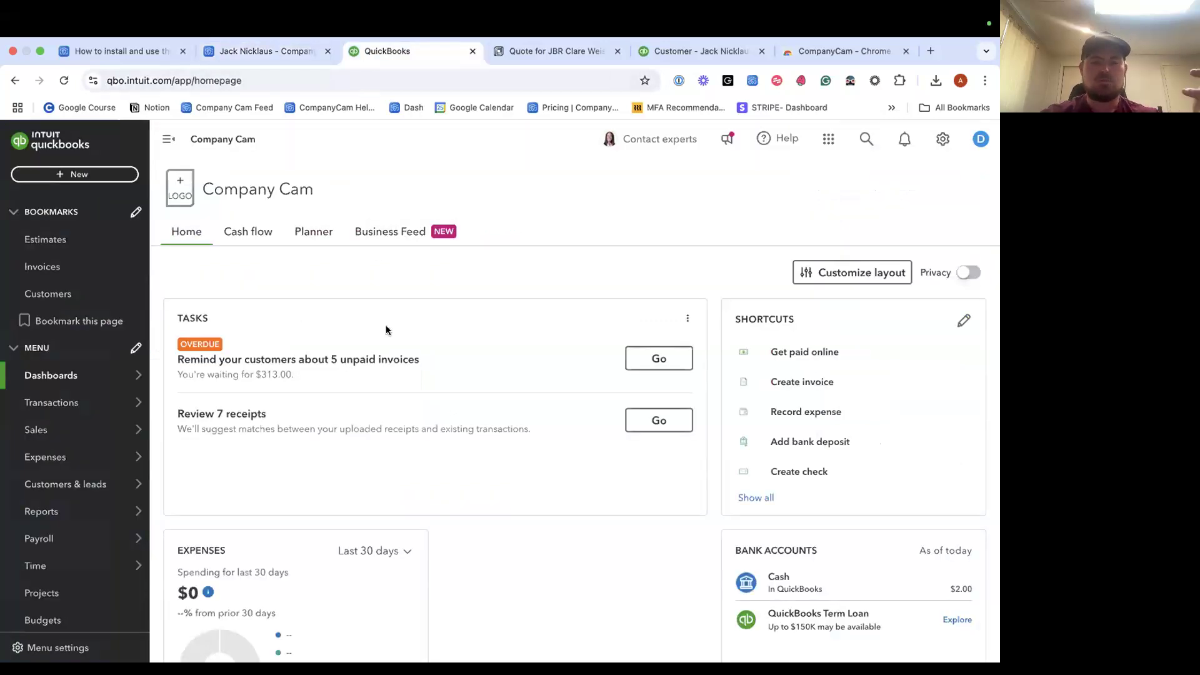